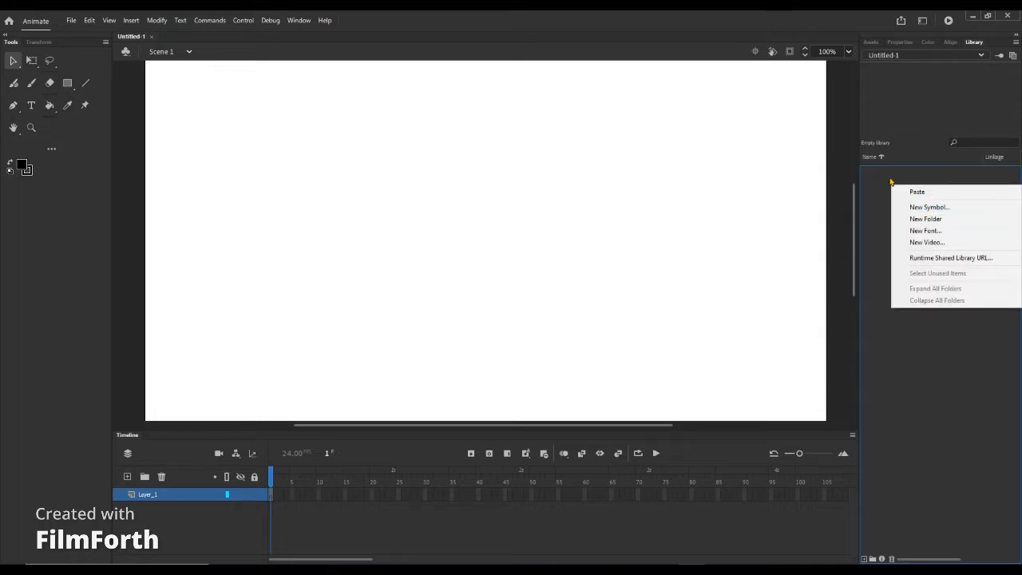
# Paste the copied bitmap into the empty library and delete it again
pyautogui.click(915, 191)
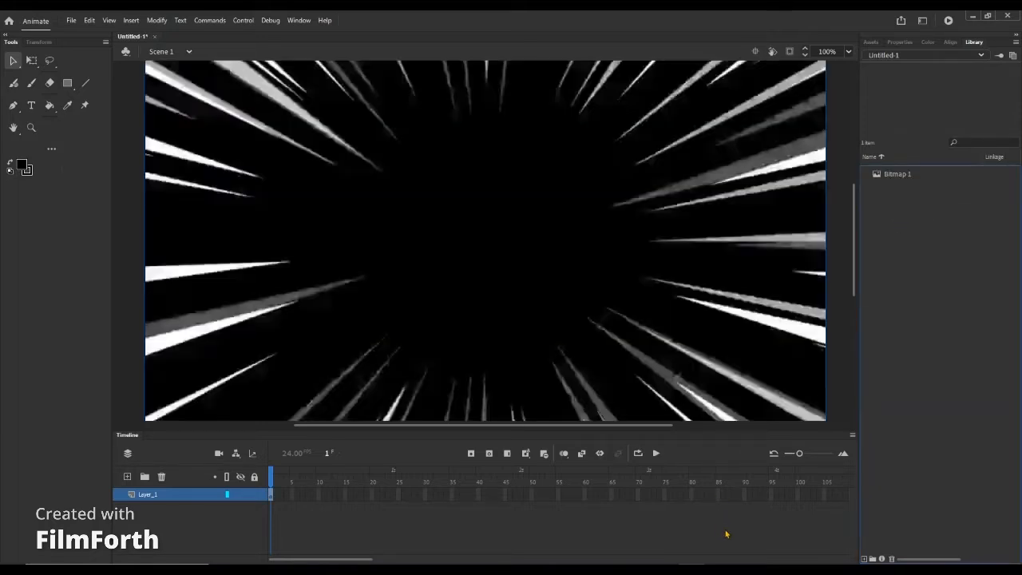
pyautogui.rightClick(879, 178)
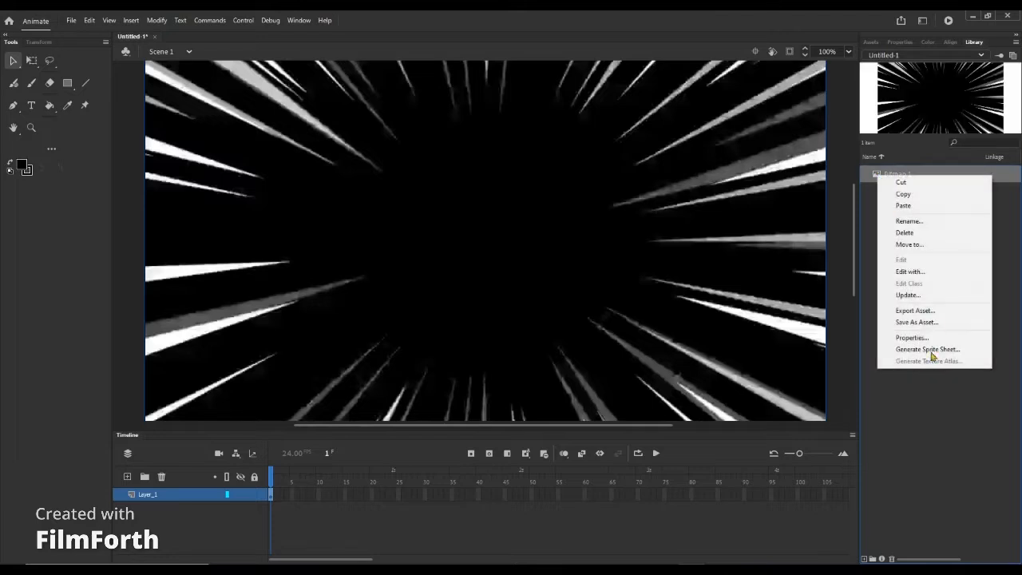
pyautogui.click(909, 233)
pyautogui.rightClick(892, 235)
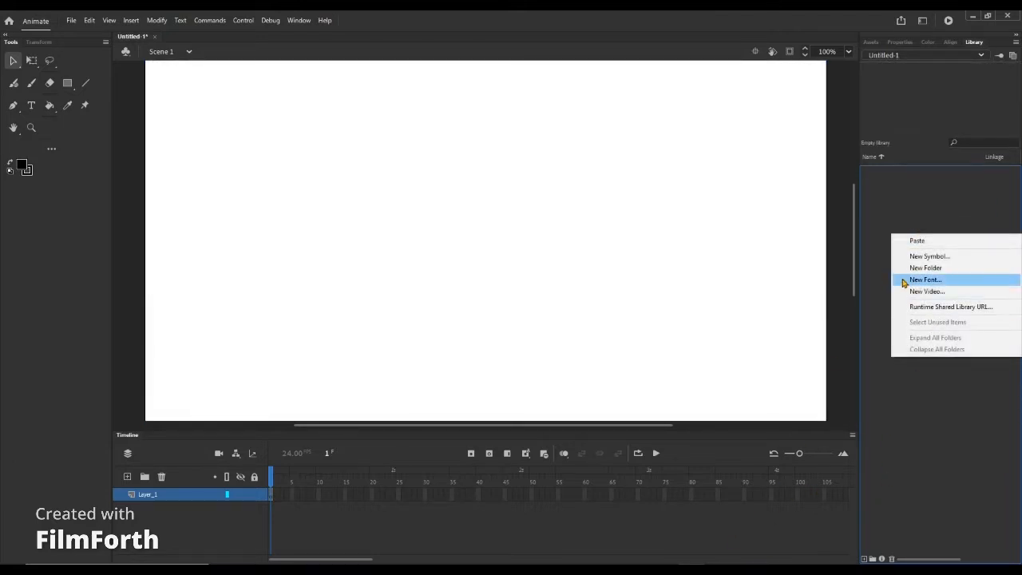
pyautogui.click(917, 396)
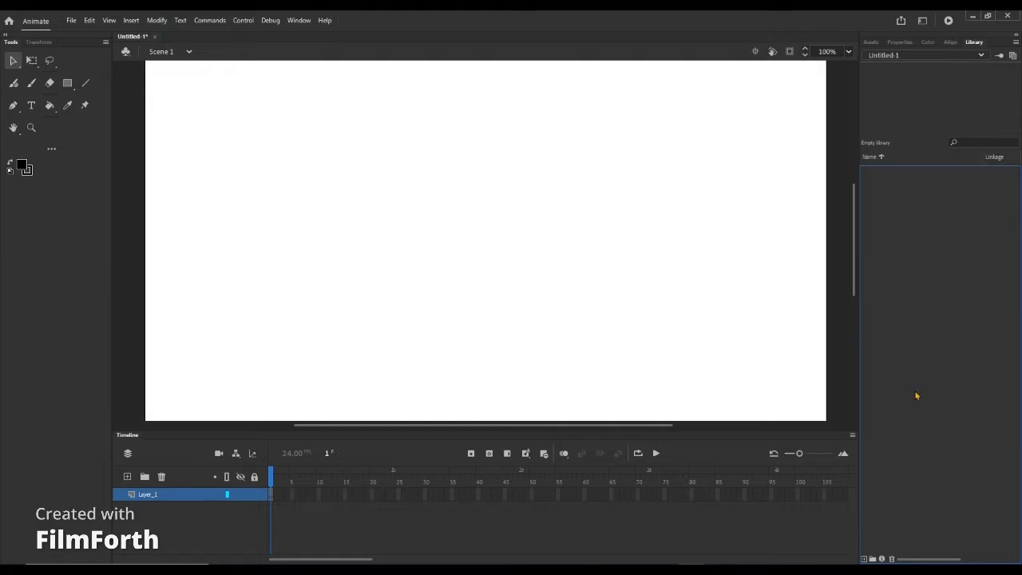
pyautogui.moveTo(681, 339)
pyautogui.mouseDown()
pyautogui.moveTo(623, 288)
pyautogui.moveTo(684, 343)
pyautogui.mouseUp()
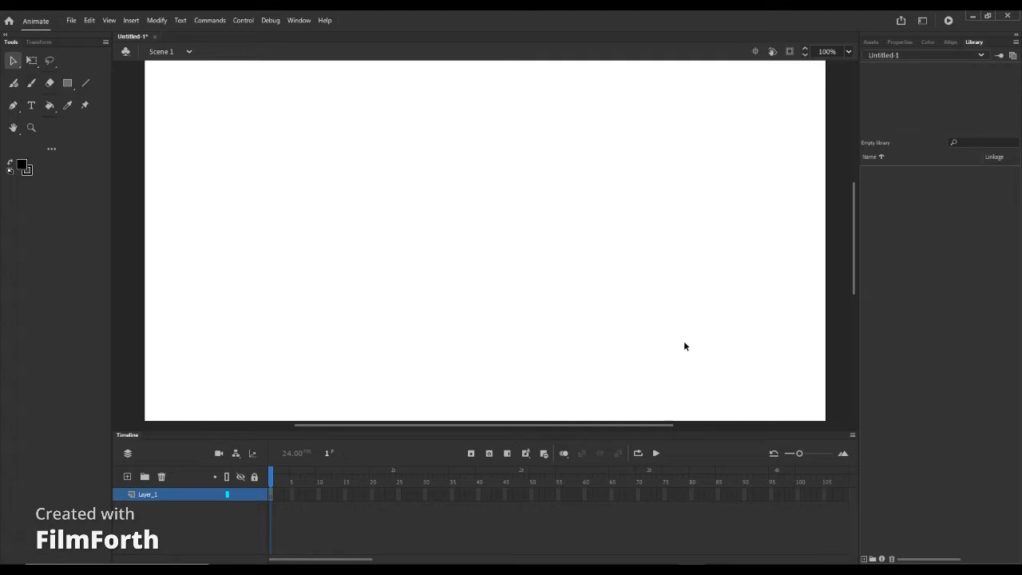
pyautogui.click(71, 20)
pyautogui.click(17, 257)
pyautogui.rightClick(884, 199)
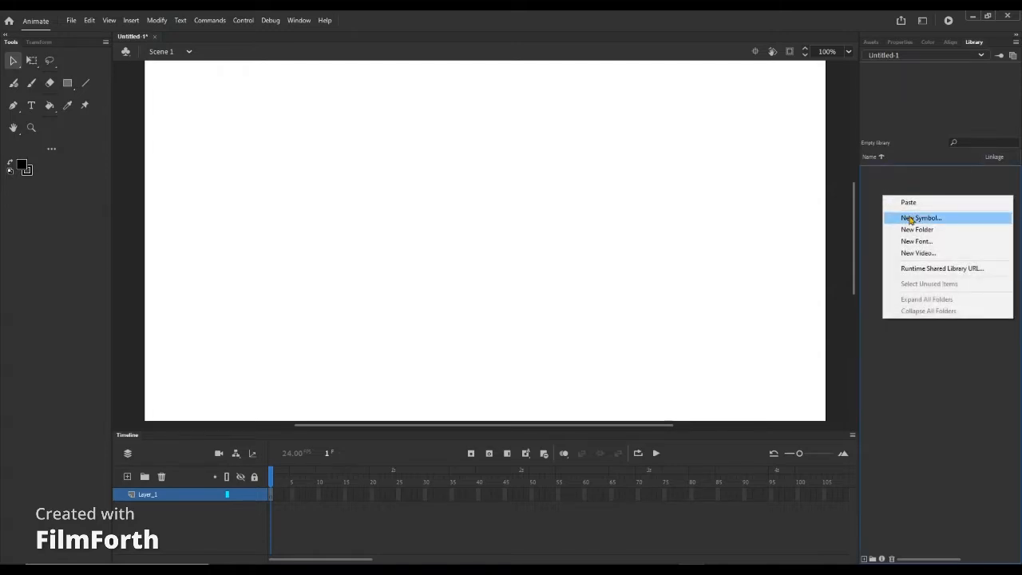
pyautogui.click(911, 219)
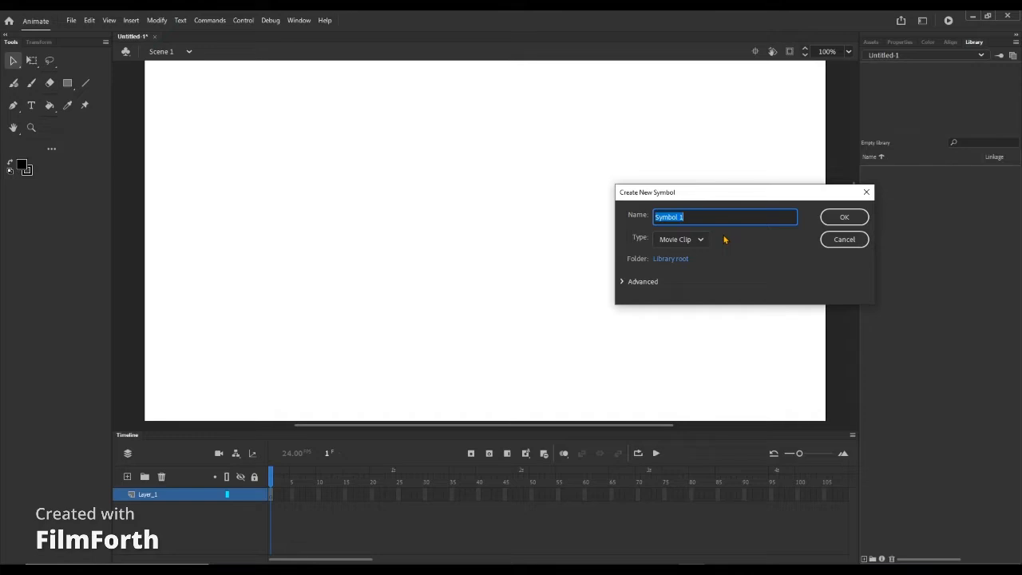
pyautogui.write('s')
pyautogui.click(844, 239)
# Create a new Movie Clip symbol named "hand" in the library root
pyautogui.rightClick(877, 223)
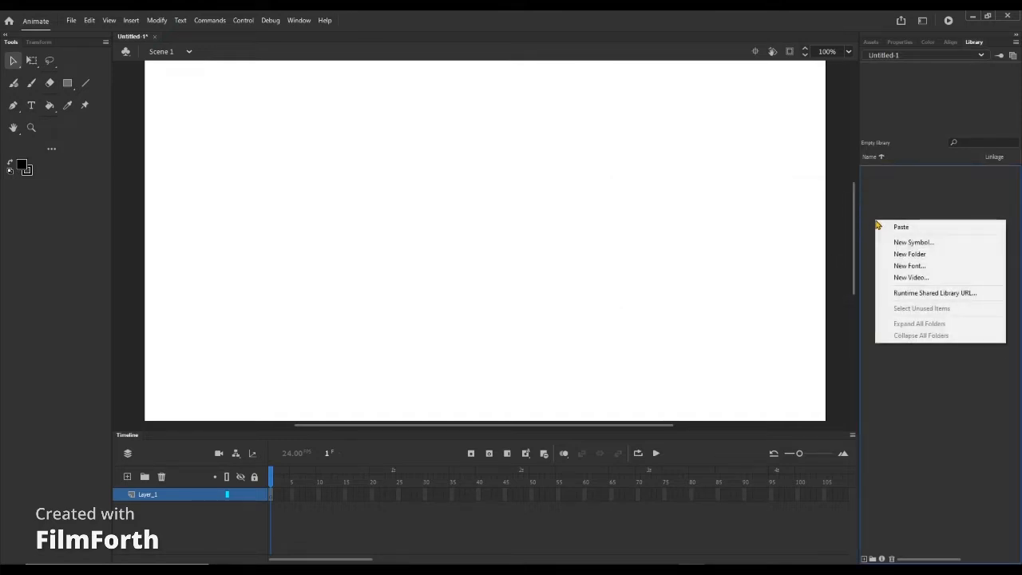
pyautogui.click(899, 243)
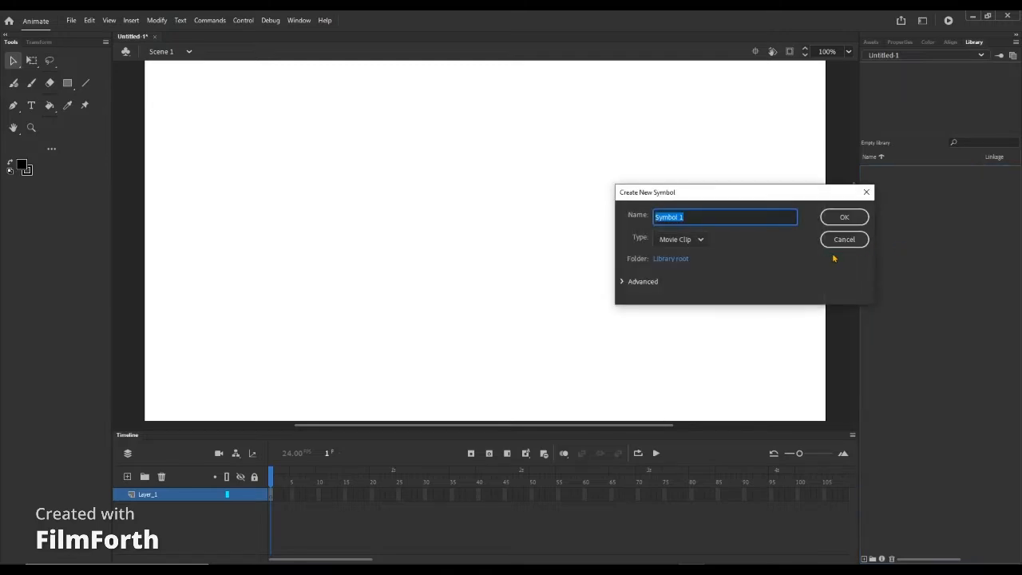
pyautogui.press('BackSpace')
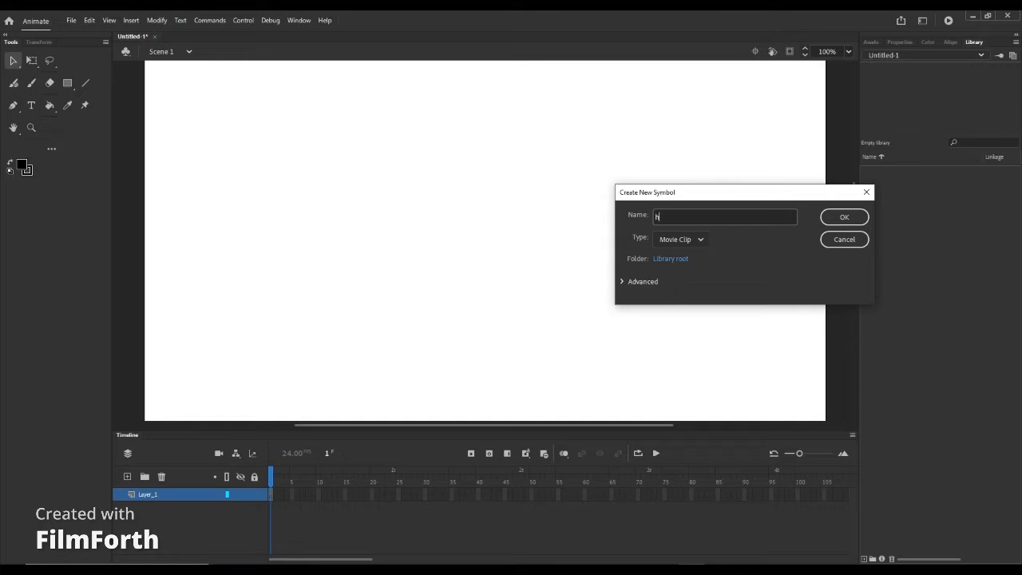
pyautogui.click(844, 218)
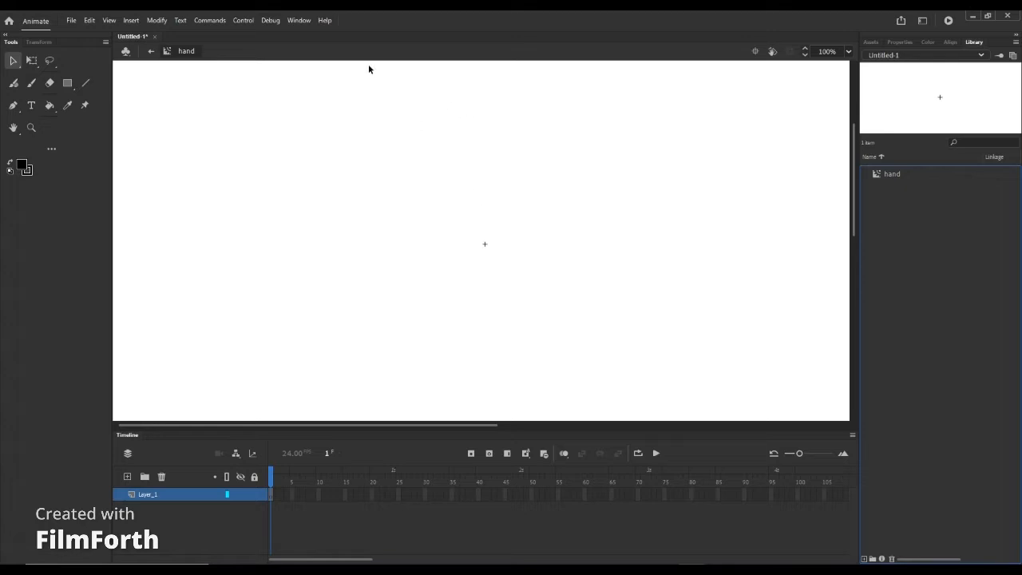
# Draw a small lumpy cloud-shaped dirt outline in black with the Brush tool below the symbol's centre
pyautogui.click(31, 82)
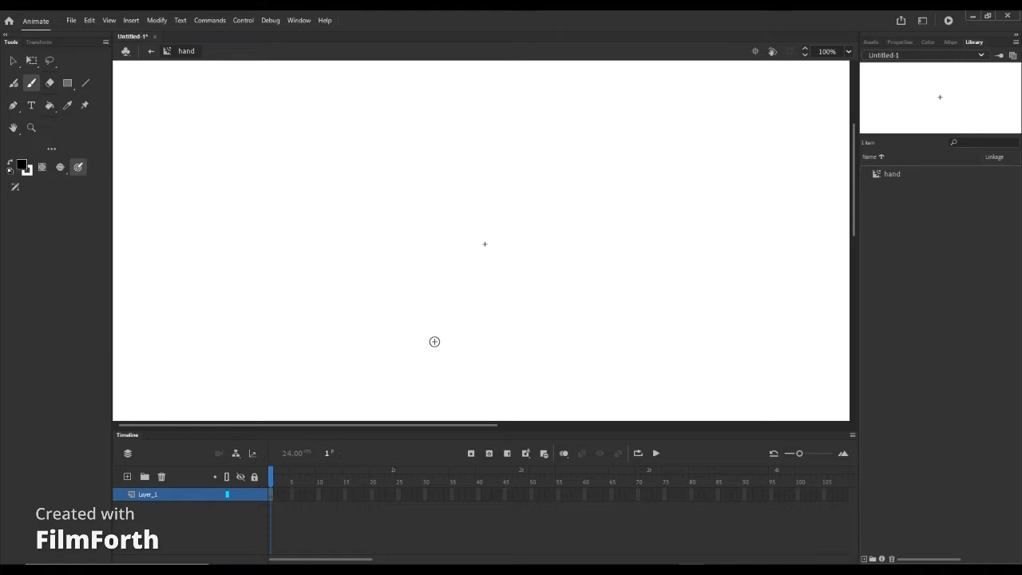
pyautogui.moveTo(449, 344)
pyautogui.mouseDown()
pyautogui.moveTo(438, 346)
pyautogui.moveTo(446, 325)
pyautogui.moveTo(500, 315)
pyautogui.moveTo(501, 331)
pyautogui.mouseUp()
pyautogui.moveTo(441, 342)
pyautogui.mouseDown()
pyautogui.moveTo(486, 338)
pyautogui.moveTo(474, 347)
pyautogui.moveTo(504, 348)
pyautogui.moveTo(516, 324)
pyautogui.moveTo(503, 325)
pyautogui.moveTo(532, 318)
pyautogui.moveTo(498, 348)
pyautogui.moveTo(533, 339)
pyautogui.mouseUp()
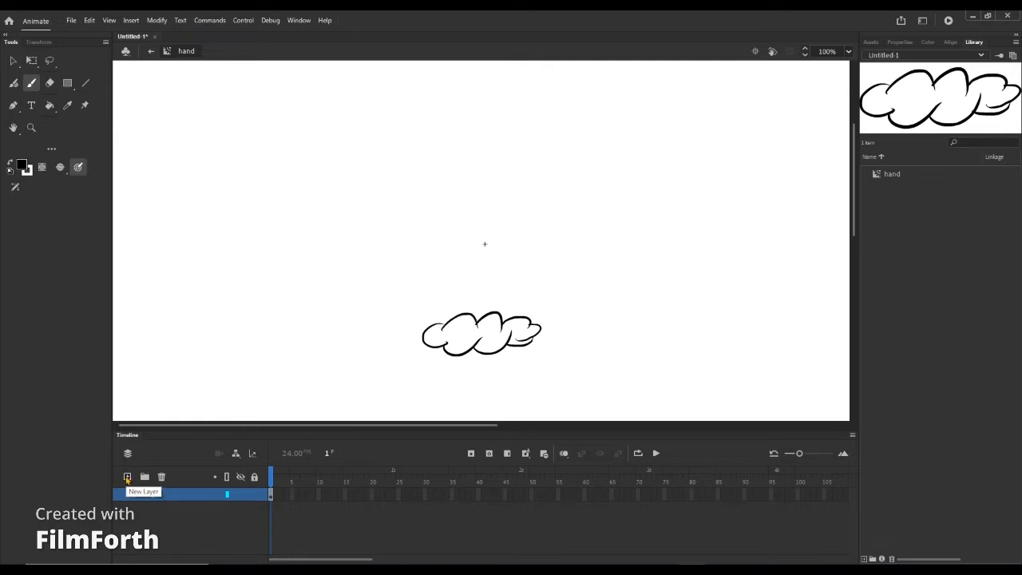
# Add a new layer beneath Layer_1 and brush the outline of the hand's wrist base rising out of the cloud shape
pyautogui.click(128, 476)
pyautogui.moveTo(148, 497); pyautogui.dragTo(151, 513)
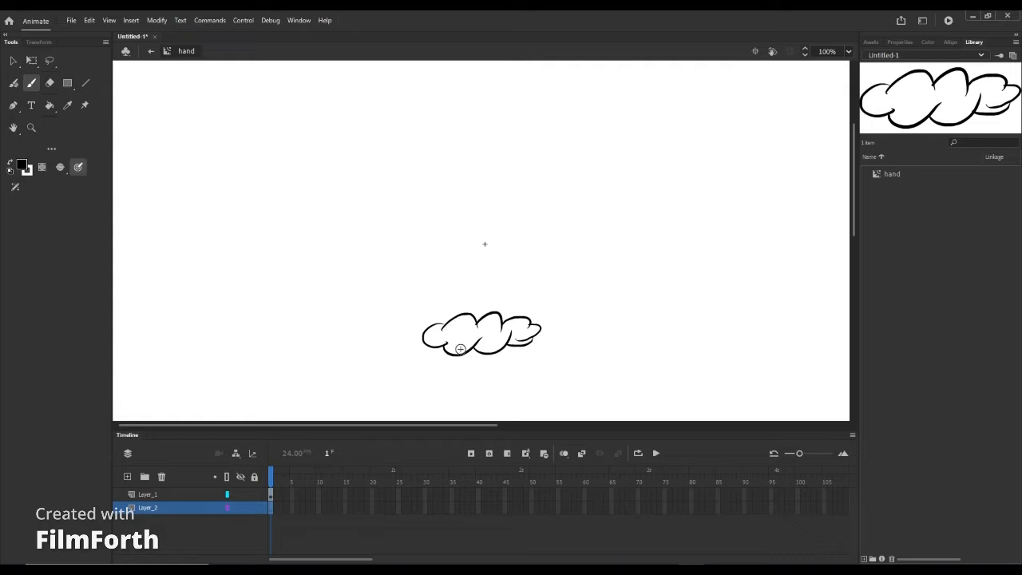
pyautogui.moveTo(459, 334)
pyautogui.mouseDown()
pyautogui.moveTo(505, 328)
pyautogui.moveTo(524, 281)
pyautogui.mouseUp()
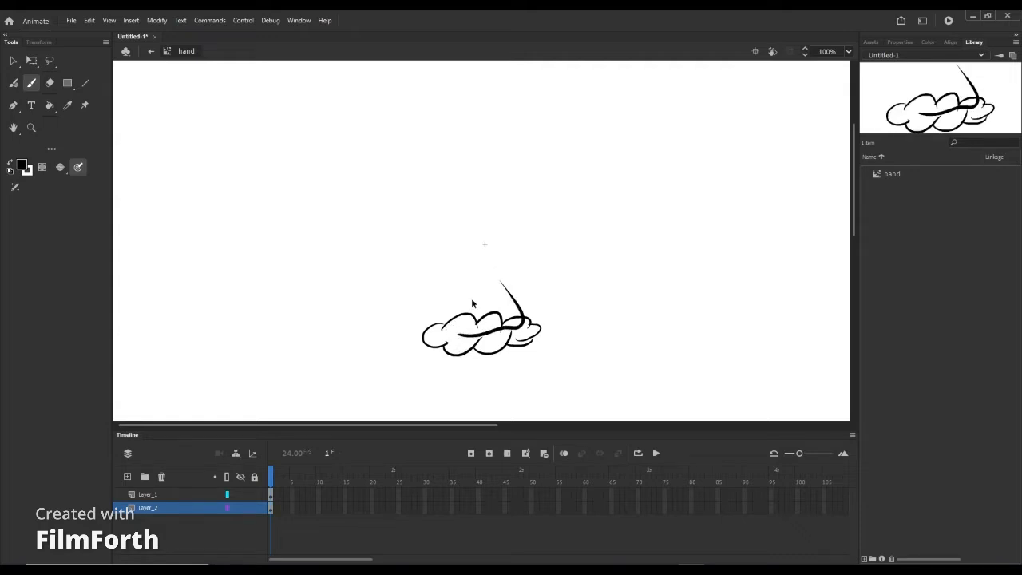
pyautogui.hotkey('ctrl', 'z')
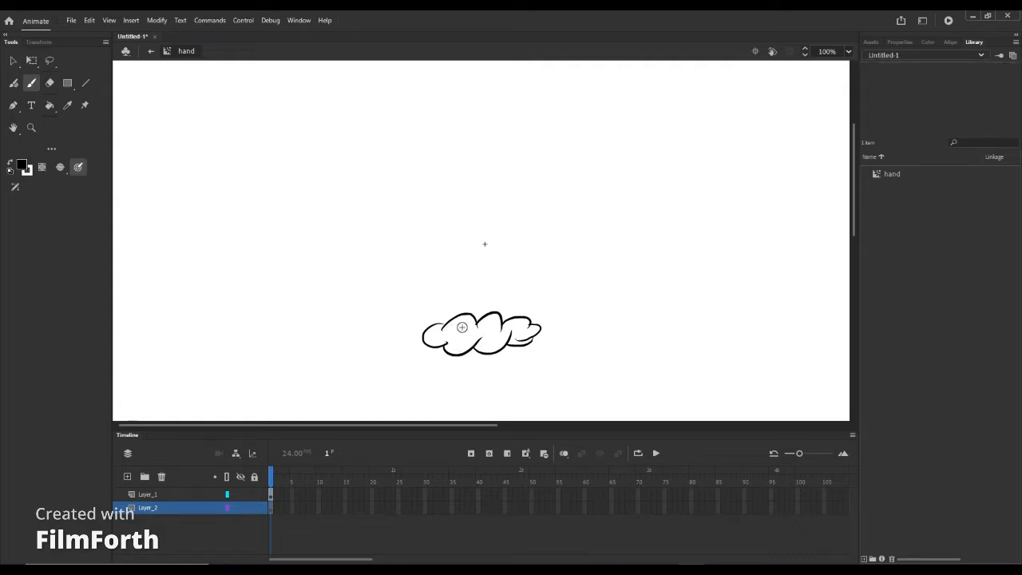
pyautogui.moveTo(456, 331)
pyautogui.mouseDown()
pyautogui.moveTo(489, 290)
pyautogui.moveTo(524, 293)
pyautogui.moveTo(521, 323)
pyautogui.moveTo(448, 318)
pyautogui.mouseUp()
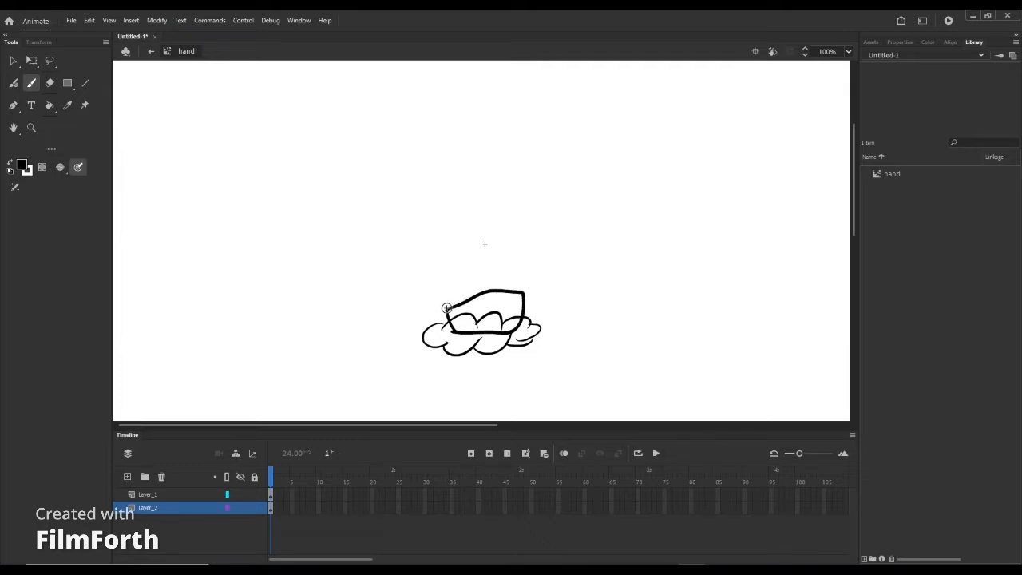
pyautogui.moveTo(446, 307)
pyautogui.mouseDown()
pyautogui.moveTo(480, 292)
pyautogui.moveTo(482, 277)
pyautogui.moveTo(504, 289)
pyautogui.moveTo(507, 260)
pyautogui.moveTo(500, 284)
pyautogui.moveTo(490, 261)
pyautogui.moveTo(459, 264)
pyautogui.moveTo(446, 301)
pyautogui.mouseUp()
# Draw the segmented thumb bones extending from the palm, undoing the stray stroke
pyautogui.moveTo(512, 260)
pyautogui.mouseDown()
pyautogui.moveTo(554, 235)
pyautogui.moveTo(543, 283)
pyautogui.moveTo(551, 273)
pyautogui.mouseUp()
pyautogui.moveTo(555, 235); pyautogui.dragTo(565, 244)
pyautogui.moveTo(589, 205)
pyautogui.mouseDown()
pyautogui.moveTo(595, 192)
pyautogui.moveTo(607, 217)
pyautogui.mouseUp()
pyautogui.moveTo(415, 213); pyautogui.dragTo(452, 259)
pyautogui.hotkey('ctrl', 'z')
# Draw the index and middle fingers of the skeleton hand, each made of three bone segments
pyautogui.moveTo(518, 258)
pyautogui.mouseDown()
pyautogui.moveTo(500, 194)
pyautogui.moveTo(492, 257)
pyautogui.mouseUp()
pyautogui.moveTo(502, 193)
pyautogui.mouseDown()
pyautogui.moveTo(546, 162)
pyautogui.moveTo(522, 195)
pyautogui.mouseUp()
pyautogui.moveTo(533, 144); pyautogui.dragTo(549, 157)
pyautogui.moveTo(460, 266)
pyautogui.mouseDown()
pyautogui.moveTo(468, 190)
pyautogui.moveTo(484, 262)
pyautogui.mouseUp()
pyautogui.moveTo(451, 204)
pyautogui.mouseDown()
pyautogui.moveTo(489, 157)
pyautogui.moveTo(481, 195)
pyautogui.mouseUp()
pyautogui.moveTo(451, 169)
pyautogui.mouseDown()
pyautogui.moveTo(523, 130)
pyautogui.moveTo(492, 158)
pyautogui.mouseUp()
# Draw the three bone segments of the outermost finger opposite the thumb and remove the stray mark
pyautogui.moveTo(460, 269)
pyautogui.mouseDown()
pyautogui.moveTo(432, 224)
pyautogui.moveTo(444, 292)
pyautogui.mouseUp()
pyautogui.moveTo(429, 213); pyautogui.dragTo(417, 246)
pyautogui.moveTo(393, 210); pyautogui.dragTo(420, 181)
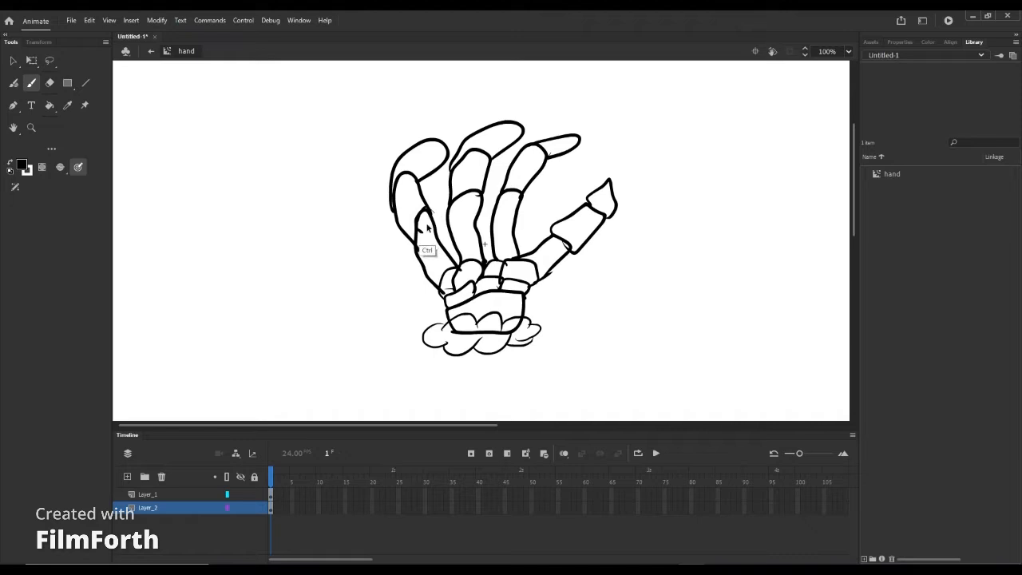
pyautogui.press('z')
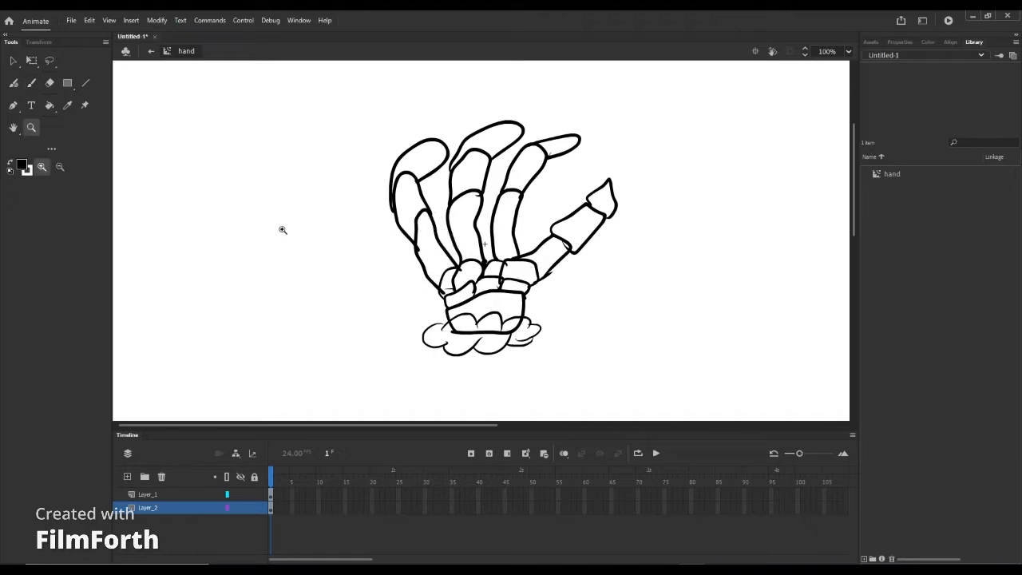
# Fill every bone of the hand, from wrist and palm to fingers and thumb, with light grey using the Paint Bucket
pyautogui.click(49, 104)
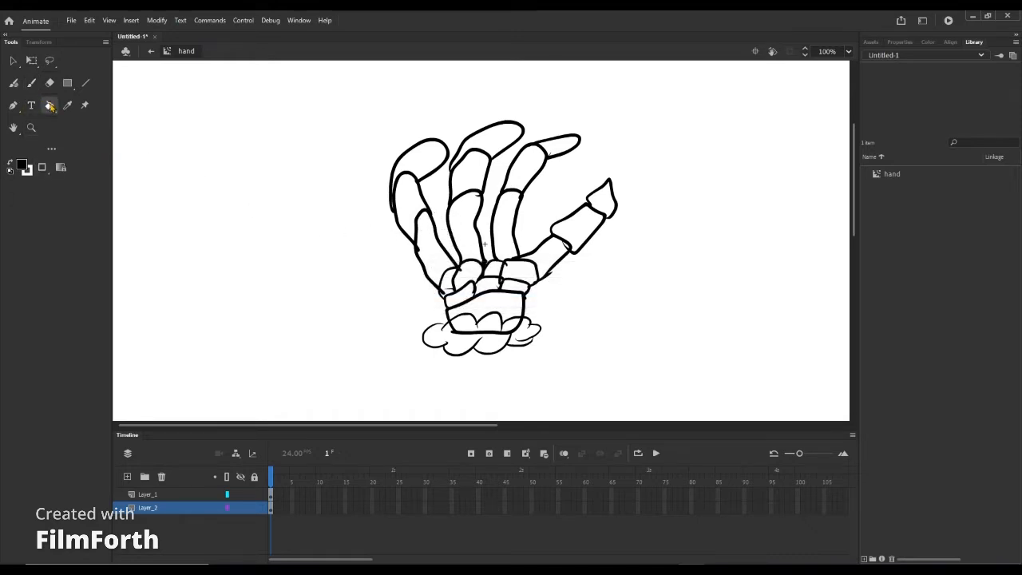
pyautogui.click(11, 163)
pyautogui.click(24, 166)
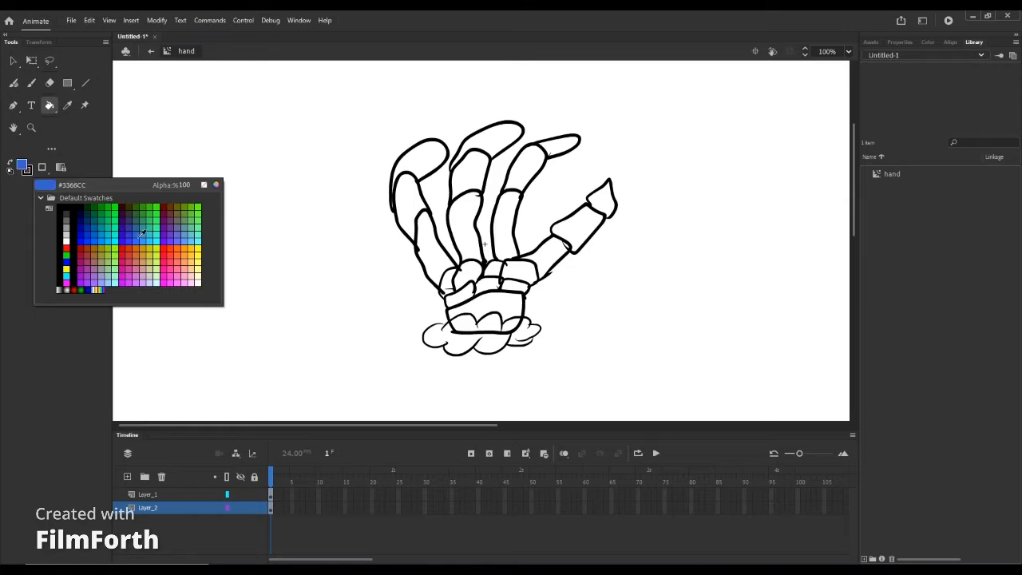
pyautogui.click(68, 231)
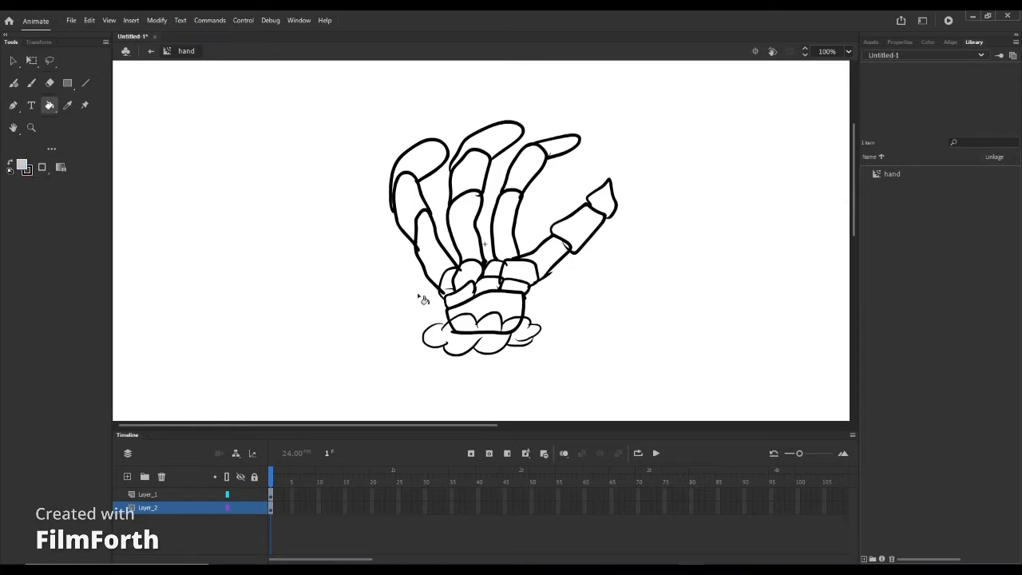
pyautogui.click(486, 312)
pyautogui.click(451, 275)
pyautogui.click(436, 250)
pyautogui.click(410, 206)
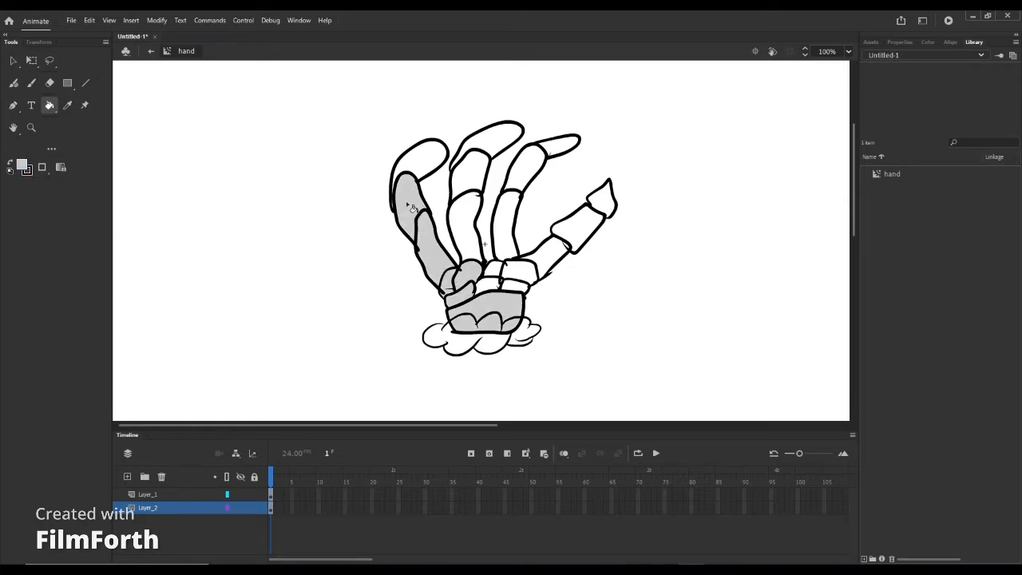
pyautogui.click(419, 160)
pyautogui.click(481, 179)
pyautogui.click(505, 228)
pyautogui.click(545, 254)
pyautogui.click(489, 284)
pyautogui.click(469, 222)
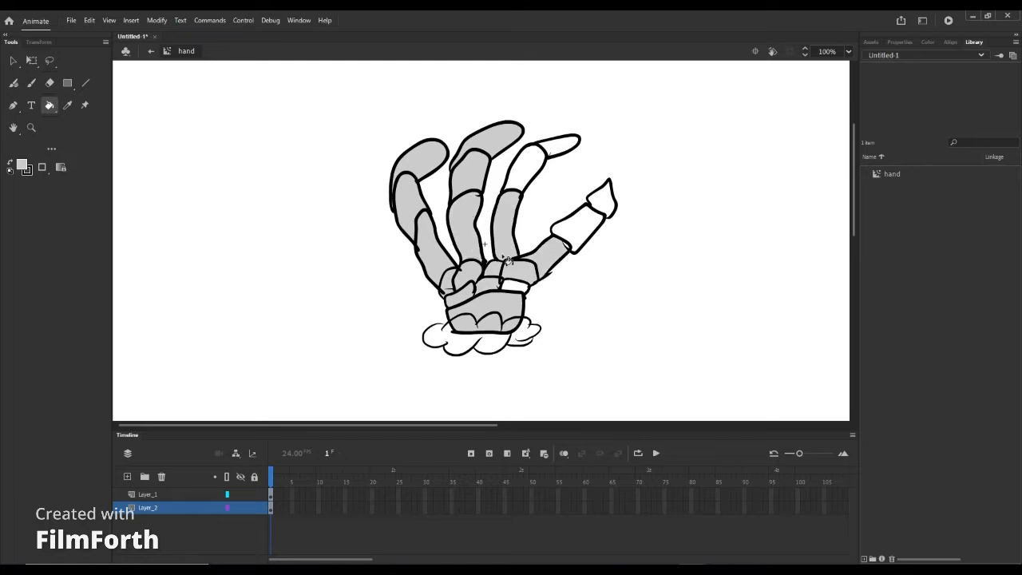
pyautogui.click(526, 169)
pyautogui.click(561, 150)
pyautogui.click(570, 233)
pyautogui.click(601, 199)
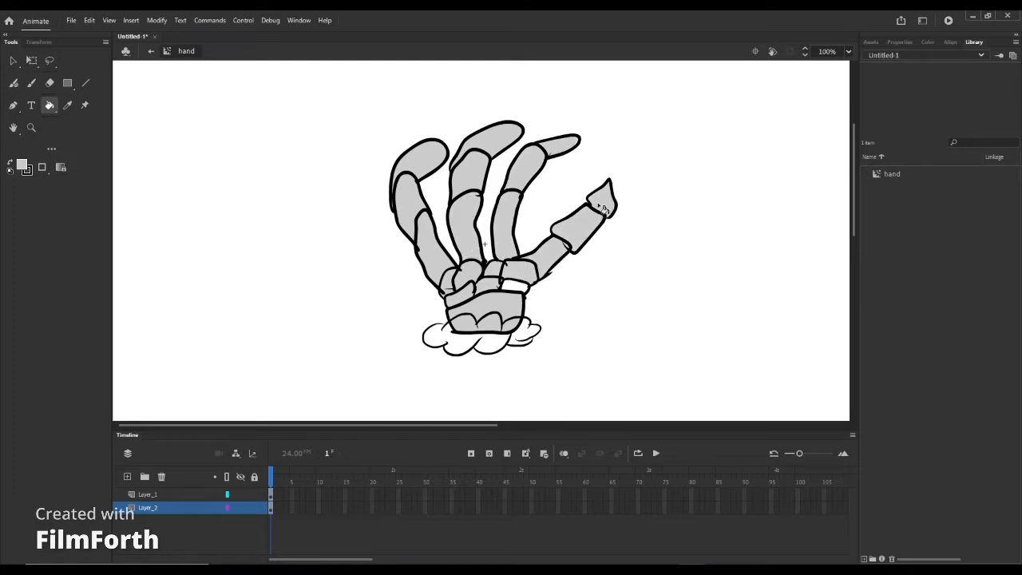
pyautogui.click(515, 286)
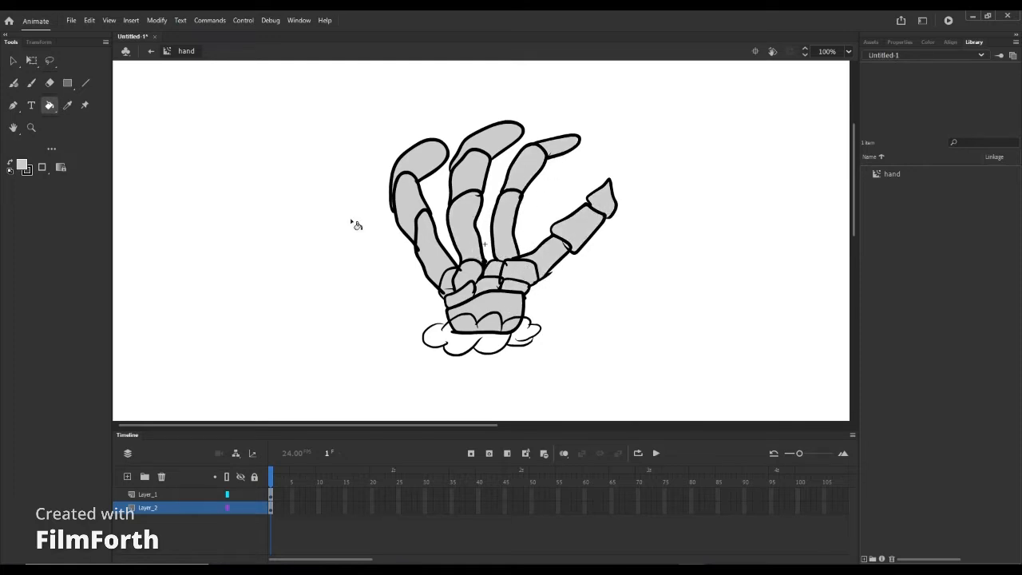
# Touch up the dirt cloud's outline on Layer_1 with the brush and fill the whole cloud with dark brown
pyautogui.click(22, 167)
pyautogui.click(174, 207)
pyautogui.click(32, 83)
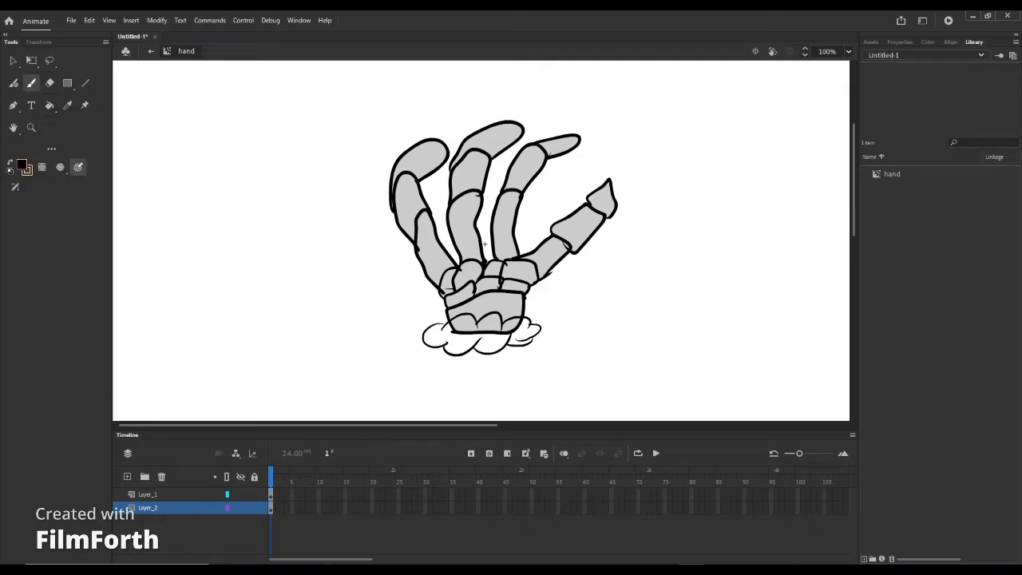
pyautogui.click(193, 495)
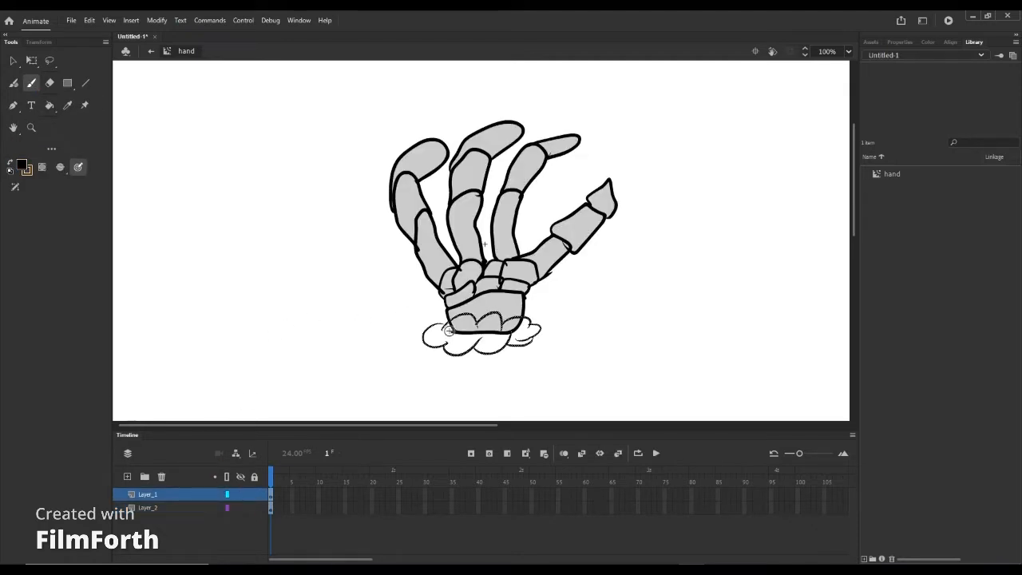
pyautogui.moveTo(442, 325); pyautogui.dragTo(438, 325)
pyautogui.click(49, 105)
pyautogui.click(7, 165)
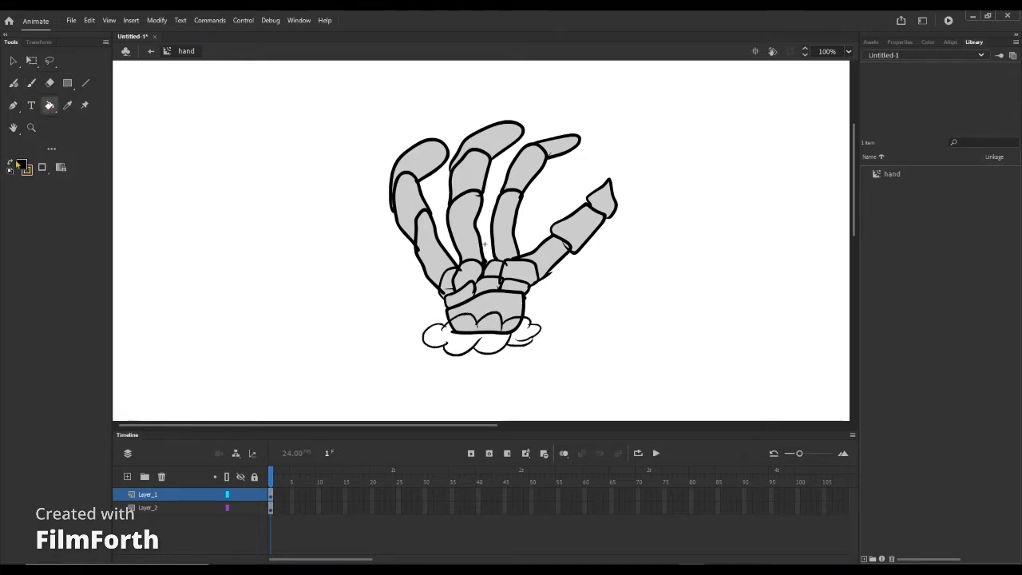
pyautogui.click(478, 352)
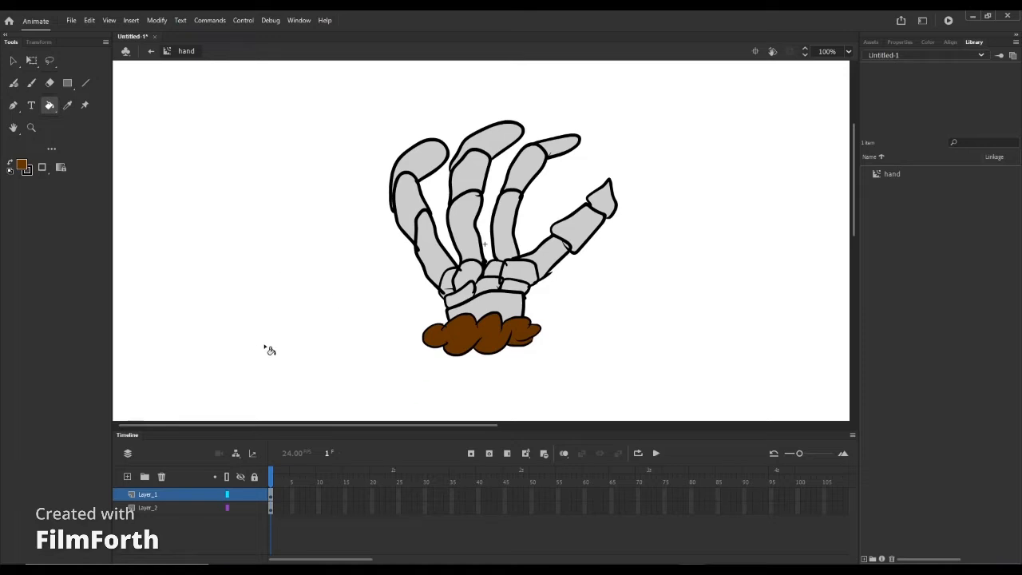
pyautogui.moveTo(861, 168); pyautogui.dragTo(863, 168)
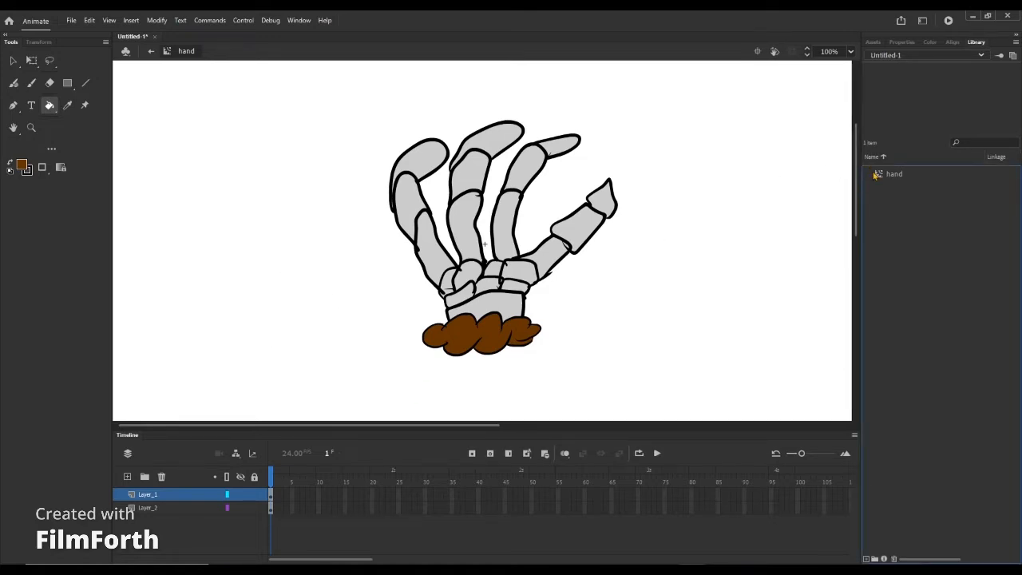
pyautogui.click(879, 177)
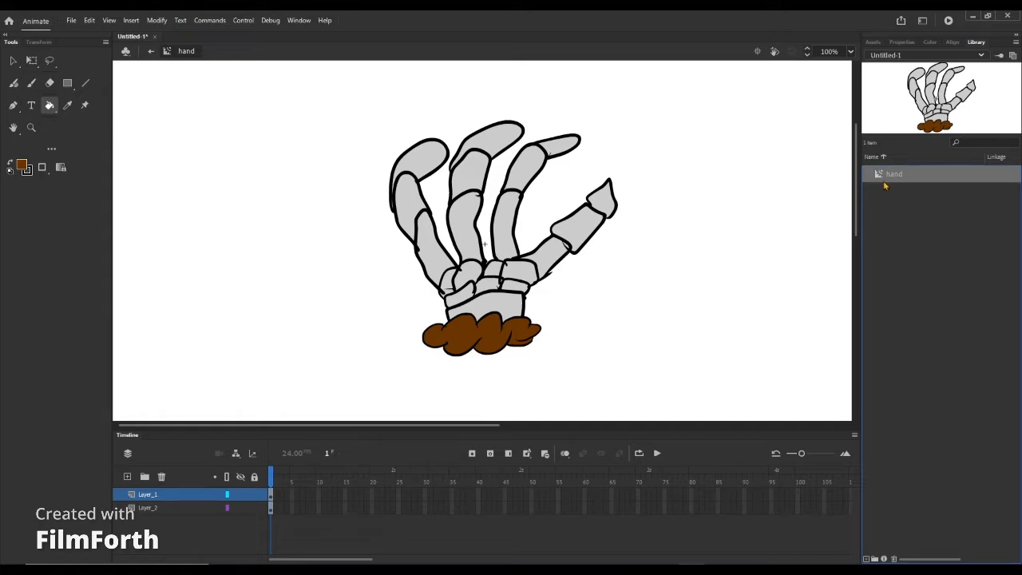
pyautogui.rightClick(885, 184)
pyautogui.click(939, 250)
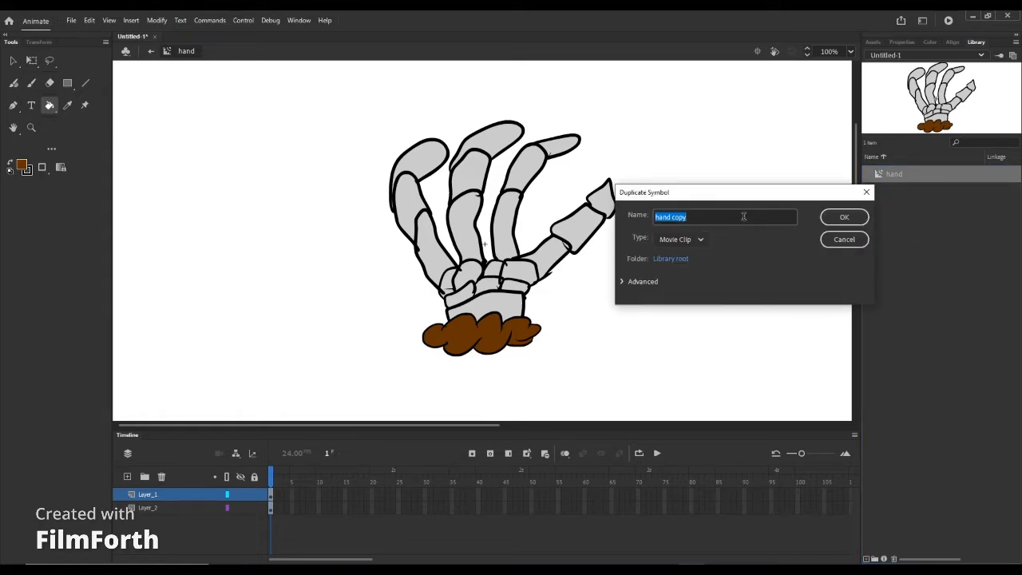
pyautogui.click(844, 240)
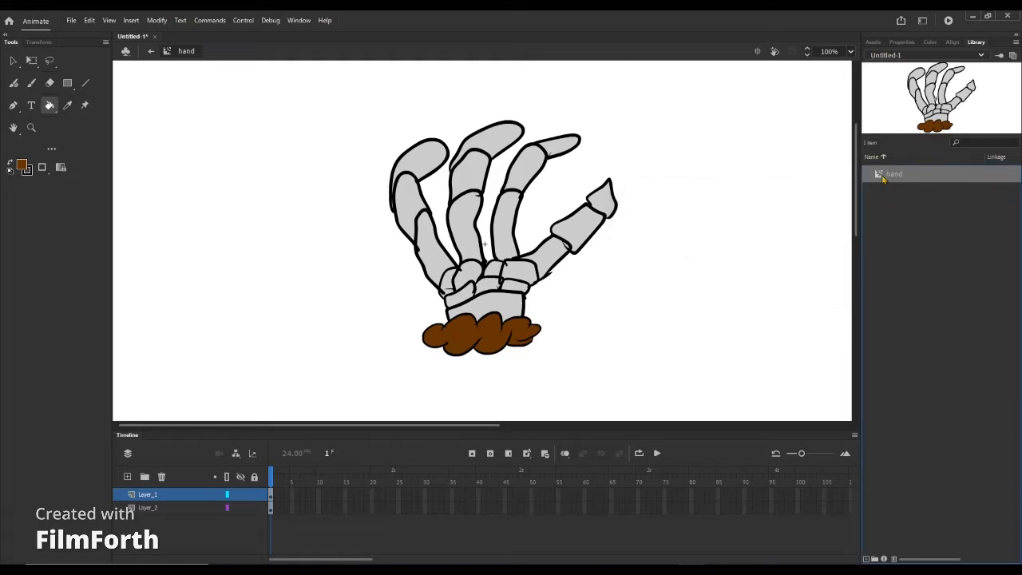
# Duplicate the hand symbol in the library as a movie clip named head and open the copy for editing
pyautogui.rightClick(883, 179)
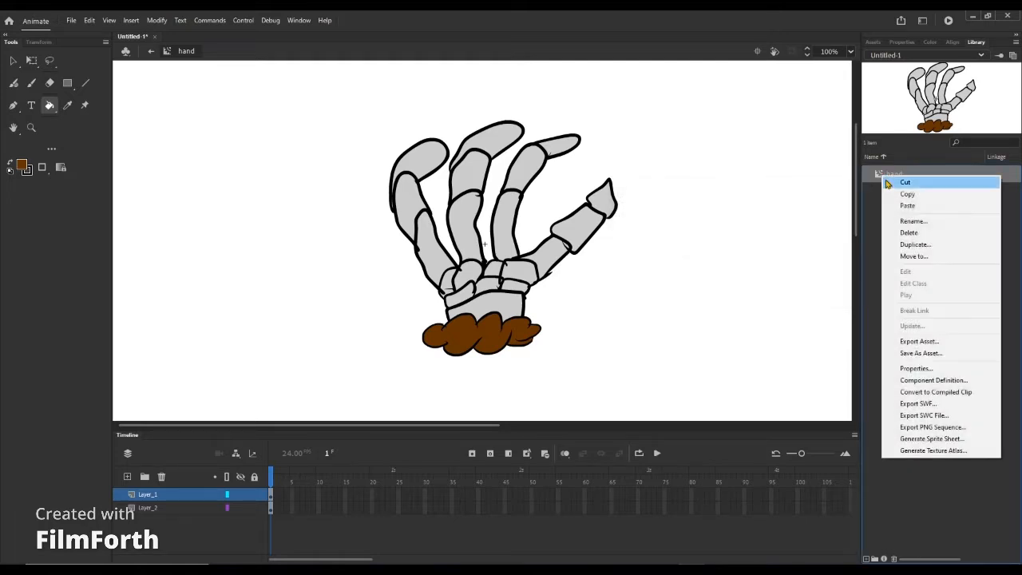
pyautogui.click(917, 238)
pyautogui.write('head')
pyautogui.click(845, 217)
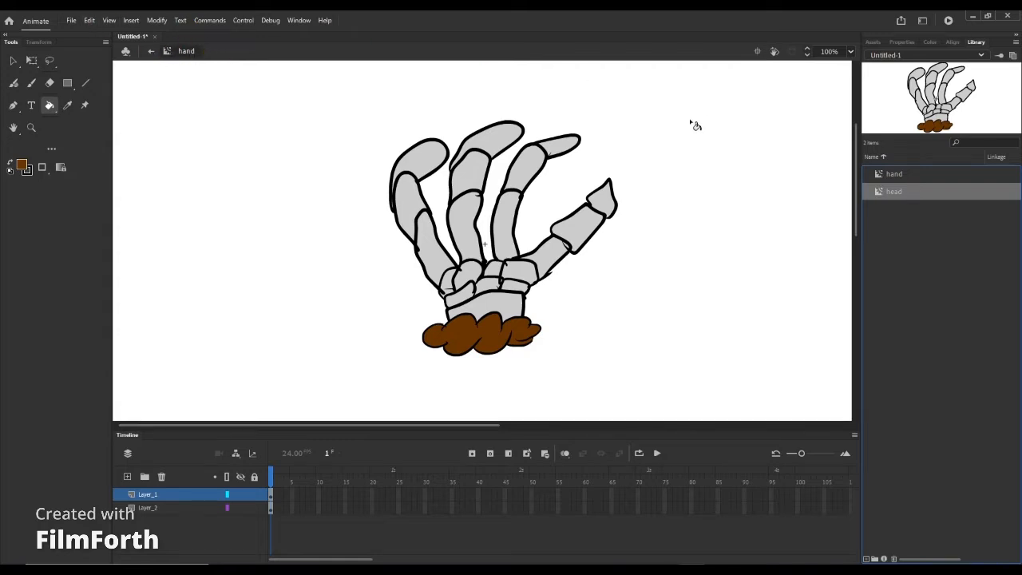
pyautogui.doubleClick(885, 193)
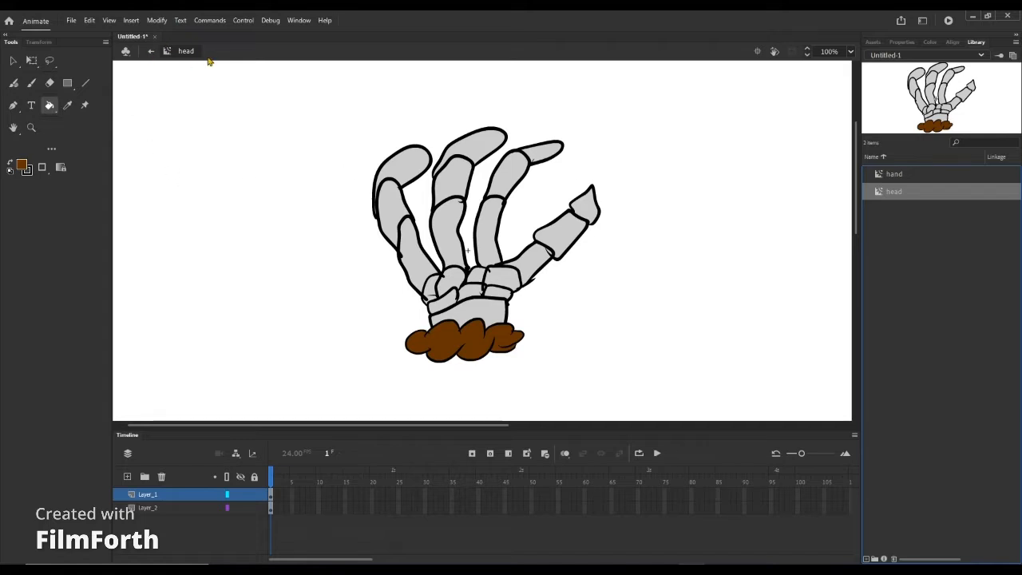
# Set the brush to black, add a new layer below the hand artwork, and lock Layer_1 and Layer_2
pyautogui.click(32, 83)
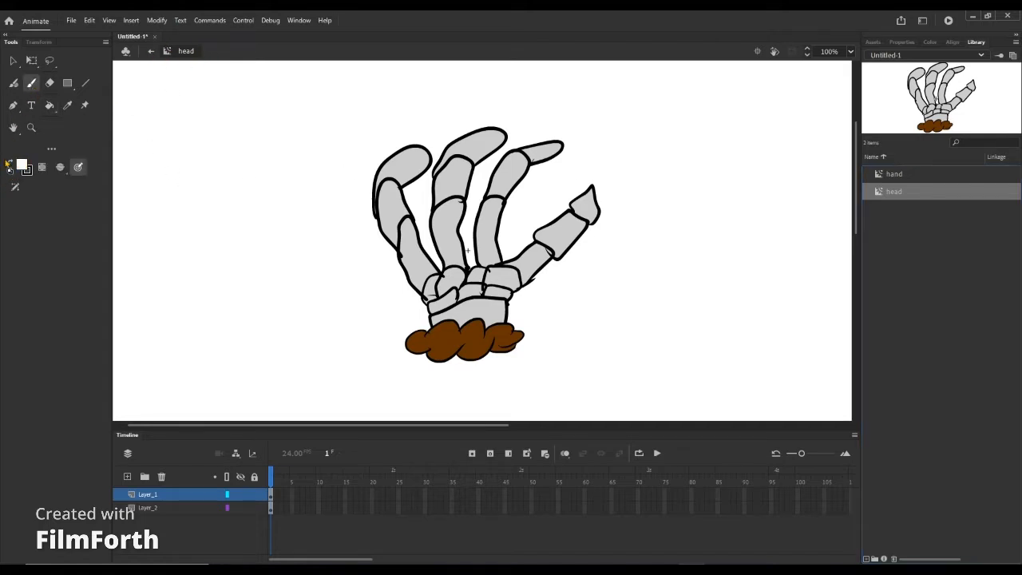
pyautogui.click(10, 163)
pyautogui.click(127, 477)
pyautogui.moveTo(148, 493); pyautogui.dragTo(177, 530)
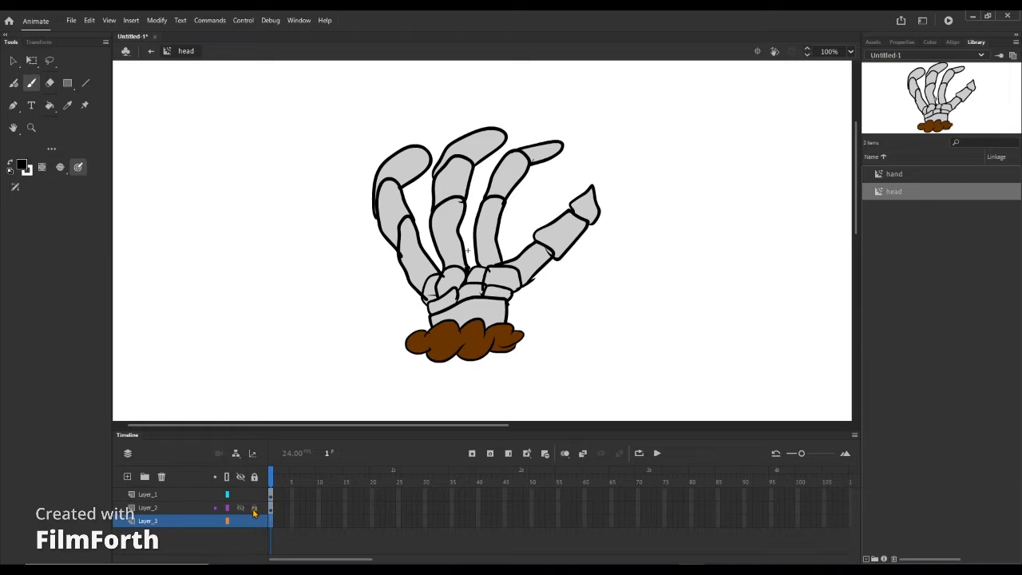
pyautogui.click(254, 509)
pyautogui.click(240, 498)
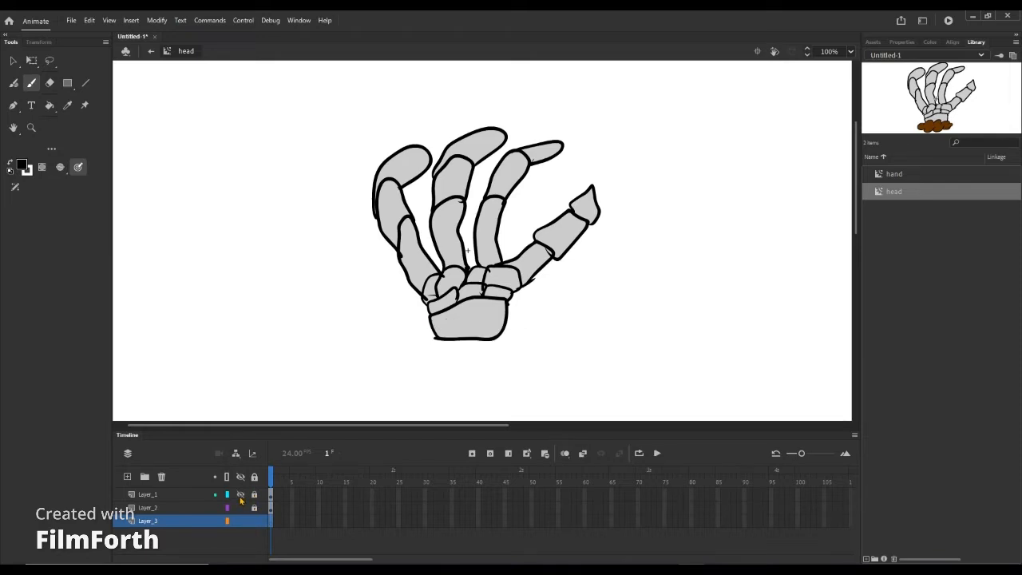
pyautogui.click(240, 496)
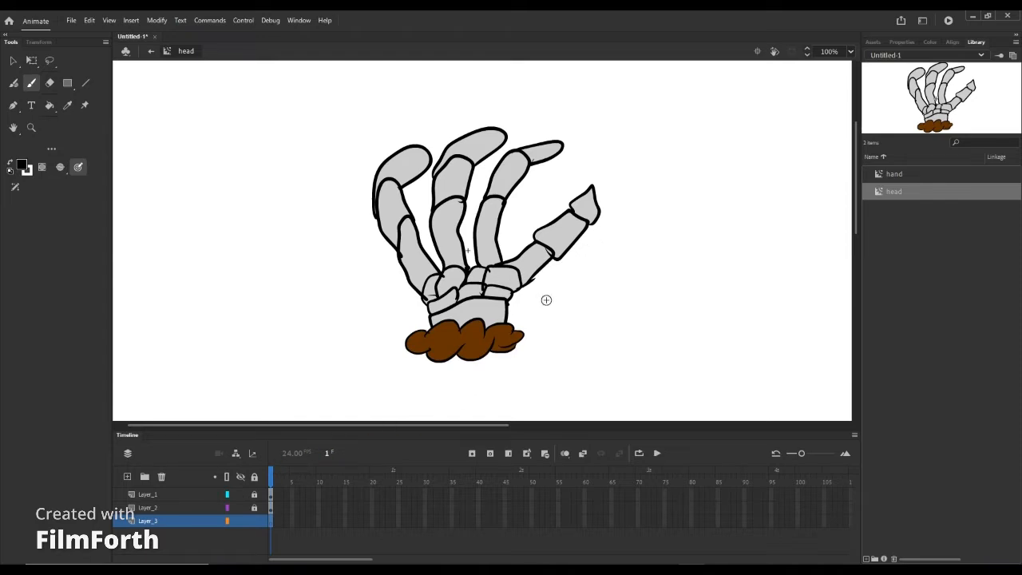
pyautogui.moveTo(572, 289)
pyautogui.mouseDown()
pyautogui.moveTo(580, 347)
pyautogui.moveTo(659, 314)
pyautogui.mouseUp()
pyautogui.hotkey('ctrl', 'z')
pyautogui.moveTo(562, 282); pyautogui.dragTo(565, 294)
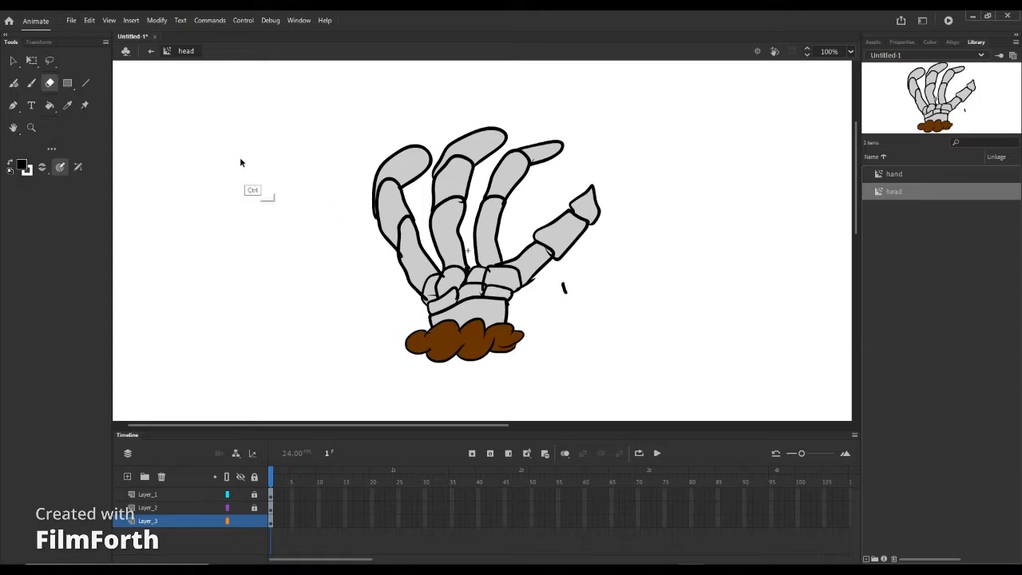
pyautogui.hotkey('ctrl', 'z')
pyautogui.moveTo(561, 288)
pyautogui.mouseDown()
pyautogui.moveTo(663, 317)
pyautogui.moveTo(646, 316)
pyautogui.moveTo(645, 249)
pyautogui.mouseUp()
pyautogui.hotkey('ctrl', 'z')
# Draw a black skull outline with jaw, cheekbones, eye sockets, nose and teeth lines behind the hand on Layer_3
pyautogui.moveTo(560, 284); pyautogui.dragTo(537, 273)
pyautogui.moveTo(646, 249)
pyautogui.mouseDown()
pyautogui.moveTo(541, 267)
pyautogui.moveTo(652, 219)
pyautogui.moveTo(509, 266)
pyautogui.moveTo(476, 266)
pyautogui.moveTo(655, 270)
pyautogui.mouseUp()
pyautogui.moveTo(588, 277); pyautogui.dragTo(599, 319)
pyautogui.moveTo(614, 260); pyautogui.dragTo(622, 308)
pyautogui.moveTo(635, 261); pyautogui.dragTo(635, 305)
pyautogui.moveTo(551, 262); pyautogui.dragTo(596, 223)
pyautogui.moveTo(626, 202); pyautogui.dragTo(629, 203)
pyautogui.moveTo(575, 257); pyautogui.dragTo(608, 248)
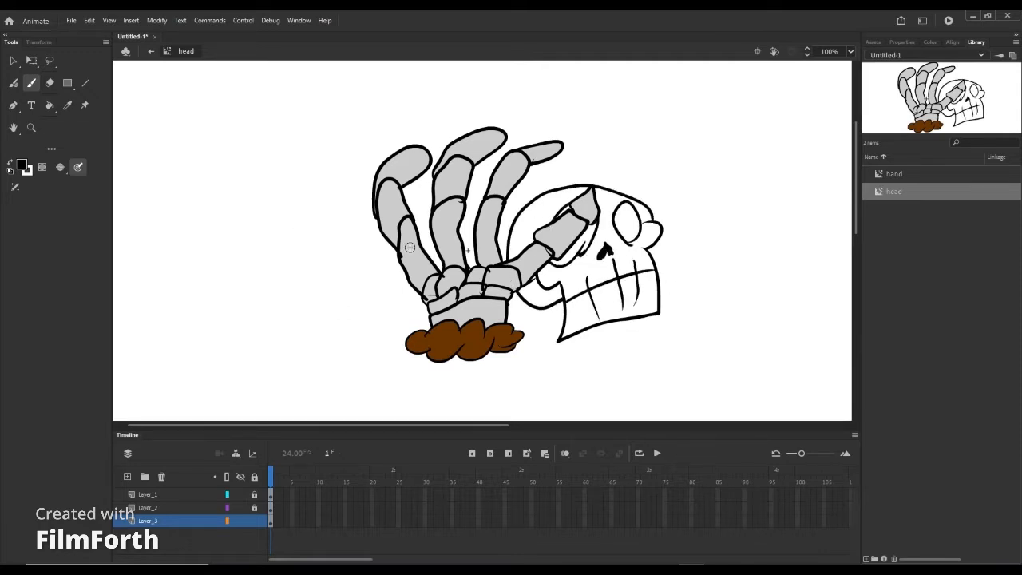
# Enlarge the whole skull drawing with Free Transform and adjust the nose's size and position
pyautogui.press('q')
pyautogui.hotkey('ctrl', 'a')
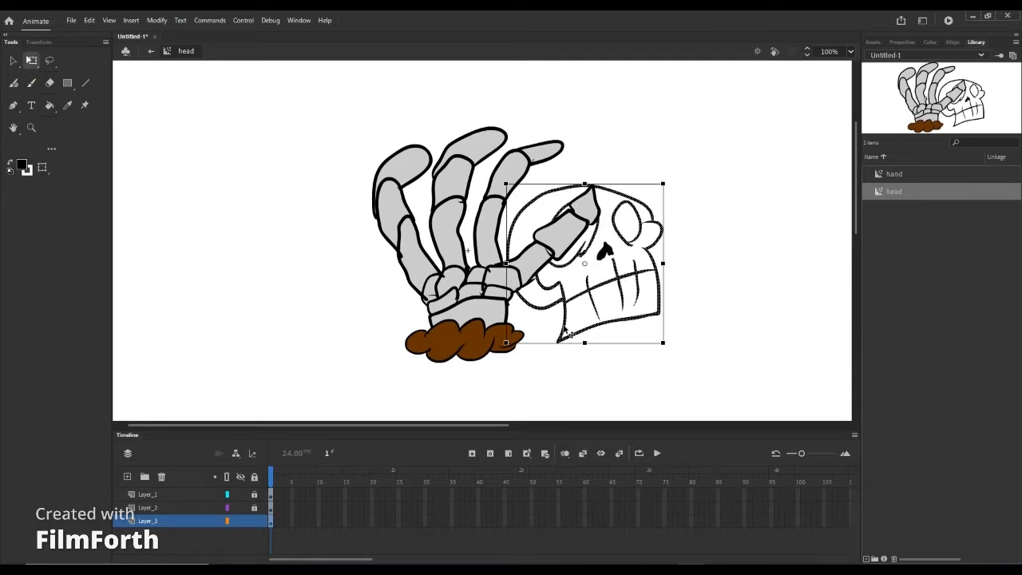
pyautogui.moveTo(506, 183); pyautogui.dragTo(482, 137)
pyautogui.moveTo(665, 163)
pyautogui.mouseDown()
pyautogui.moveTo(674, 146)
pyautogui.moveTo(671, 159)
pyautogui.mouseUp()
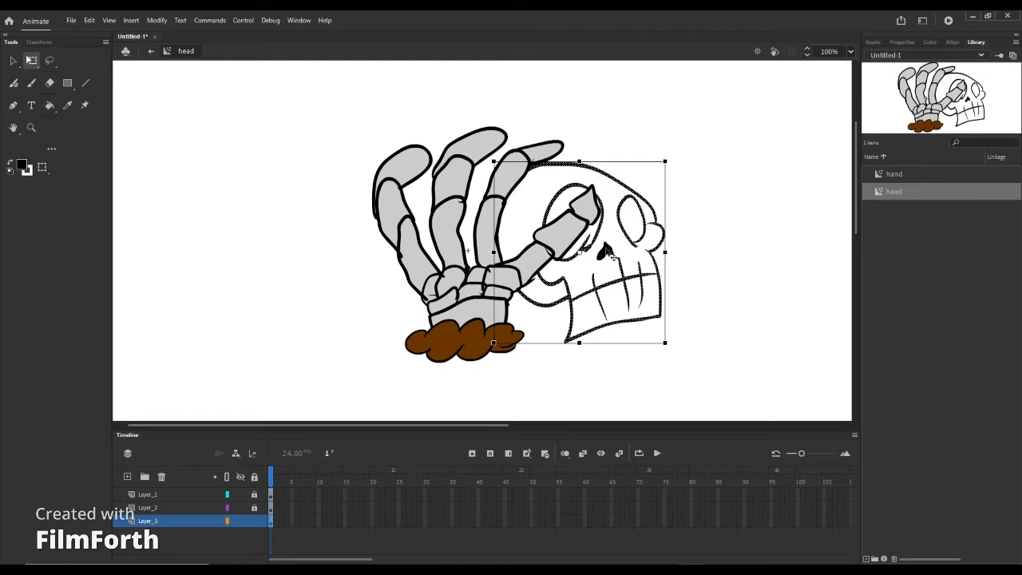
pyautogui.click(606, 251)
pyautogui.moveTo(614, 241); pyautogui.dragTo(617, 238)
pyautogui.click(704, 245)
# Delete the hand's Layer_1 and Layer_2 from the head symbol and move the skull to the middle of the stage
pyautogui.click(167, 495)
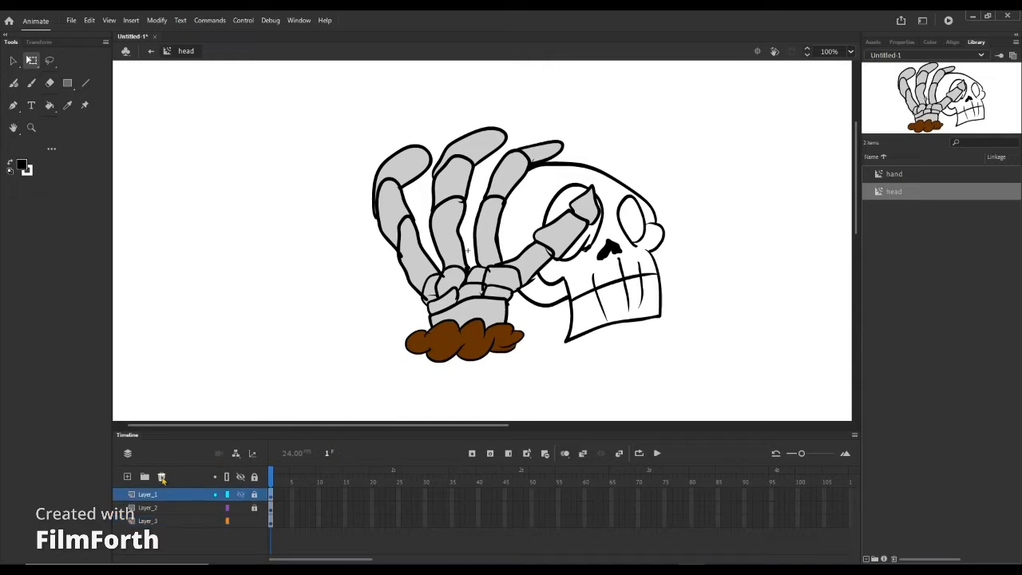
pyautogui.click(161, 477)
pyautogui.click(161, 477)
pyautogui.moveTo(747, 328)
pyautogui.mouseDown()
pyautogui.moveTo(468, 199)
pyautogui.moveTo(323, 105)
pyautogui.mouseUp()
pyautogui.moveTo(595, 248); pyautogui.dragTo(481, 249)
# Fill both eye sockets of the skull with black using the Paint Bucket
pyautogui.click(50, 105)
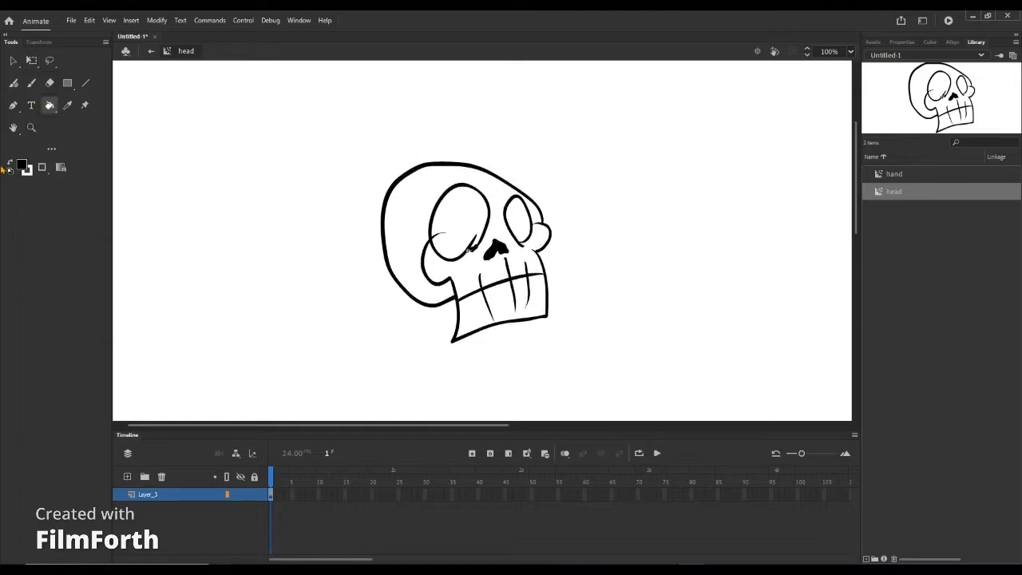
pyautogui.click(463, 241)
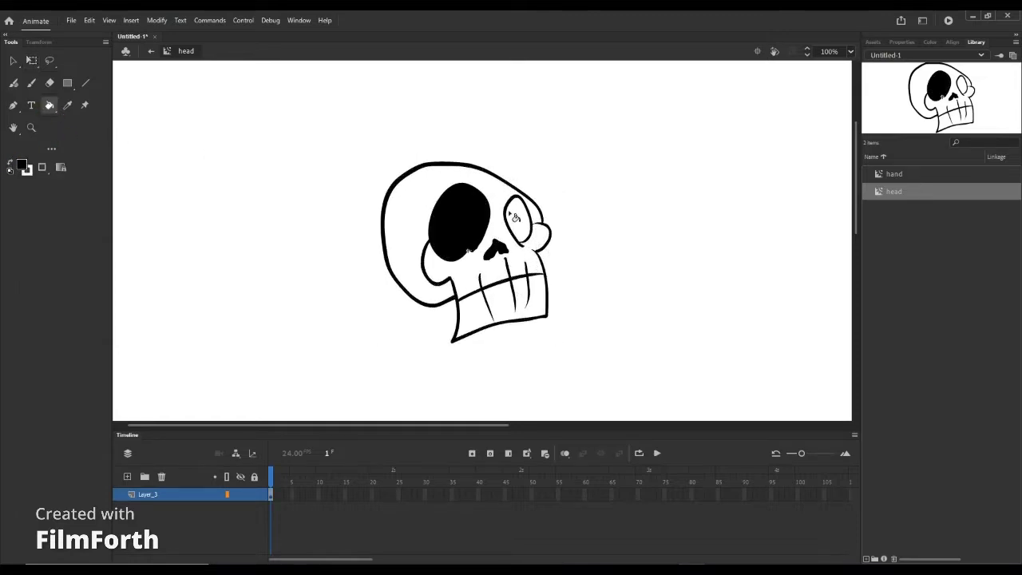
pyautogui.click(518, 220)
# Fill the skull, cheekbones and jaw with light grey #CCCCCC using the Paint Bucket
pyautogui.click(10, 163)
pyautogui.click(22, 165)
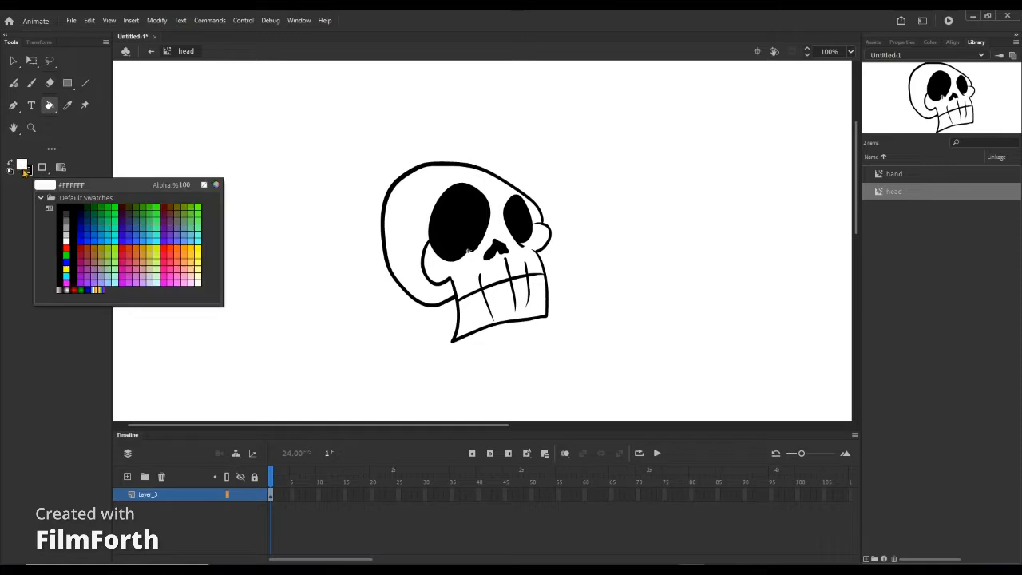
pyautogui.click(68, 237)
pyautogui.click(441, 300)
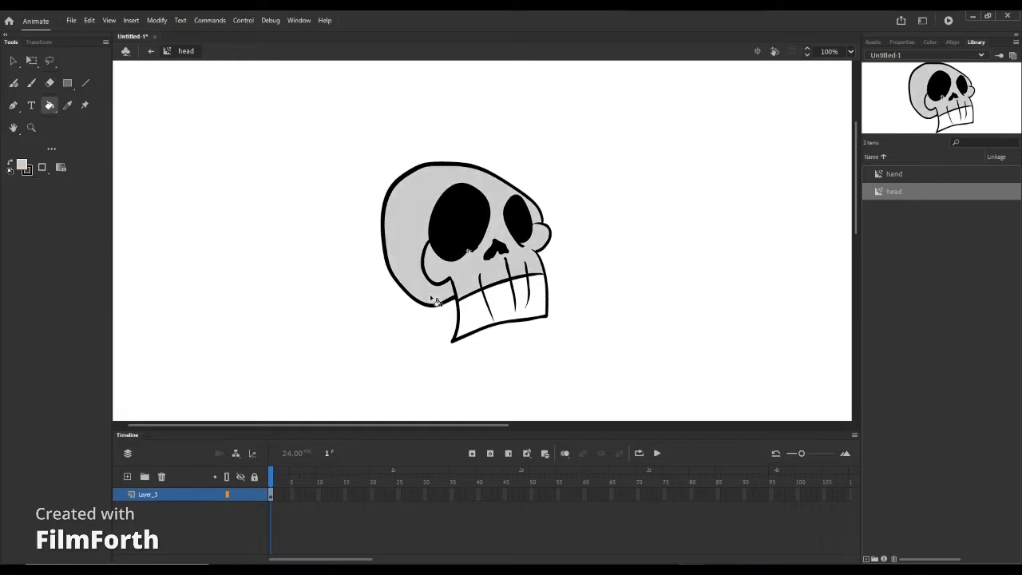
pyautogui.click(22, 165)
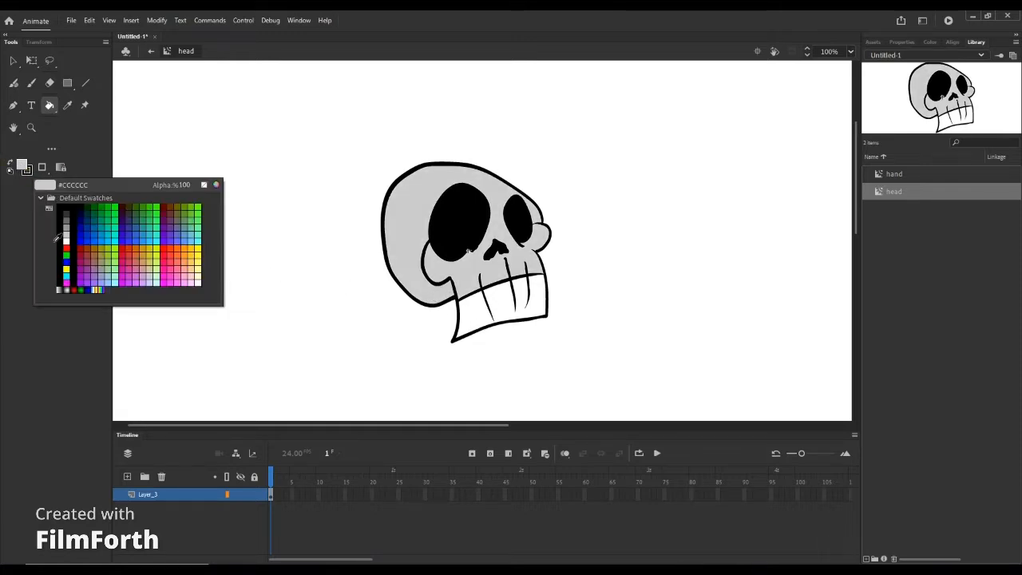
pyautogui.click(67, 235)
pyautogui.hotkey('ctrl', 'z')
pyautogui.click(480, 301)
pyautogui.click(424, 285)
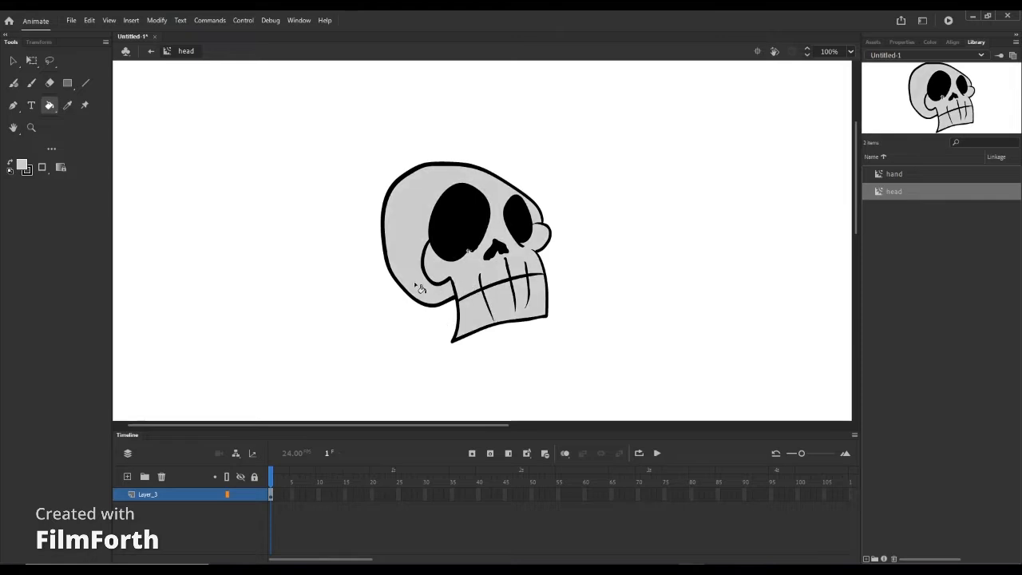
# Duplicate the head symbol as a movie clip named head sing and open the copy for editing
pyautogui.click(894, 174)
pyautogui.click(889, 192)
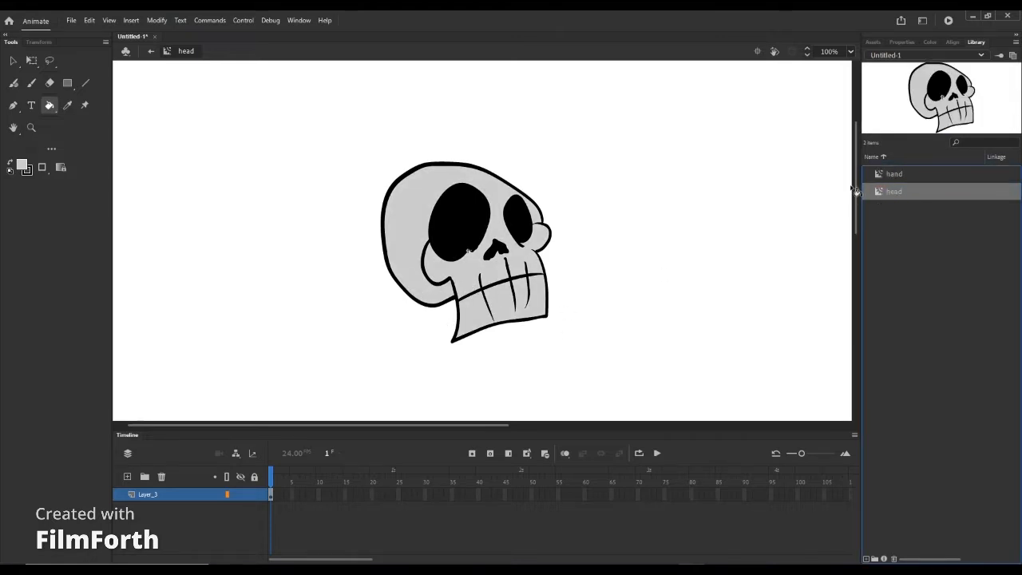
pyautogui.rightClick(907, 192)
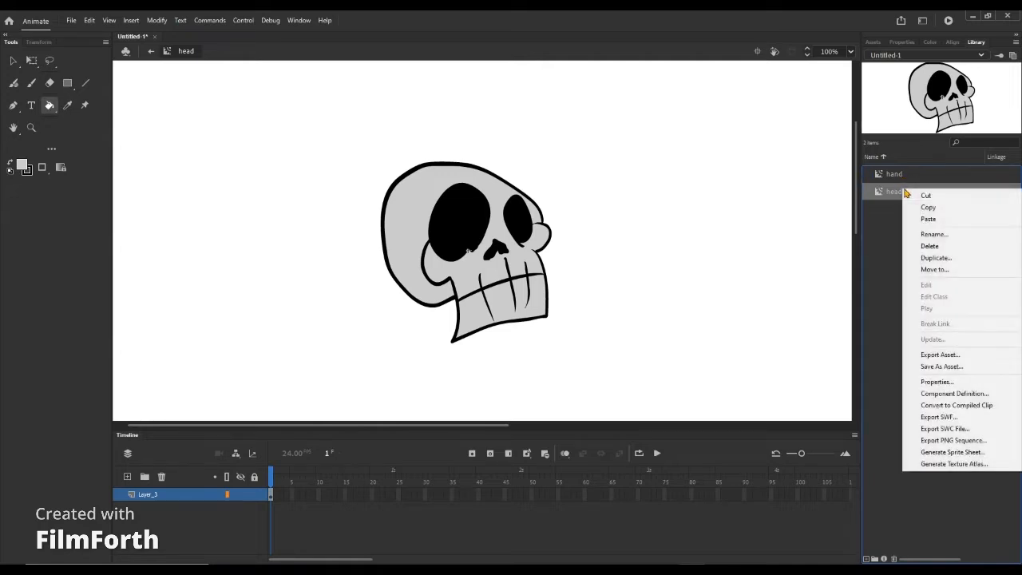
pyautogui.click(941, 259)
pyautogui.moveTo(703, 217); pyautogui.dragTo(673, 221)
pyautogui.write('sing')
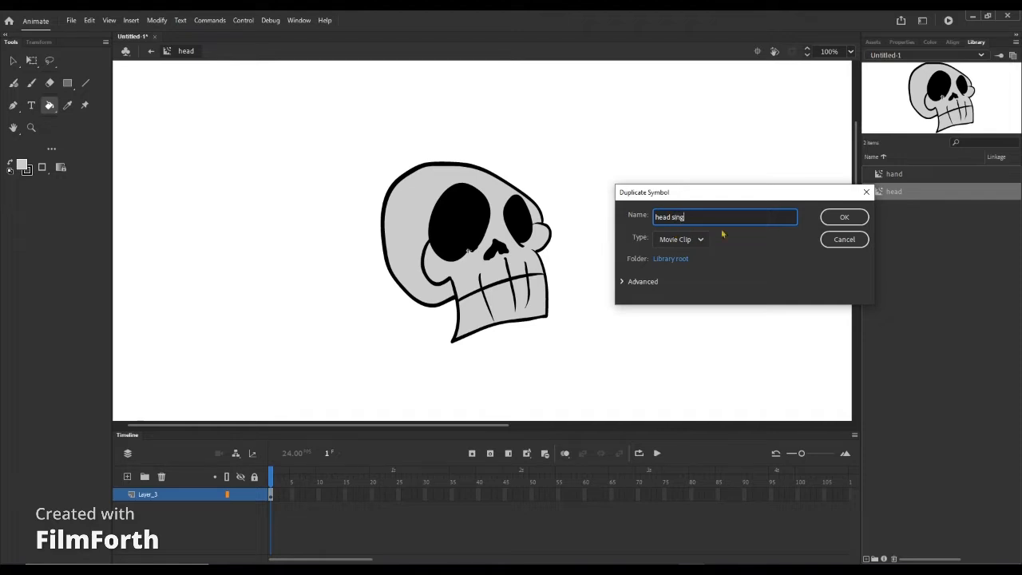
pyautogui.click(835, 217)
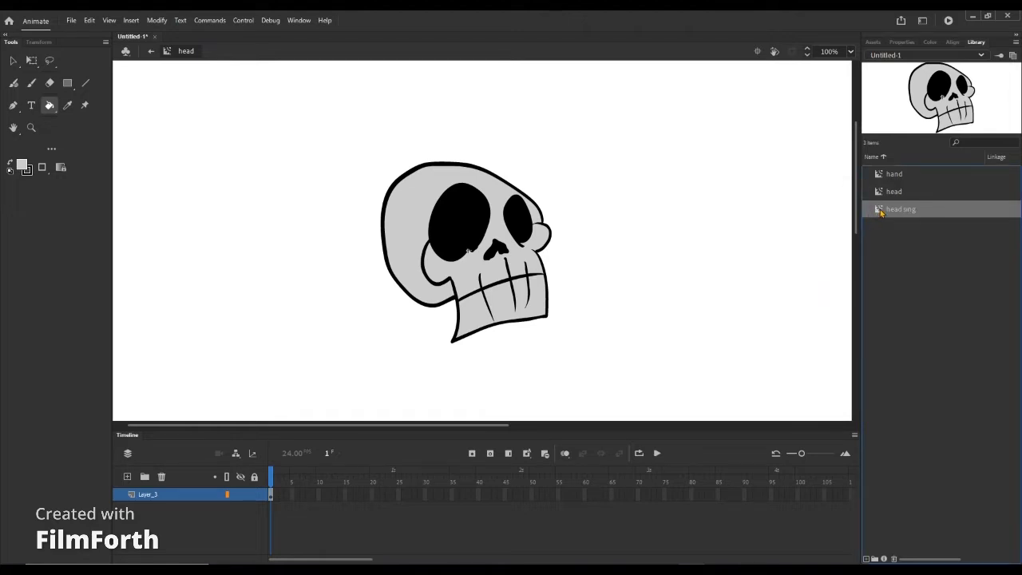
pyautogui.doubleClick(881, 210)
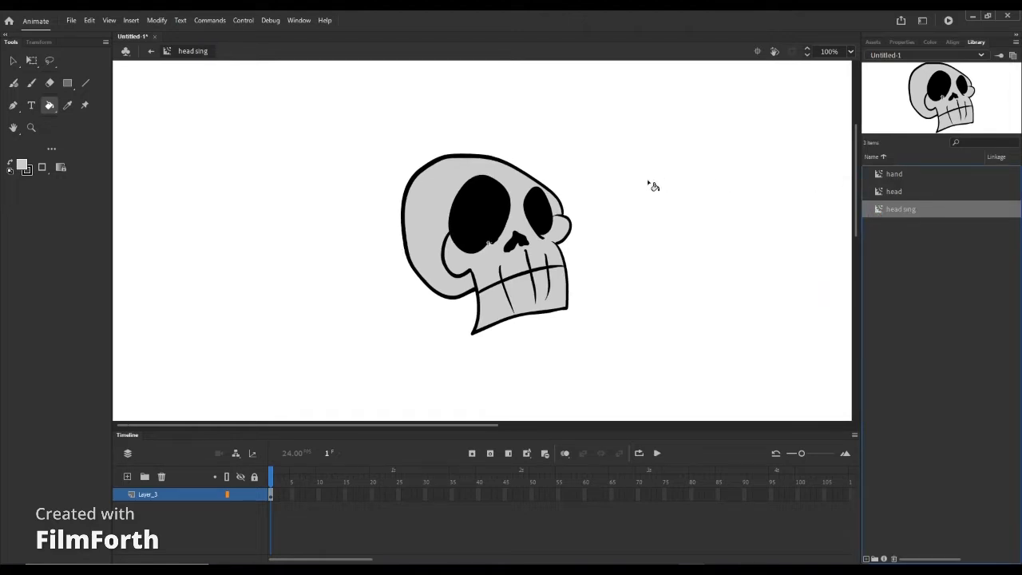
# Brush a curved lower lip under the skull's tooth line and fill the open mouth with black
pyautogui.click(31, 60)
pyautogui.click(31, 83)
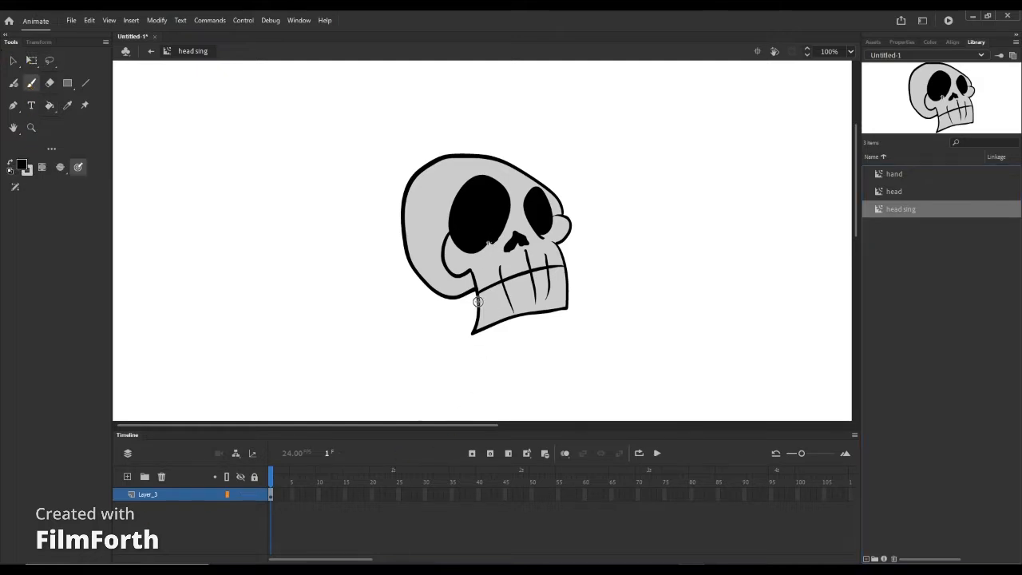
pyautogui.moveTo(478, 300); pyautogui.dragTo(517, 279)
pyautogui.hotkey('ctrl', 'z')
pyautogui.moveTo(500, 287); pyautogui.dragTo(552, 268)
pyautogui.click(51, 105)
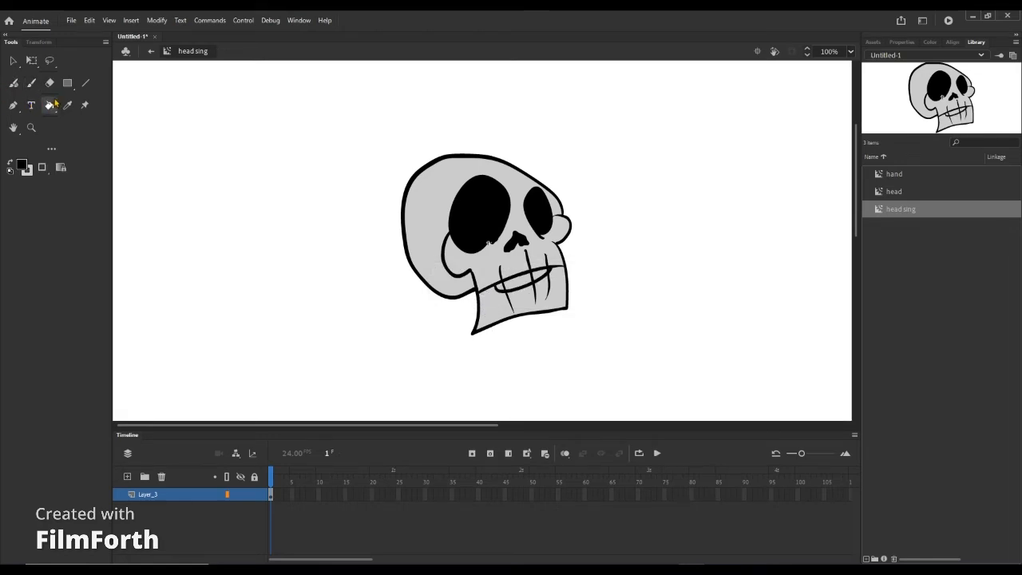
pyautogui.click(530, 282)
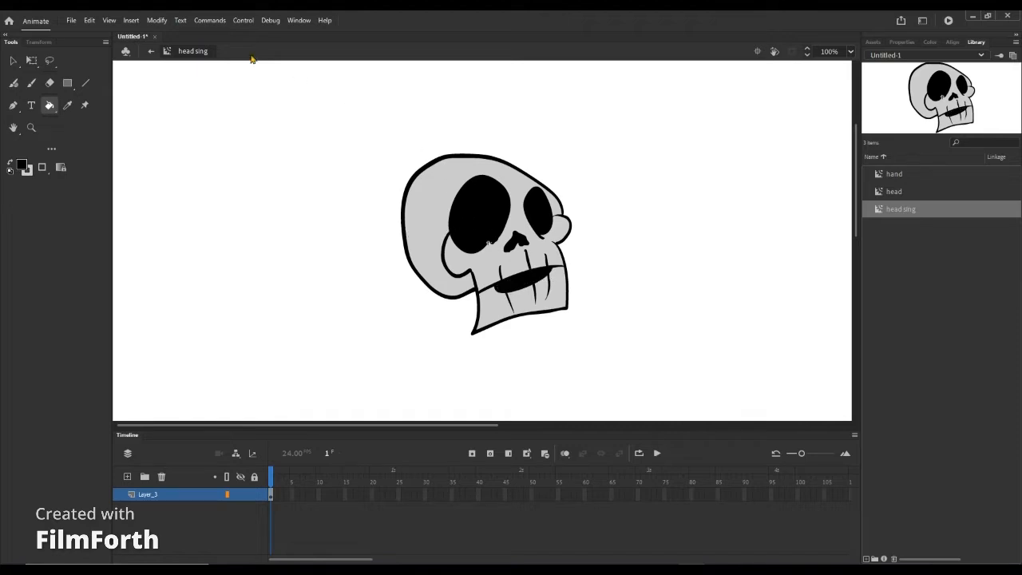
# Compare the library previews of the hand, head and head sing symbols
pyautogui.click(31, 60)
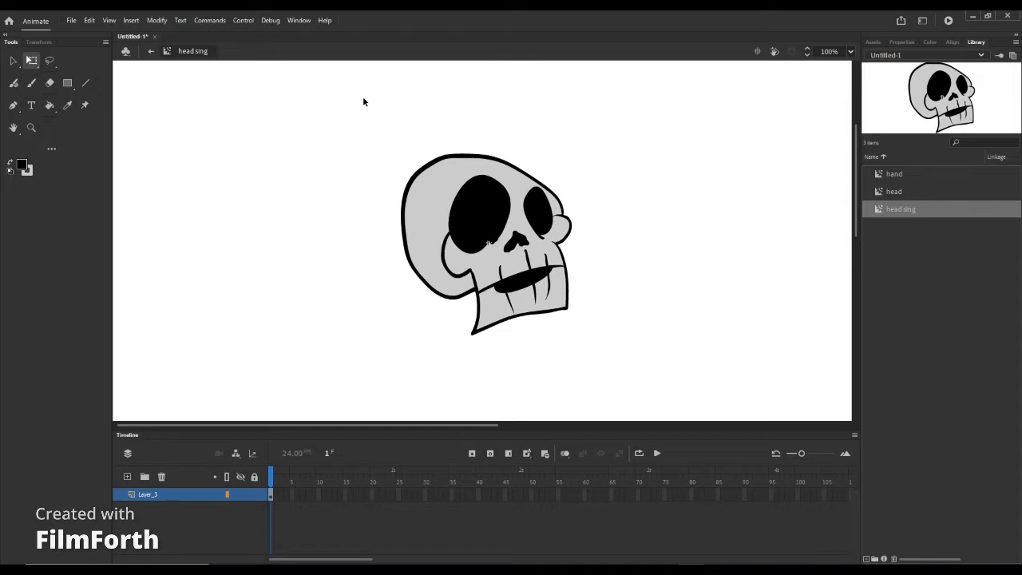
pyautogui.click(887, 174)
pyautogui.click(892, 192)
pyautogui.click(892, 209)
pyautogui.click(897, 190)
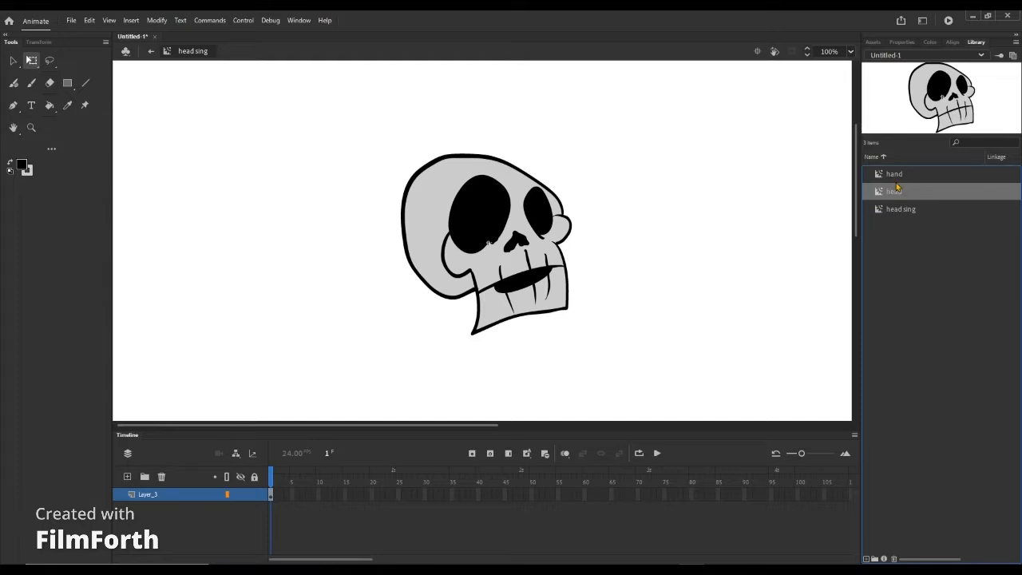
pyautogui.rightClick(907, 233)
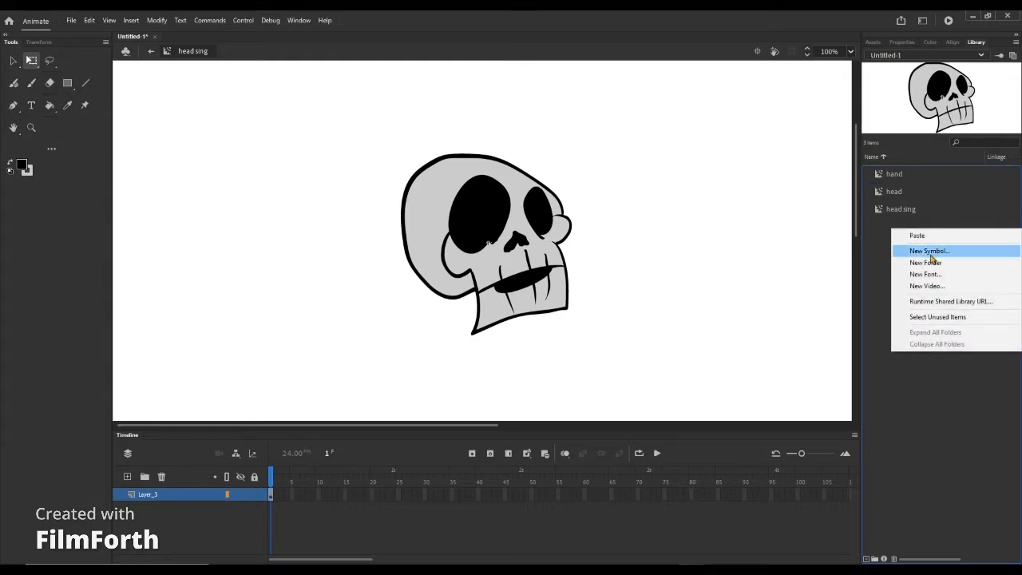
pyautogui.click(896, 211)
# Create a new empty movie clip symbol named idle in the library
pyautogui.rightClick(902, 243)
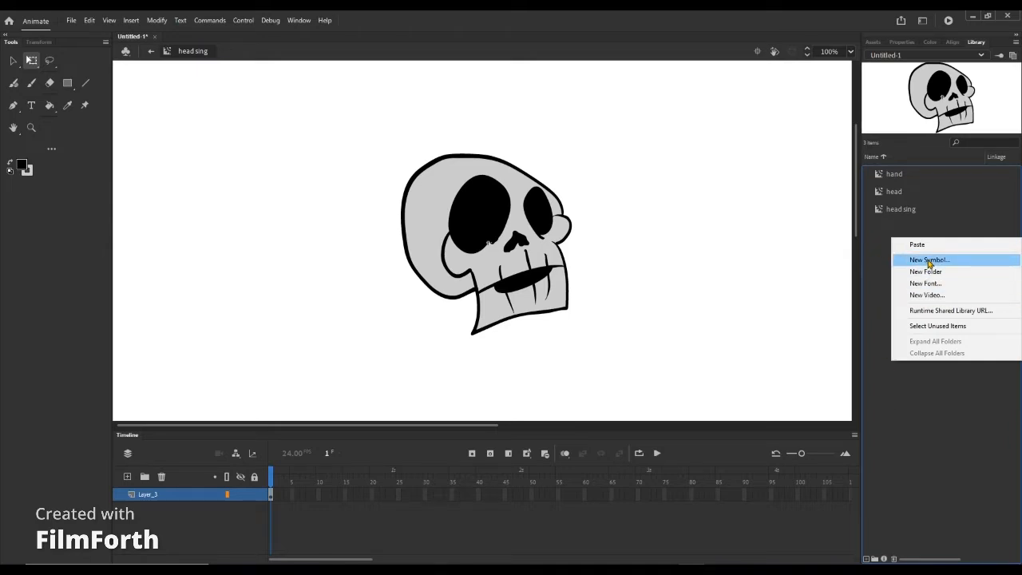
pyautogui.click(929, 261)
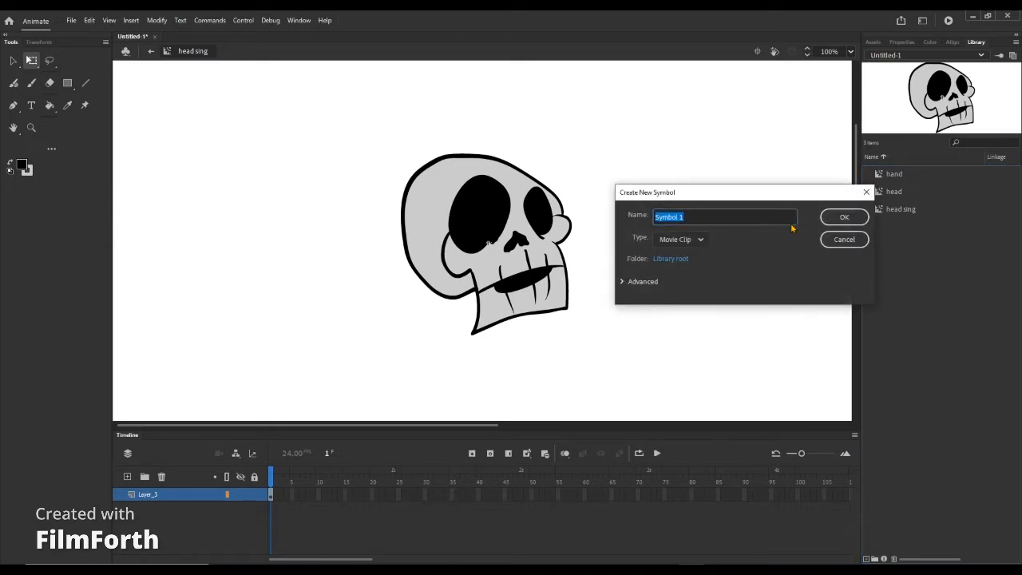
pyautogui.press('BackSpace')
pyautogui.write('Idle')
pyautogui.click(845, 217)
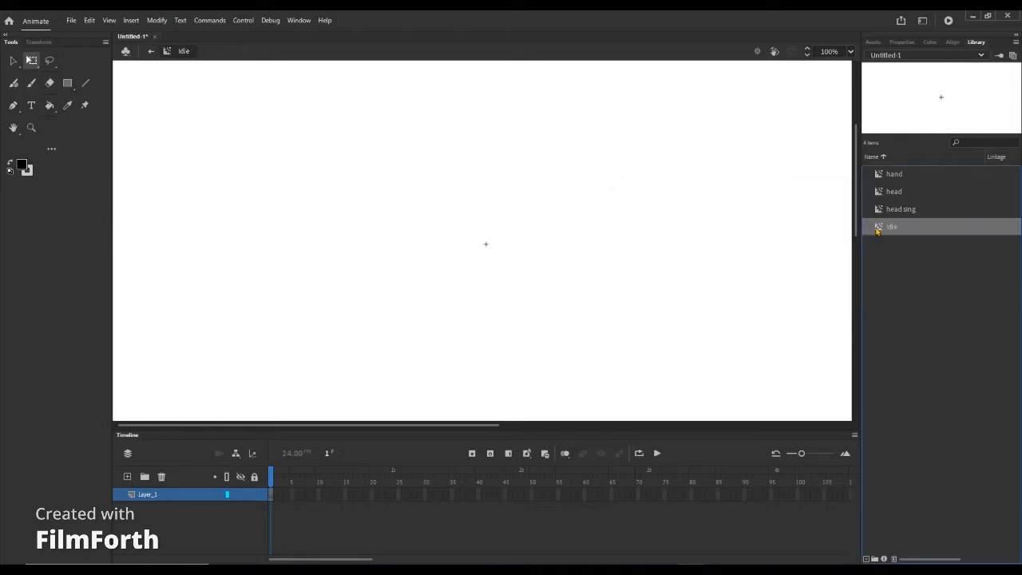
pyautogui.rightClick(906, 230)
pyautogui.click(930, 272)
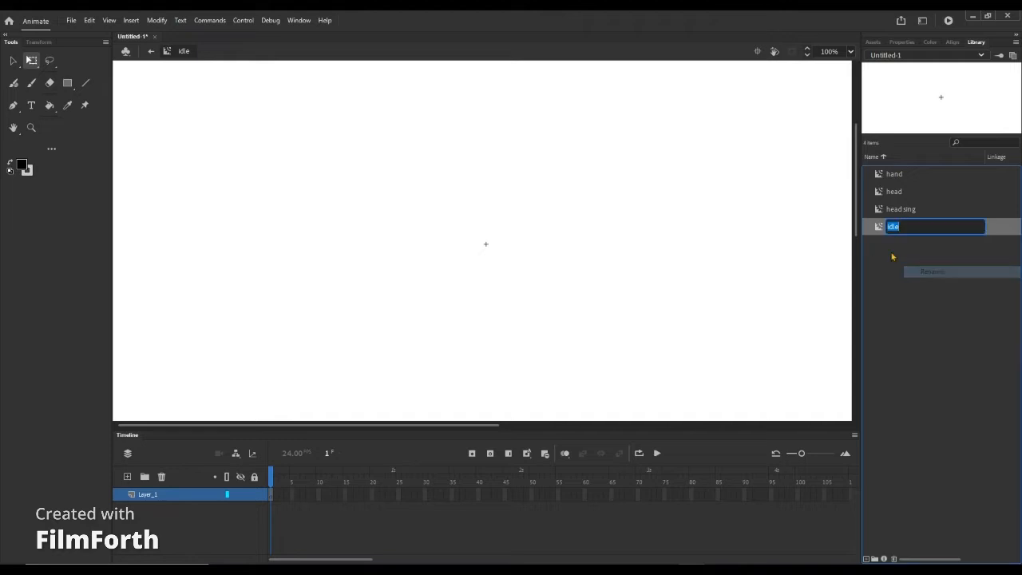
pyautogui.click(929, 226)
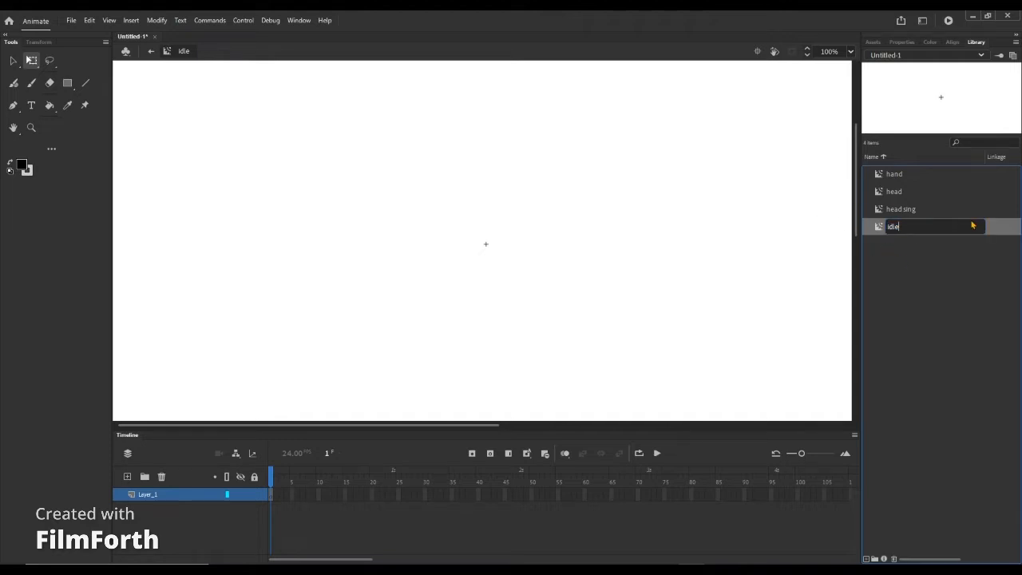
pyautogui.moveTo(905, 227)
pyautogui.mouseDown()
pyautogui.moveTo(872, 225)
pyautogui.moveTo(915, 231)
pyautogui.mouseUp()
pyautogui.click(902, 251)
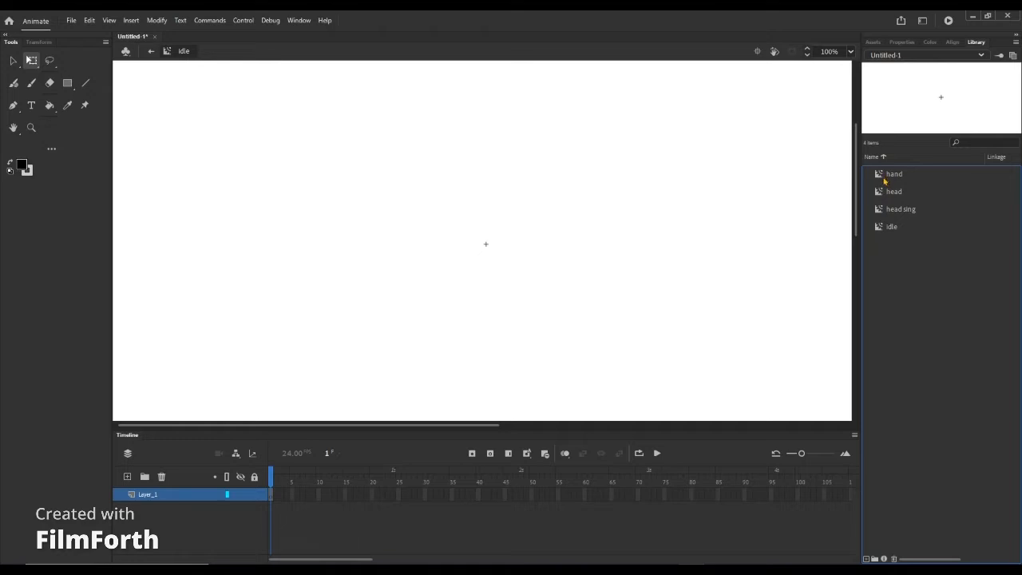
# Extend the idle symbol's first layer to frame 14 and add a second layer above it
pyautogui.click(272, 501)
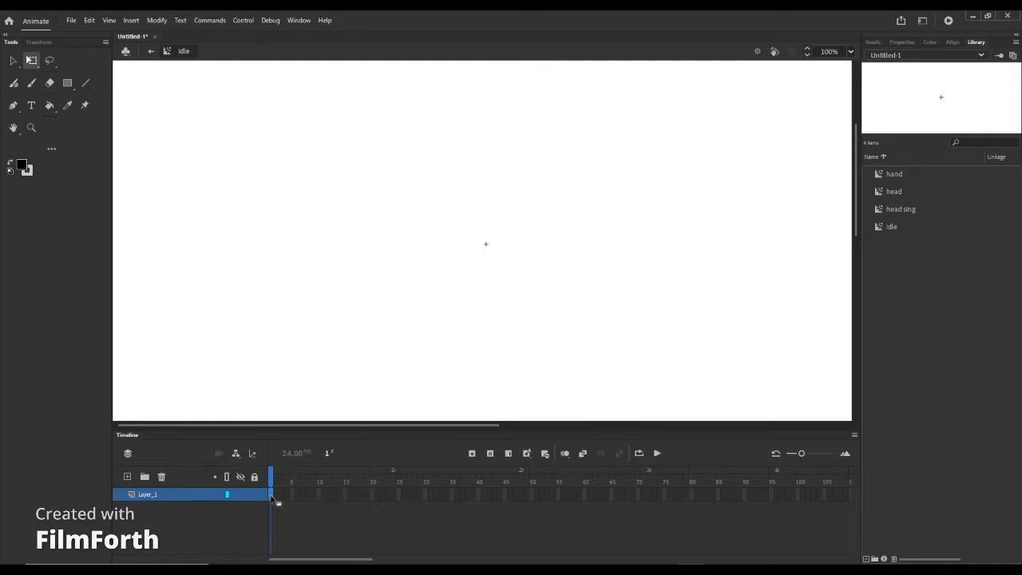
pyautogui.click(342, 494)
pyautogui.press('F5')
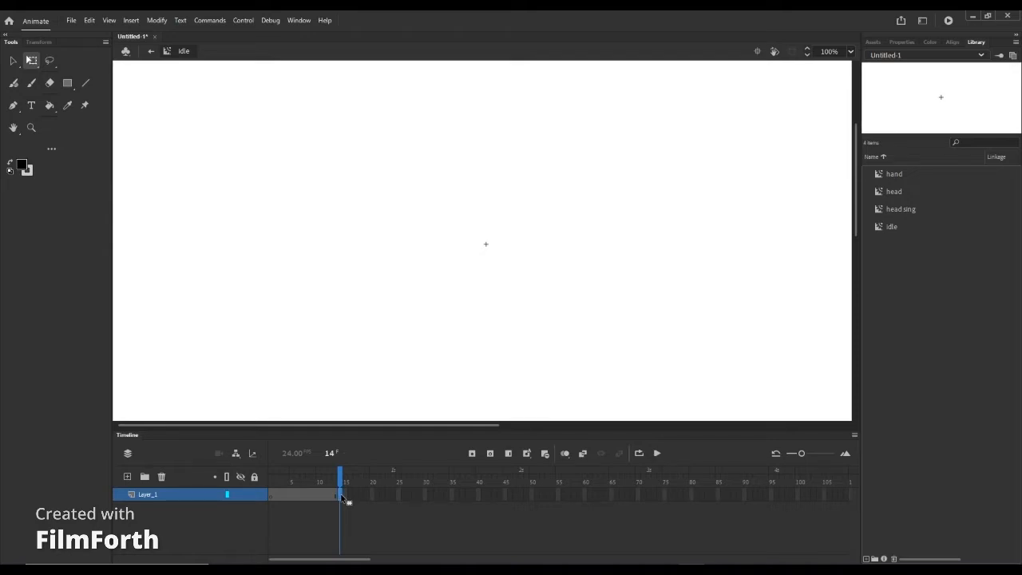
pyautogui.click(272, 496)
pyautogui.click(127, 477)
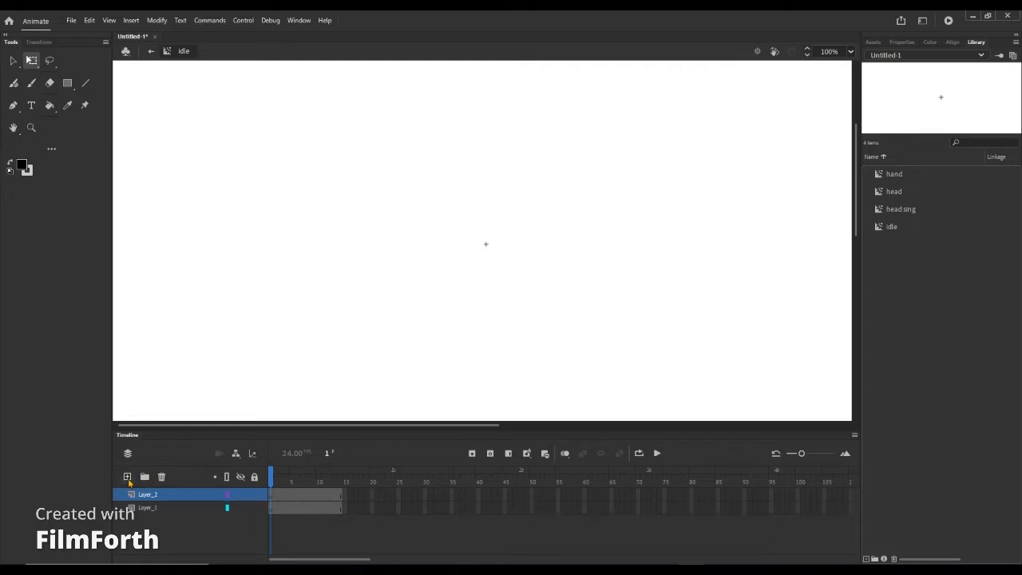
pyautogui.click(127, 477)
pyautogui.click(127, 477)
pyautogui.click(160, 477)
pyautogui.click(160, 477)
# Place the hand symbol on Layer_2 and move it up slightly
pyautogui.moveTo(907, 175); pyautogui.dragTo(405, 262)
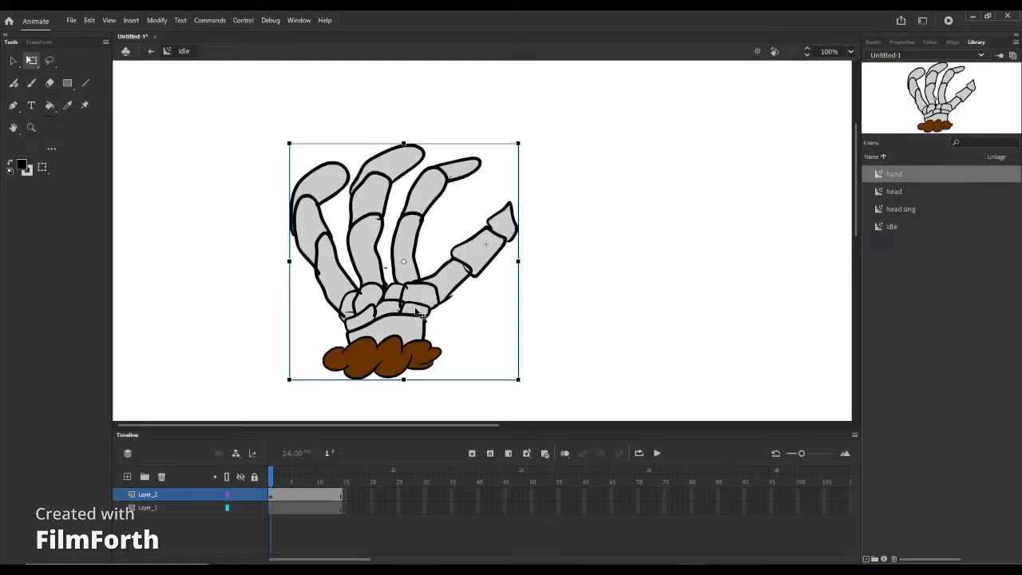
pyautogui.moveTo(416, 310); pyautogui.dragTo(416, 269)
pyautogui.click(475, 277)
# Place the head symbol on Layer_1, partly behind the hand's thumb, and rotate it slightly clockwise
pyautogui.click(276, 507)
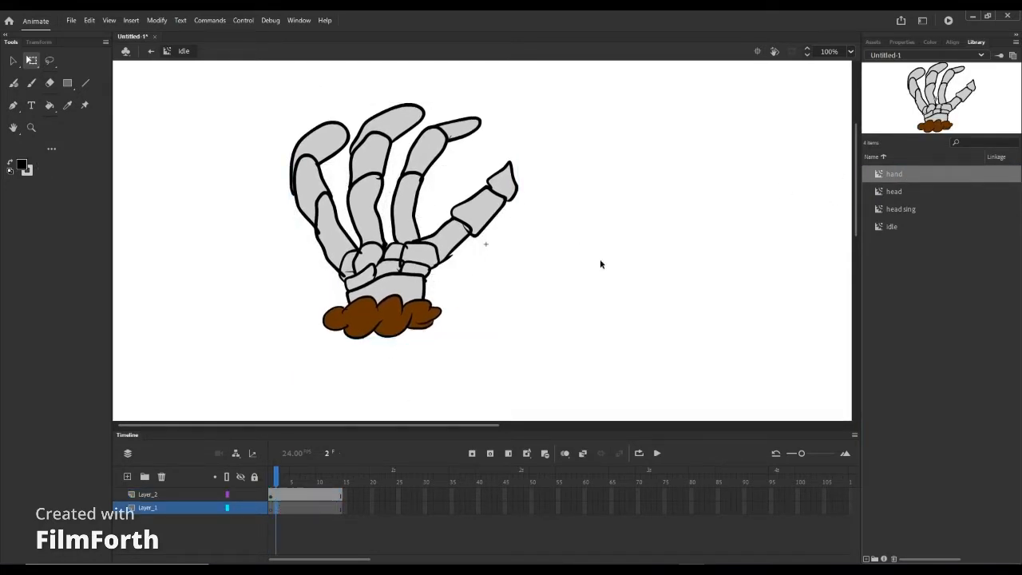
pyautogui.moveTo(895, 191); pyautogui.dragTo(528, 267)
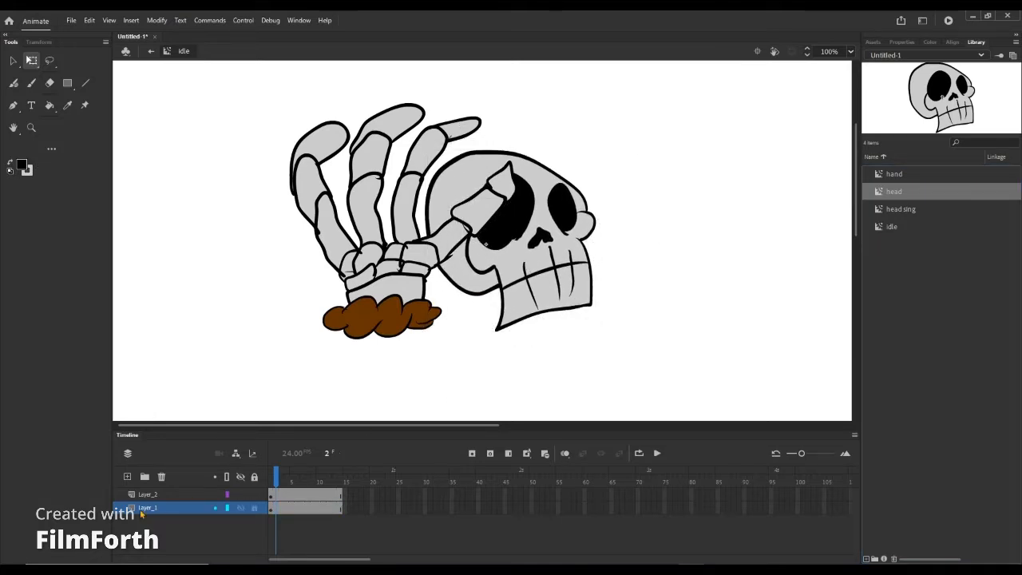
pyautogui.moveTo(168, 493); pyautogui.dragTo(172, 508)
pyautogui.click(544, 357)
pyautogui.click(579, 295)
pyautogui.moveTo(595, 324); pyautogui.dragTo(575, 356)
pyautogui.click(315, 275)
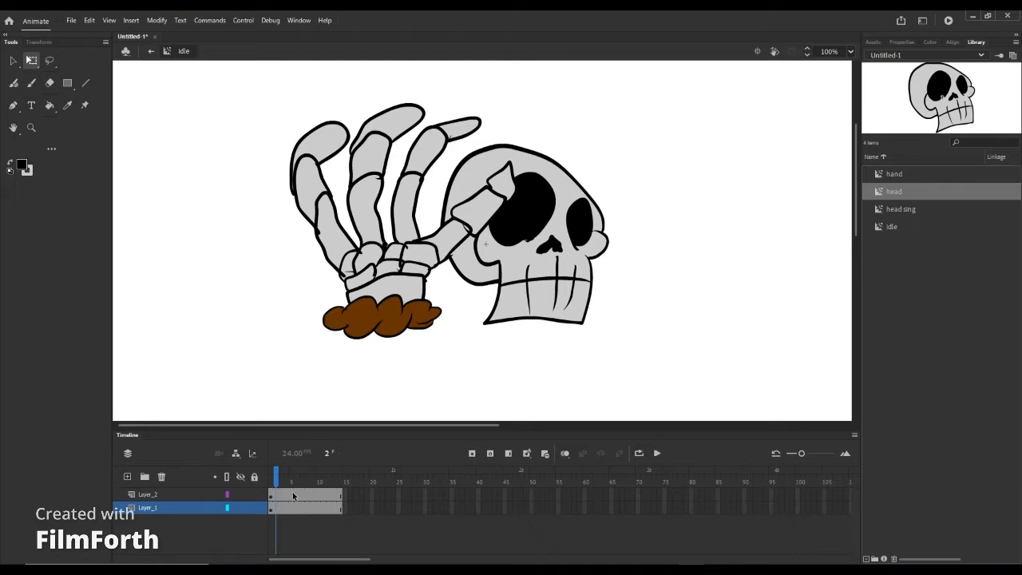
# Insert keyframes at frame 10 on both the hand and head layers
pyautogui.moveTo(276, 484); pyautogui.dragTo(293, 485)
pyautogui.click(294, 496)
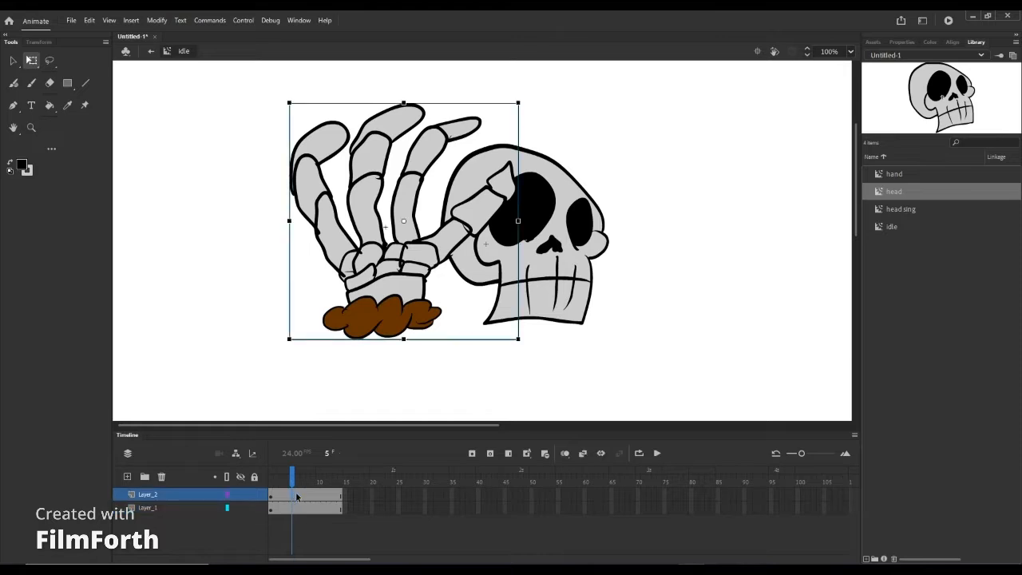
pyautogui.click(304, 496)
pyautogui.click(297, 497)
pyautogui.click(291, 497)
pyautogui.click(286, 496)
pyautogui.click(298, 496)
pyautogui.rightClick(319, 497)
pyautogui.click(329, 530)
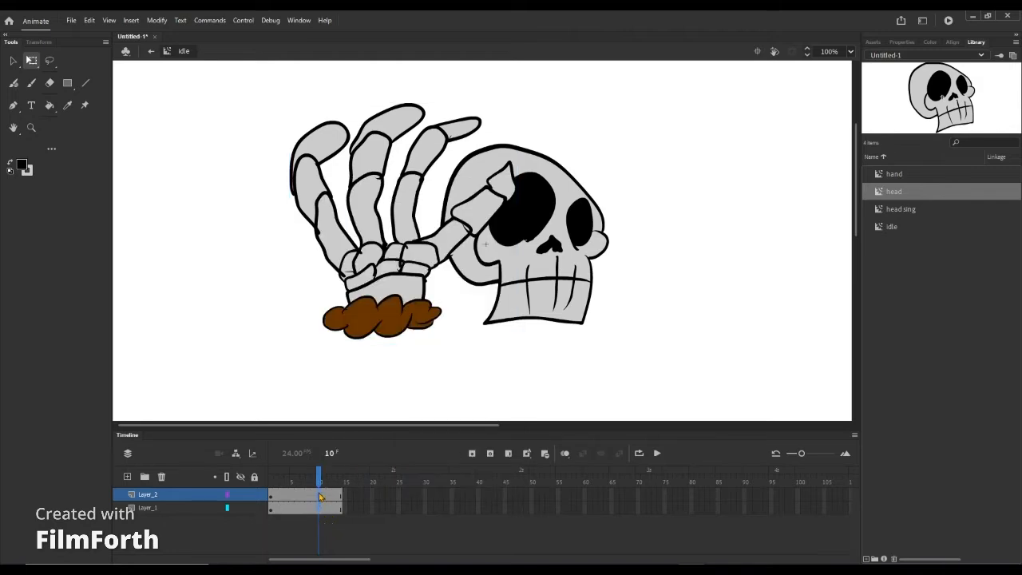
pyautogui.click(319, 506)
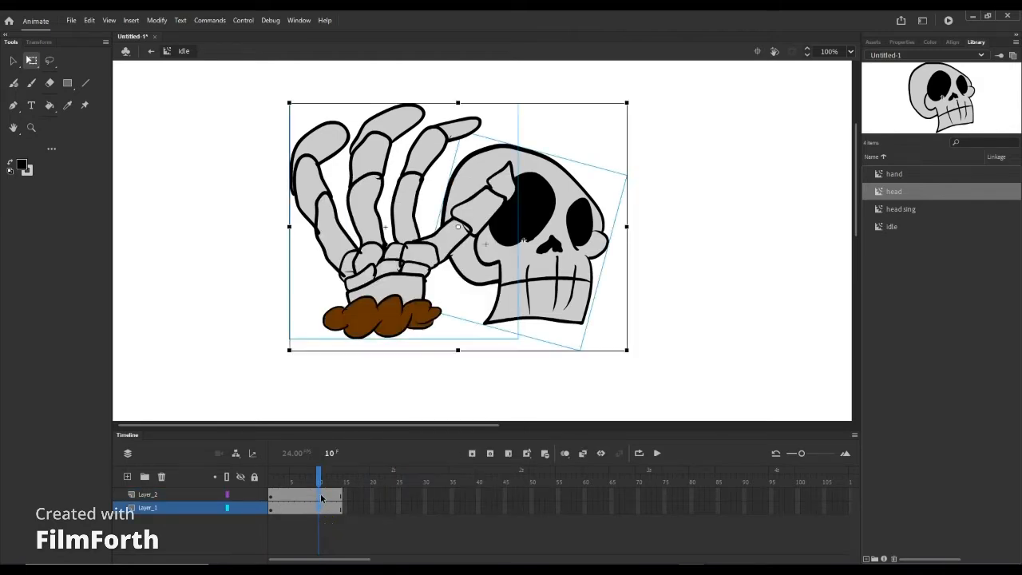
pyautogui.rightClick(320, 493)
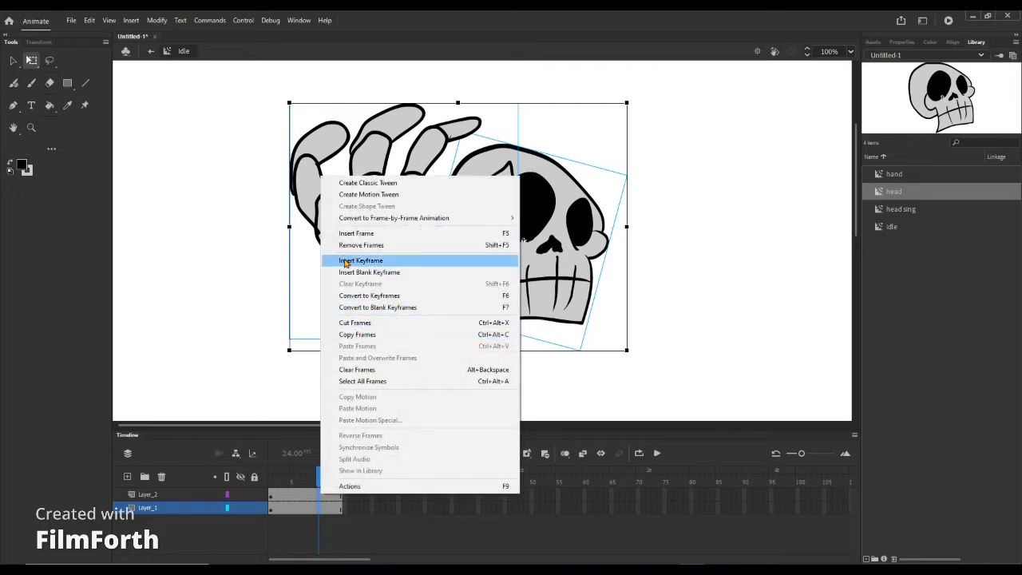
pyautogui.click(345, 260)
pyautogui.click(316, 507)
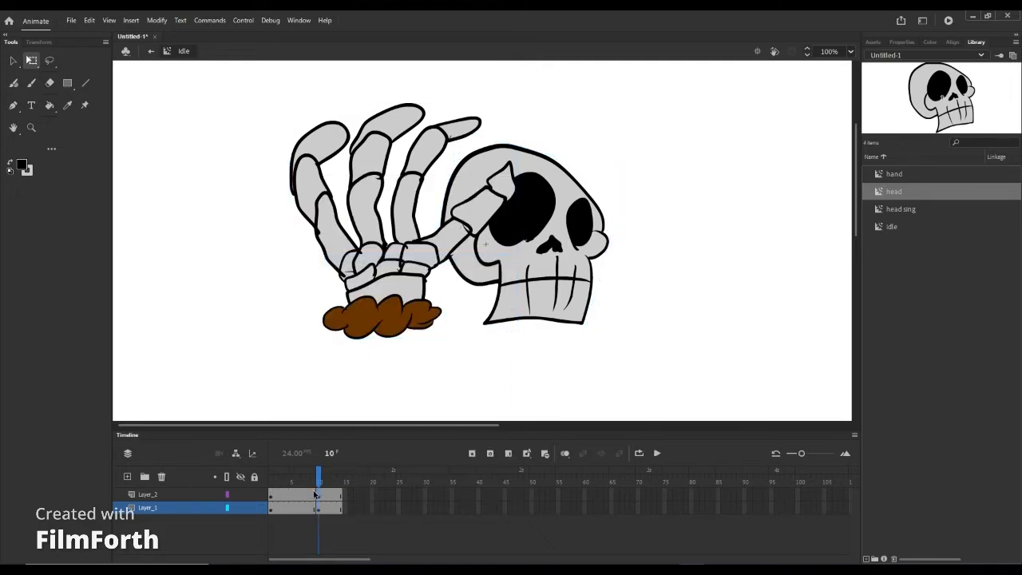
# Using onion skinning, squash the first keyframes' hand and head together, making them slightly wider and shorter from the bottom edge
pyautogui.moveTo(320, 478); pyautogui.dragTo(307, 478)
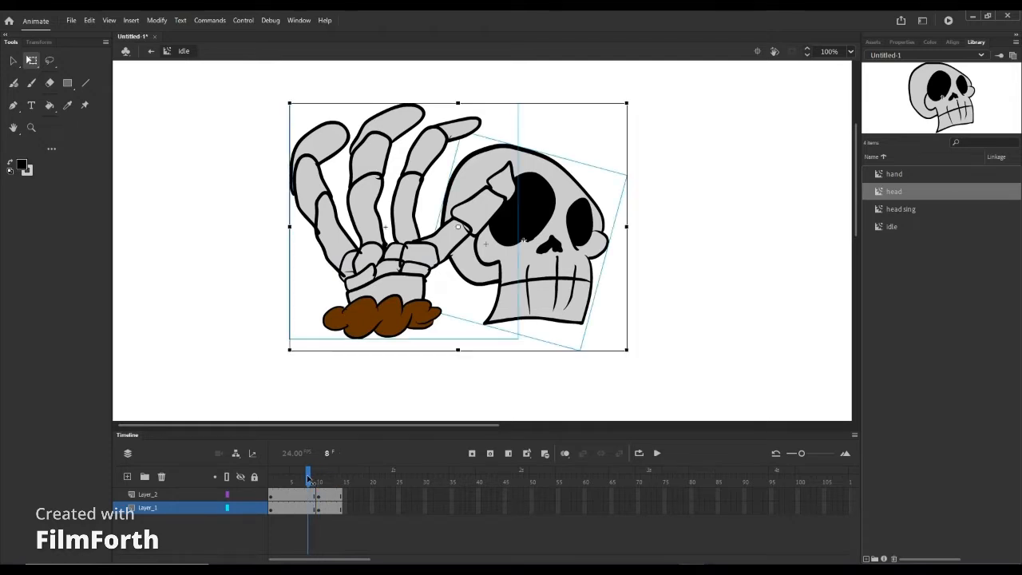
pyautogui.click(383, 400)
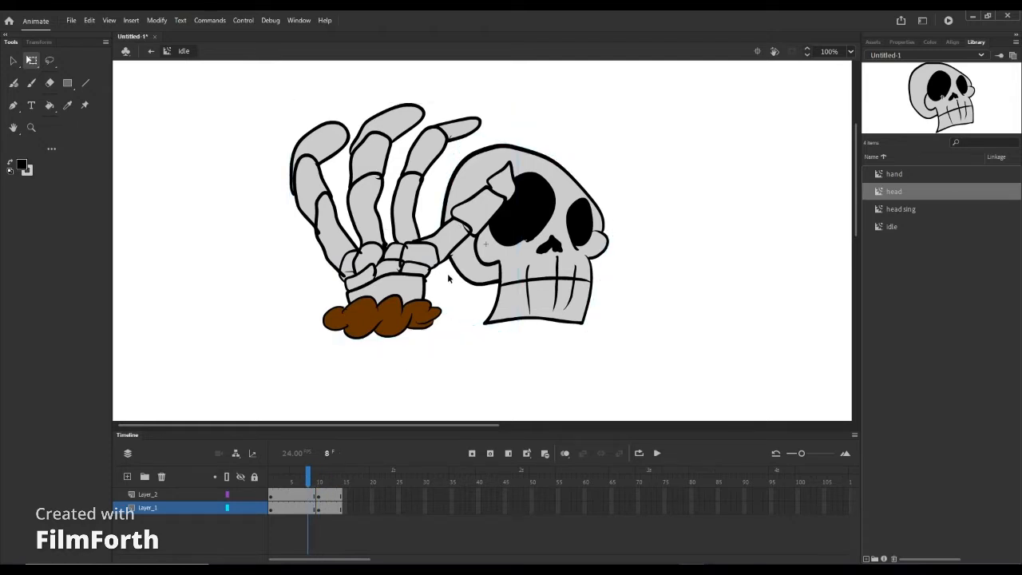
pyautogui.click(565, 453)
pyautogui.moveTo(631, 353); pyautogui.dragTo(232, 144)
pyautogui.moveTo(629, 227); pyautogui.dragTo(639, 227)
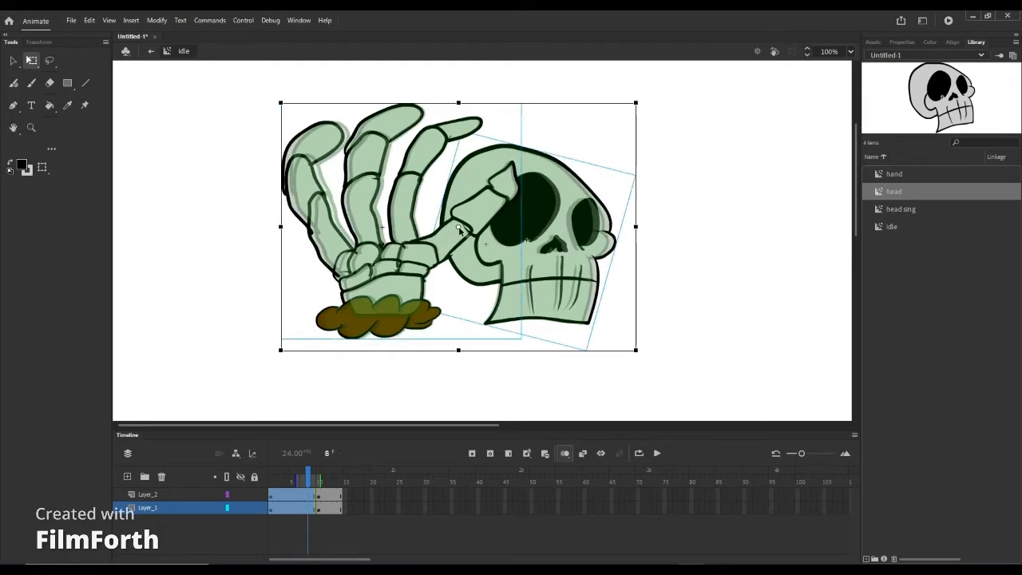
pyautogui.moveTo(459, 230); pyautogui.dragTo(460, 351)
pyautogui.moveTo(459, 103); pyautogui.dragTo(460, 114)
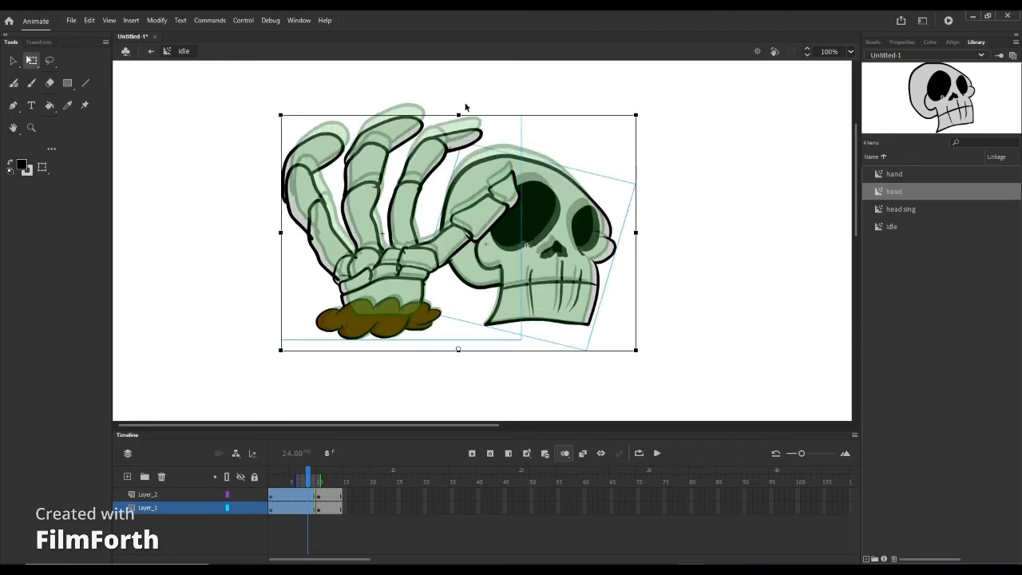
pyautogui.click(574, 490)
pyautogui.click(565, 453)
# In the squashed pose, skew the hand's fingers away from the skull and rotate the head a little further clockwise
pyautogui.click(314, 484)
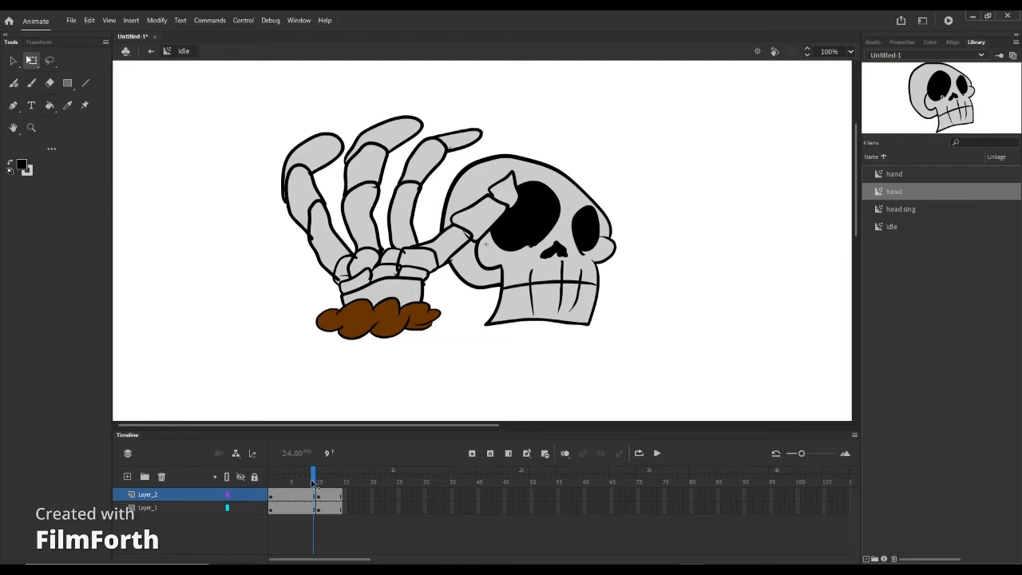
pyautogui.moveTo(314, 484)
pyautogui.mouseDown()
pyautogui.moveTo(340, 484)
pyautogui.moveTo(314, 484)
pyautogui.mouseUp()
pyautogui.click(417, 272)
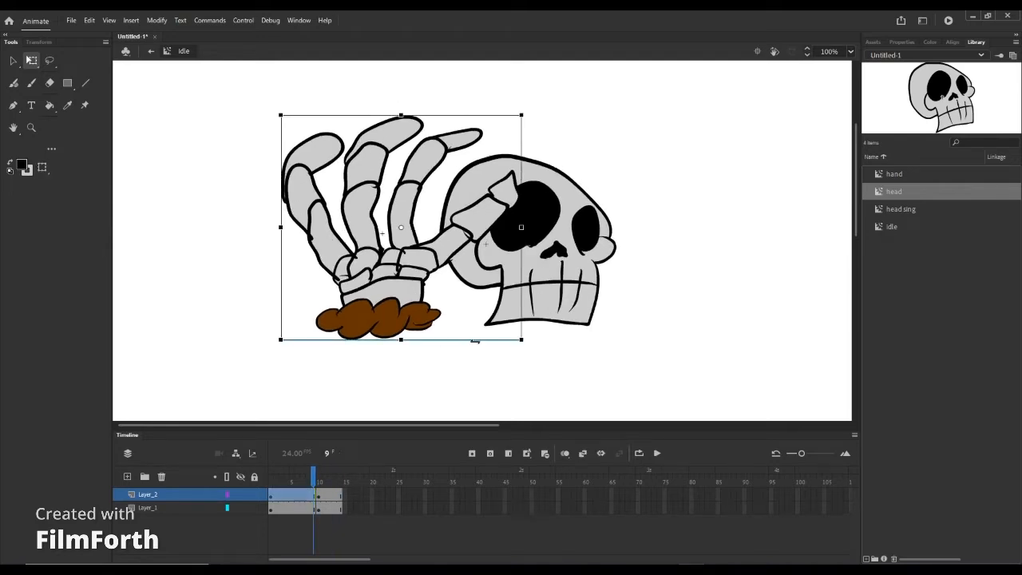
pyautogui.moveTo(479, 341); pyautogui.dragTo(485, 341)
pyautogui.moveTo(407, 317); pyautogui.dragTo(400, 318)
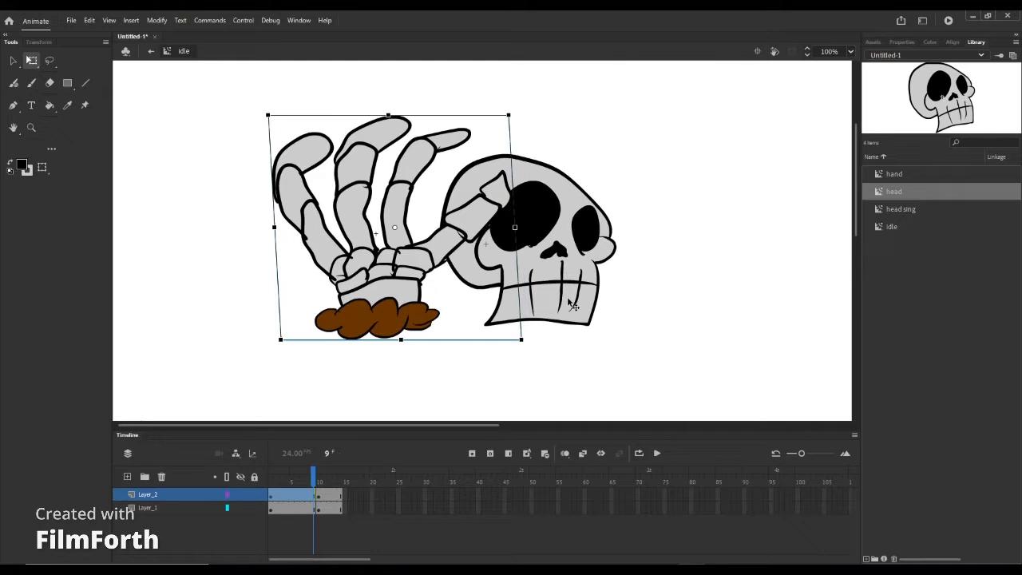
pyautogui.click(573, 304)
pyautogui.moveTo(603, 340); pyautogui.dragTo(577, 365)
# Create classic tweens on both layers from the squashed pose to the frame 10 keyframes
pyautogui.click(311, 509)
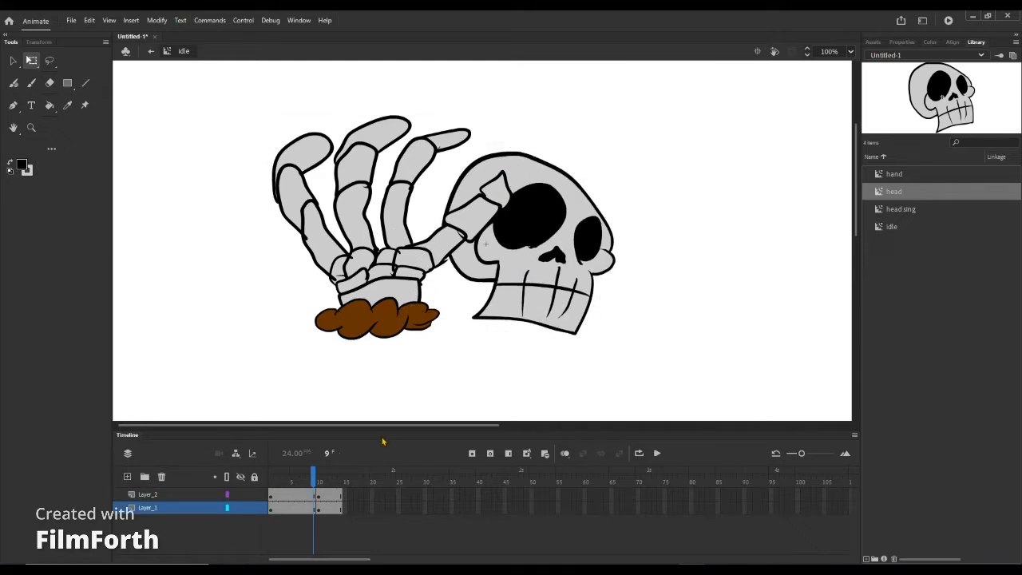
pyautogui.hotkey('ctrl', 'a')
pyautogui.click(318, 519)
pyautogui.click(315, 505)
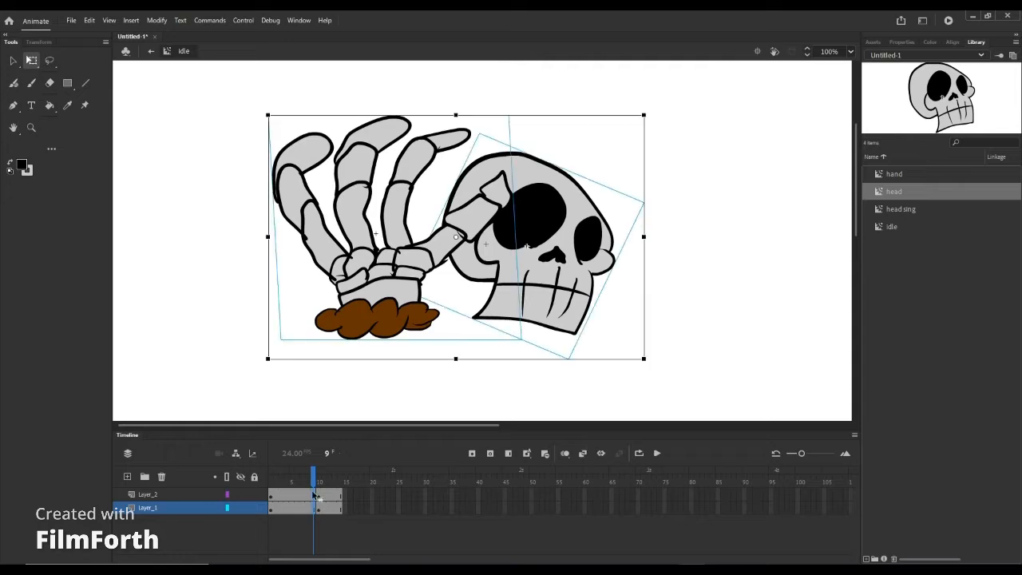
pyautogui.rightClick(315, 505)
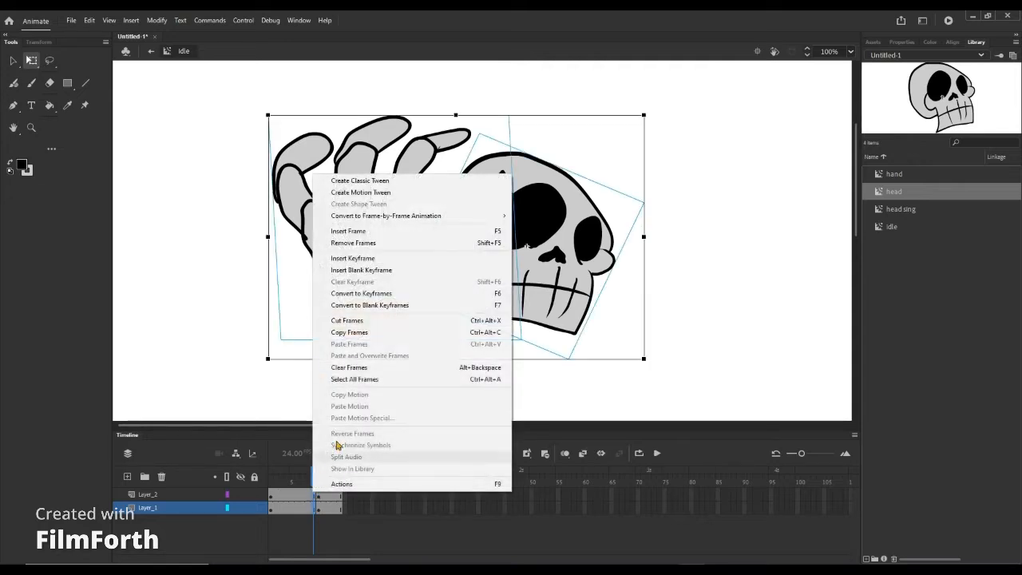
pyautogui.click(373, 181)
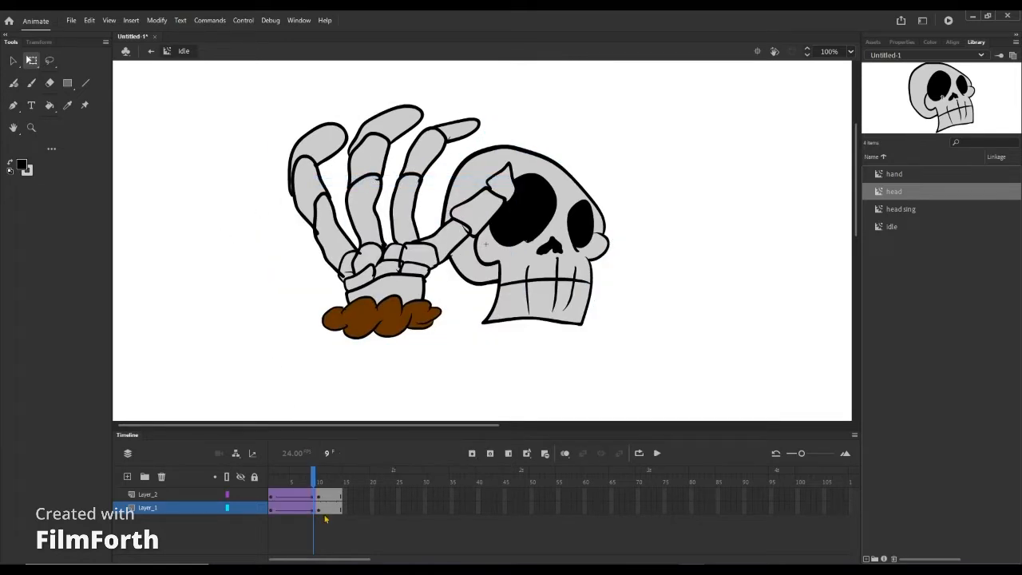
# Play the idle animation in a loop over all 14 frames to check the motion
pyautogui.click(273, 508)
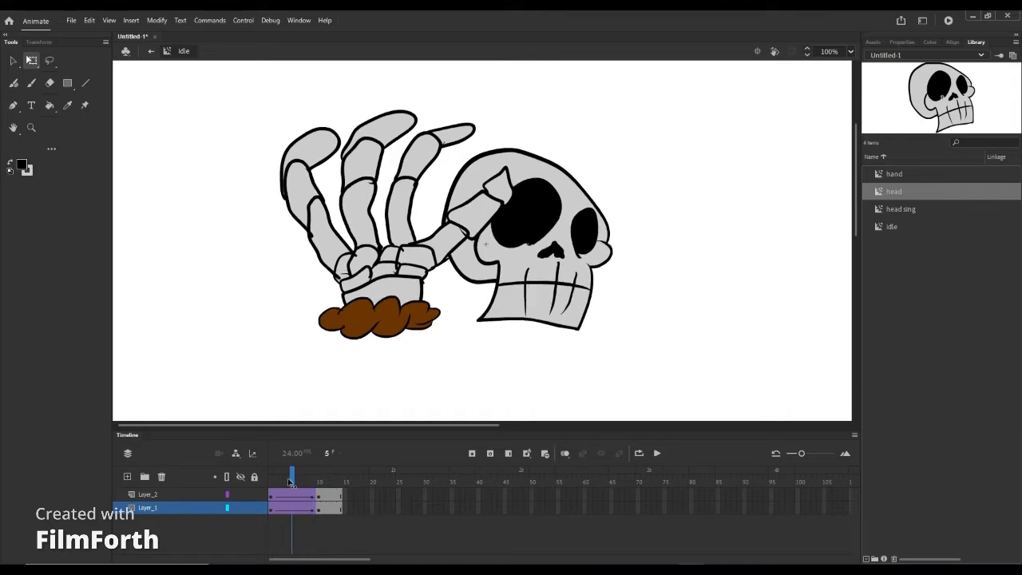
pyautogui.click(212, 408)
pyautogui.click(639, 453)
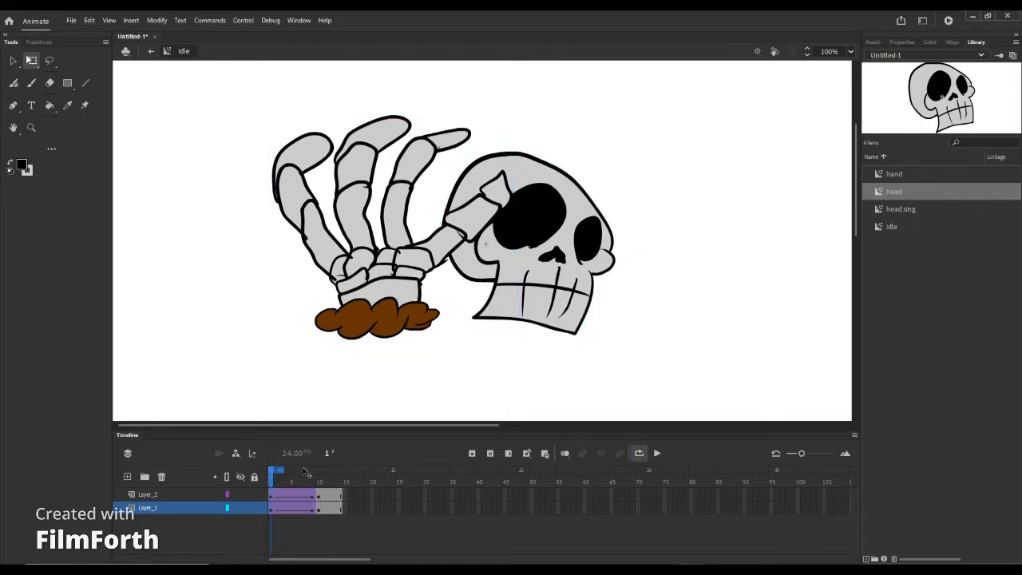
pyautogui.click(657, 453)
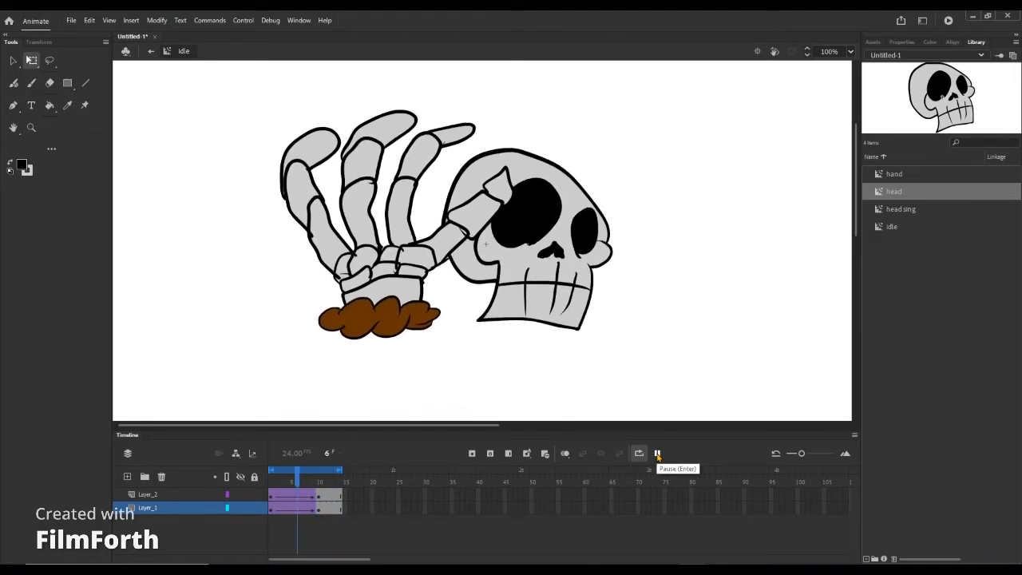
pyautogui.click(658, 453)
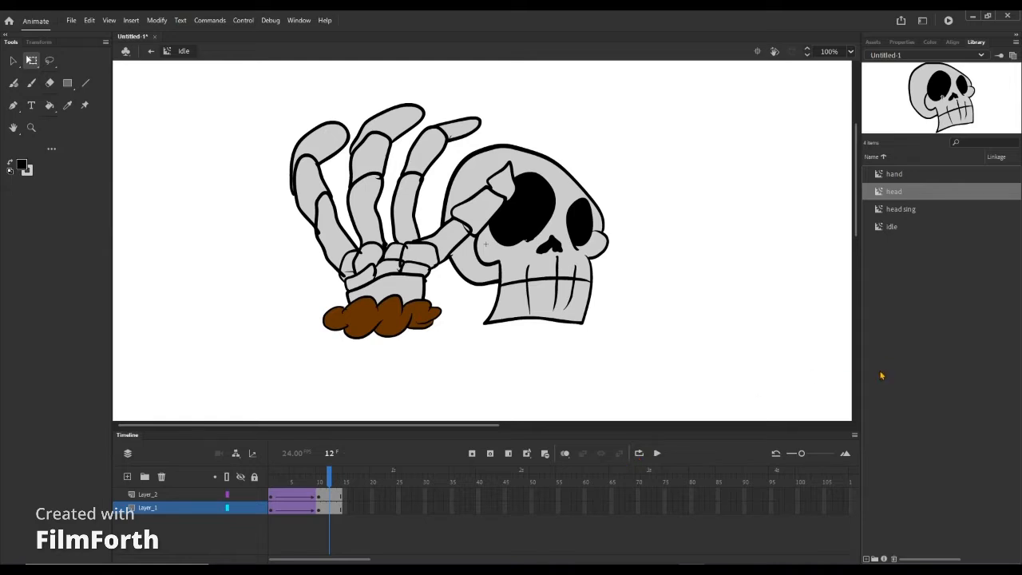
# Duplicate the idle symbol as a movie clip named left and open the copy for editing
pyautogui.click(895, 248)
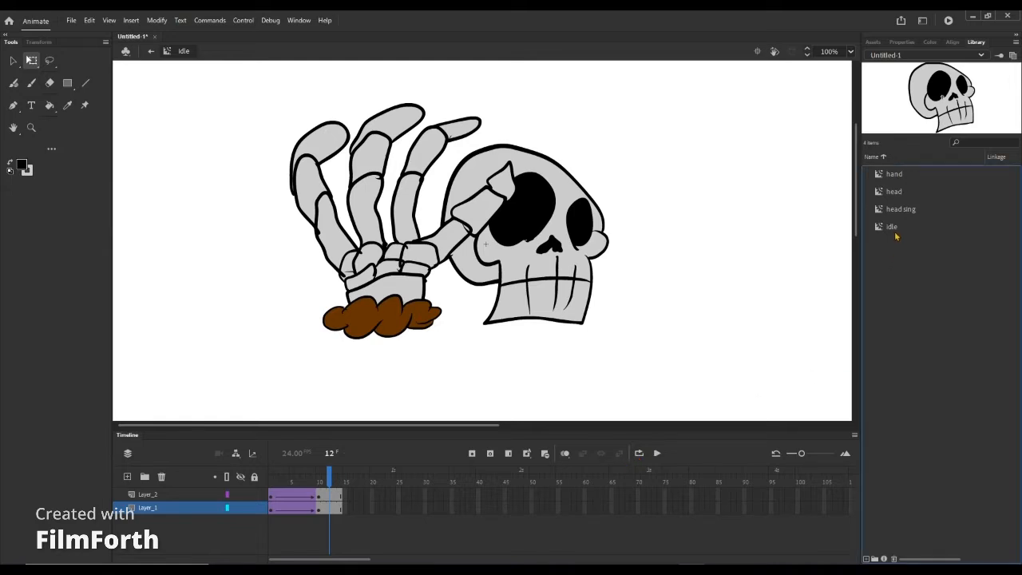
pyautogui.rightClick(895, 232)
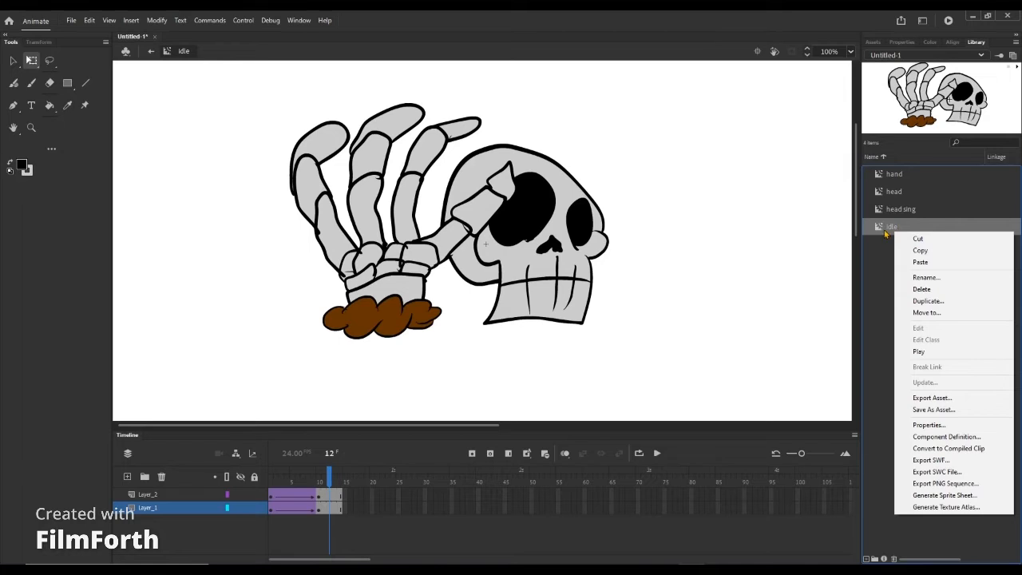
pyautogui.click(928, 300)
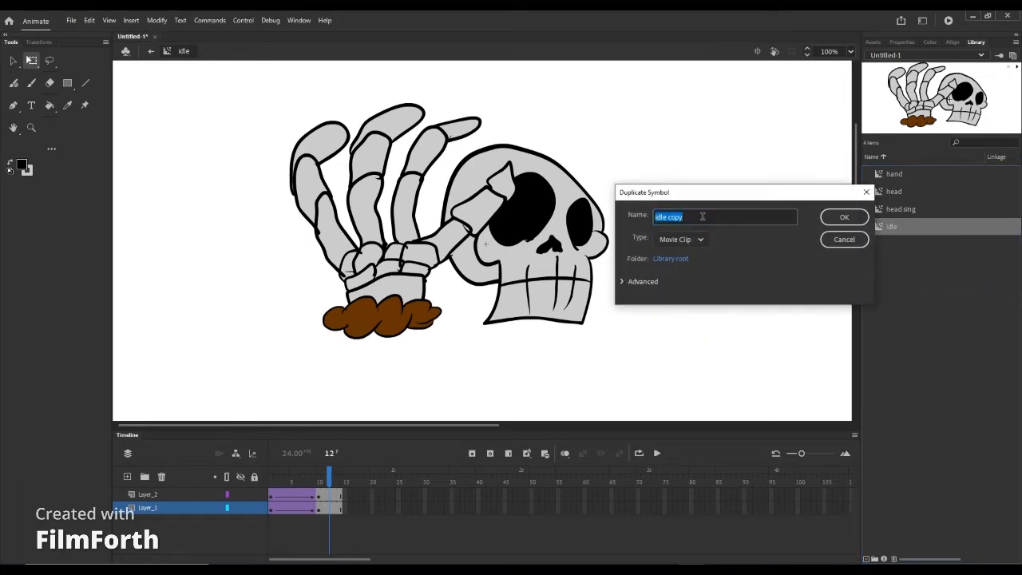
pyautogui.write('leftef')
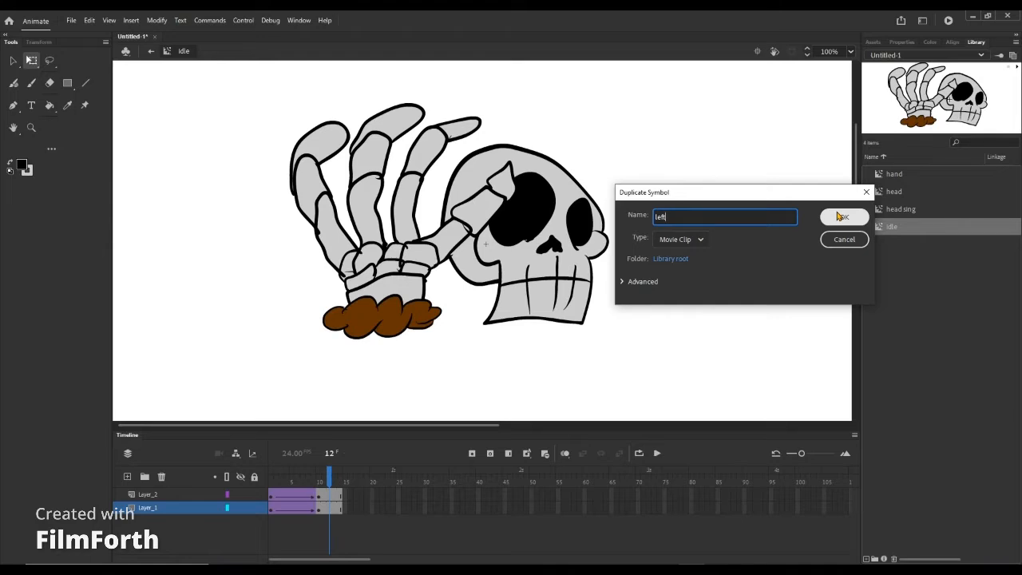
pyautogui.moveTo(709, 214); pyautogui.dragTo(639, 215)
pyautogui.click(738, 215)
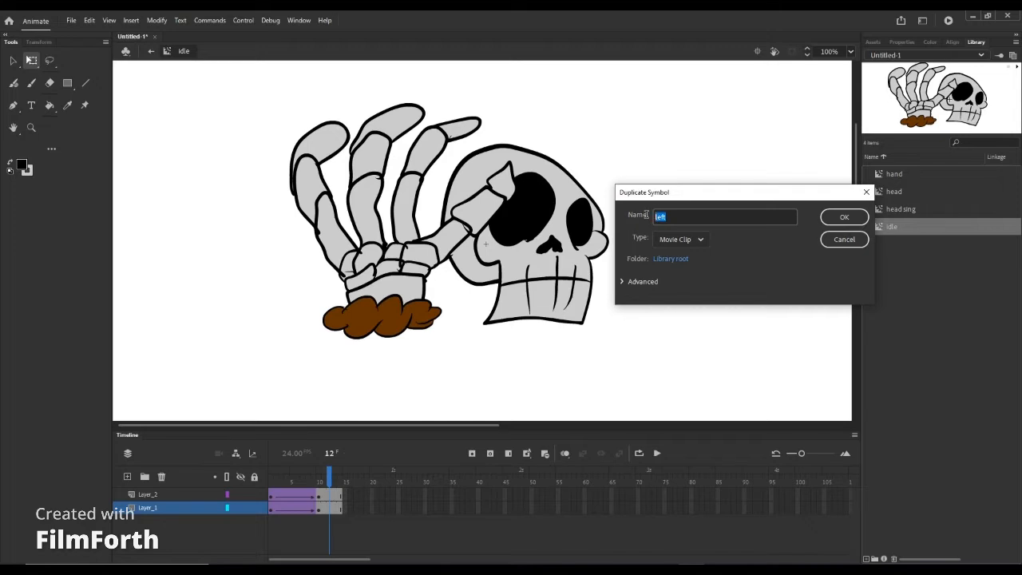
pyautogui.moveTo(686, 215); pyautogui.dragTo(650, 216)
pyautogui.click(679, 219)
pyautogui.click(718, 218)
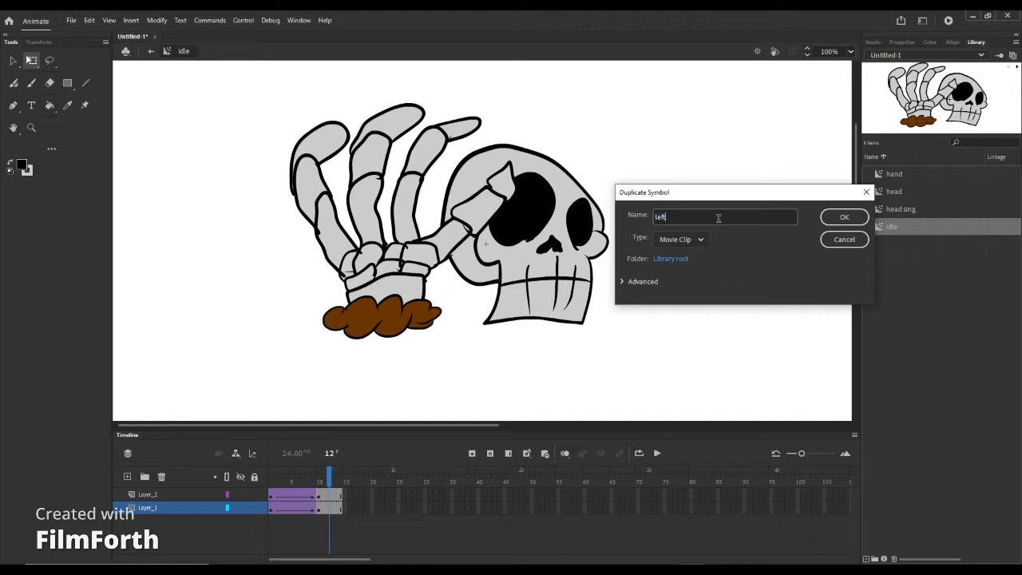
pyautogui.click(841, 218)
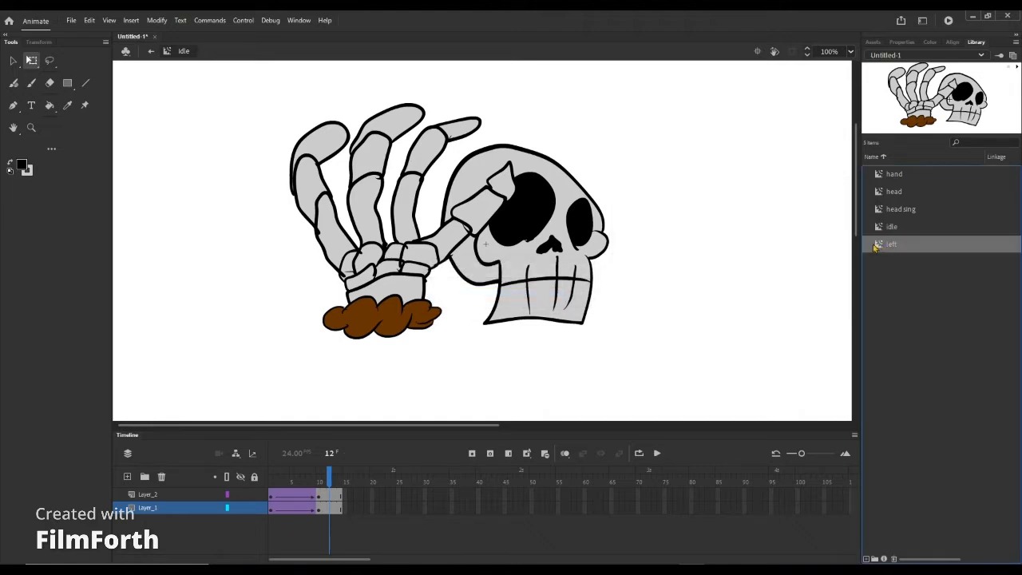
pyautogui.doubleClick(872, 248)
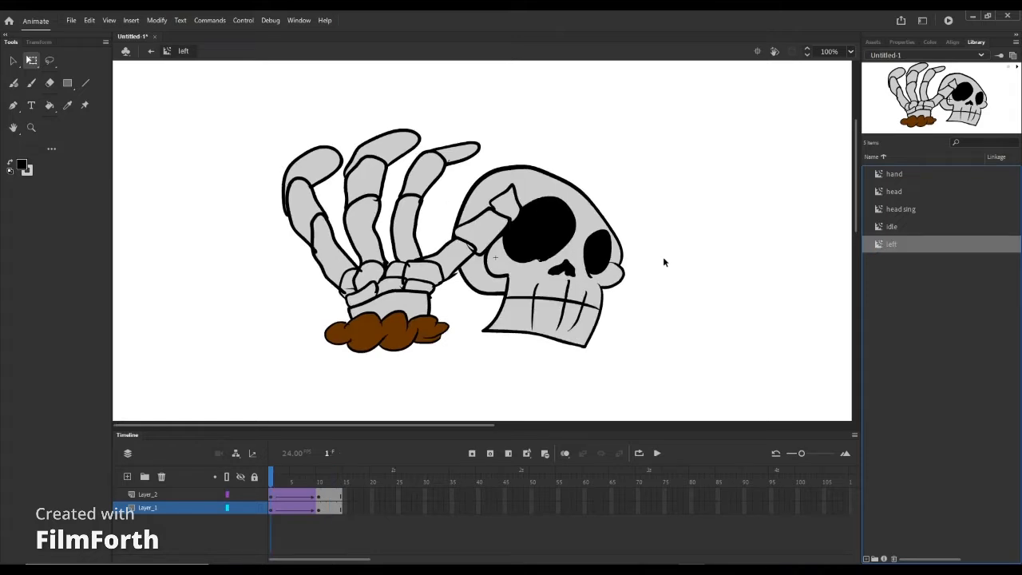
# Remove the tweened animation from both layers of the left symbol and hold the resting pose through frame 24
pyautogui.moveTo(315, 494); pyautogui.dragTo(394, 508)
pyautogui.rightClick(287, 509)
pyautogui.click(319, 251)
pyautogui.click(297, 518)
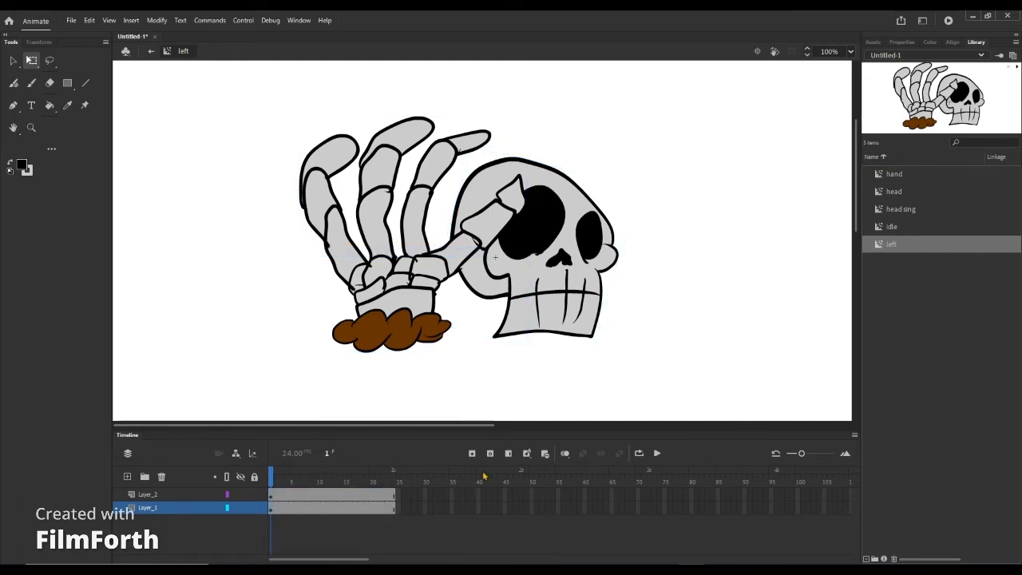
# Replace the closed-mouth head with the head sing symbol, fitting it beneath the thumb and rotating it slightly to match the pose
pyautogui.rightClick(888, 245)
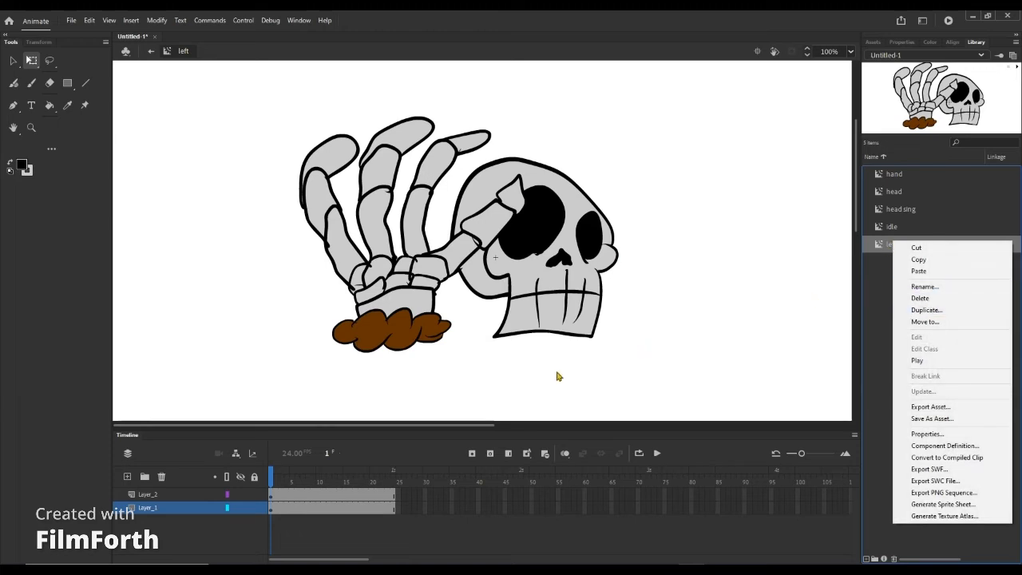
pyautogui.click(598, 310)
pyautogui.press('Delete')
pyautogui.moveTo(901, 210); pyautogui.dragTo(703, 264)
pyautogui.moveTo(719, 320); pyautogui.dragTo(604, 304)
pyautogui.moveTo(623, 347)
pyautogui.mouseDown()
pyautogui.moveTo(612, 360)
pyautogui.moveTo(611, 352)
pyautogui.mouseUp()
pyautogui.click(625, 272)
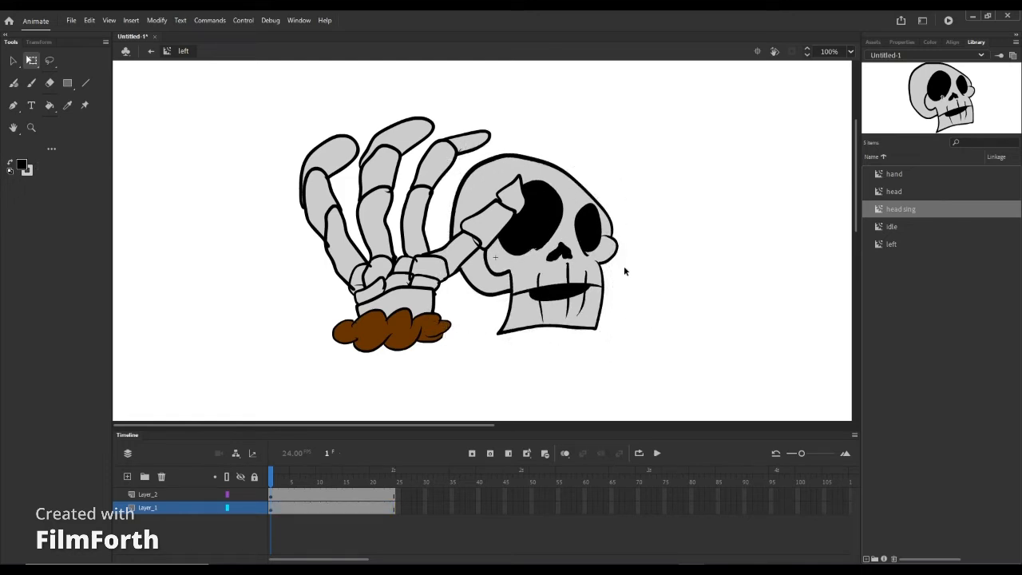
pyautogui.click(915, 243)
pyautogui.press('Delete')
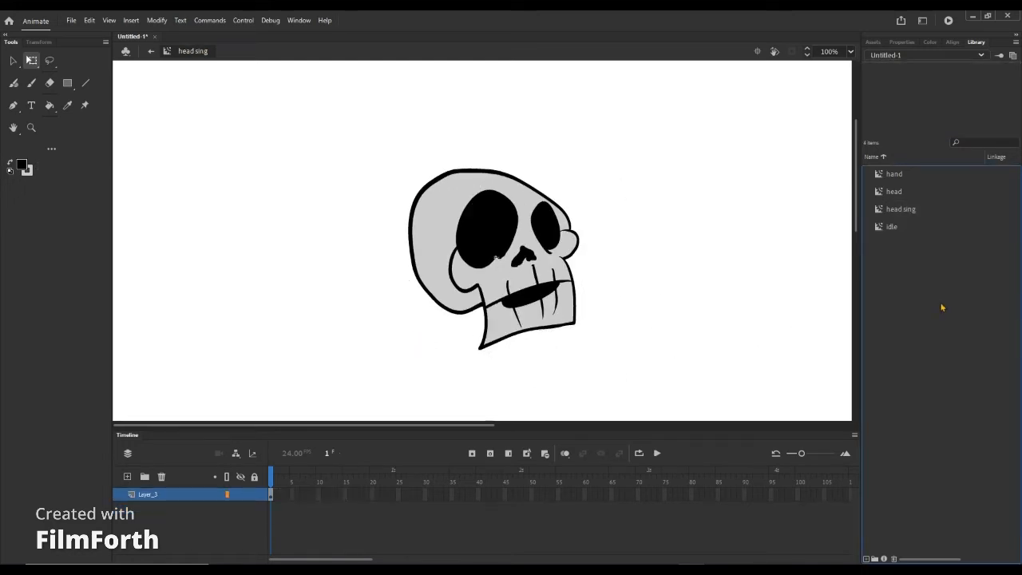
pyautogui.hotkey('ctrl', 'z')
# Duplicate the singing pose symbol as movie clips named right and up
pyautogui.rightClick(904, 246)
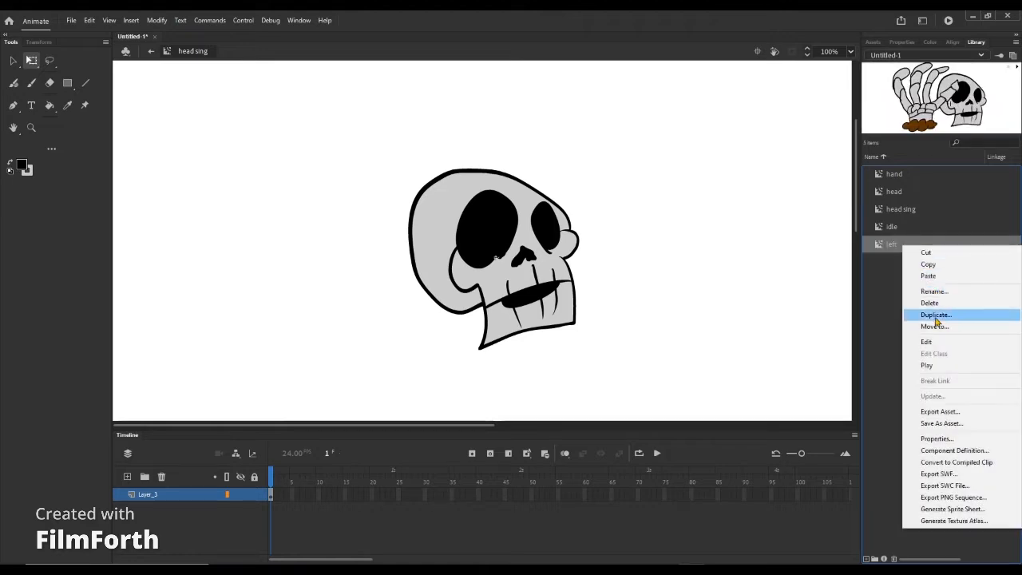
pyautogui.click(919, 313)
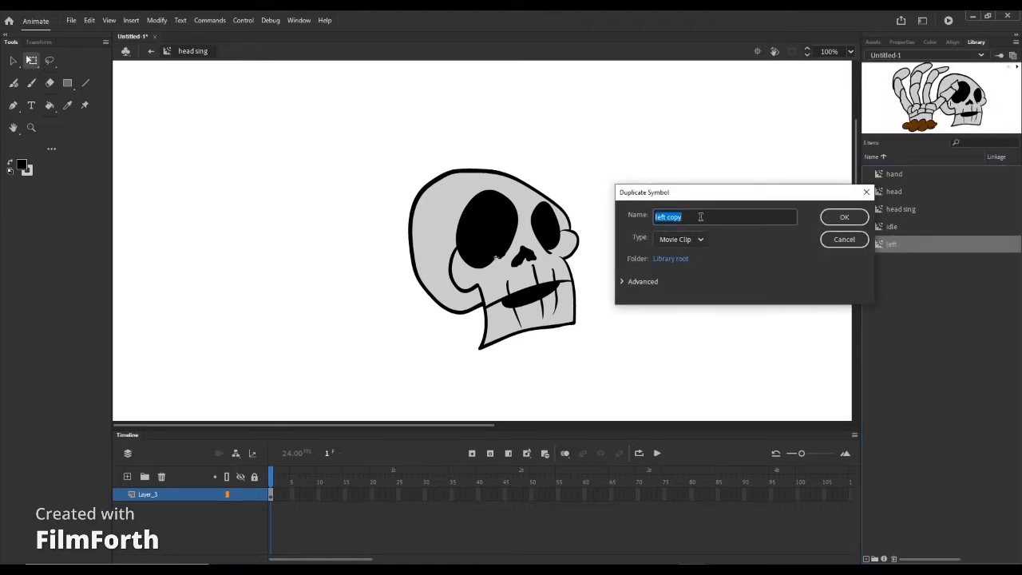
pyautogui.write('right')
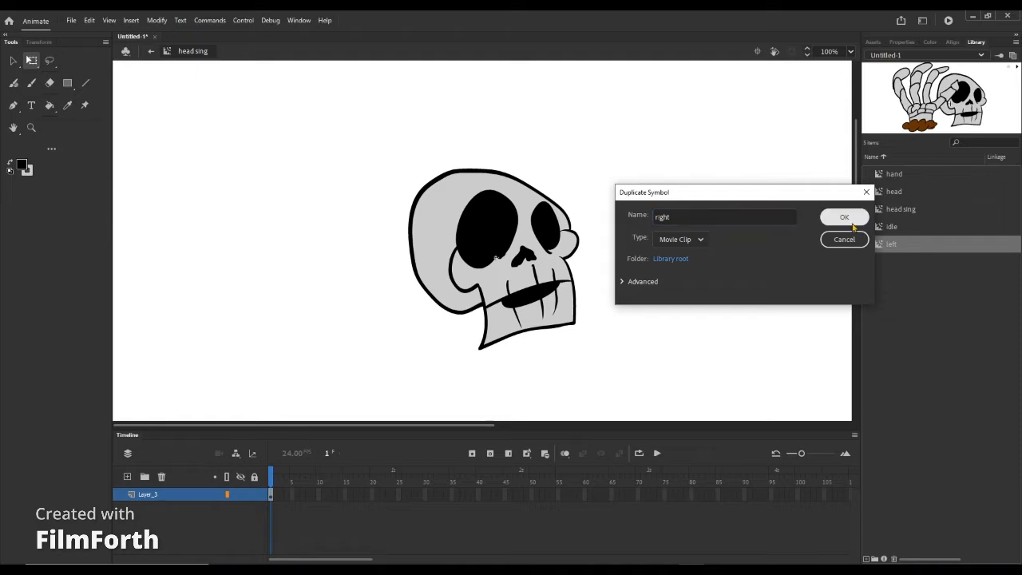
pyautogui.click(844, 217)
pyautogui.rightClick(886, 255)
pyautogui.click(920, 322)
pyautogui.write('up')
pyautogui.click(844, 216)
# Duplicate the up symbol as a movie clip named down
pyautogui.rightClick(890, 281)
pyautogui.click(920, 356)
pyautogui.write('d')
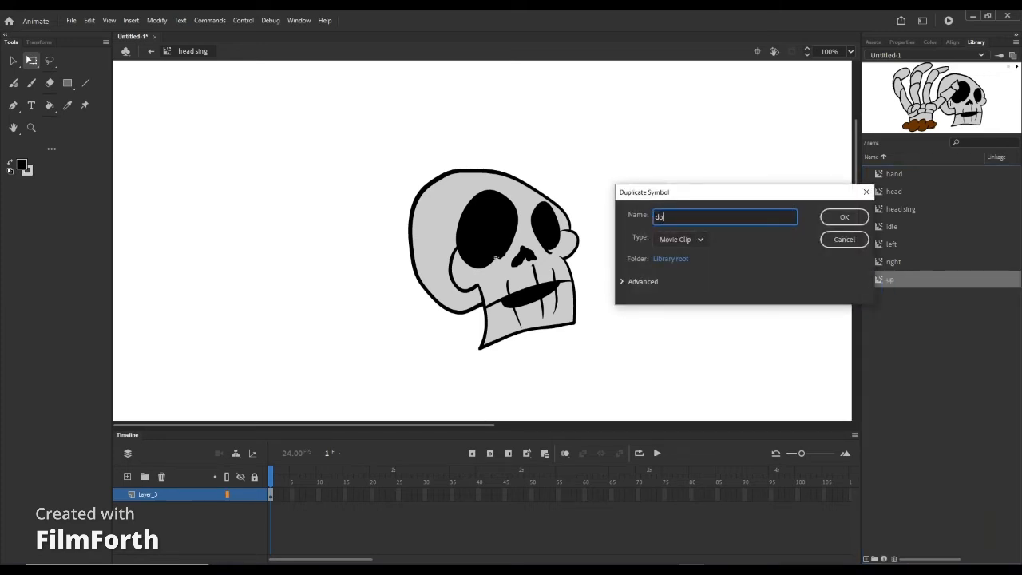
pyautogui.write('own')
pyautogui.press('Return')
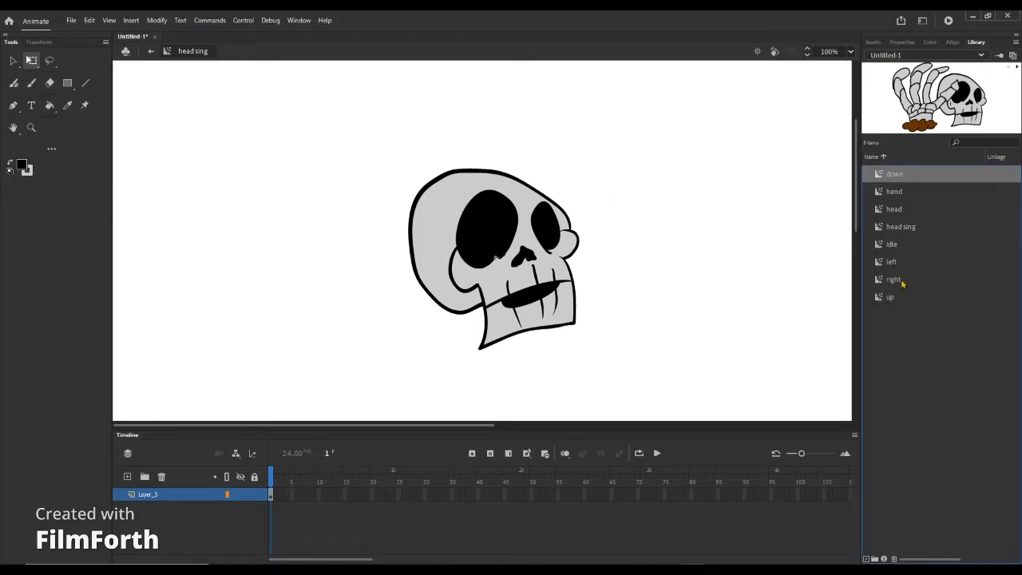
pyautogui.click(896, 284)
pyautogui.click(898, 264)
pyautogui.click(895, 279)
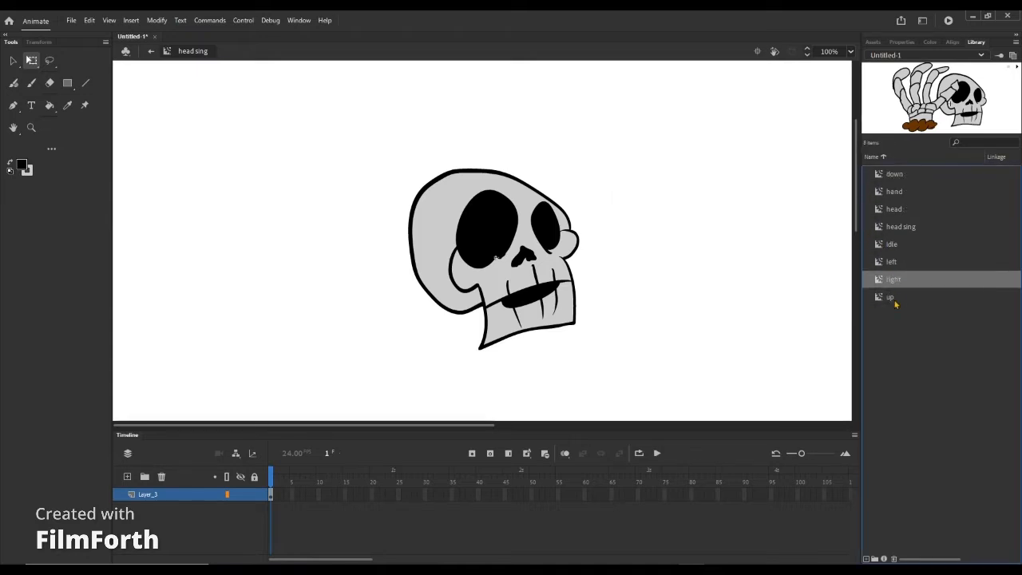
pyautogui.click(896, 300)
# Open the down symbol for editing and insert keyframes at frame 10 on both layers
pyautogui.doubleClick(885, 176)
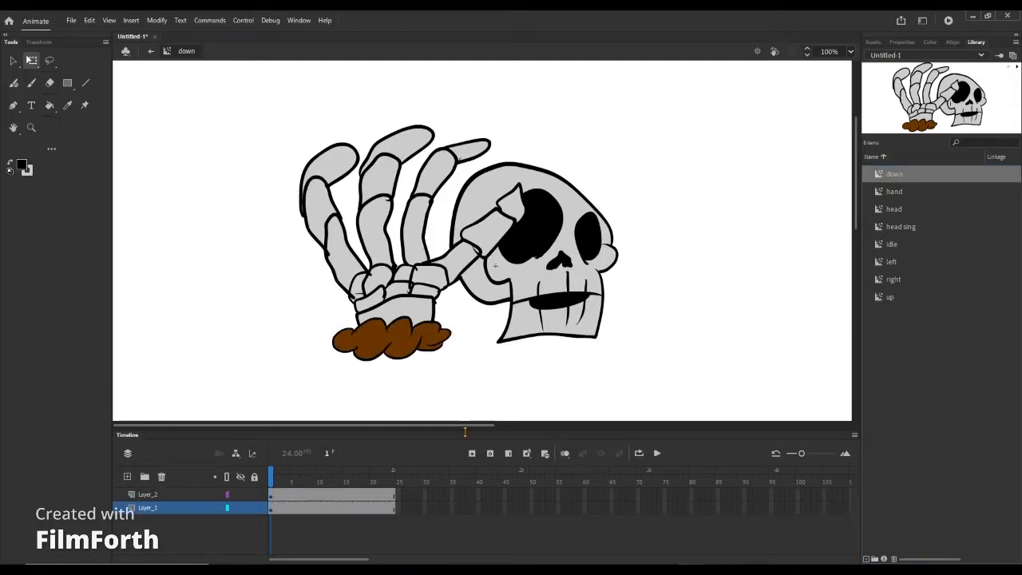
pyautogui.click(319, 501)
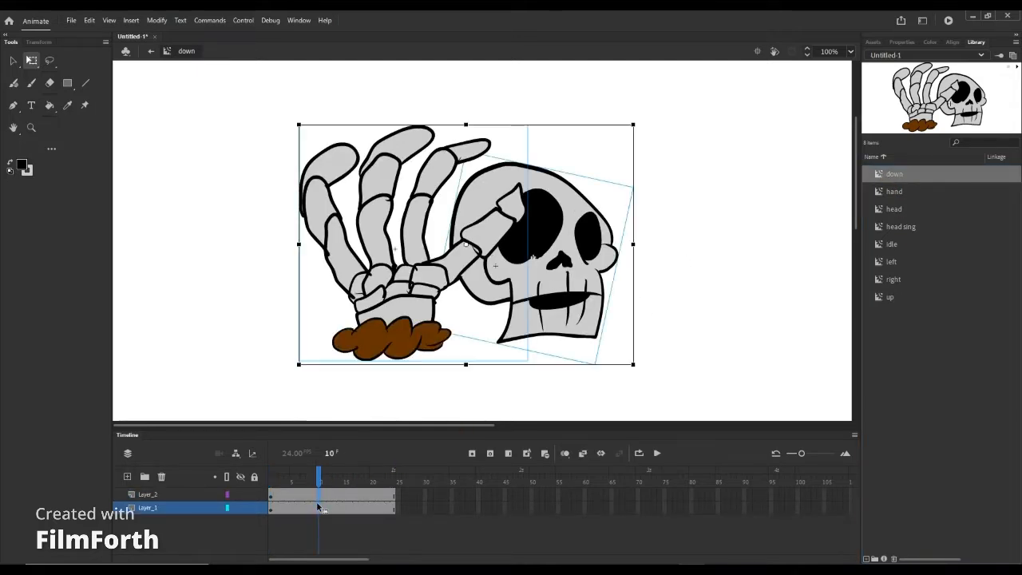
pyautogui.click(347, 510)
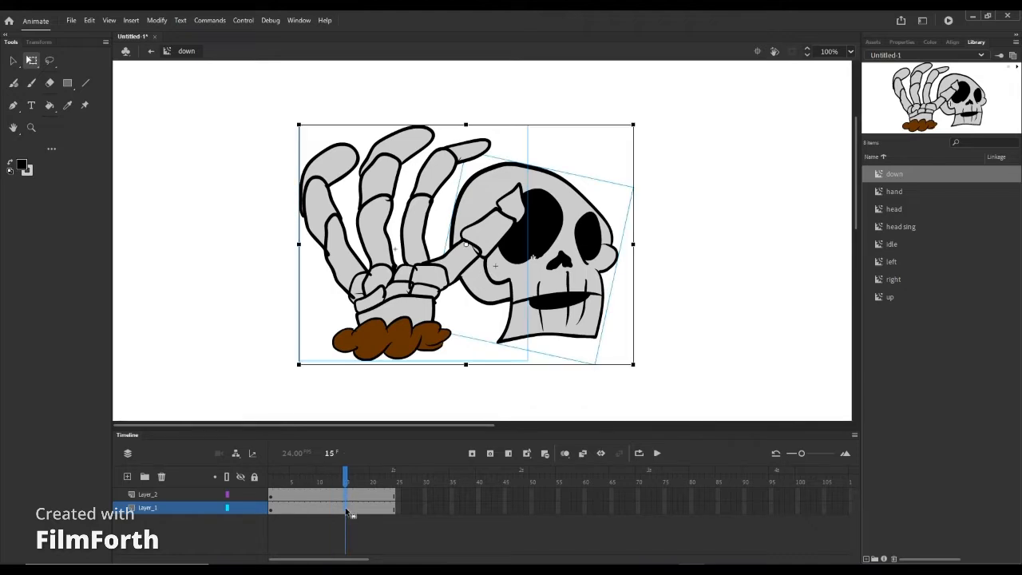
pyautogui.moveTo(319, 496)
pyautogui.mouseDown()
pyautogui.moveTo(319, 515)
pyautogui.moveTo(319, 497)
pyautogui.mouseUp()
pyautogui.rightClick(319, 500)
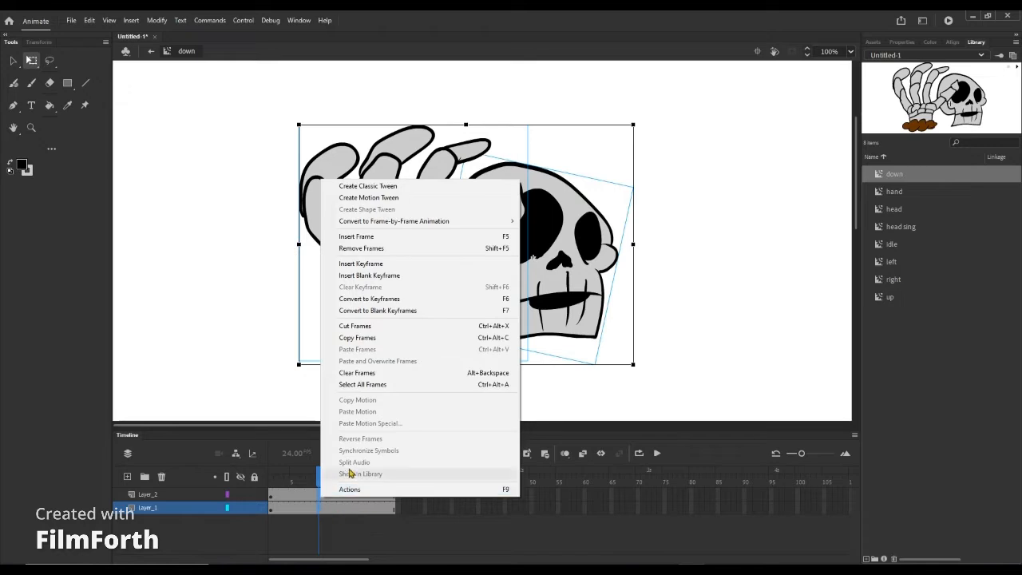
pyautogui.click(325, 514)
pyautogui.click(319, 509)
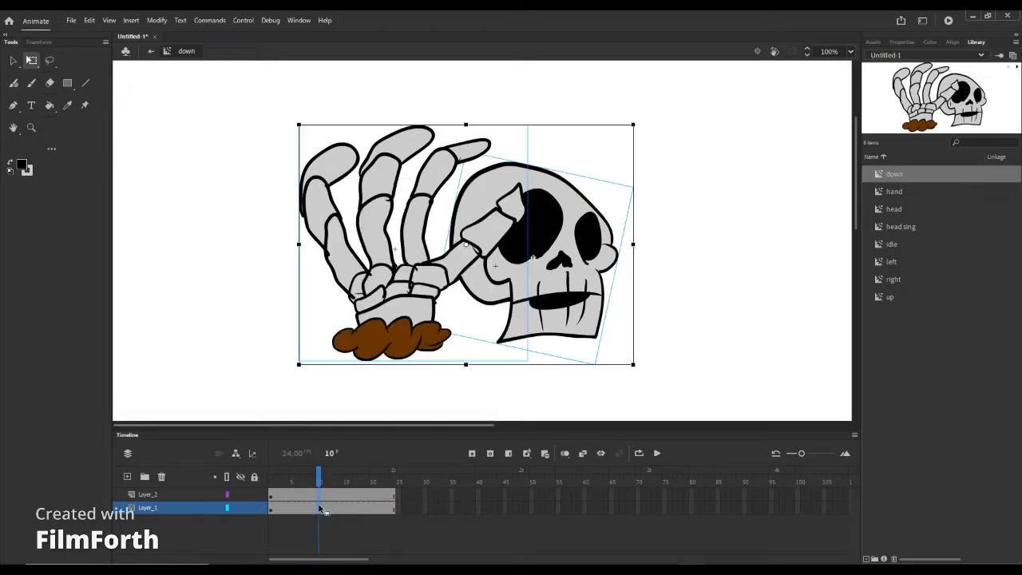
pyautogui.rightClick(320, 509)
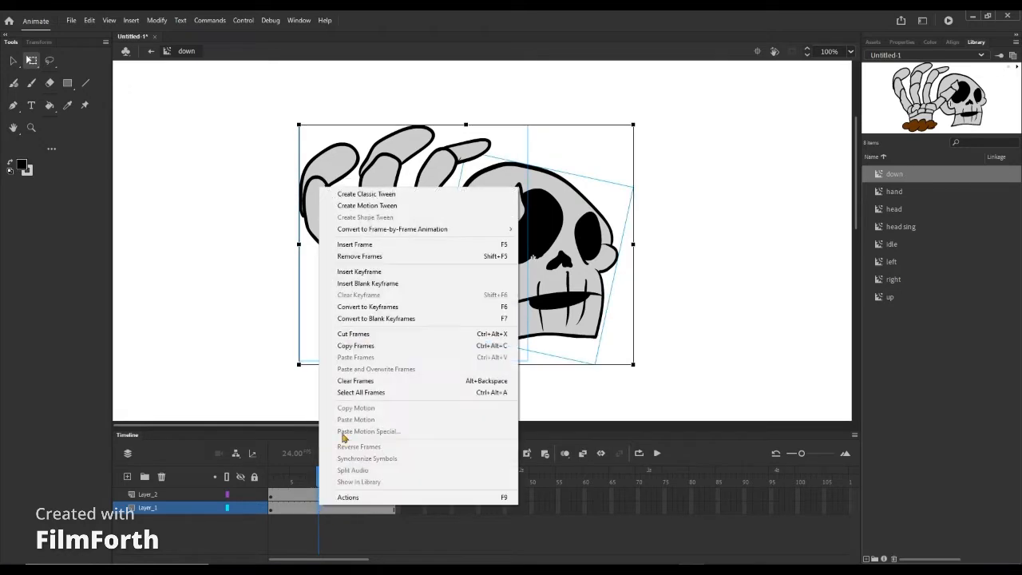
pyautogui.click(368, 273)
# At frame 1 of the down symbol, stretch the hand and head slightly wider together and lower their shared transformation point
pyautogui.moveTo(327, 479); pyautogui.dragTo(260, 468)
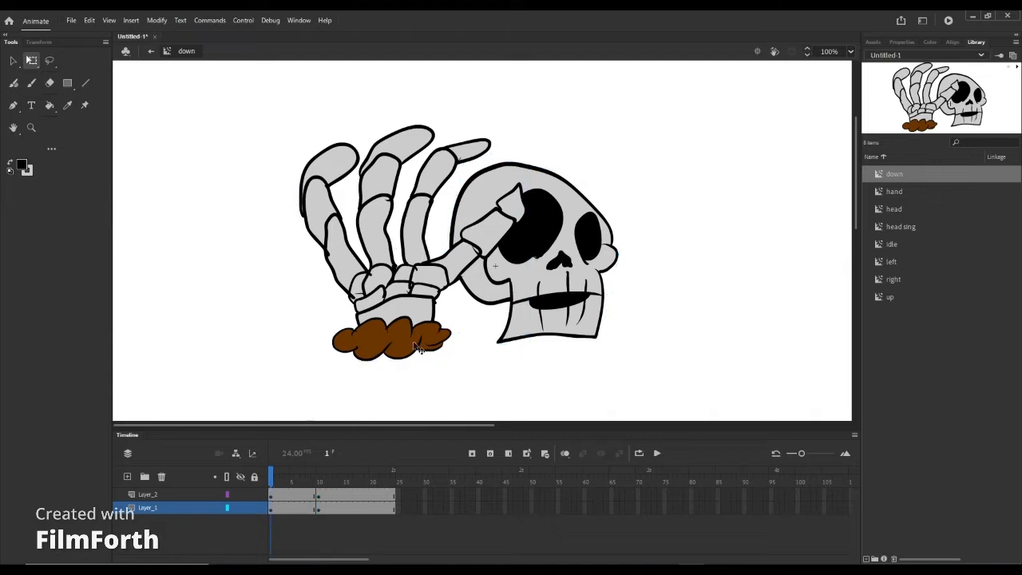
pyautogui.moveTo(310, 398); pyautogui.dragTo(631, 192)
pyautogui.moveTo(633, 244); pyautogui.dragTo(647, 245)
pyautogui.moveTo(466, 245); pyautogui.dragTo(468, 336)
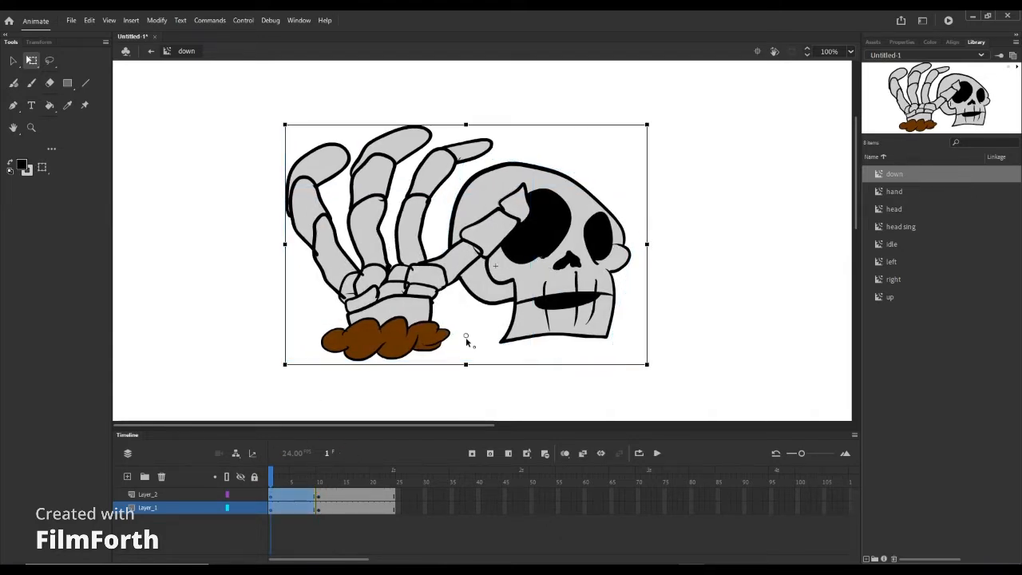
pyautogui.click(618, 160)
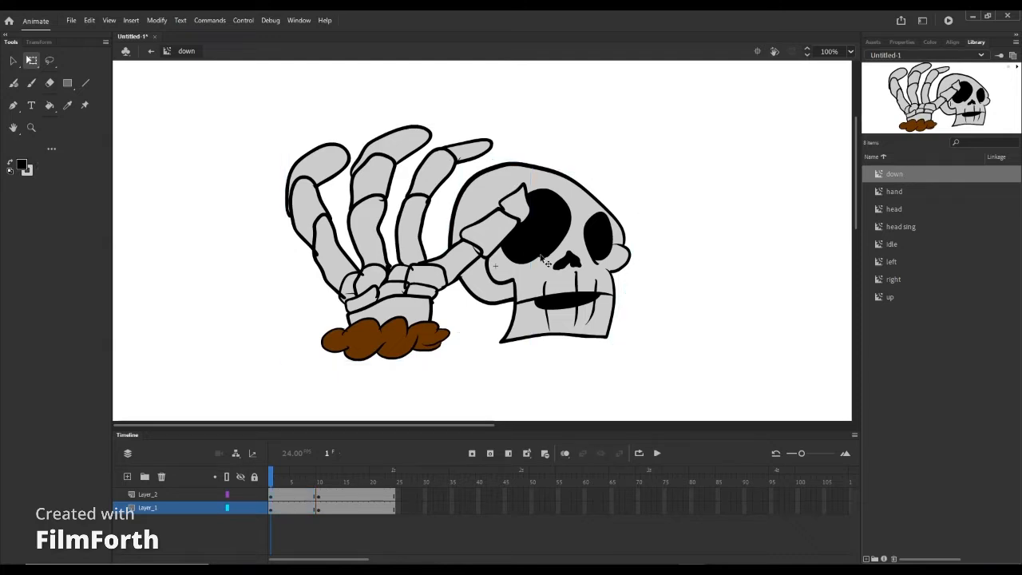
# In the down pose, skew the hand so its fingers lean toward the skull and rotate the head clockwise
pyautogui.click(405, 278)
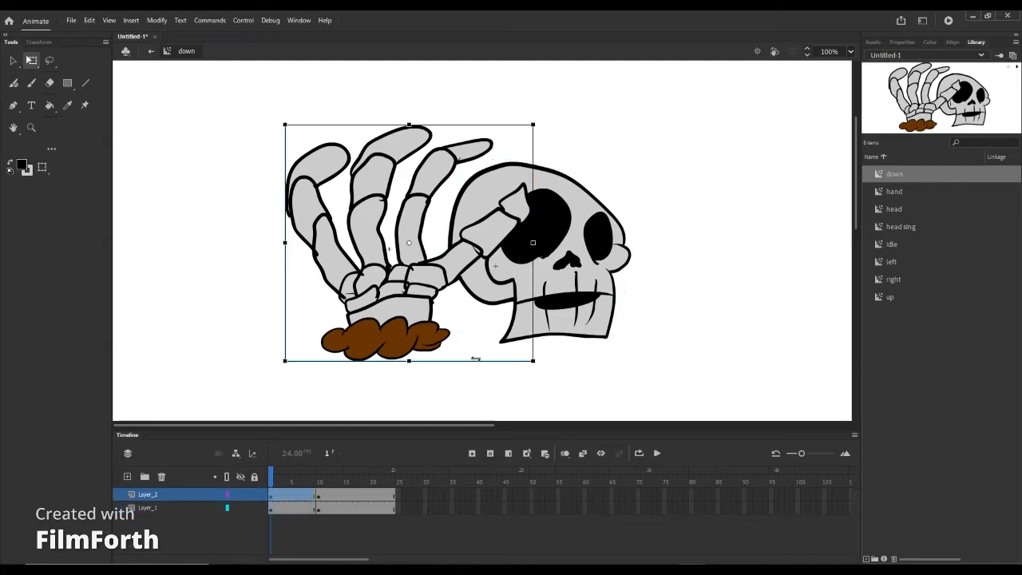
pyautogui.moveTo(476, 359); pyautogui.dragTo(464, 359)
pyautogui.moveTo(536, 206); pyautogui.dragTo(536, 226)
pyautogui.click(565, 301)
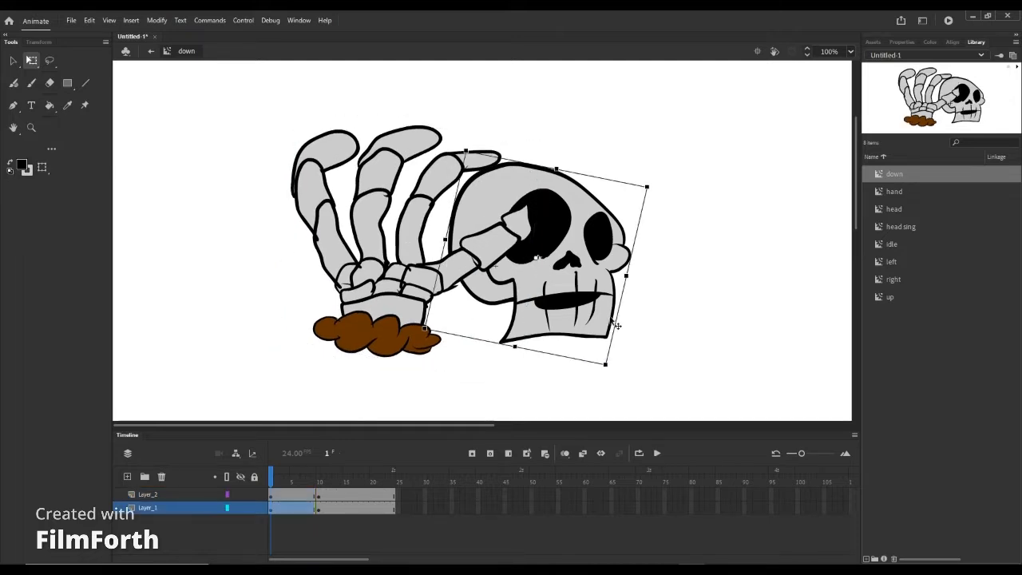
pyautogui.moveTo(606, 373); pyautogui.dragTo(562, 389)
pyautogui.moveTo(564, 294); pyautogui.dragTo(566, 301)
pyautogui.click(439, 411)
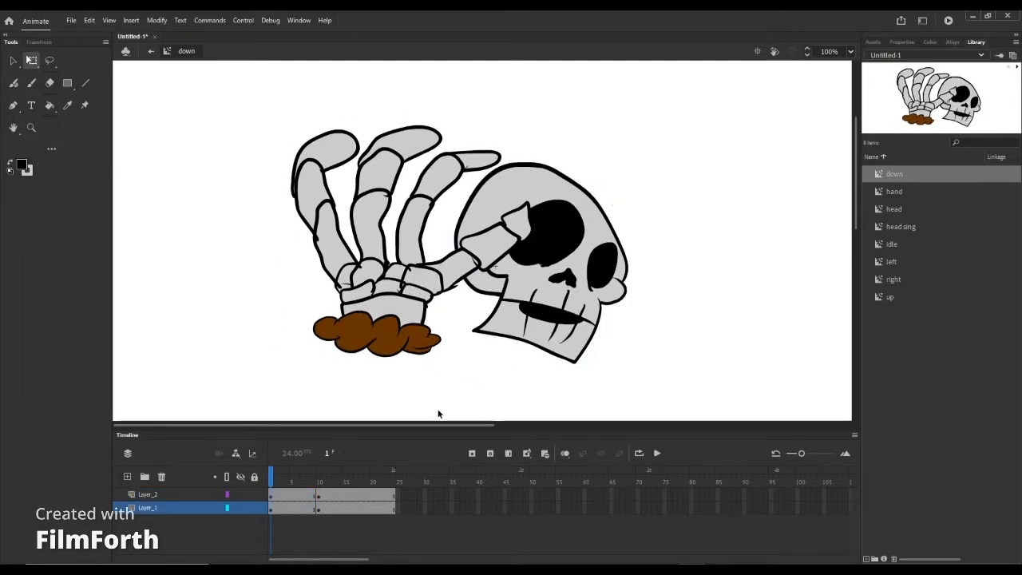
# Create classic tweens on both layers from the down pose to the frame 10 keyframes and play the animation
pyautogui.rightClick(303, 512)
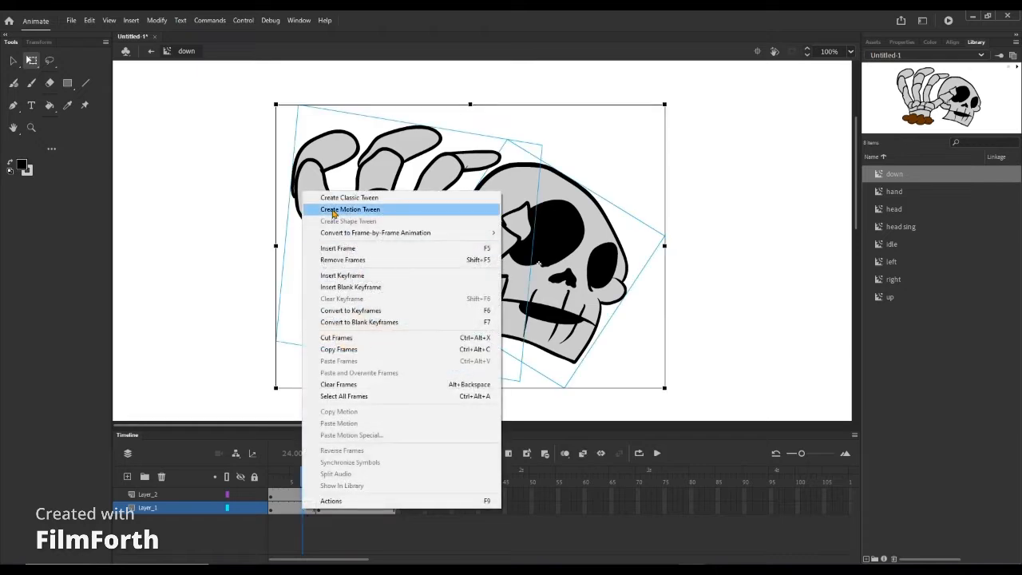
pyautogui.click(375, 209)
pyautogui.click(274, 483)
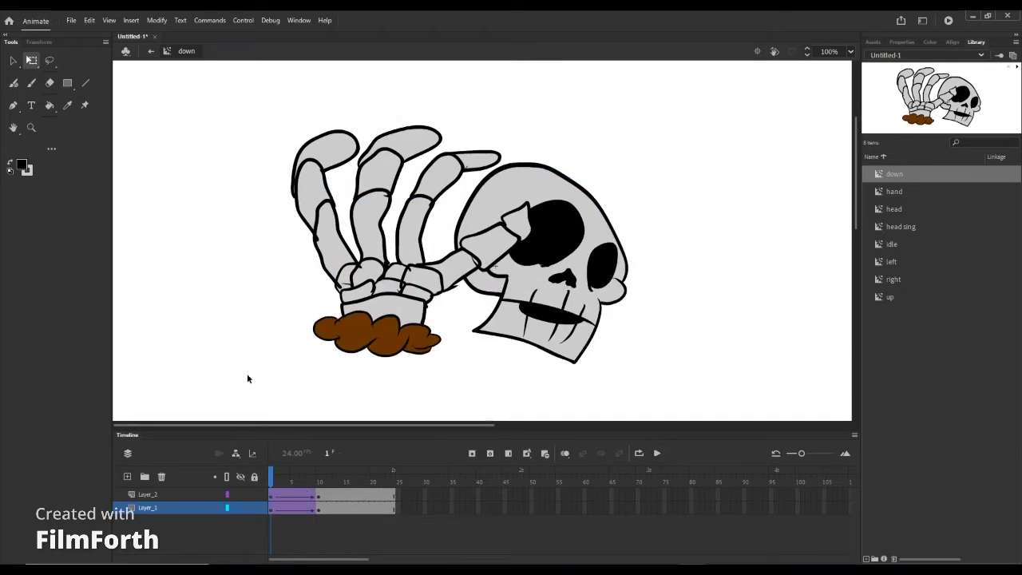
pyautogui.click(659, 454)
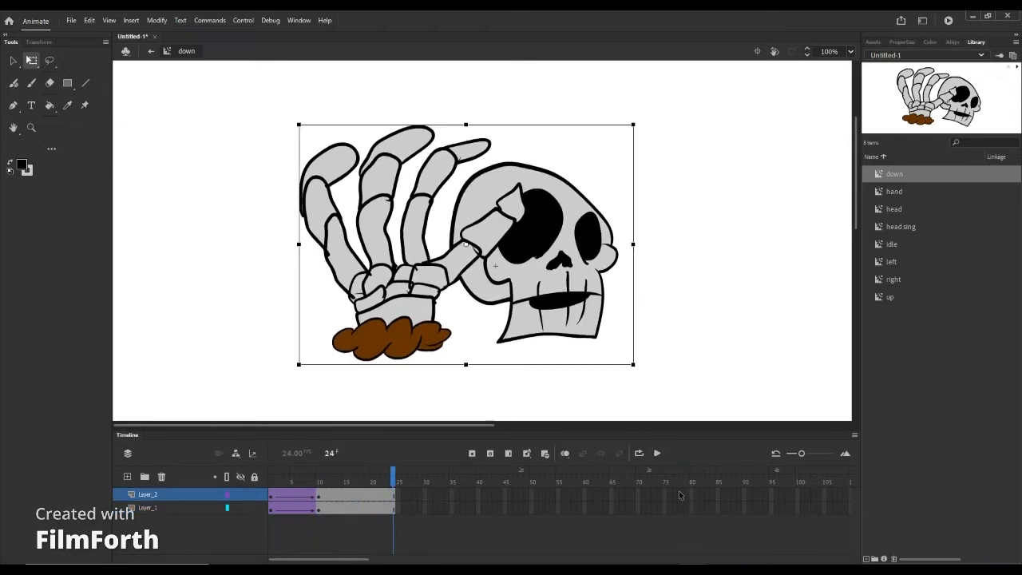
# Open the left symbol for editing and insert keyframes at frame 10 on both layers
pyautogui.doubleClick(884, 258)
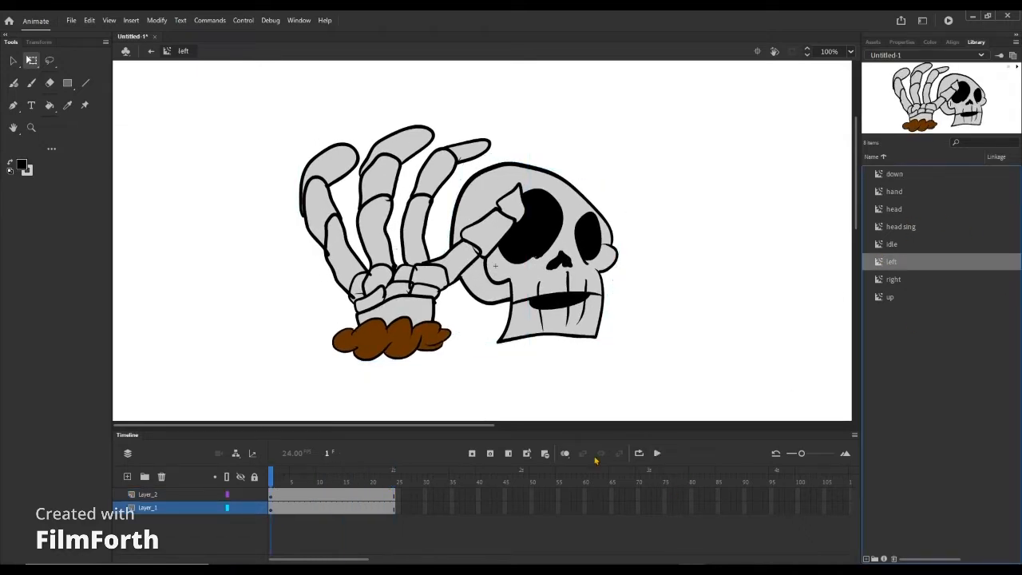
pyautogui.rightClick(316, 515)
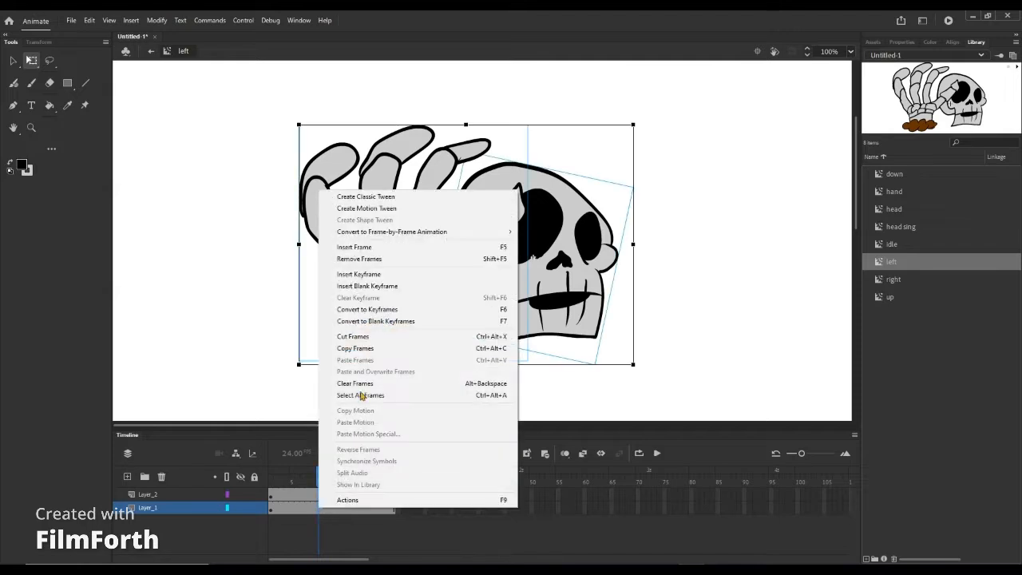
pyautogui.click(354, 269)
pyautogui.click(286, 482)
pyautogui.moveTo(276, 484); pyautogui.dragTo(270, 484)
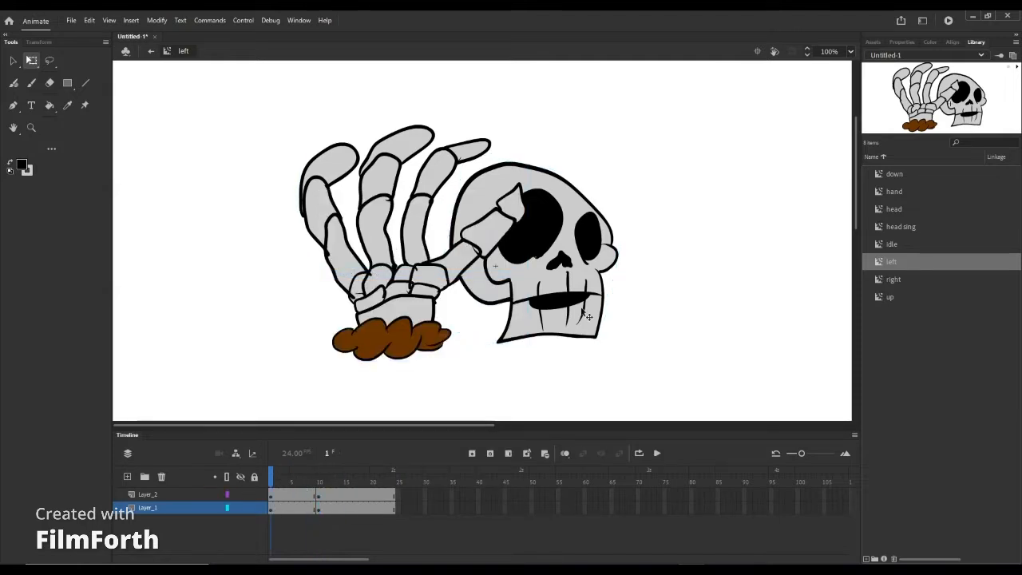
# At frame 1 of the left symbol, skew the hand and rotate the head counterclockwise to form the left pose
pyautogui.click(543, 304)
pyautogui.click(378, 292)
pyautogui.moveTo(452, 362); pyautogui.dragTo(434, 340)
pyautogui.click(572, 315)
pyautogui.moveTo(599, 369); pyautogui.dragTo(629, 329)
pyautogui.click(293, 492)
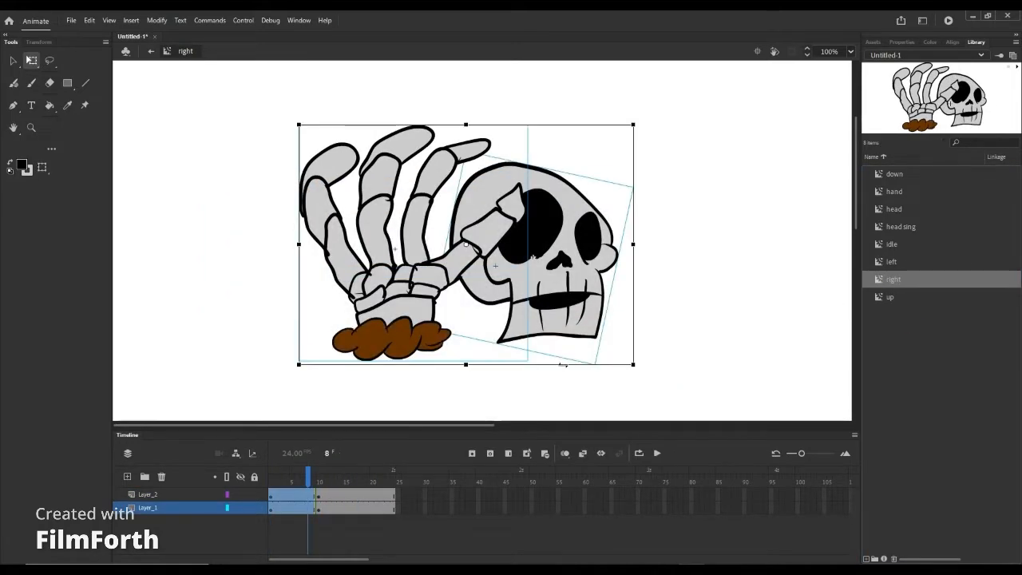
# Pose the right symbol with the head rotated counterclockwise and the fingers leaning toward the skull, and apply classic tweens up to frame 10
pyautogui.moveTo(564, 365); pyautogui.dragTo(580, 336)
pyautogui.click(631, 355)
pyautogui.click(591, 323)
pyautogui.moveTo(609, 369); pyautogui.dragTo(626, 357)
pyautogui.click(431, 337)
pyautogui.moveTo(447, 361); pyautogui.dragTo(433, 361)
pyautogui.moveTo(535, 372); pyautogui.dragTo(523, 380)
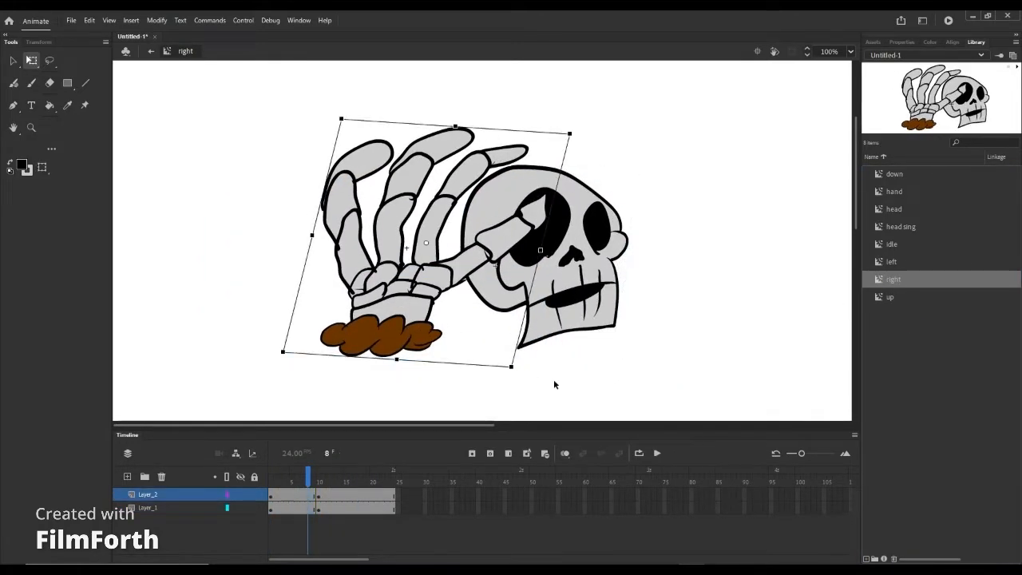
pyautogui.rightClick(310, 495)
pyautogui.click(375, 221)
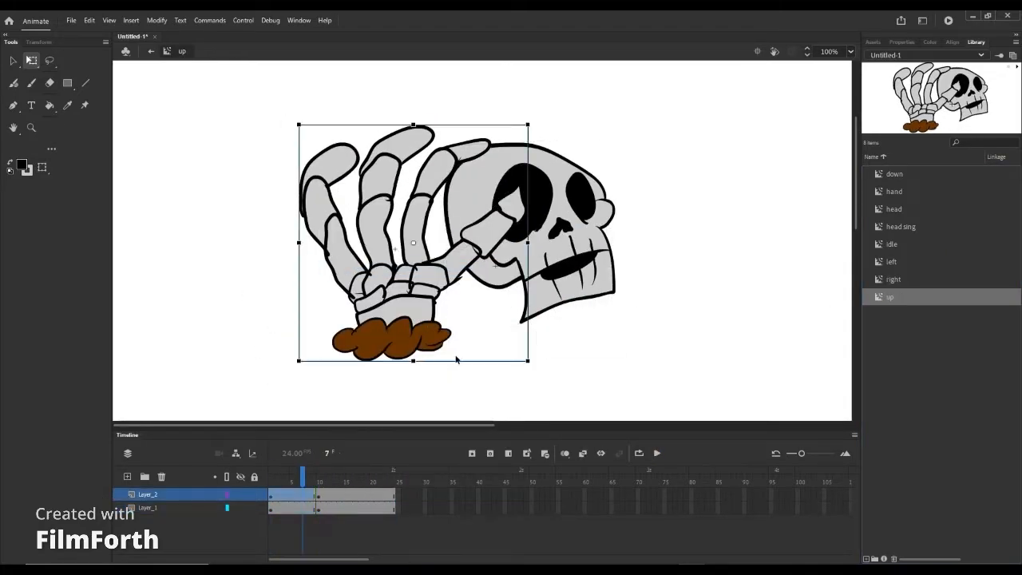
# In the up symbol's first pose, tilt the hand slightly counterclockwise and narrow the hand and head together, and play the animation
pyautogui.moveTo(416, 361); pyautogui.dragTo(452, 361)
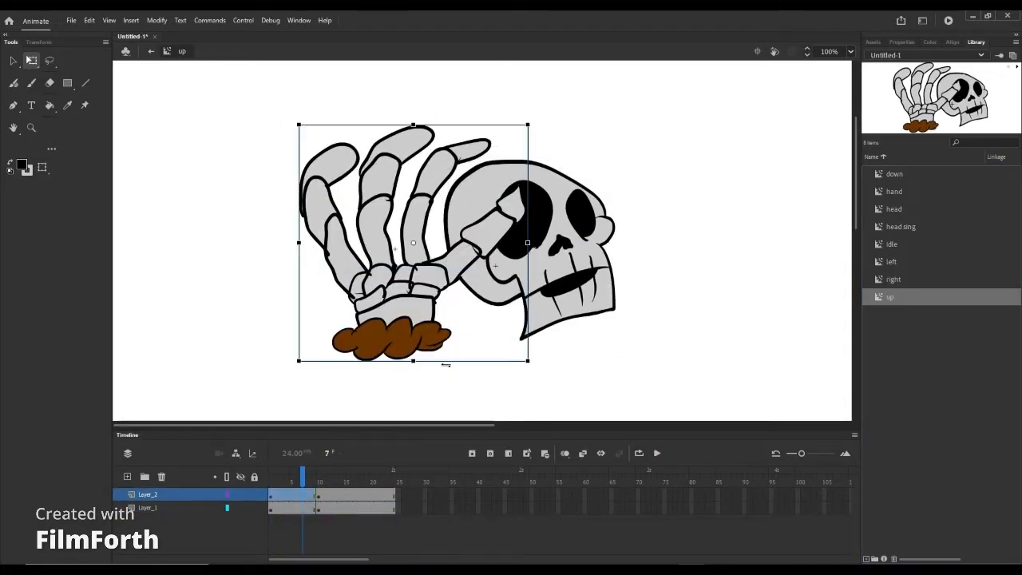
pyautogui.moveTo(528, 344); pyautogui.dragTo(528, 332)
pyautogui.click(591, 308)
pyautogui.hotkey('ctrl', 'a')
pyautogui.moveTo(618, 244); pyautogui.dragTo(613, 244)
pyautogui.click(458, 385)
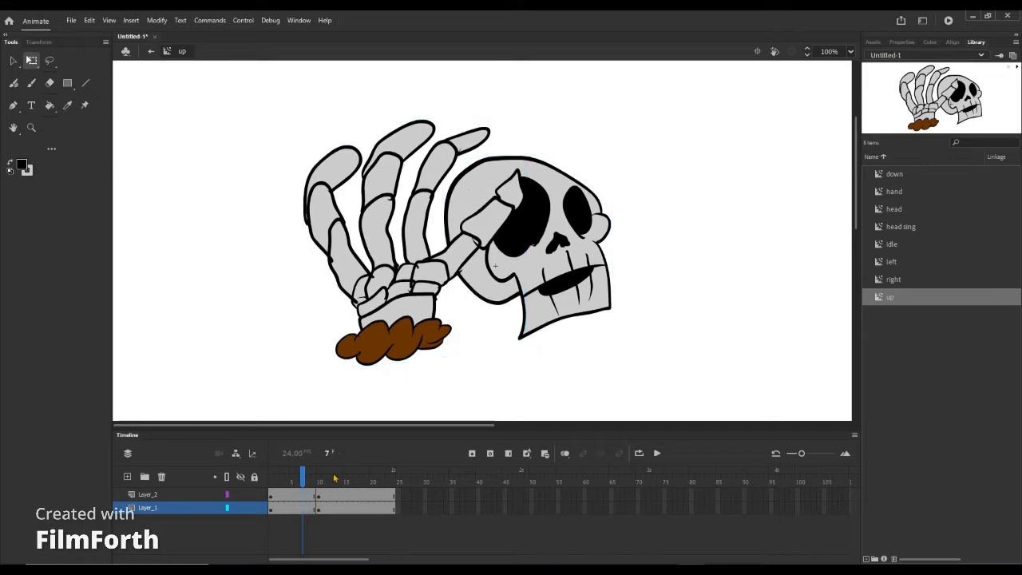
pyautogui.press('Return')
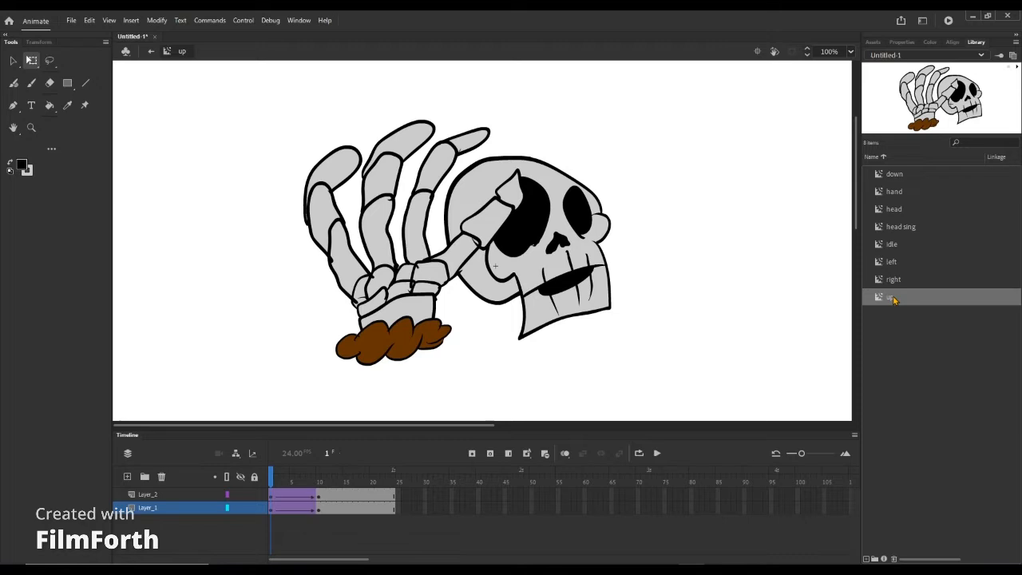
pyautogui.keyDown('shift'); pyautogui.click(895, 251); pyautogui.keyUp('shift')
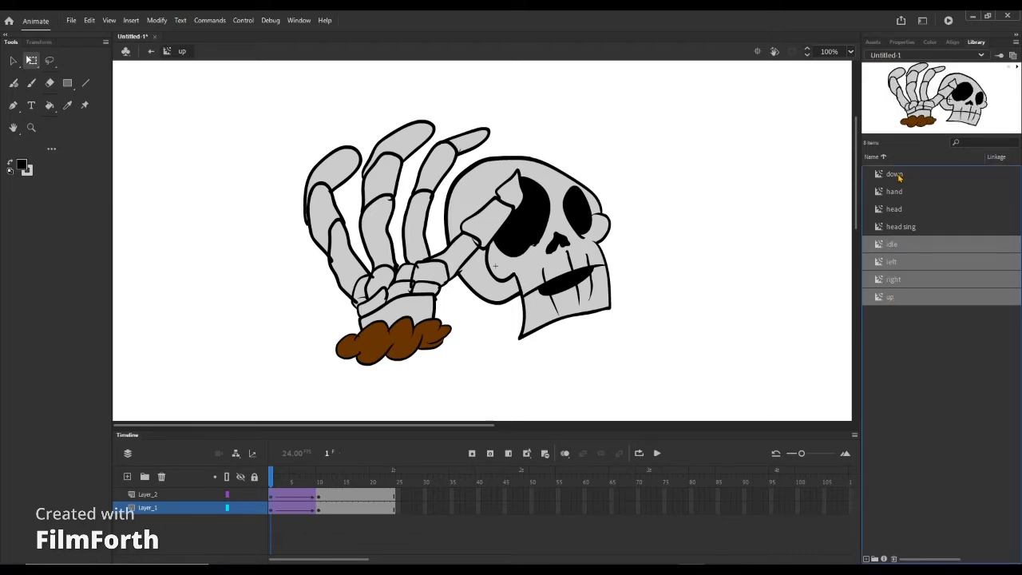
pyautogui.click(908, 334)
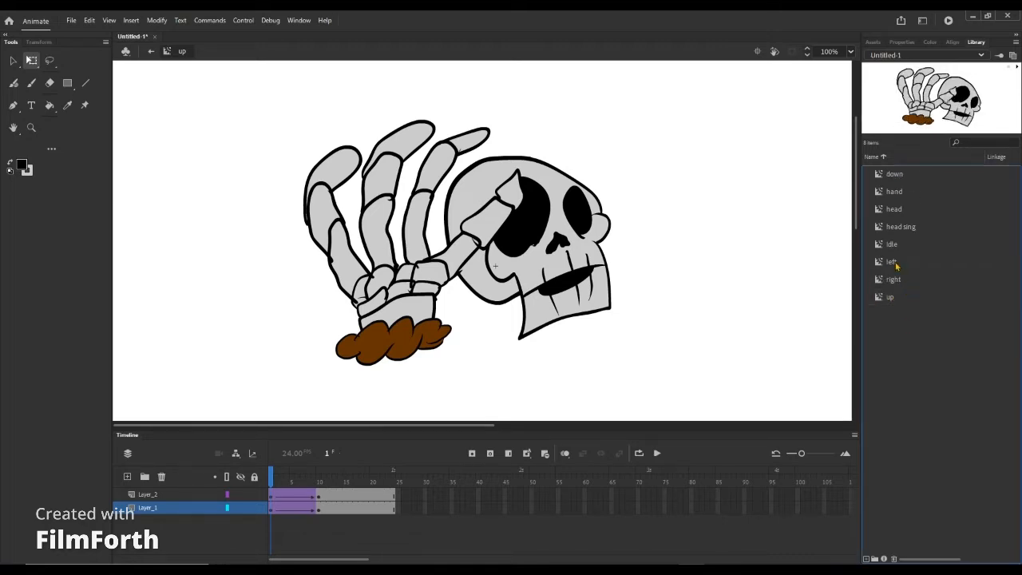
pyautogui.moveTo(906, 327); pyautogui.dragTo(888, 243)
pyautogui.click(932, 330)
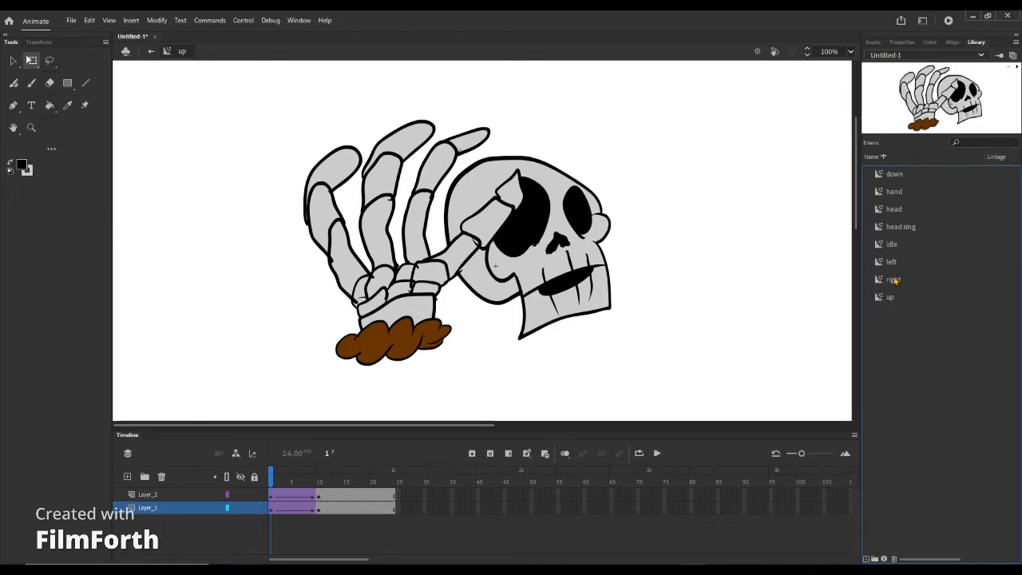
pyautogui.moveTo(917, 324); pyautogui.dragTo(916, 241)
pyautogui.click(918, 336)
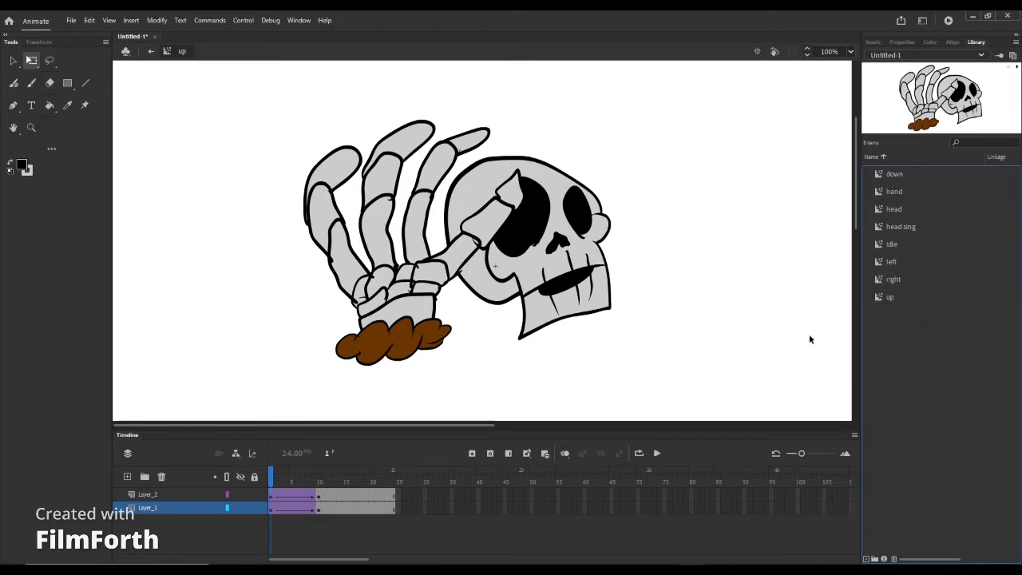
# Select the down, idle, left, right and up symbols together in the library and start generating a sprite sheet from them
pyautogui.click(896, 300)
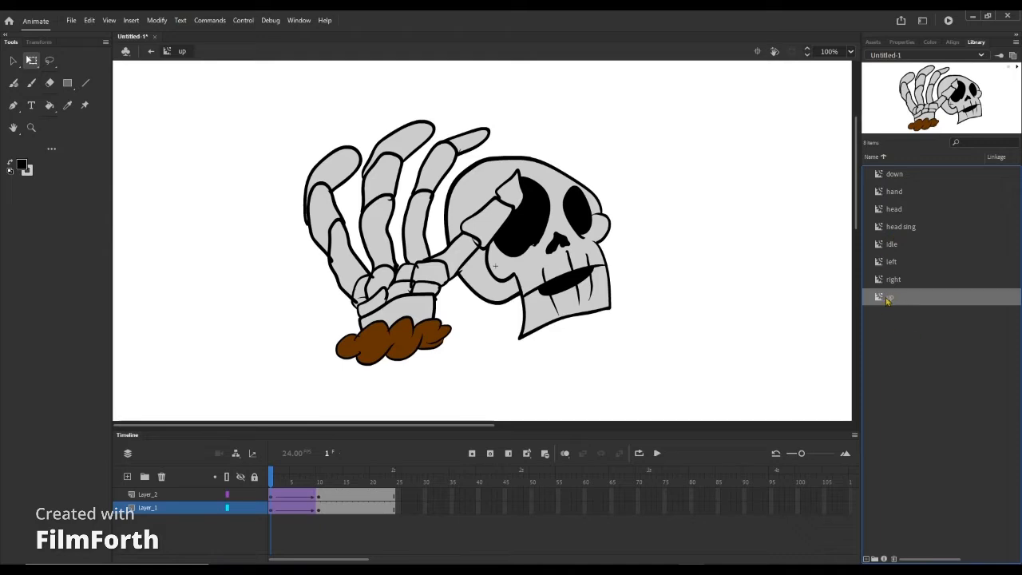
pyautogui.keyDown('shift'); pyautogui.click(901, 250); pyautogui.keyUp('shift')
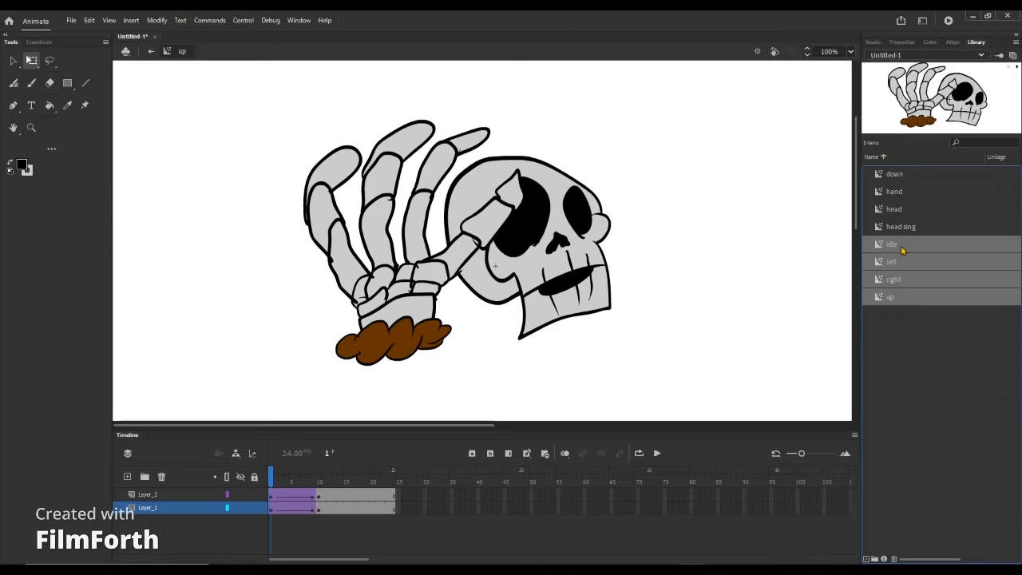
pyautogui.keyDown('ctrl'); pyautogui.click(893, 181); pyautogui.keyUp('ctrl')
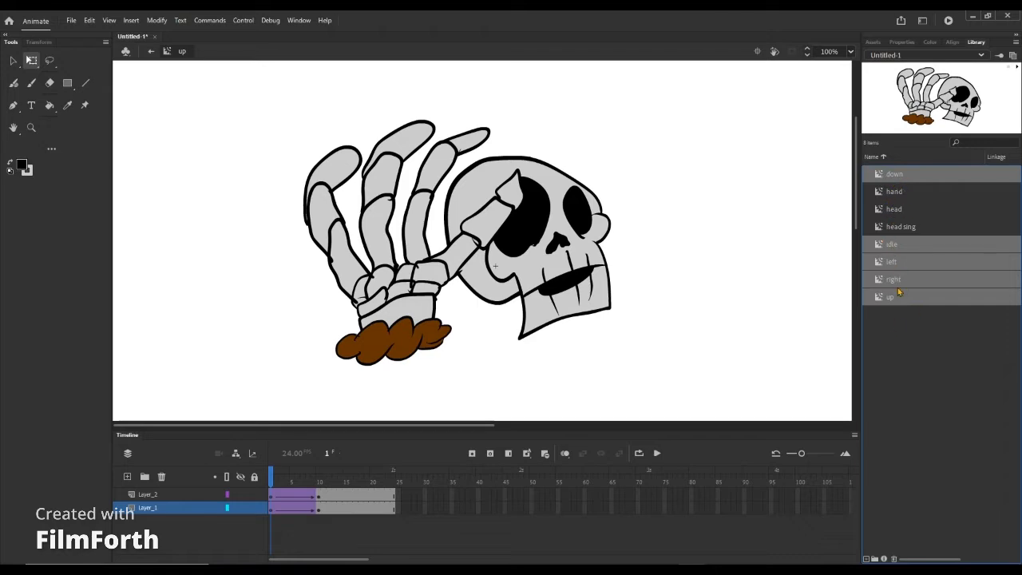
pyautogui.rightClick(896, 250)
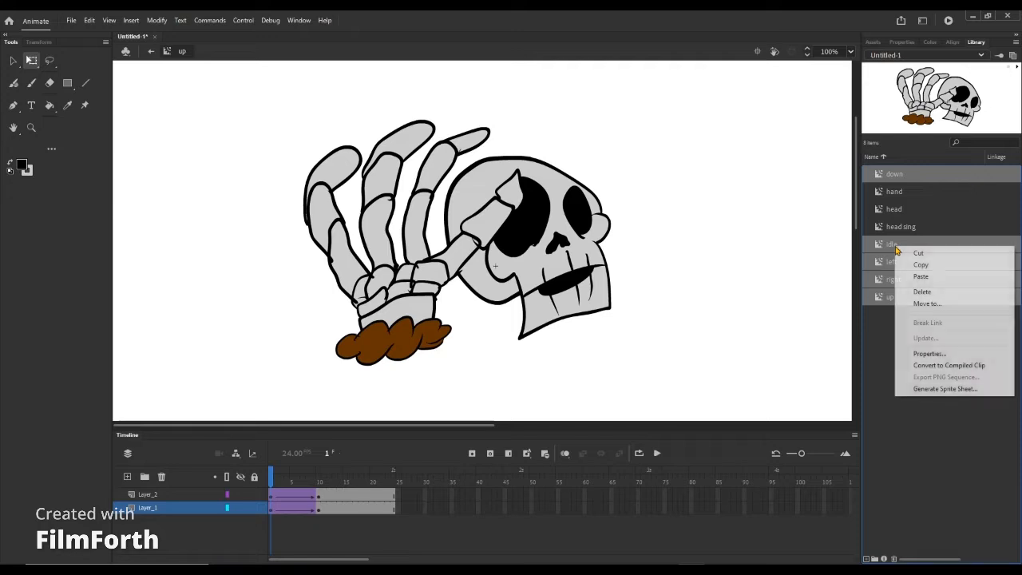
pyautogui.click(915, 389)
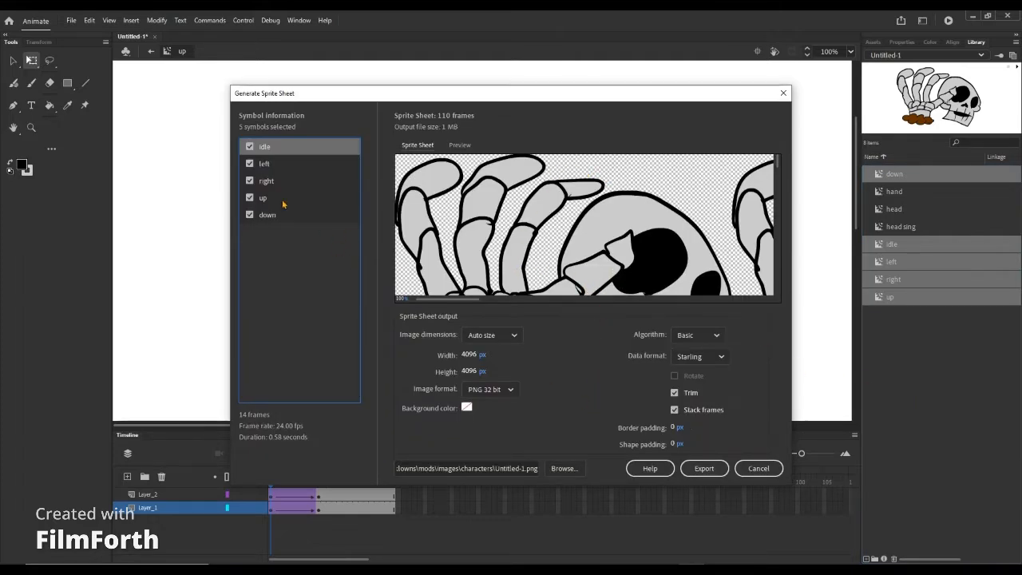
# Preview the idle, left, right, up and down animations in turn before exporting the sprite sheet
pyautogui.click(461, 146)
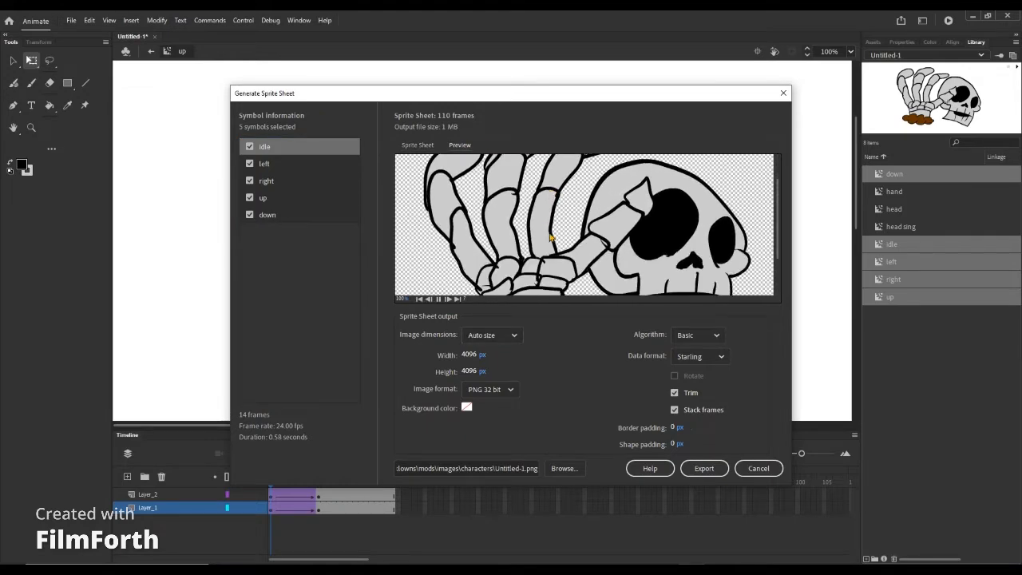
pyautogui.click(263, 165)
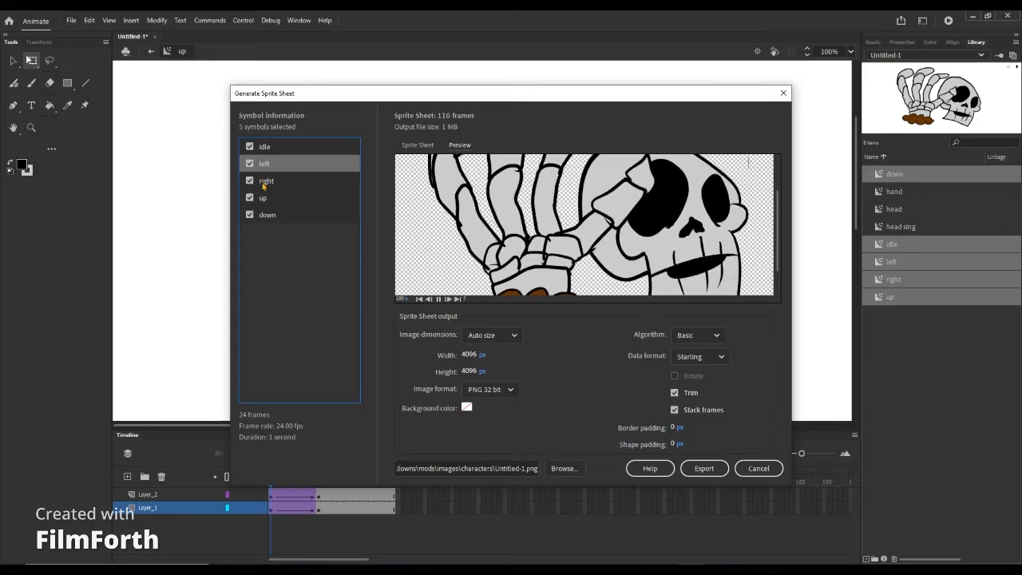
pyautogui.click(264, 181)
pyautogui.click(263, 198)
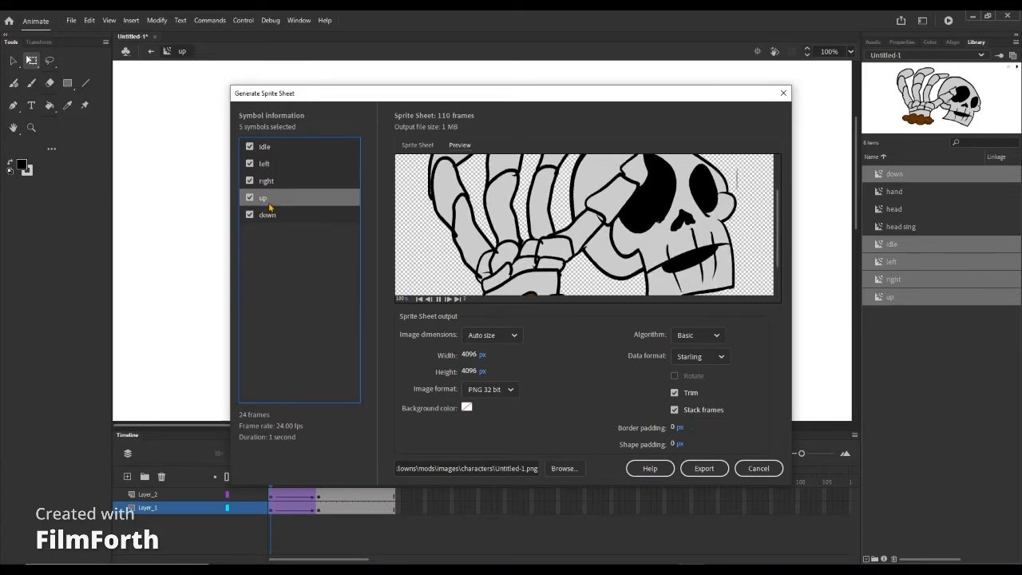
pyautogui.click(267, 215)
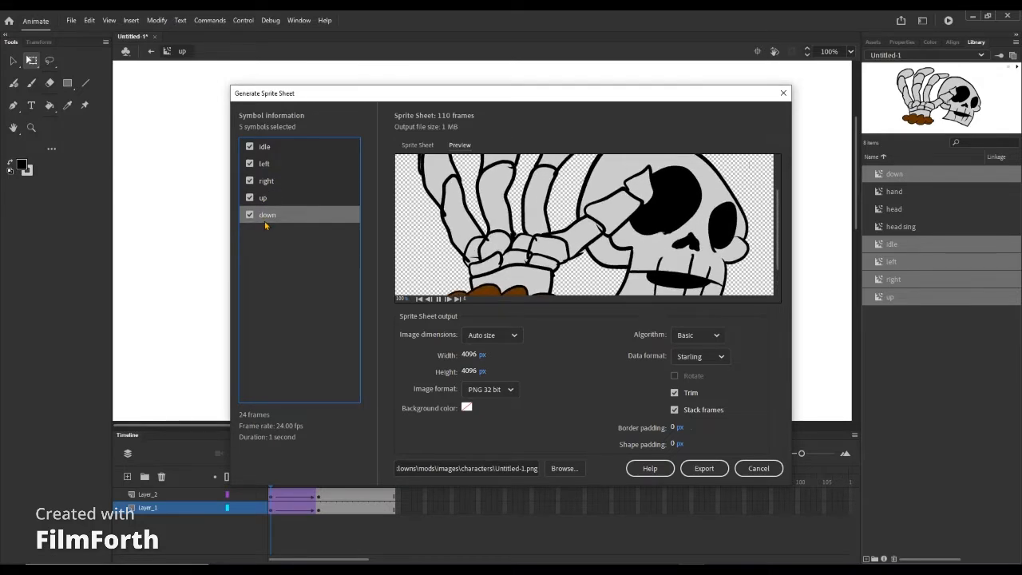
# Choose Downloads\tutorial\PsychEngine\mods\images\characters as the sprite sheet's destination folder
pyautogui.click(568, 471)
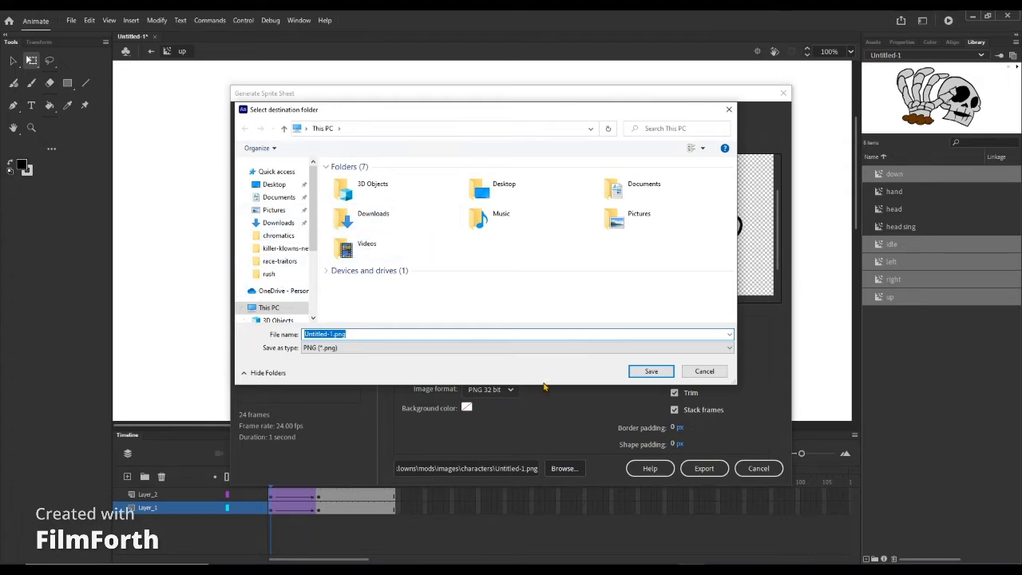
pyautogui.doubleClick(367, 221)
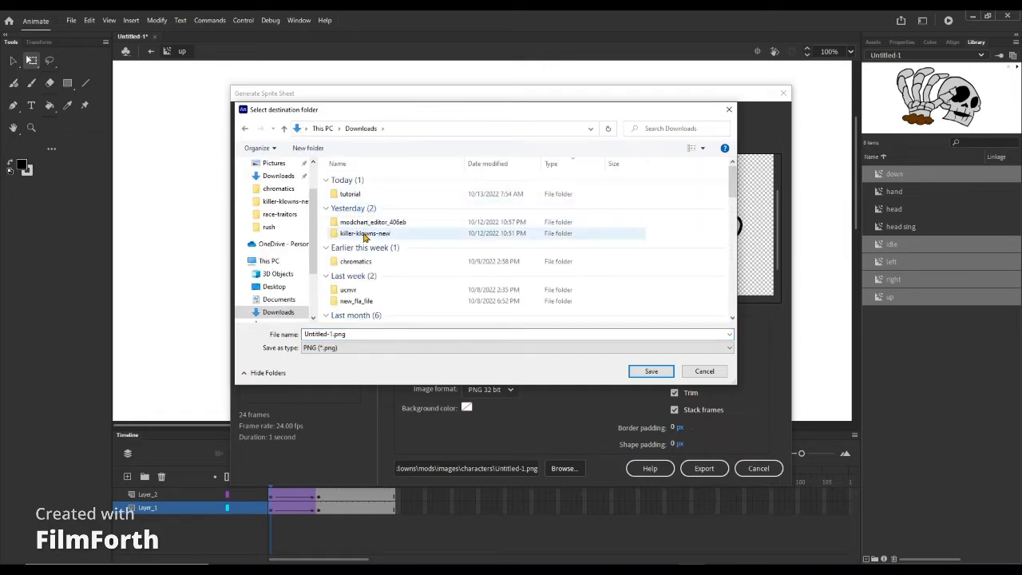
pyautogui.doubleClick(361, 195)
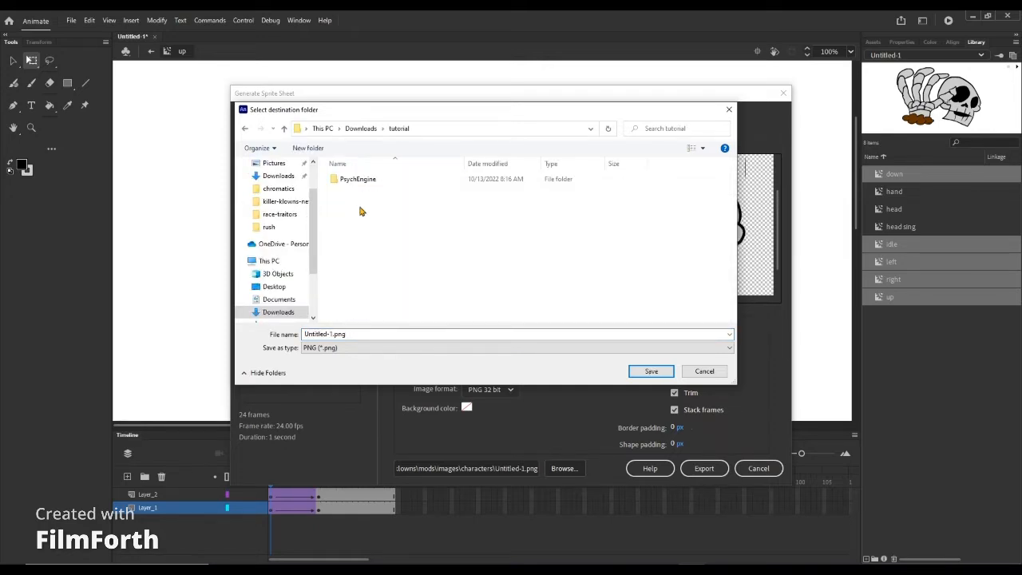
pyautogui.doubleClick(361, 181)
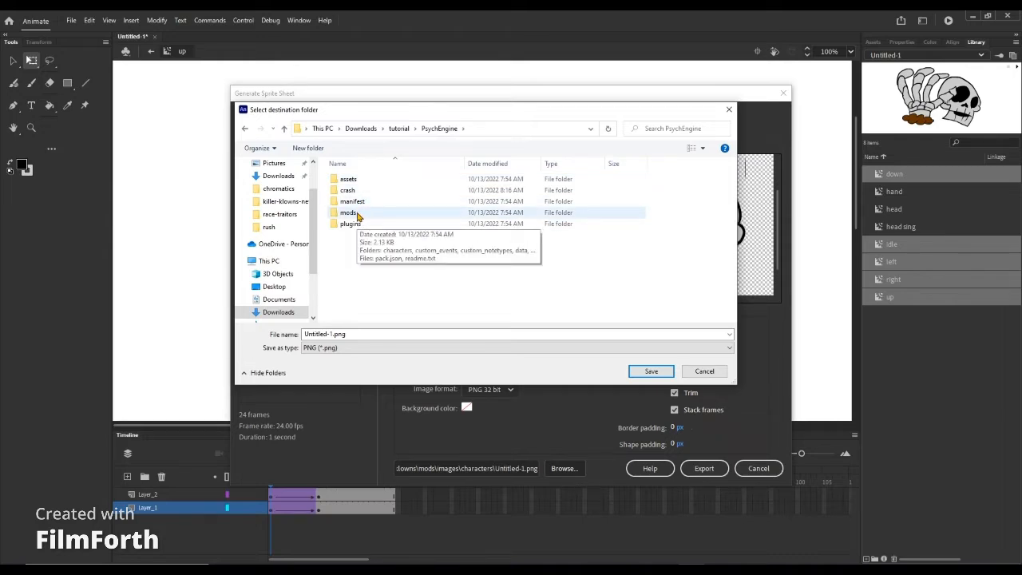
pyautogui.click(399, 127)
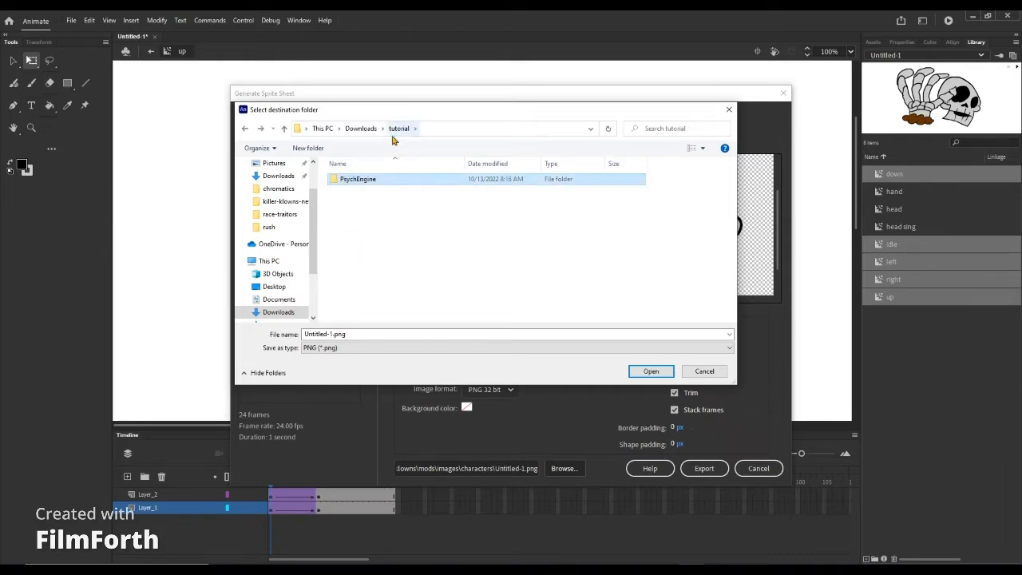
pyautogui.doubleClick(365, 184)
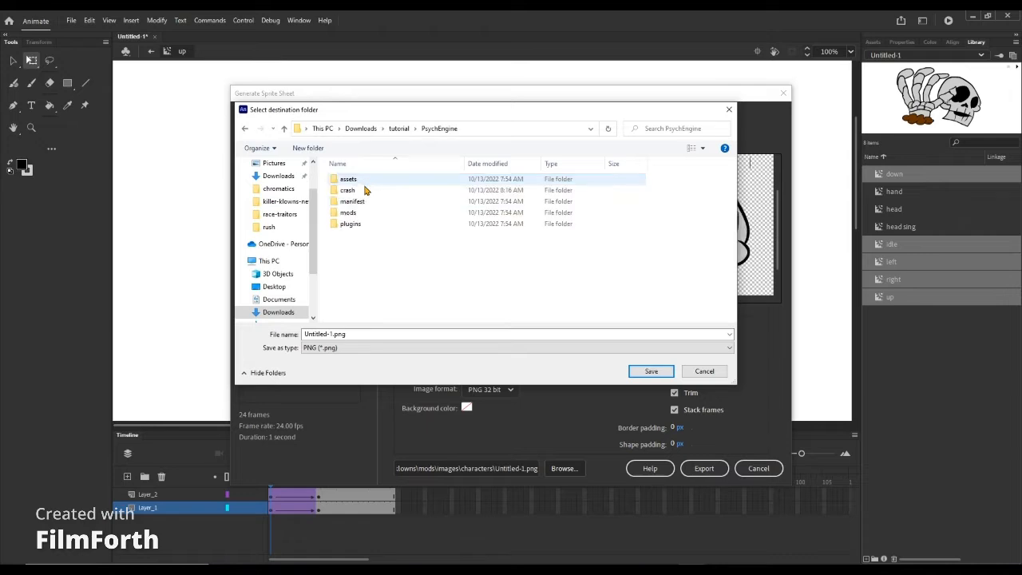
pyautogui.doubleClick(352, 213)
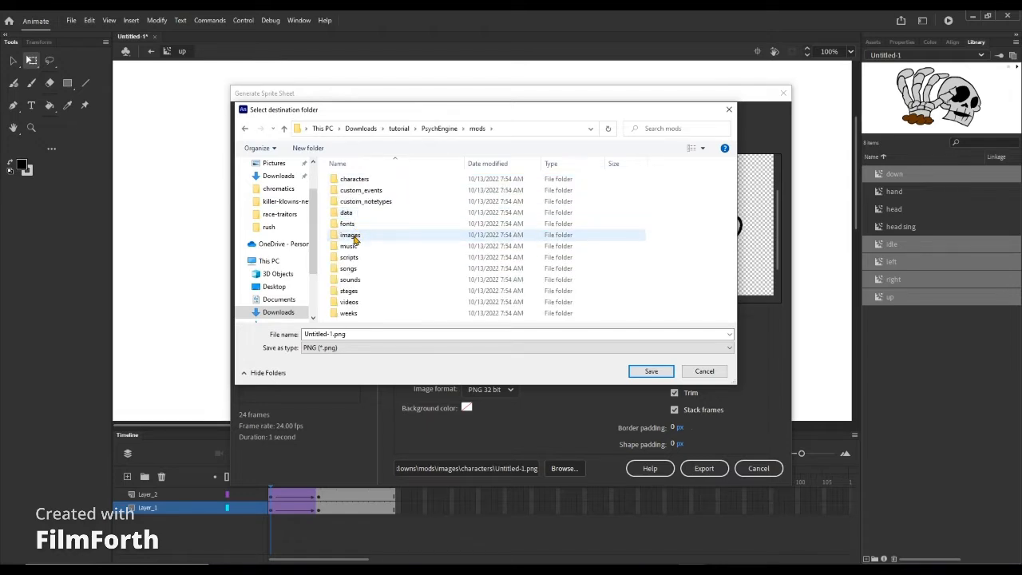
pyautogui.doubleClick(351, 236)
pyautogui.press('BackSpace')
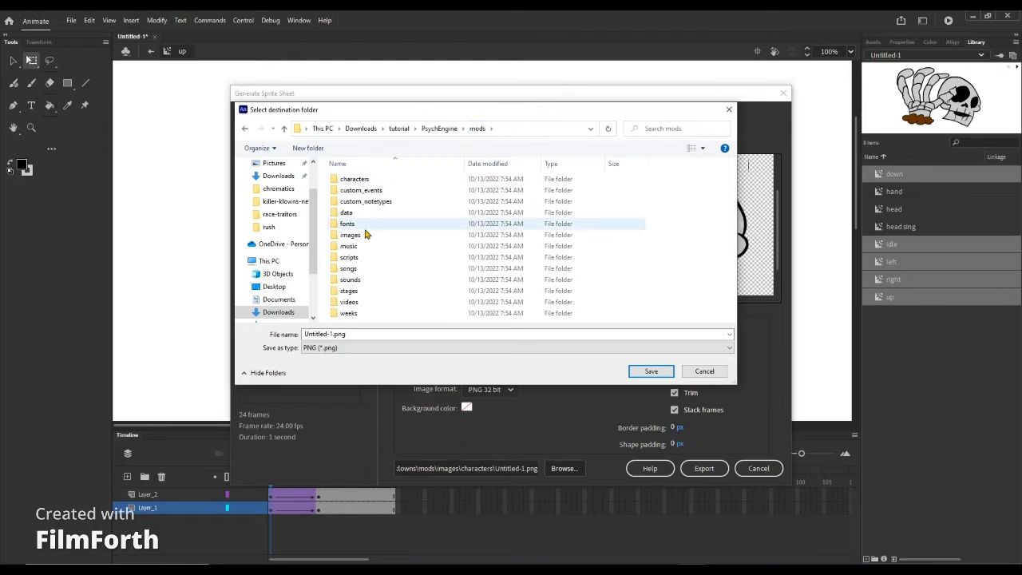
pyautogui.doubleClick(354, 235)
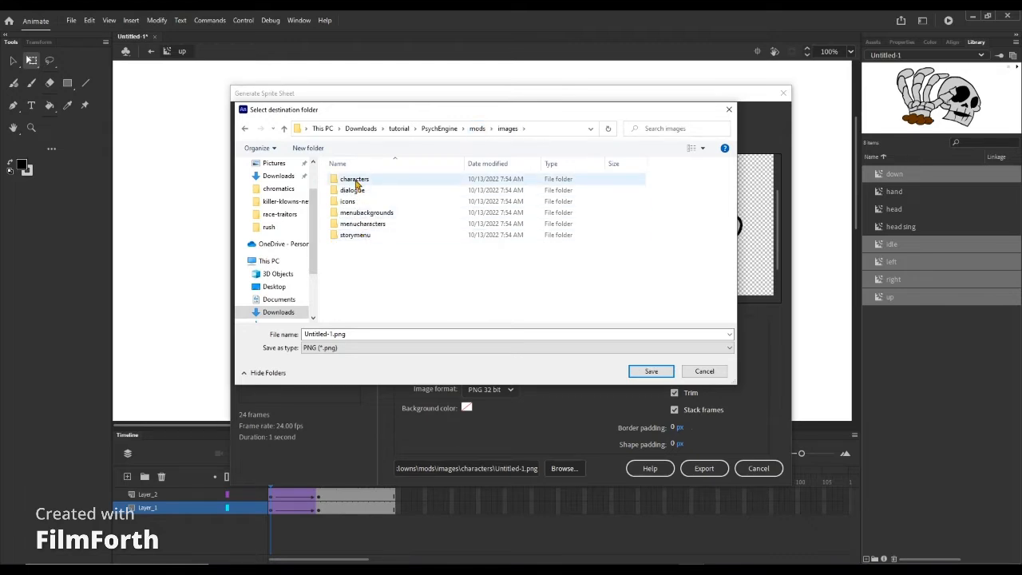
pyautogui.doubleClick(354, 179)
# Name the PNG sprite sheet skeleton-ground, save that destination and export it
pyautogui.click(405, 338)
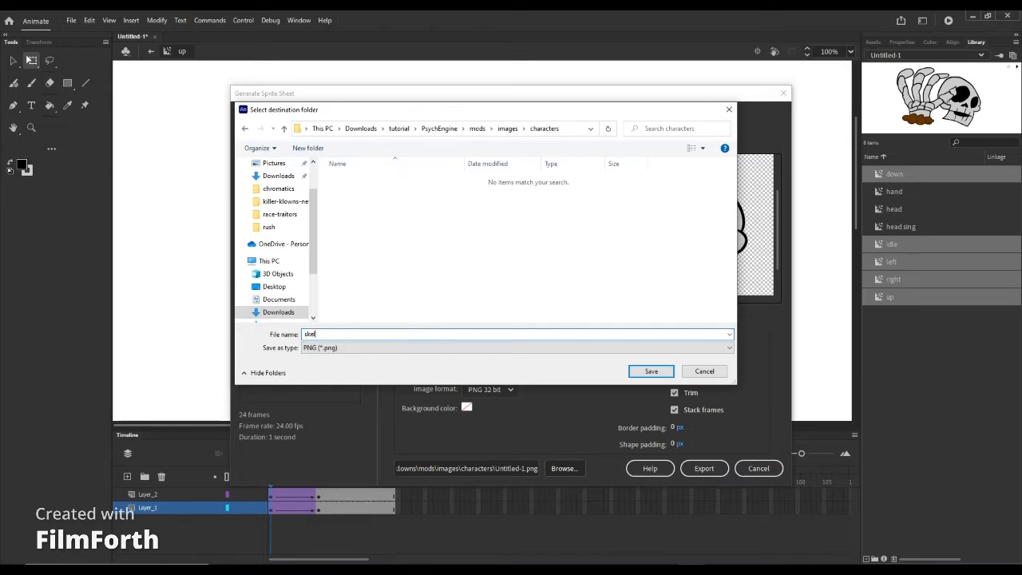
pyautogui.write('skeleton-ground')
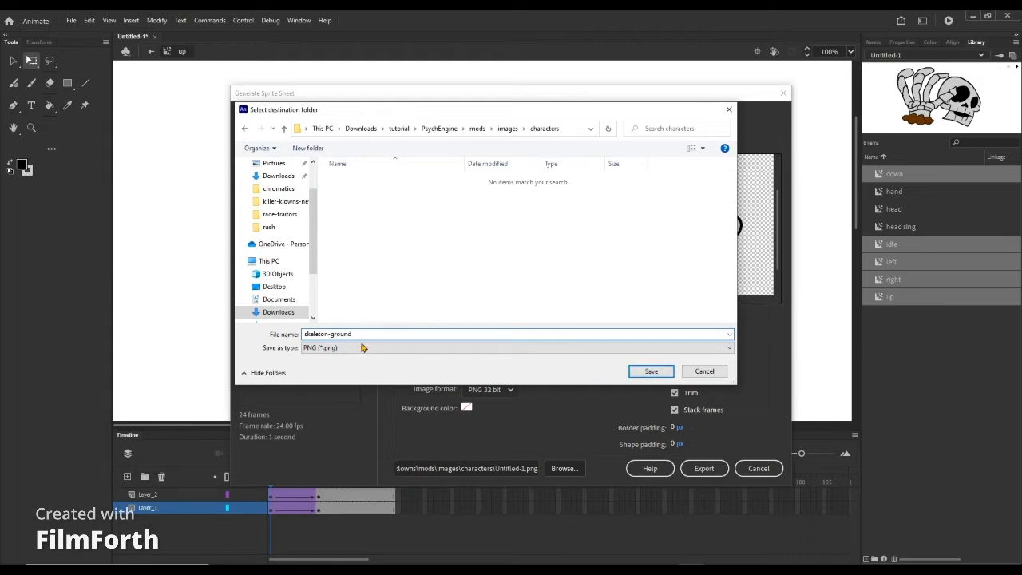
pyautogui.moveTo(356, 334); pyautogui.dragTo(308, 333)
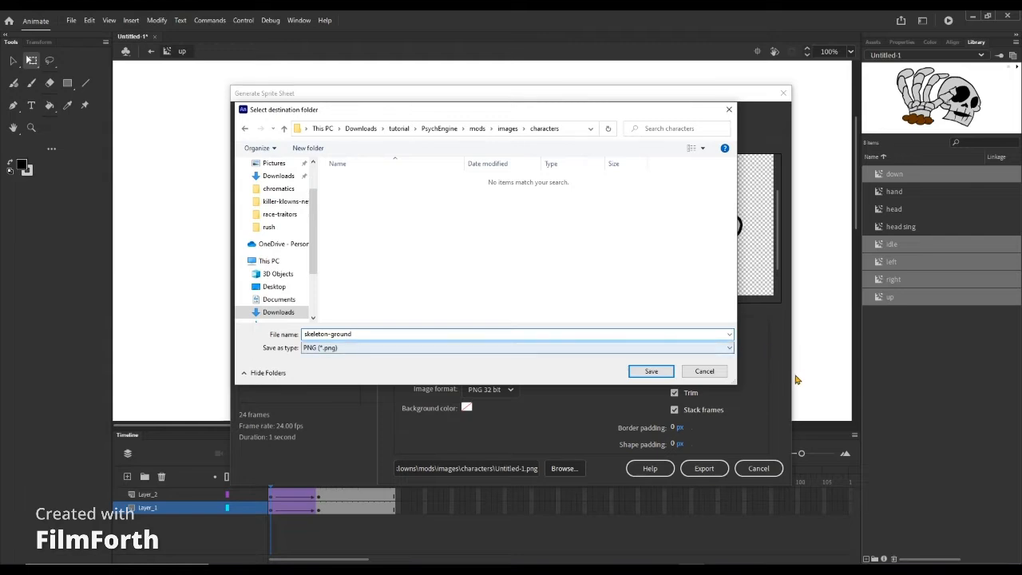
pyautogui.click(647, 371)
pyautogui.click(708, 468)
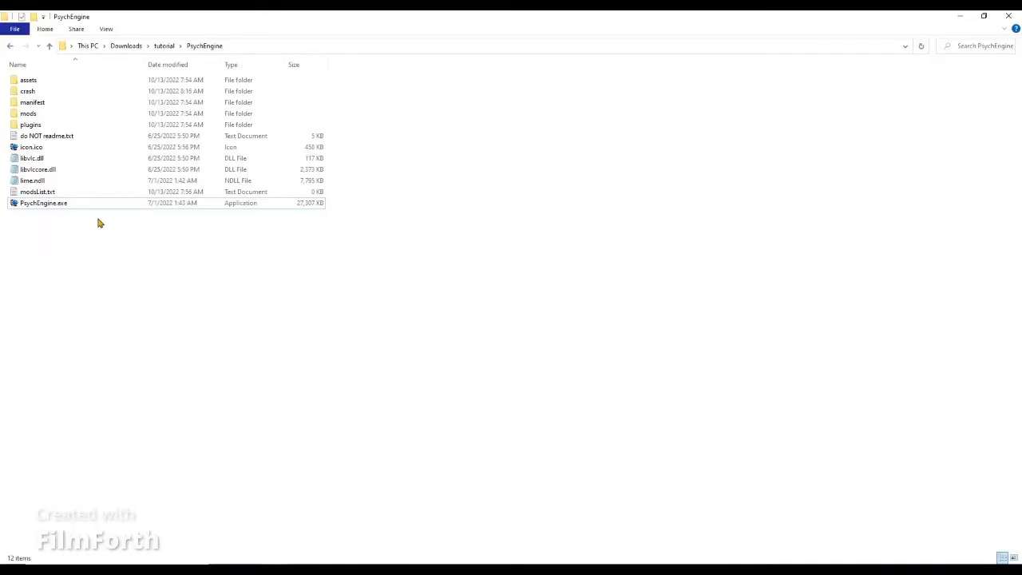
# Launch PsychEngine.exe from the PsychEngine folder, maximize its window and continue past the title screen to the main menu
pyautogui.doubleClick(102, 204)
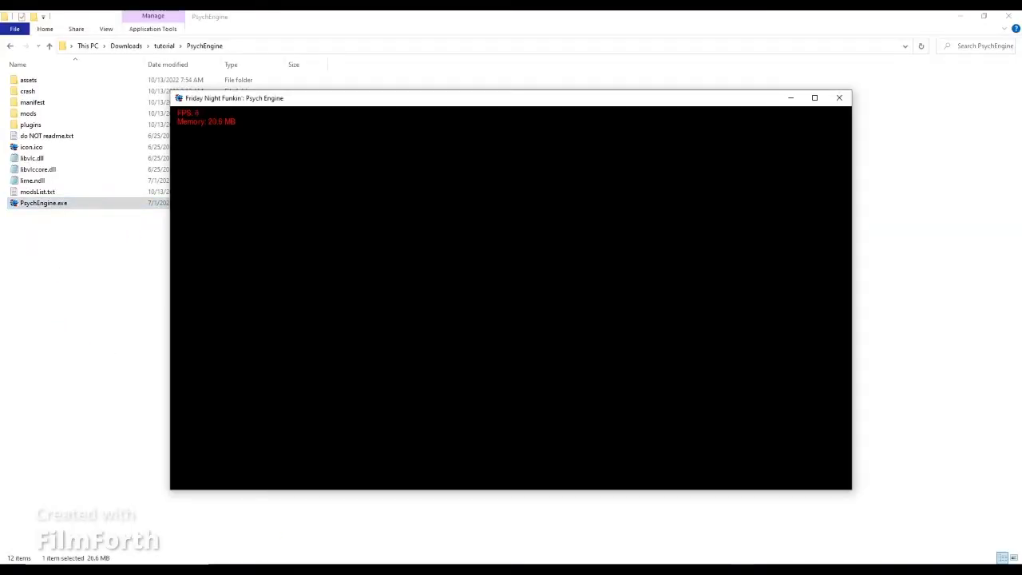
pyautogui.click(816, 99)
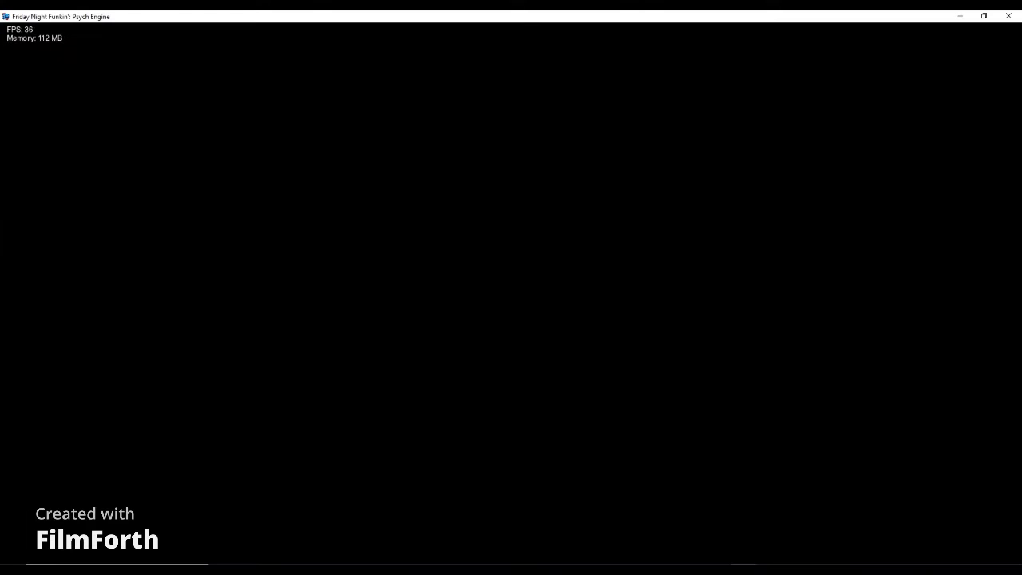
pyautogui.press('0')
pyautogui.press('0')
pyautogui.press('Return')
pyautogui.press('Return')
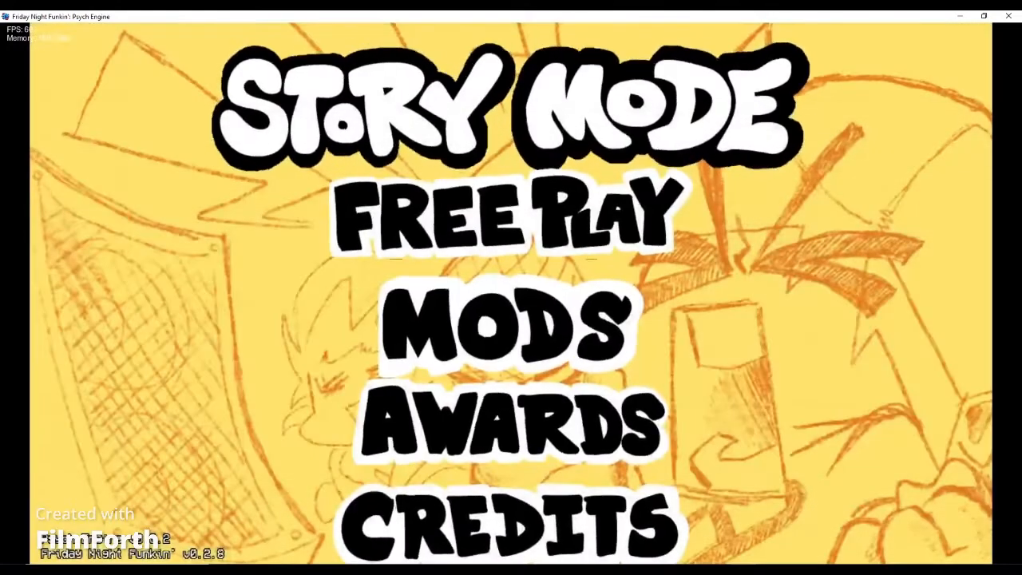
# Bring up the engine's editor selection from the main menu and open the Character Editor
pyautogui.press('7')
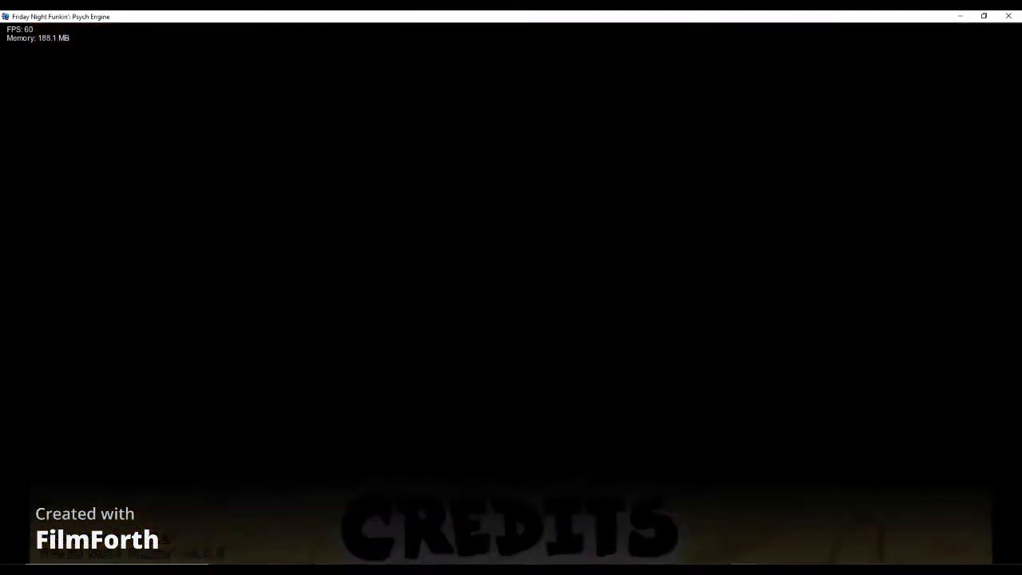
pyautogui.press('Up')
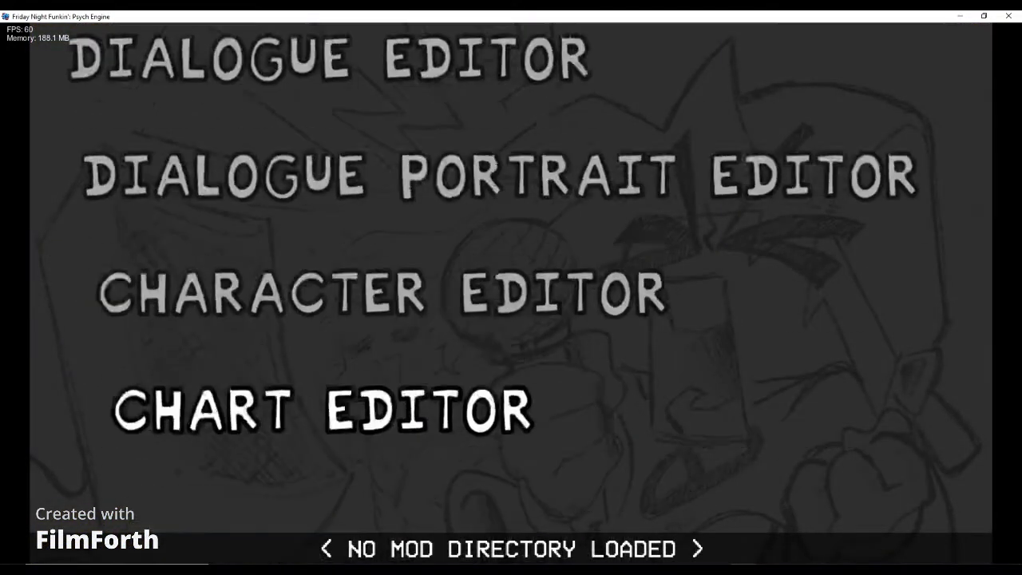
pyautogui.press('Up')
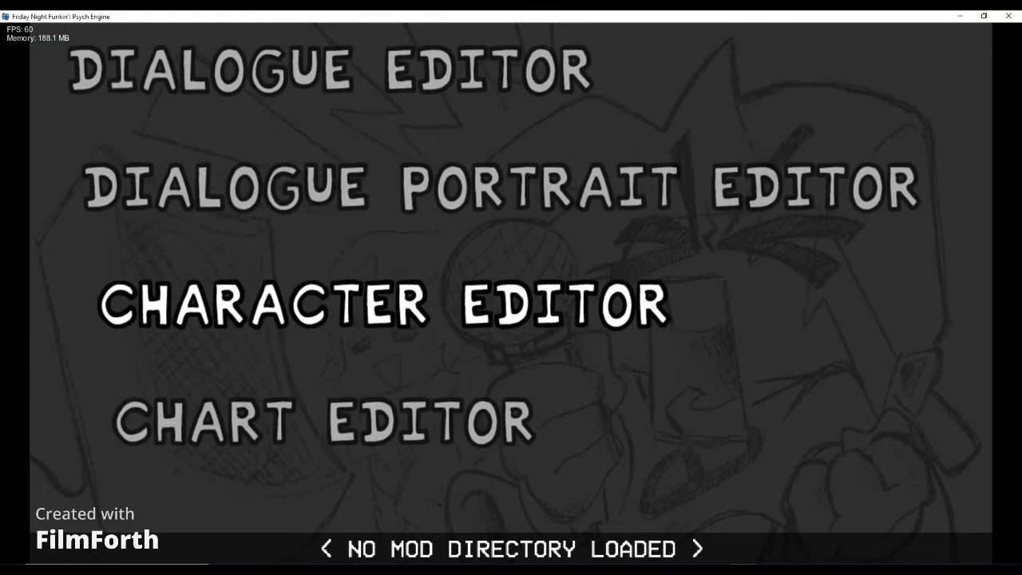
pyautogui.press('Return')
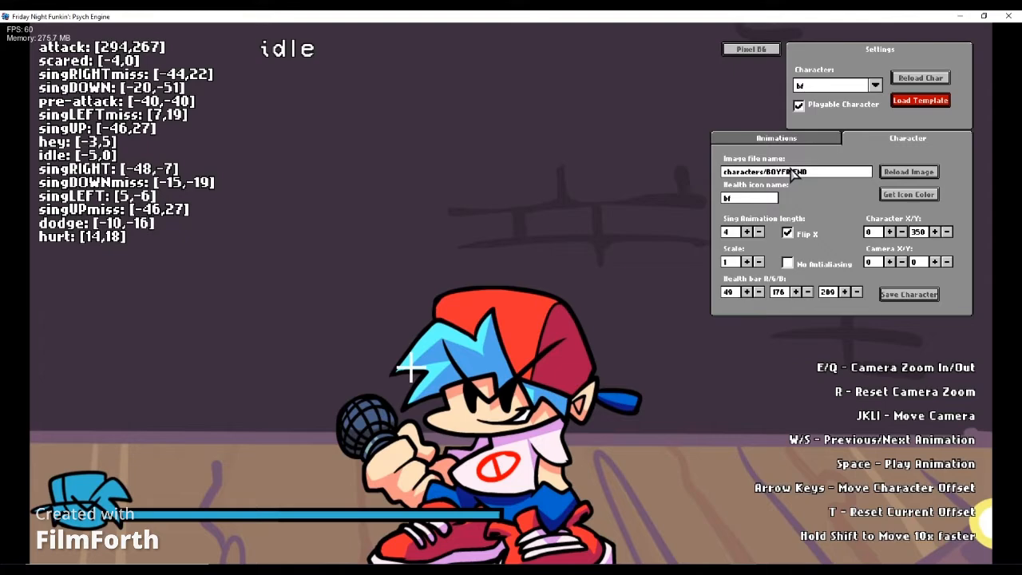
# Load the existing dad character as the base for the new character
pyautogui.press('k')
pyautogui.press('k')
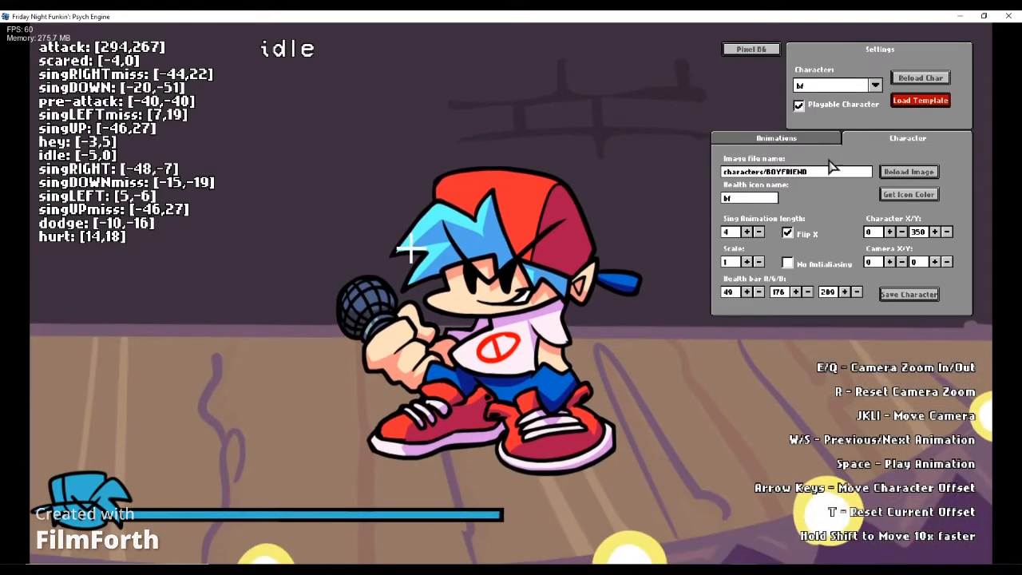
pyautogui.click(837, 93)
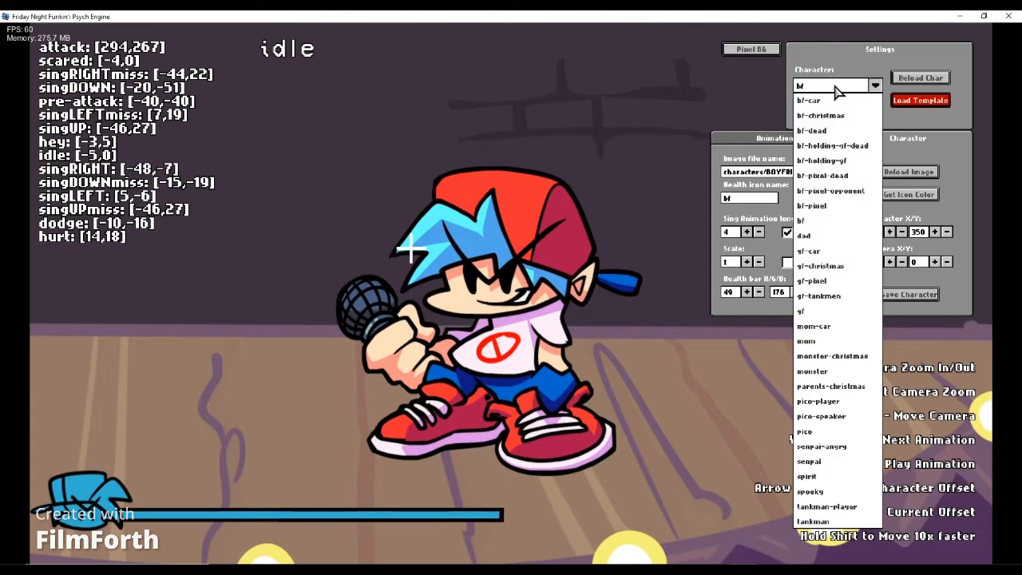
pyautogui.click(835, 87)
pyautogui.click(837, 92)
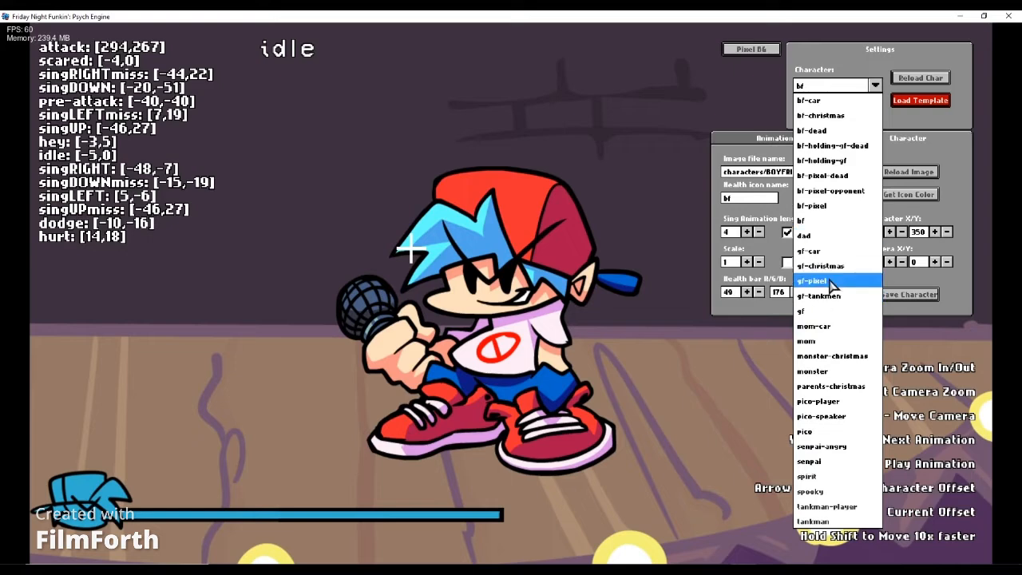
pyautogui.scroll(-3, 823, 355)
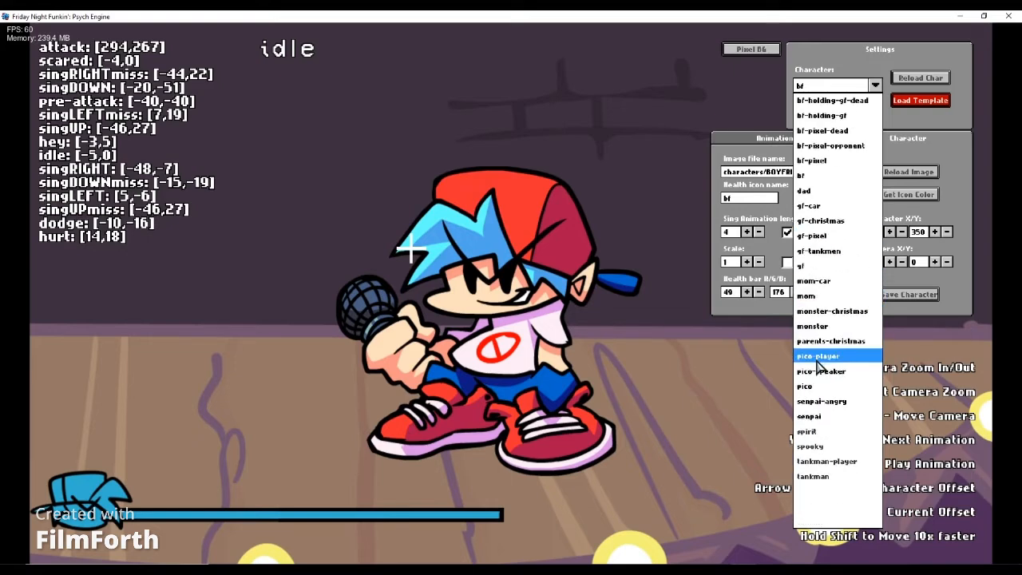
pyautogui.click(815, 191)
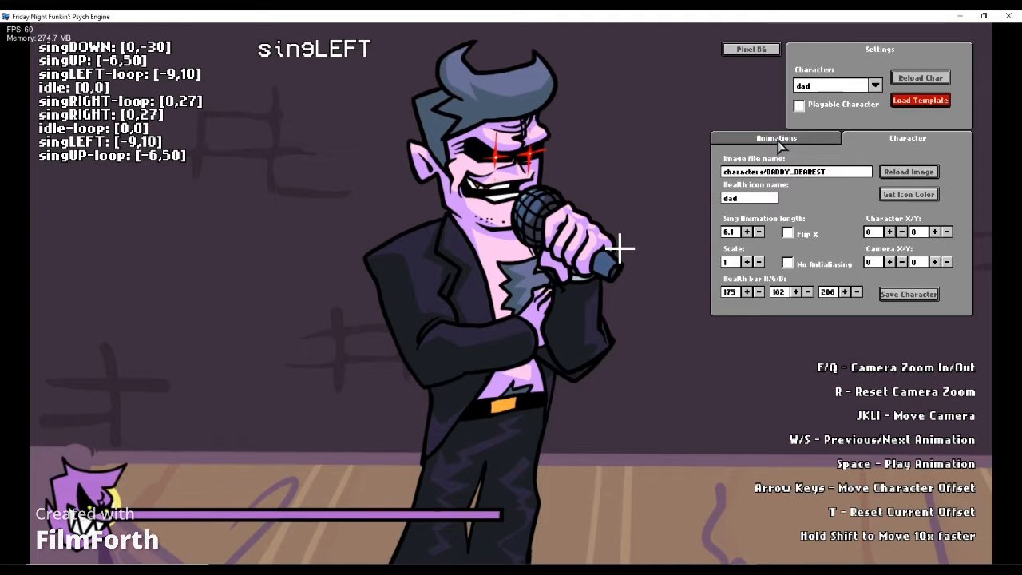
# Remove the singUP-loop, singRIGHT-loop, singLEFT-loop and idle-loop animations from the dad character
pyautogui.click(778, 141)
pyautogui.click(803, 173)
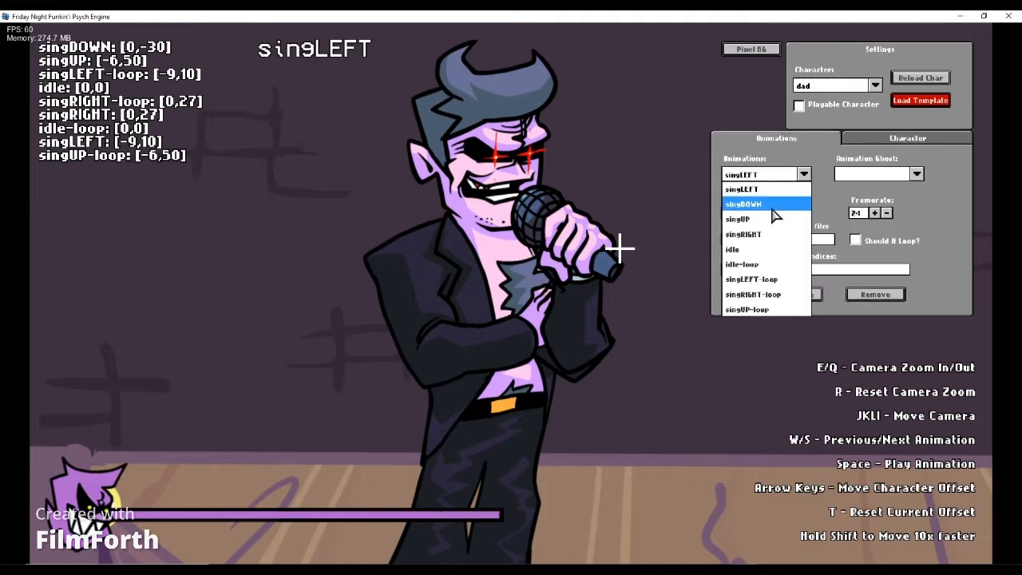
pyautogui.click(765, 315)
pyautogui.click(870, 295)
pyautogui.click(804, 173)
pyautogui.click(759, 279)
pyautogui.click(886, 295)
pyautogui.click(804, 173)
pyautogui.click(750, 278)
pyautogui.click(875, 295)
pyautogui.click(804, 173)
pyautogui.click(743, 264)
pyautogui.click(875, 294)
pyautogui.click(804, 173)
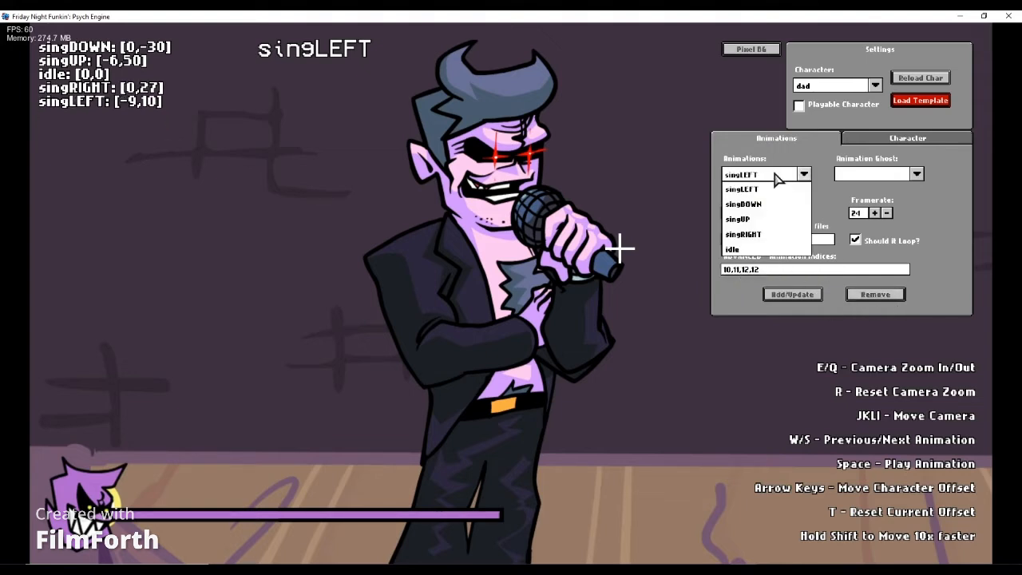
pyautogui.click(779, 176)
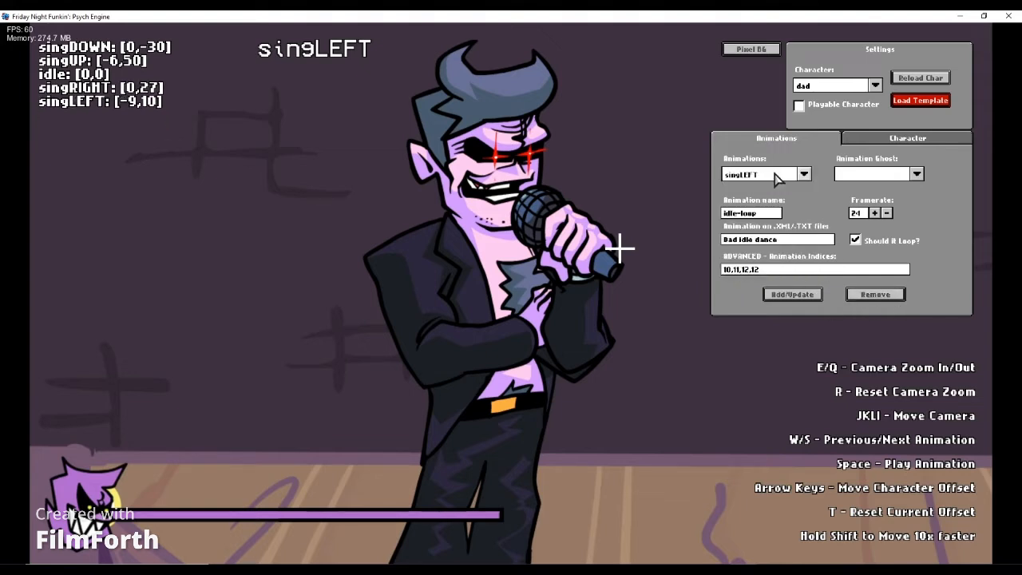
# Set the character's image file name to characters/skeleton-ground and reload the image
pyautogui.click(877, 143)
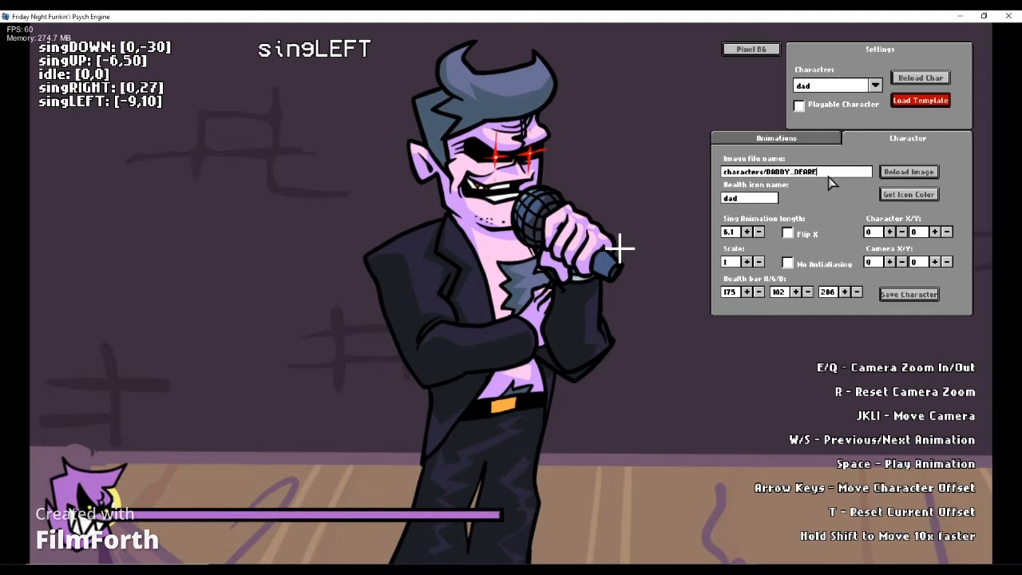
pyautogui.press('BackSpace')
pyautogui.press('BackSpace')
pyautogui.press('BackSpace')
pyautogui.press('BackSpace')
pyautogui.press('BackSpace')
pyautogui.press('BackSpace')
pyautogui.press('BackSpace')
pyautogui.press('BackSpace')
pyautogui.press('BackSpace')
pyautogui.press('BackSpace')
pyautogui.press('BackSpace')
pyautogui.write('skeleton')
pyautogui.click(882, 173)
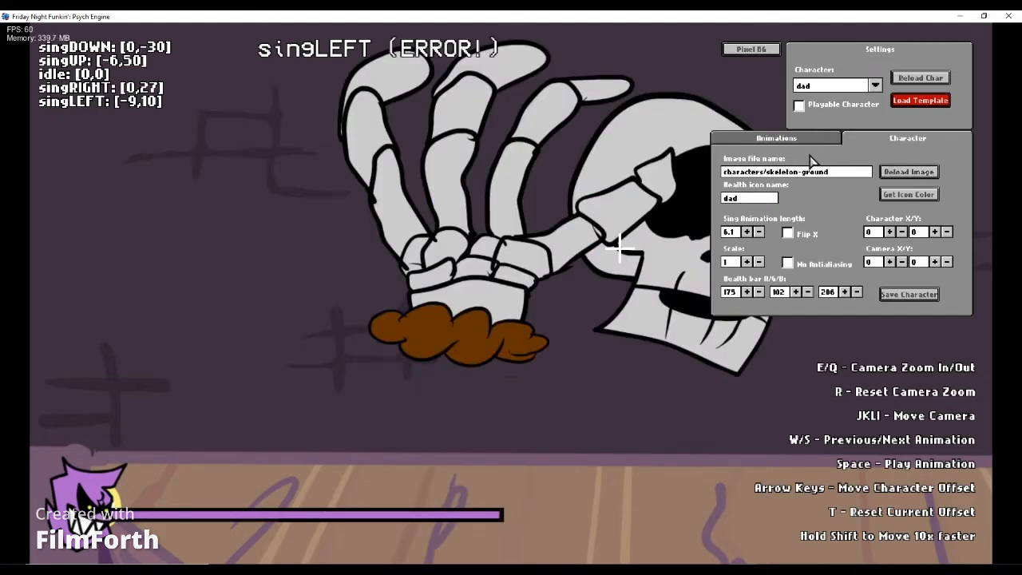
# Set the idle animation's XML name to idle, update it and preview it on the character
pyautogui.click(775, 138)
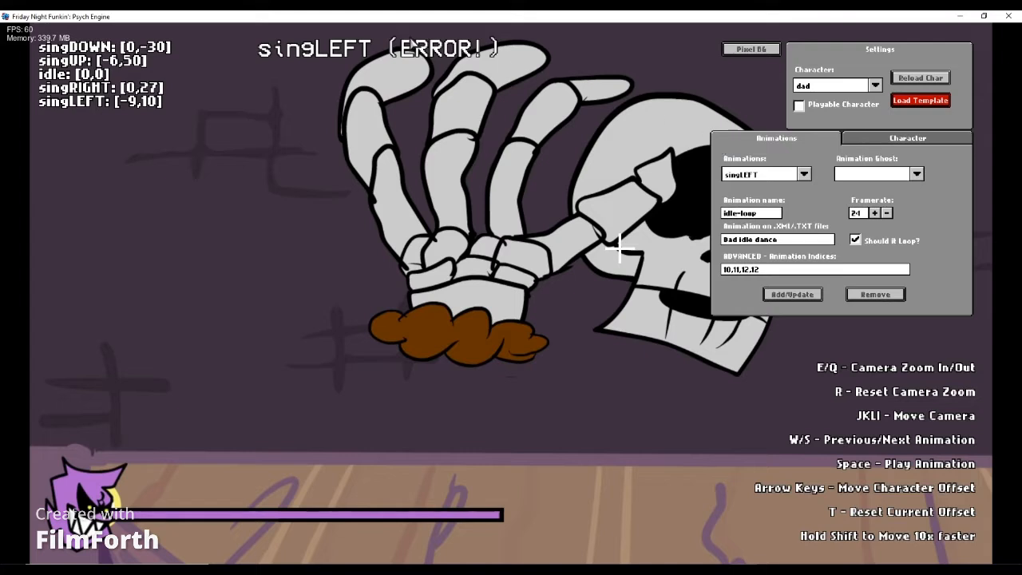
pyautogui.click(804, 174)
pyautogui.click(765, 192)
pyautogui.click(765, 175)
pyautogui.click(743, 250)
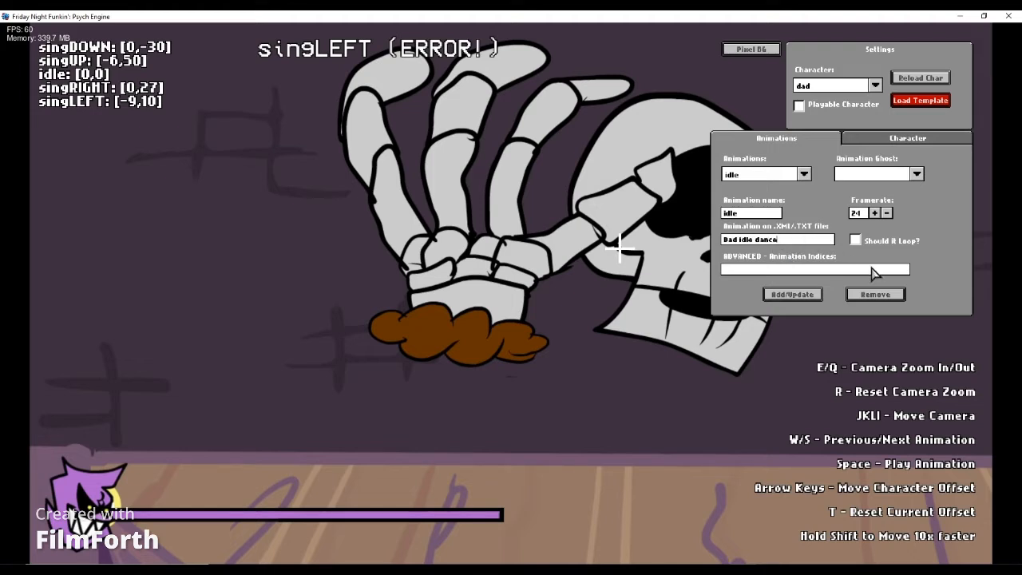
pyautogui.press('BackSpace')
pyautogui.press('BackSpace')
pyautogui.press('BackSpace')
pyautogui.press('BackSpace')
pyautogui.press('BackSpace')
pyautogui.press('BackSpace')
pyautogui.press('BackSpace')
pyautogui.press('BackSpace')
pyautogui.press('BackSpace')
pyautogui.press('BackSpace')
pyautogui.press('BackSpace')
pyautogui.write('idle')
pyautogui.click(813, 295)
pyautogui.press('w')
pyautogui.press('w')
pyautogui.press('w')
pyautogui.press('s')
pyautogui.press('s')
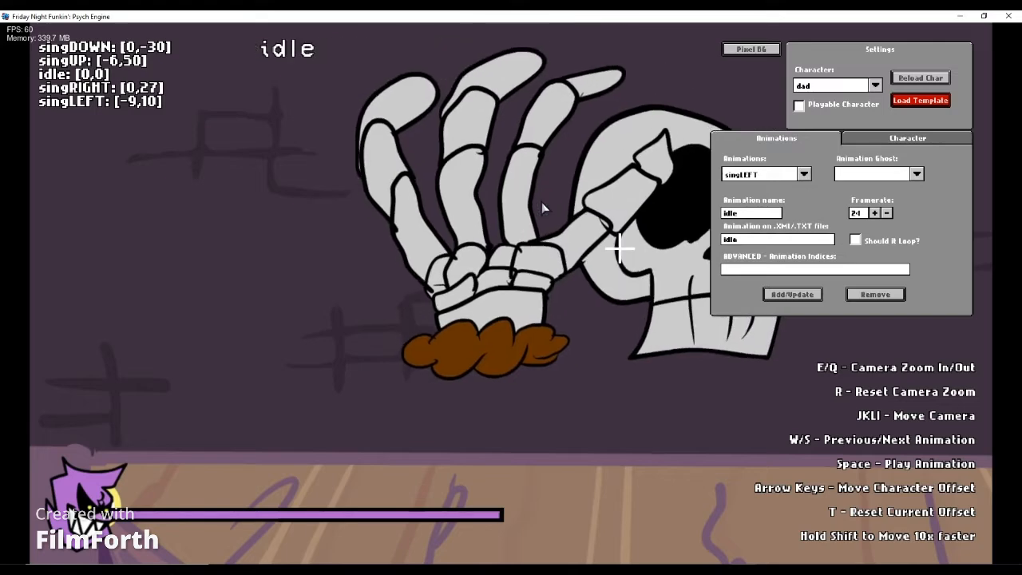
# Place the skeleton on the stage floor by setting the character position to X 30 and Y 290
pyautogui.click(907, 141)
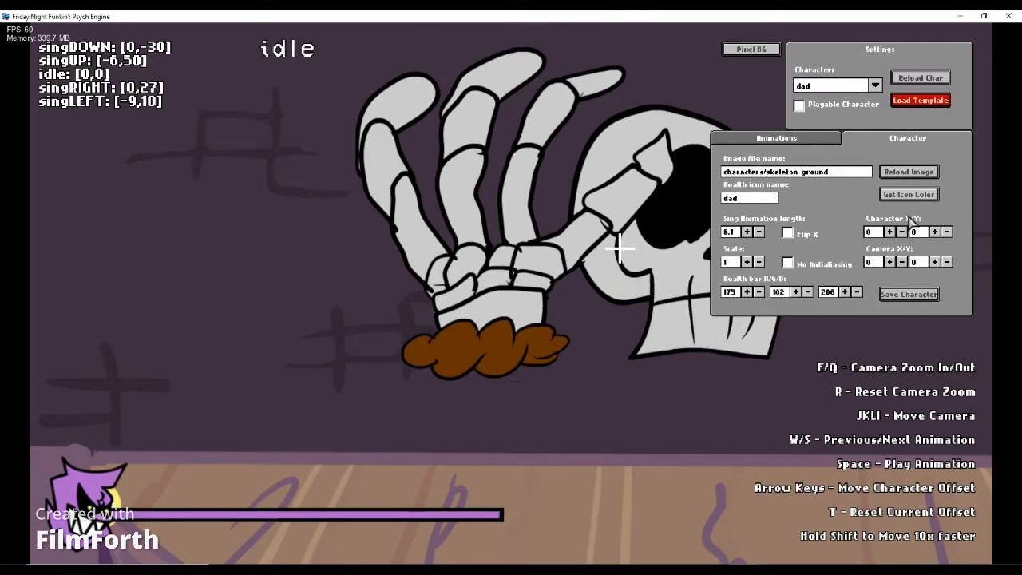
pyautogui.click(798, 142)
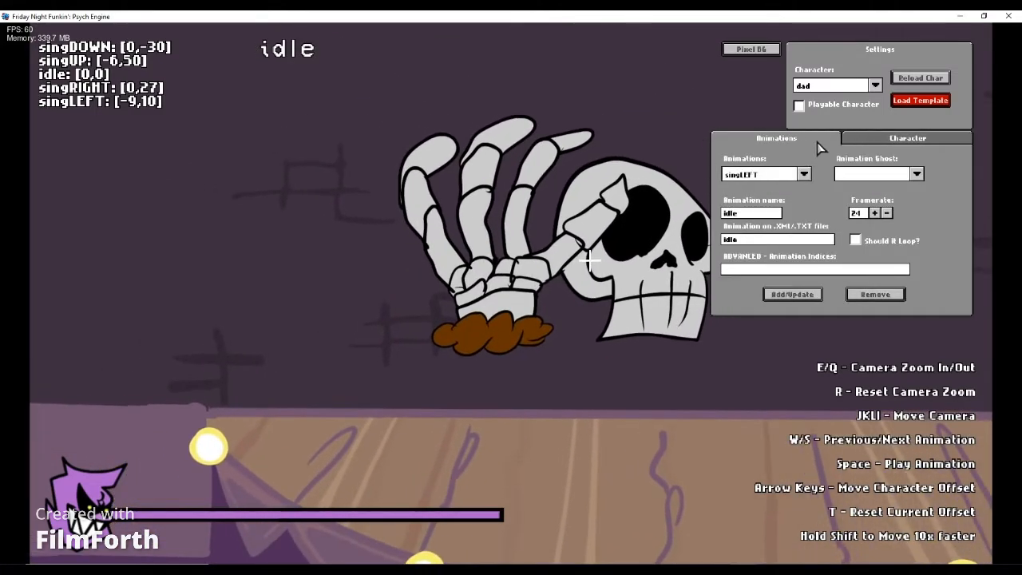
pyautogui.press('l')
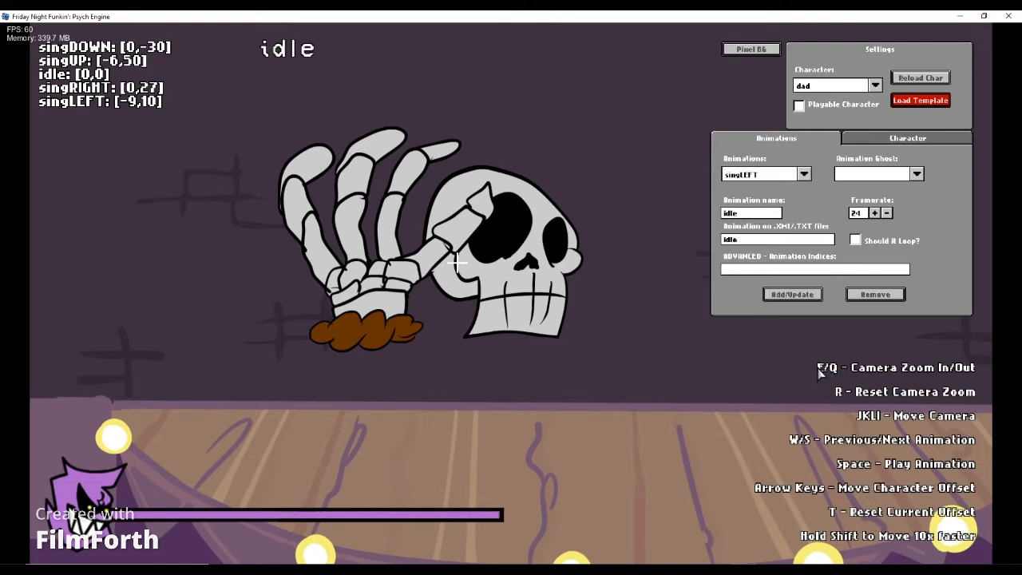
pyautogui.click(896, 141)
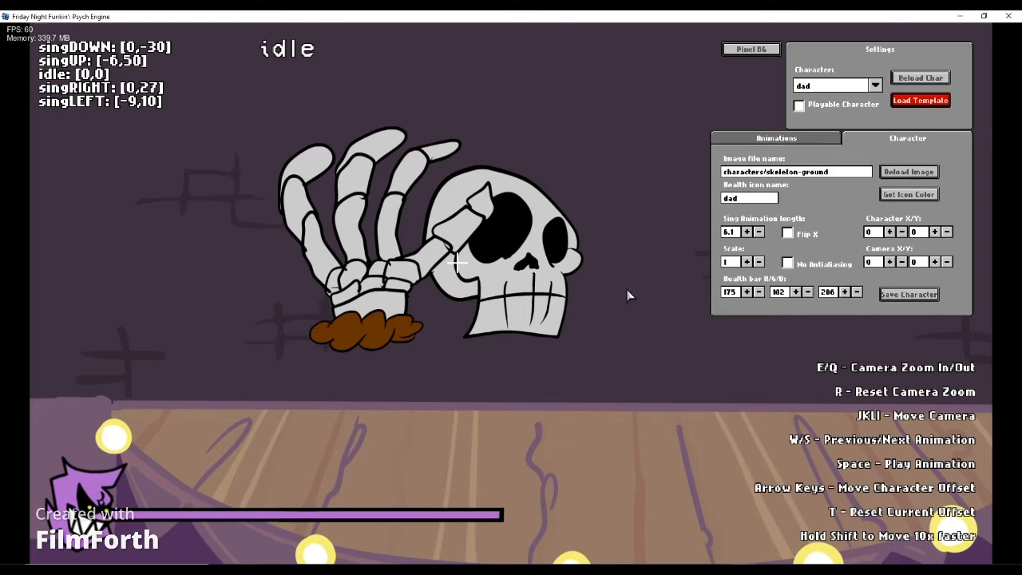
pyautogui.click(935, 233)
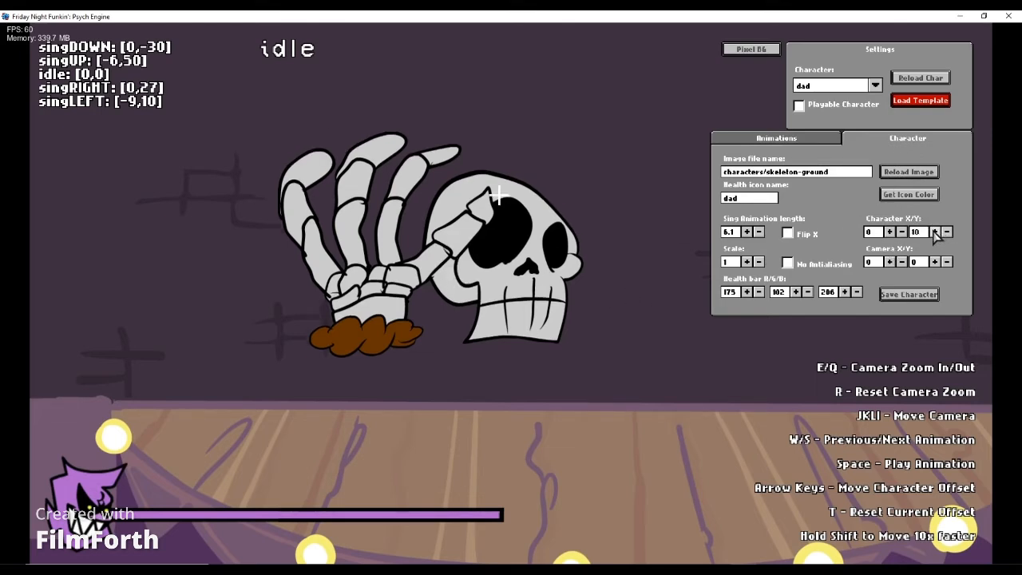
pyautogui.click(935, 233)
pyautogui.click(935, 233)
pyautogui.click(936, 233)
pyautogui.click(935, 233)
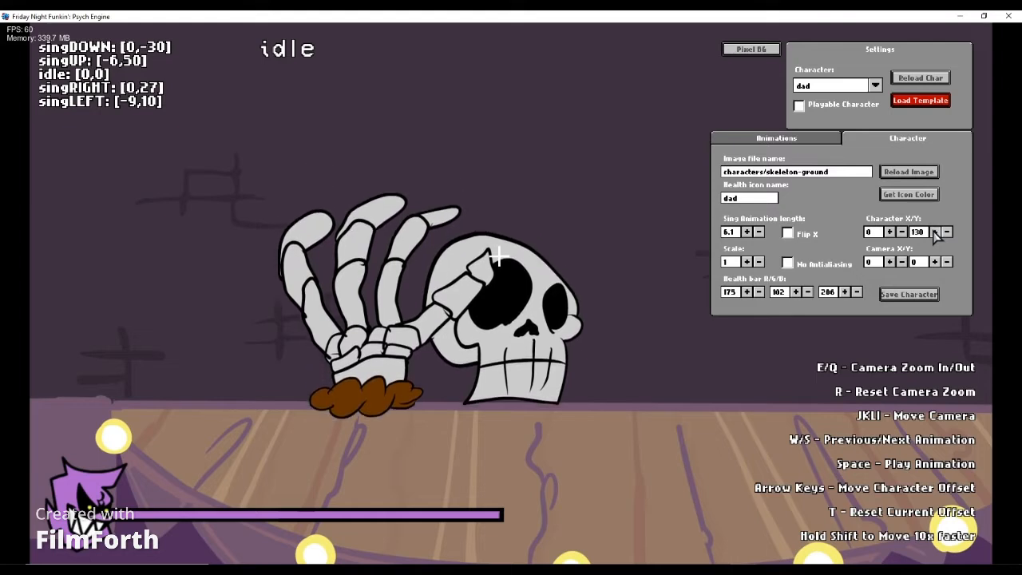
pyautogui.click(935, 232)
pyautogui.click(935, 232)
pyautogui.click(936, 233)
pyautogui.click(935, 232)
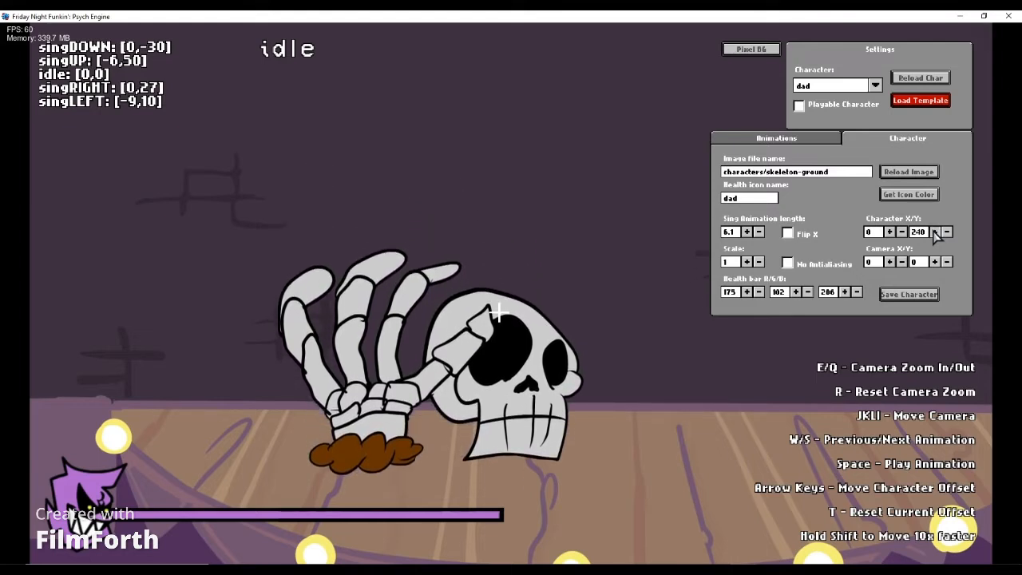
pyautogui.click(935, 232)
pyautogui.click(935, 233)
pyautogui.click(935, 232)
pyautogui.click(935, 233)
pyautogui.click(935, 232)
pyautogui.click(889, 232)
pyautogui.click(889, 232)
pyautogui.click(889, 232)
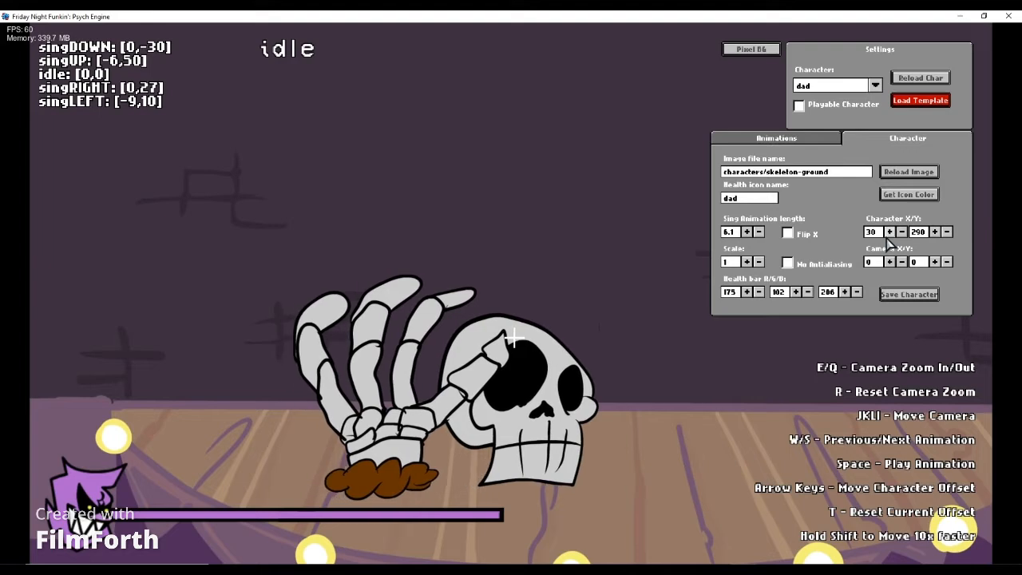
# Examine the singLEFT and singDOWN animation entries and the character's general settings
pyautogui.click(791, 139)
pyautogui.click(801, 177)
pyautogui.click(768, 188)
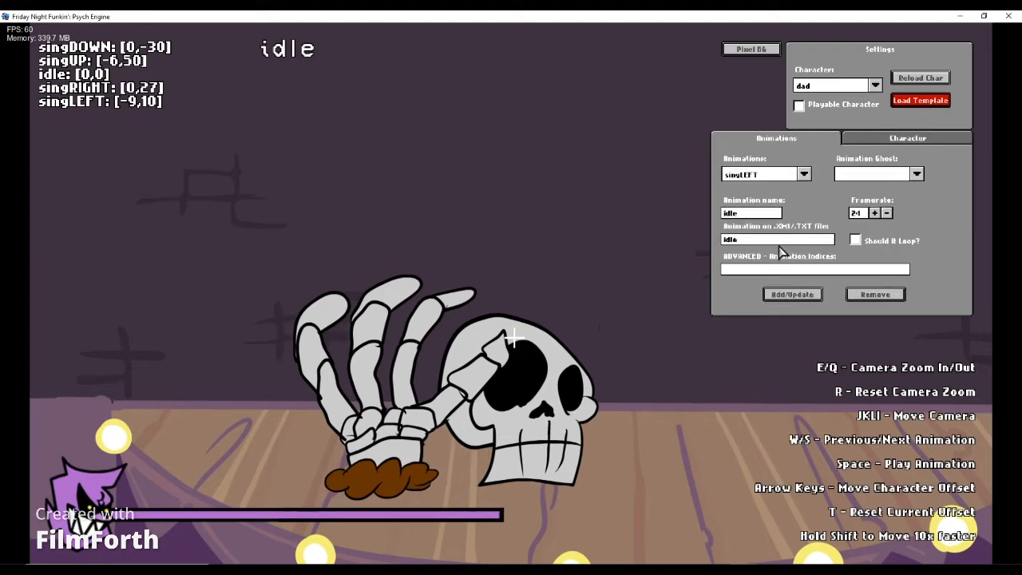
pyautogui.click(759, 182)
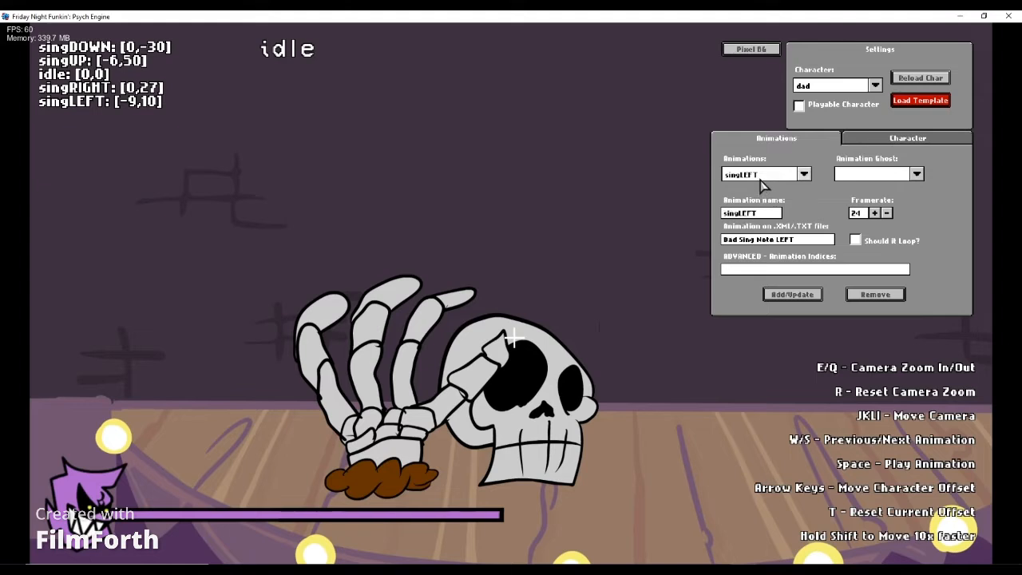
pyautogui.click(761, 183)
pyautogui.click(833, 201)
pyautogui.click(804, 174)
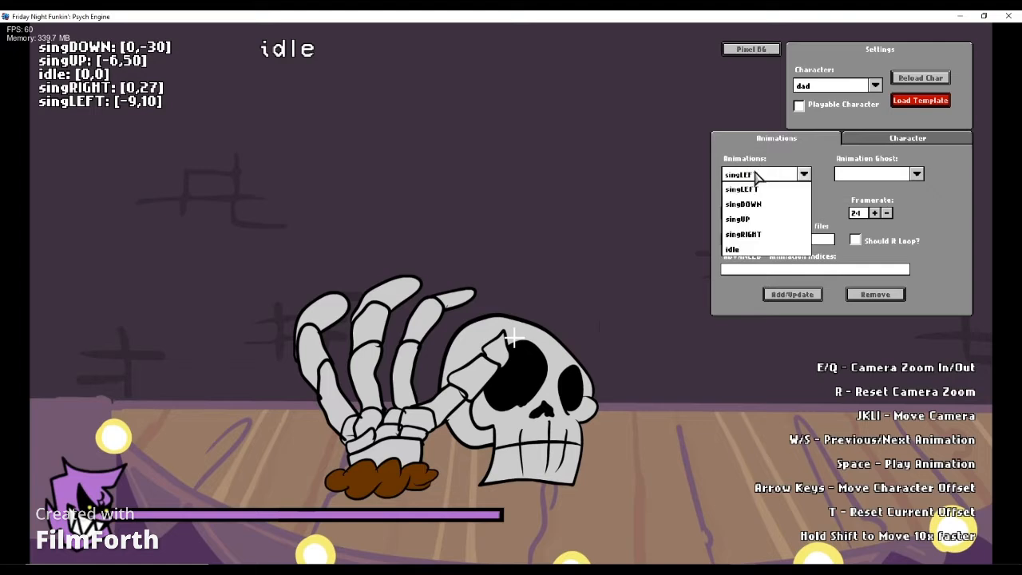
pyautogui.click(779, 189)
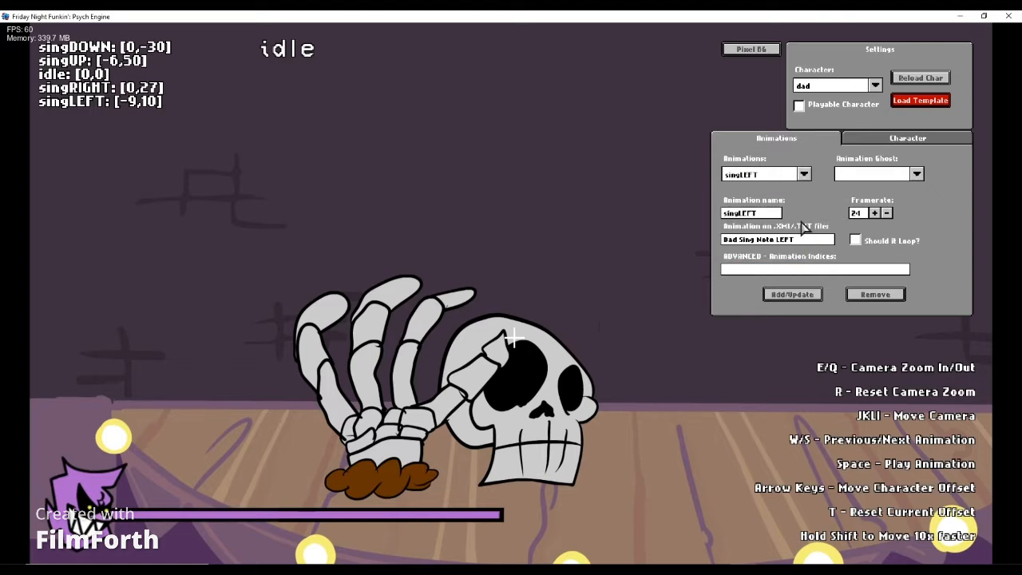
pyautogui.click(773, 173)
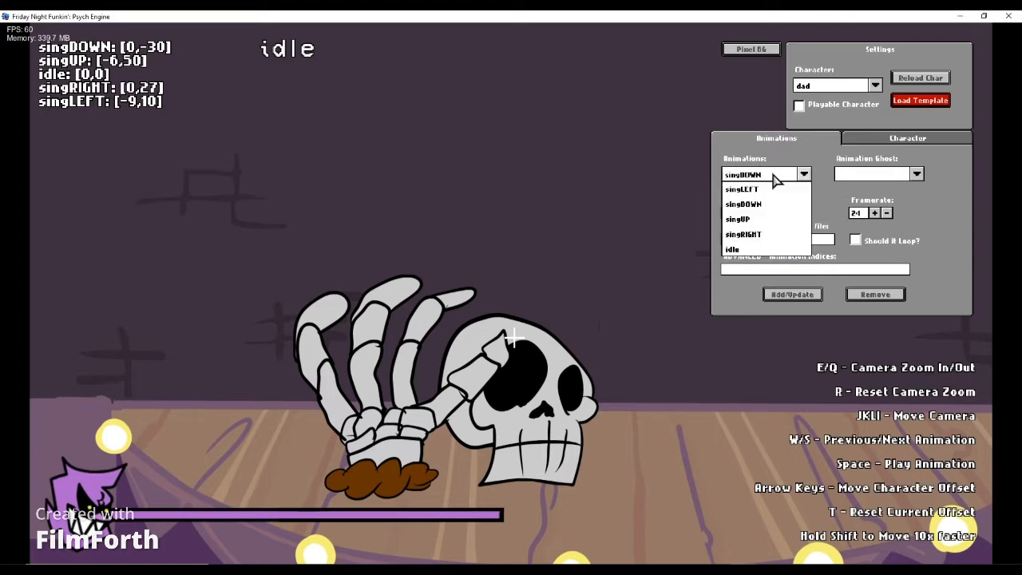
pyautogui.click(779, 201)
pyautogui.click(888, 144)
pyautogui.click(820, 144)
pyautogui.click(839, 176)
pyautogui.click(853, 159)
pyautogui.click(851, 140)
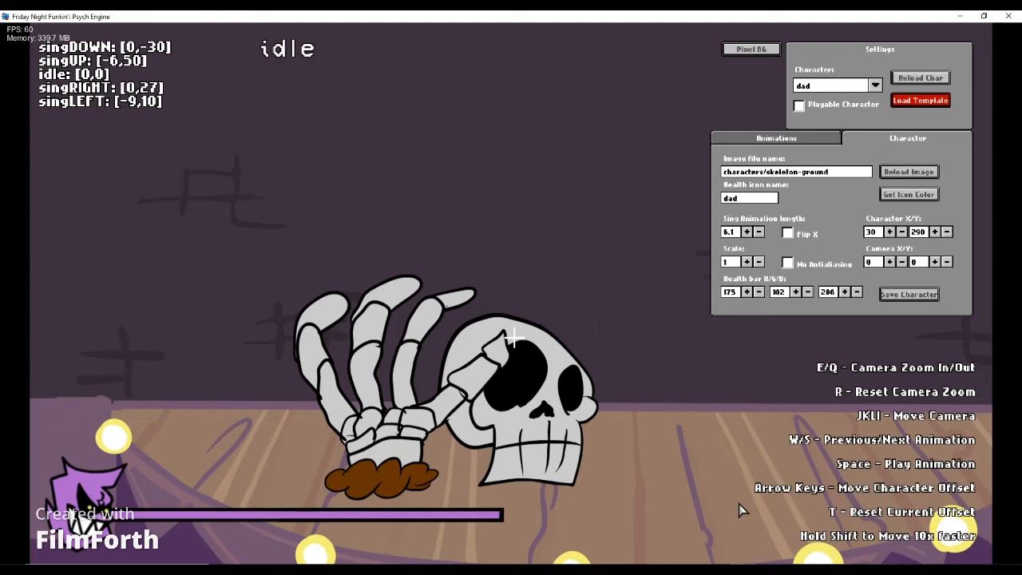
pyautogui.hotkey('alt', 'Tab')
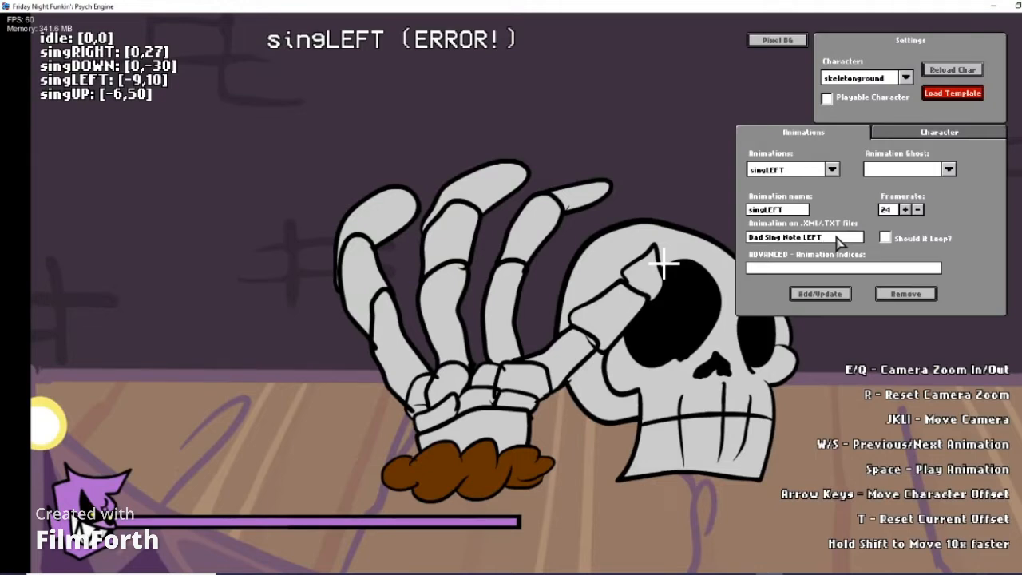
# Set the singLEFT animation's XML name to left and update the animation
pyautogui.press('BackSpace')
pyautogui.press('BackSpace')
pyautogui.press('BackSpace')
pyautogui.press('BackSpace')
pyautogui.press('BackSpace')
pyautogui.press('BackSpace')
pyautogui.press('BackSpace')
pyautogui.press('BackSpace')
pyautogui.press('BackSpace')
pyautogui.press('BackSpace')
pyautogui.press('BackSpace')
pyautogui.press('BackSpace')
pyautogui.press('BackSpace')
pyautogui.press('BackSpace')
pyautogui.press('BackSpace')
pyautogui.press('BackSpace')
pyautogui.press('BackSpace')
pyautogui.press('BackSpace')
pyautogui.write('left')
pyautogui.click(822, 294)
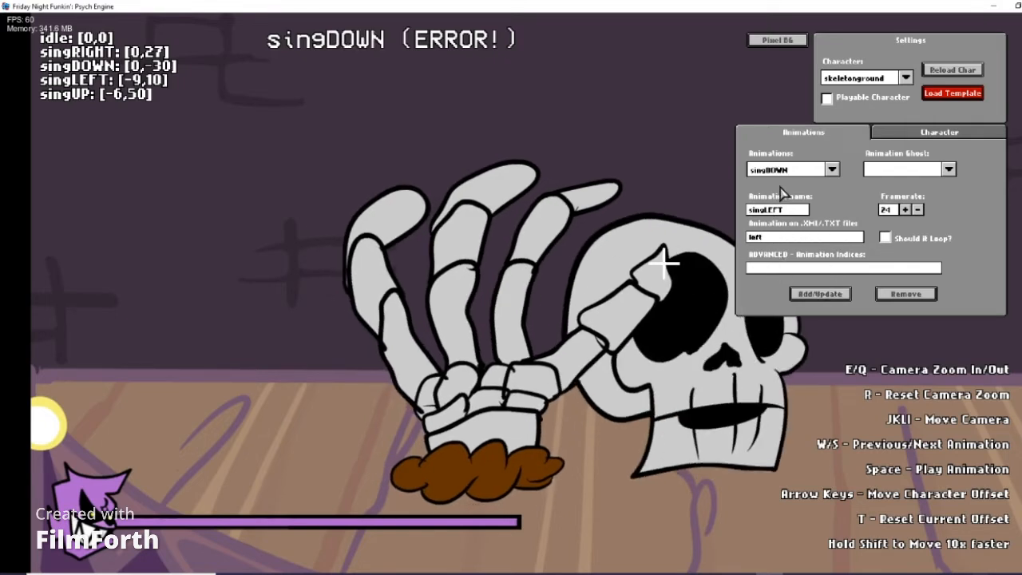
# Set the singDOWN animation's XML name to down and update the animation
pyautogui.click(833, 170)
pyautogui.click(791, 183)
pyautogui.press('BackSpace')
pyautogui.press('BackSpace')
pyautogui.press('BackSpace')
pyautogui.press('BackSpace')
pyautogui.press('BackSpace')
pyautogui.press('BackSpace')
pyautogui.press('BackSpace')
pyautogui.press('BackSpace')
pyautogui.press('BackSpace')
pyautogui.press('BackSpace')
pyautogui.press('BackSpace')
pyautogui.press('BackSpace')
pyautogui.press('BackSpace')
pyautogui.press('BackSpace')
pyautogui.press('BackSpace')
pyautogui.press('BackSpace')
pyautogui.write('down')
pyautogui.click(821, 294)
# Replace the singRIGHT animation's template XML name with the skeleton's matching animation name and update the animation
pyautogui.click(832, 169)
pyautogui.click(808, 200)
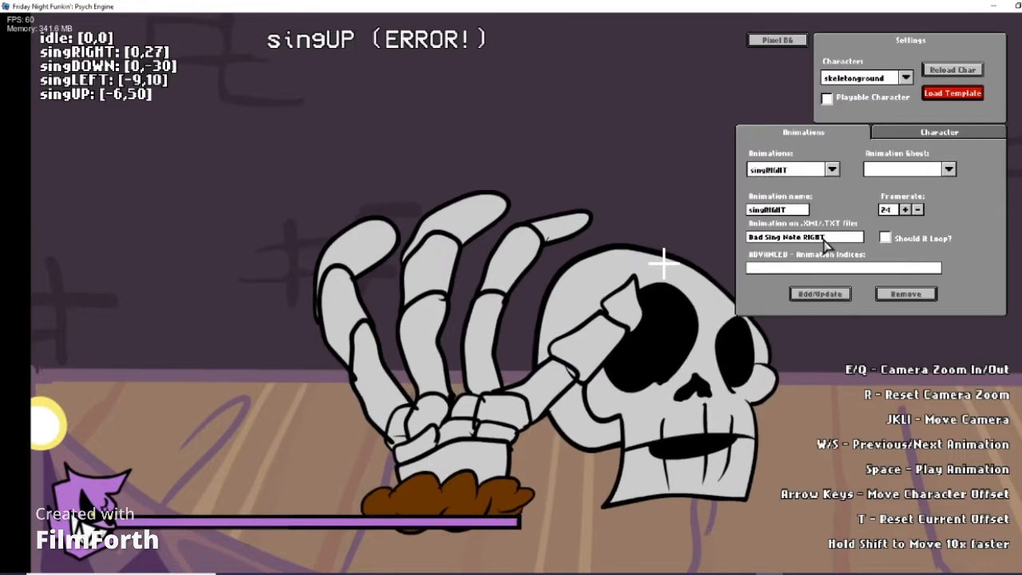
pyautogui.press('BackSpace')
pyautogui.press('BackSpace')
pyautogui.press('BackSpace')
pyautogui.press('BackSpace')
pyautogui.press('BackSpace')
pyautogui.press('BackSpace')
pyautogui.press('BackSpace')
pyautogui.press('BackSpace')
pyautogui.press('BackSpace')
pyautogui.press('BackSpace')
pyautogui.press('BackSpace')
pyautogui.press('BackSpace')
pyautogui.press('BackSpace')
pyautogui.press('BackSpace')
pyautogui.press('BackSpace')
pyautogui.press('BackSpace')
pyautogui.press('BackSpace')
pyautogui.press('BackSpace')
pyautogui.press('BackSpace')
pyautogui.click(820, 294)
# Set the singUP animation's XML name to up and update the animation
pyautogui.click(832, 170)
pyautogui.click(807, 198)
pyautogui.write('UP')
pyautogui.press('BackSpace')
pyautogui.press('BackSpace')
pyautogui.press('BackSpace')
pyautogui.press('BackSpace')
pyautogui.press('BackSpace')
pyautogui.press('BackSpace')
pyautogui.press('BackSpace')
pyautogui.press('BackSpace')
pyautogui.press('BackSpace')
pyautogui.press('BackSpace')
pyautogui.press('BackSpace')
pyautogui.press('BackSpace')
pyautogui.write('up')
pyautogui.click(812, 293)
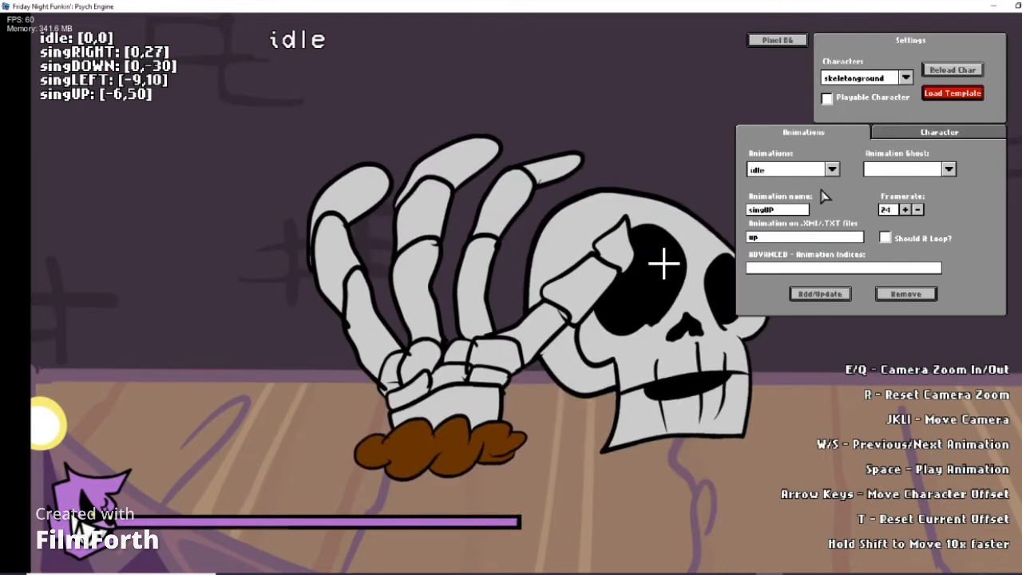
# Load the idle animation's entry, show the idle ghost, and compare idle with singUP
pyautogui.click(833, 170)
pyautogui.click(807, 187)
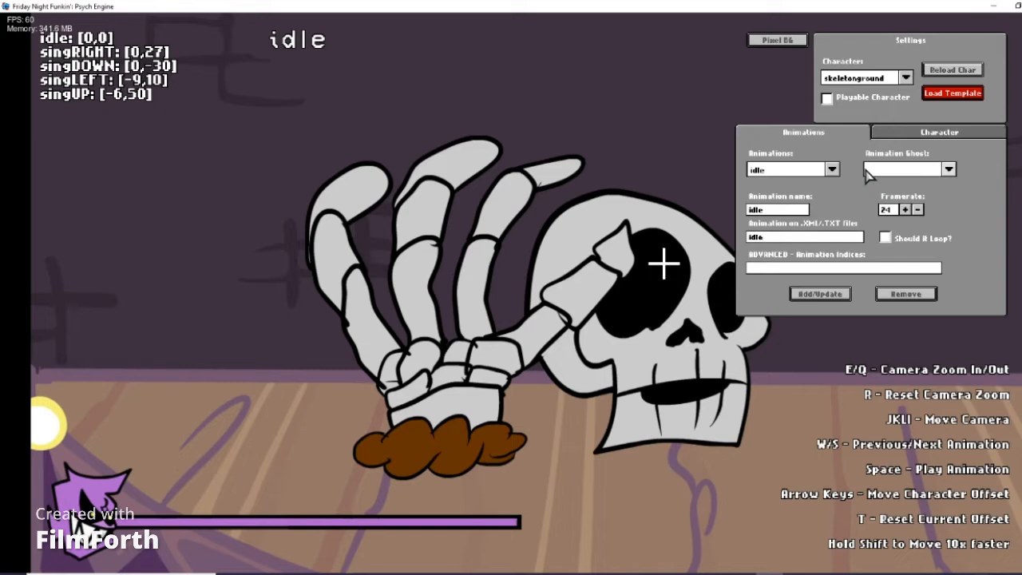
pyautogui.click(879, 173)
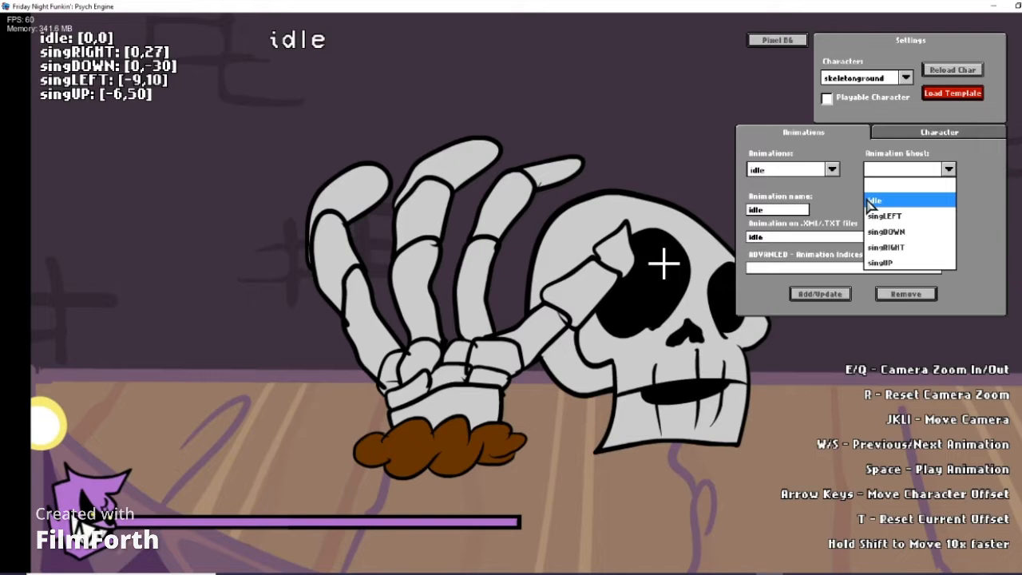
pyautogui.click(874, 200)
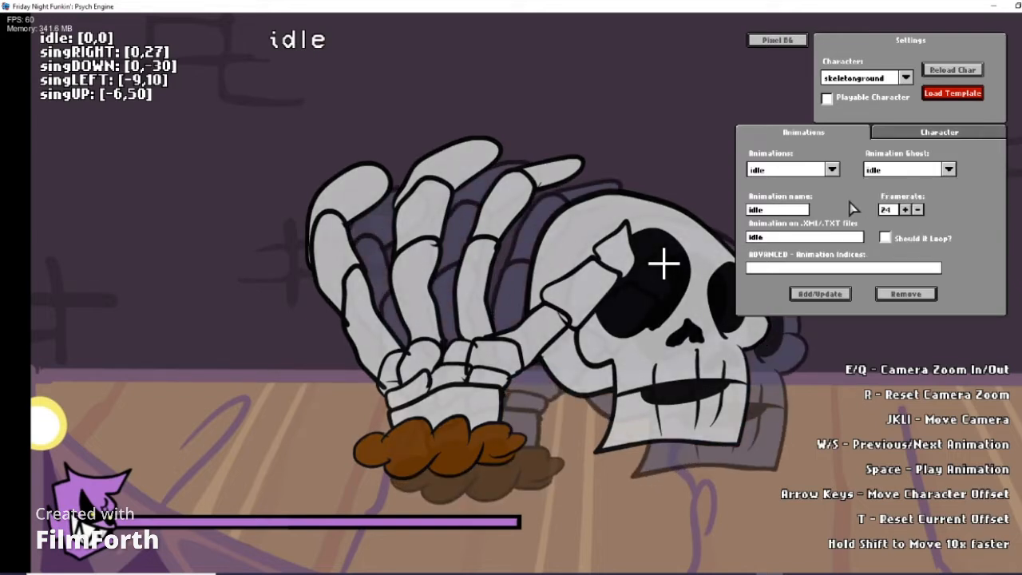
pyautogui.press('w')
pyautogui.press('s')
pyautogui.press('w')
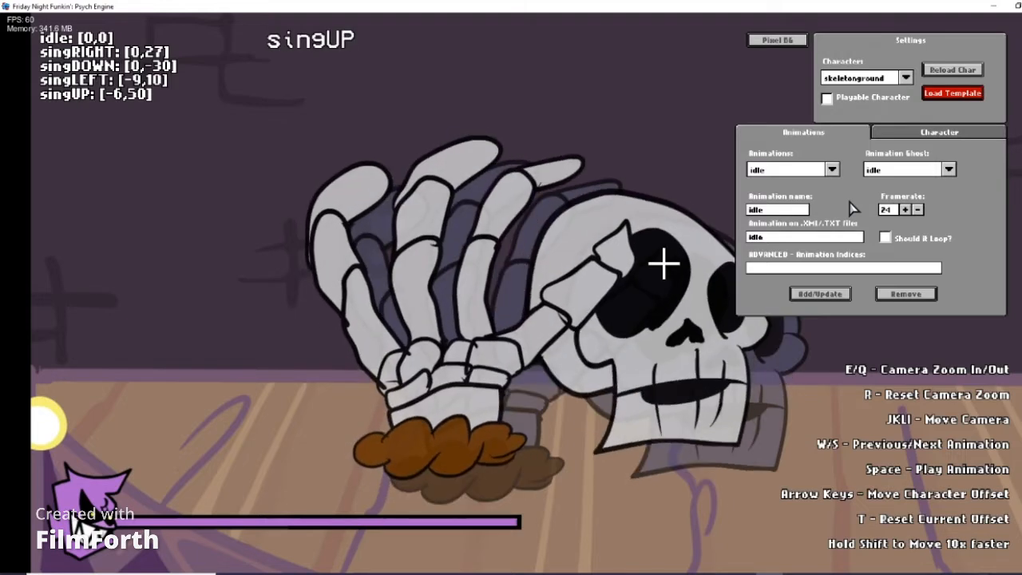
pyautogui.press('s')
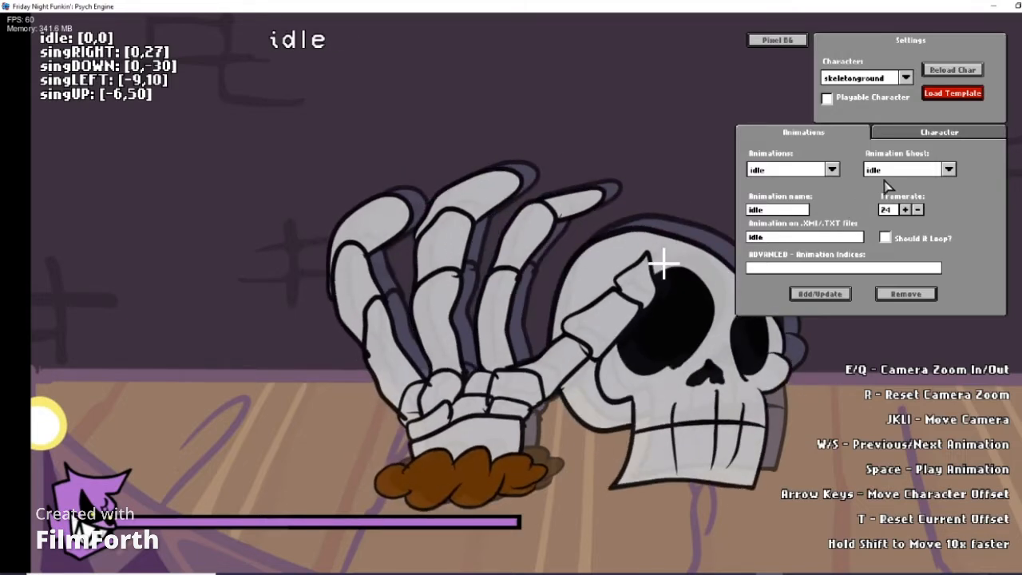
# Refresh the idle ghost and shift the idle animation's offset to -20, 10
pyautogui.click(889, 170)
pyautogui.click(877, 200)
pyautogui.hotkey('shift', 'Left')
pyautogui.hotkey('shift', 'Left')
pyautogui.hotkey('shift', 'Right')
pyautogui.hotkey('shift', 'Right')
pyautogui.hotkey('shift', 'Up')
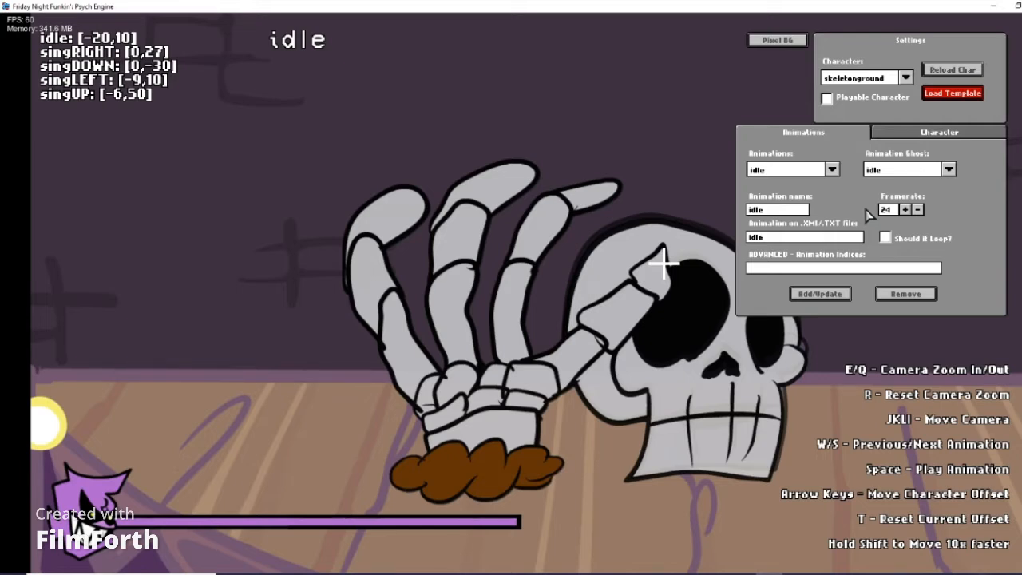
# Compare the singing animations' positions against the idle ghost
pyautogui.click(879, 173)
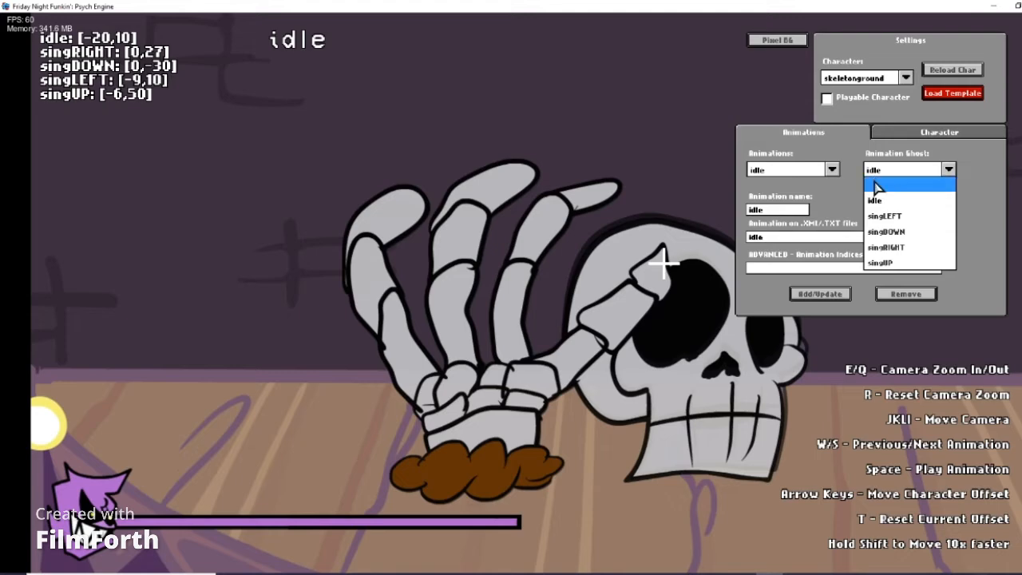
pyautogui.click(880, 172)
pyautogui.press('s')
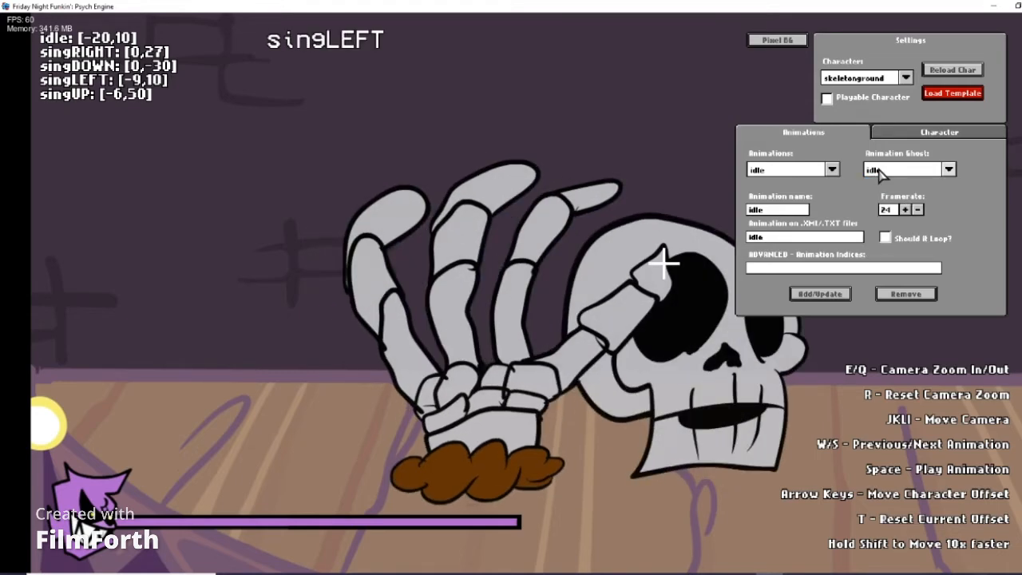
pyautogui.press('s')
pyautogui.press('s')
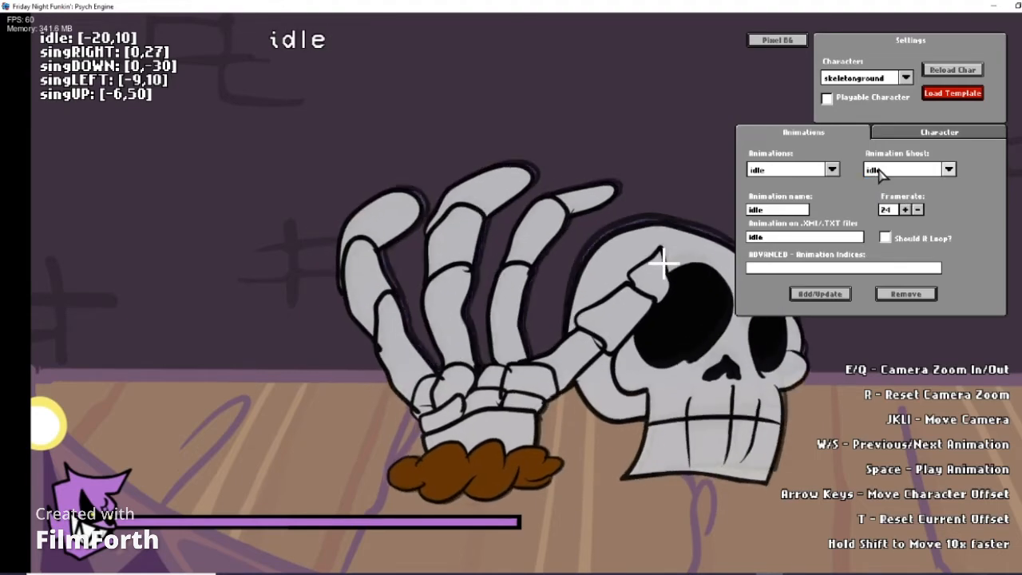
# Try singLEFT and singDOWN as the animation ghost, and settle on singUP
pyautogui.click(878, 176)
pyautogui.click(887, 223)
pyautogui.click(885, 176)
pyautogui.click(887, 237)
pyautogui.click(891, 175)
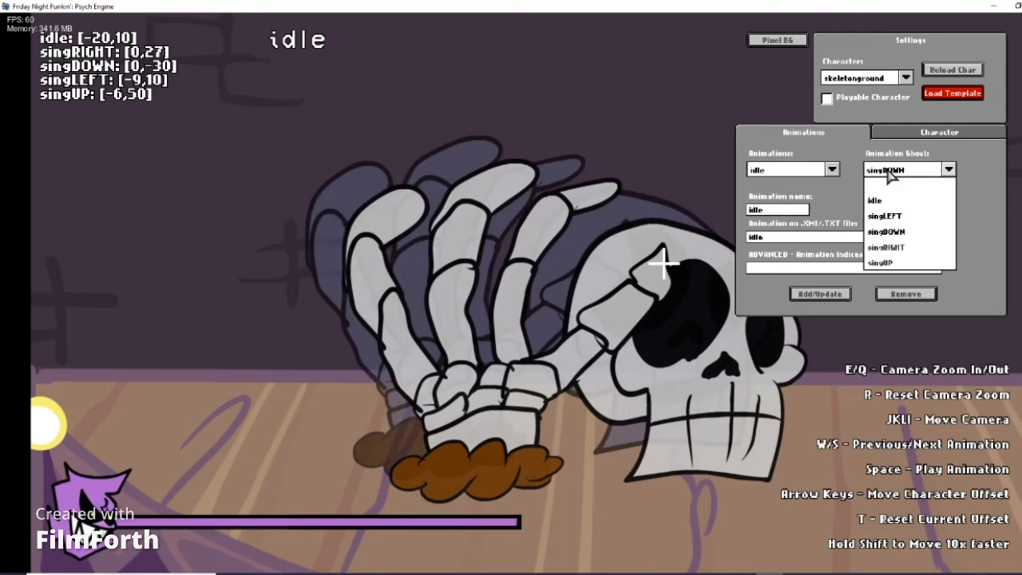
pyautogui.click(883, 265)
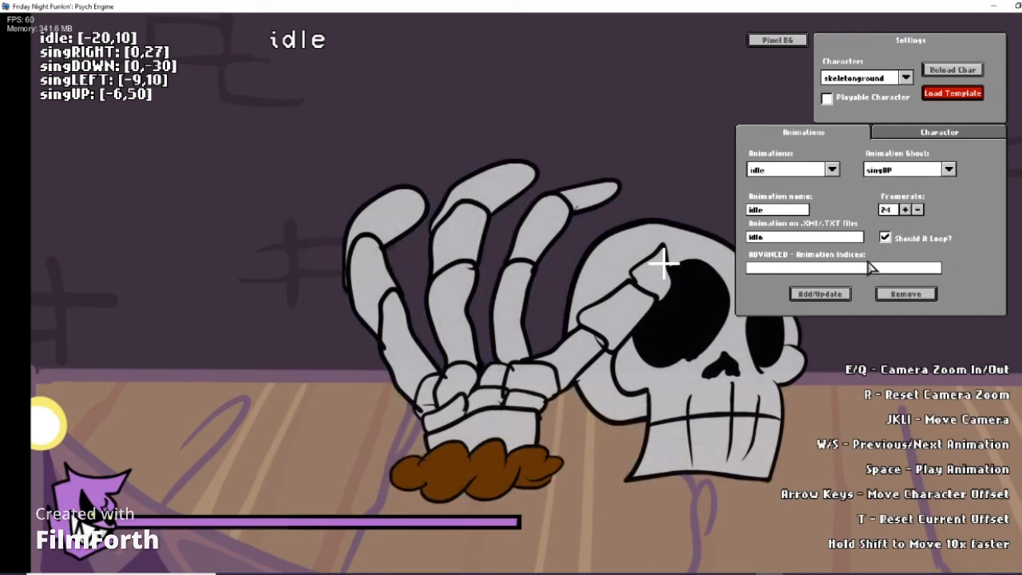
# Move the idle animation down and left to offset 20, -20
pyautogui.hotkey('shift', 'Left')
pyautogui.hotkey('shift', 'Left')
pyautogui.hotkey('shift', 'Down')
pyautogui.hotkey('shift', 'Down')
pyautogui.hotkey('shift', 'Left')
pyautogui.hotkey('shift', 'Left')
pyautogui.hotkey('shift', 'Down')
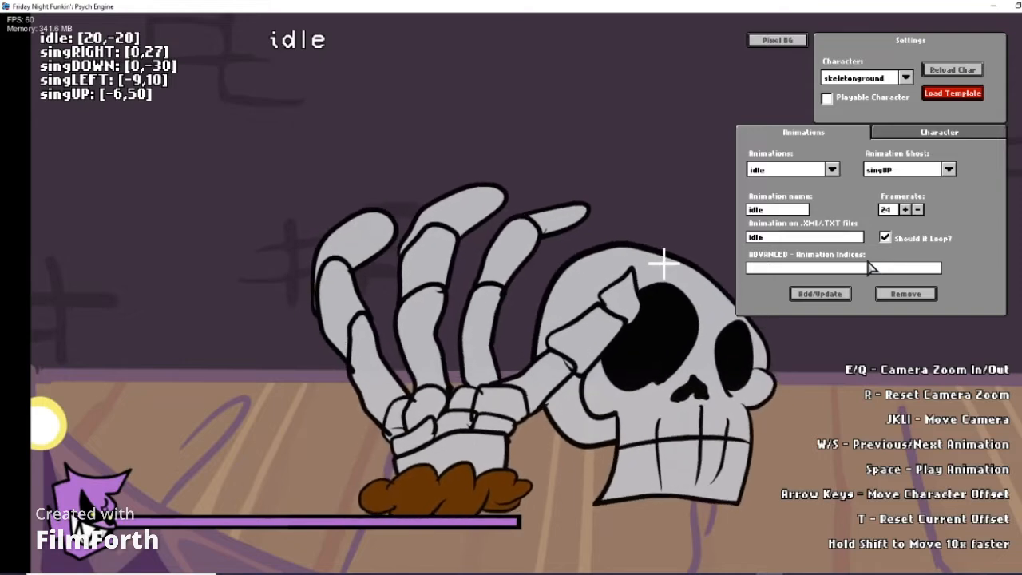
# Cycle through the singing animations against the repositioned idle pose and reapply the singUP ghost
pyautogui.press('s')
pyautogui.press('s')
pyautogui.press('s')
pyautogui.press('w')
pyautogui.press('w')
pyautogui.press('w')
pyautogui.press('w')
pyautogui.click(884, 173)
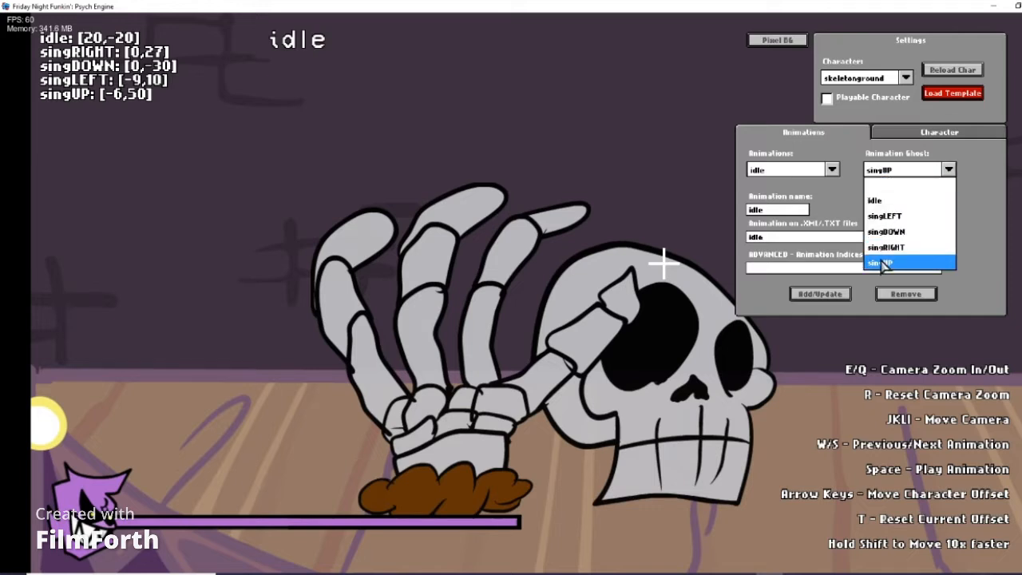
pyautogui.click(878, 263)
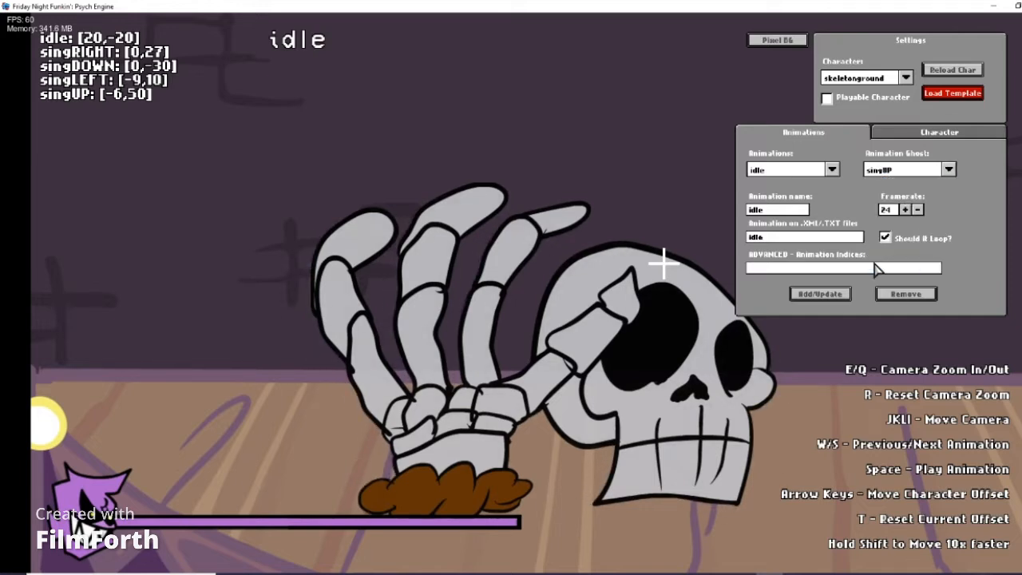
# Align the singUP animation with the ghosted pose by setting its offset to -3, -19
pyautogui.press('w')
pyautogui.press('s')
pyautogui.press('w')
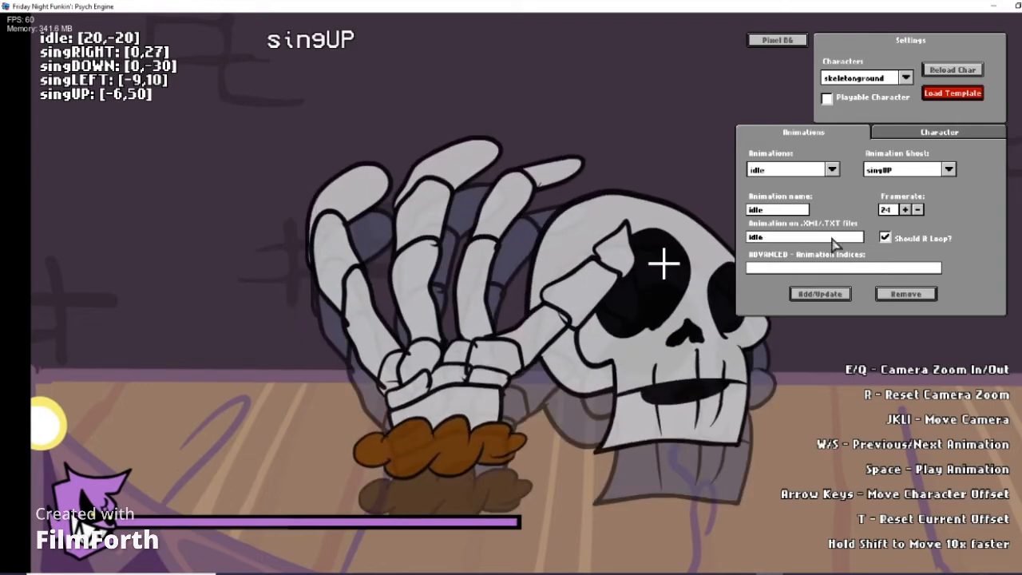
pyautogui.press('s')
pyautogui.press('w')
pyautogui.hotkey('shift', 'Down')
pyautogui.hotkey('shift', 'Down')
pyautogui.hotkey('shift', 'Down')
pyautogui.hotkey('shift', 'Down')
pyautogui.hotkey('shift', 'Down')
pyautogui.hotkey('shift', 'Down')
pyautogui.hotkey('shift', 'Right')
pyautogui.hotkey('shift', 'Down')
pyautogui.hotkey('shift', 'Down')
pyautogui.hotkey('shift', 'Left')
pyautogui.hotkey('shift', 'Up')
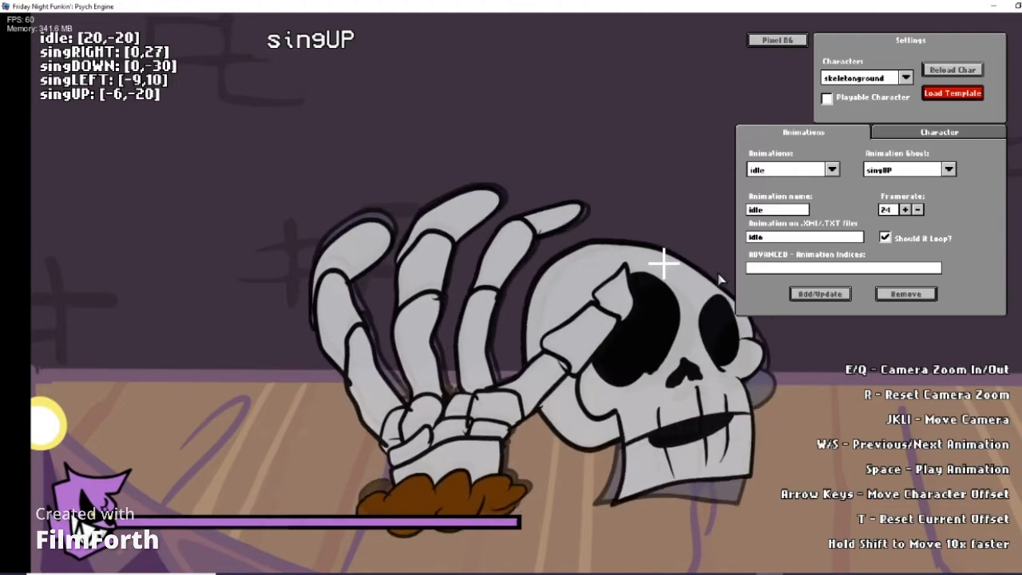
pyautogui.press('Right')
pyautogui.press('Right')
pyautogui.press('Right')
pyautogui.press('Right')
pyautogui.press('Right')
pyautogui.press('Left')
pyautogui.press('Up')
pyautogui.press('Left')
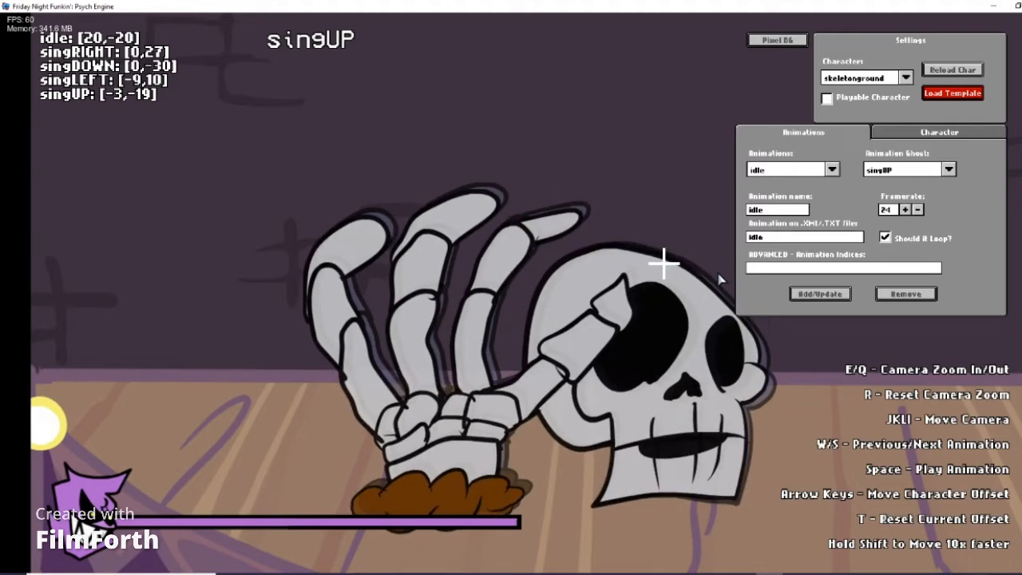
# Align the singLEFT animation with the ghosted pose by setting its offset to 41, -20
pyautogui.press('s')
pyautogui.press('w')
pyautogui.press('w')
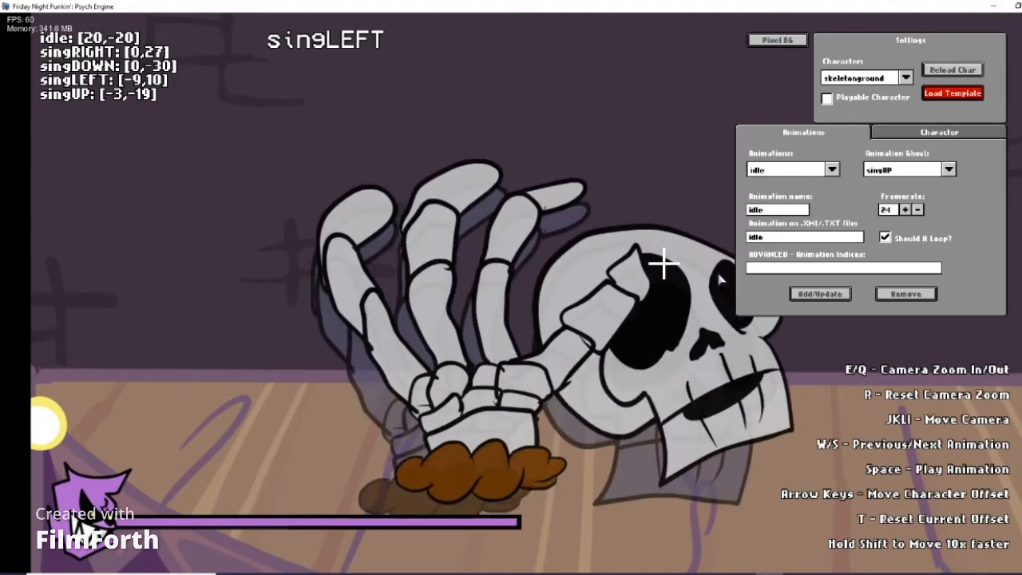
pyautogui.hotkey('shift', 'Left')
pyautogui.hotkey('shift', 'Left')
pyautogui.hotkey('shift', 'Left')
pyautogui.hotkey('shift', 'Left')
pyautogui.hotkey('shift', 'Down')
pyautogui.hotkey('shift', 'Left')
pyautogui.hotkey('shift', 'Down')
pyautogui.hotkey('shift', 'Left')
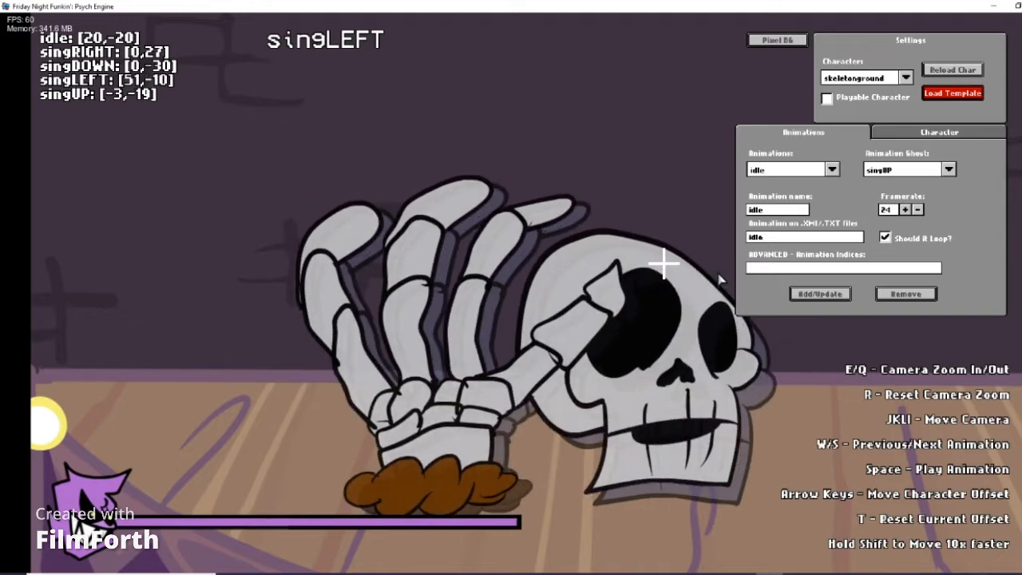
pyautogui.hotkey('shift', 'Down')
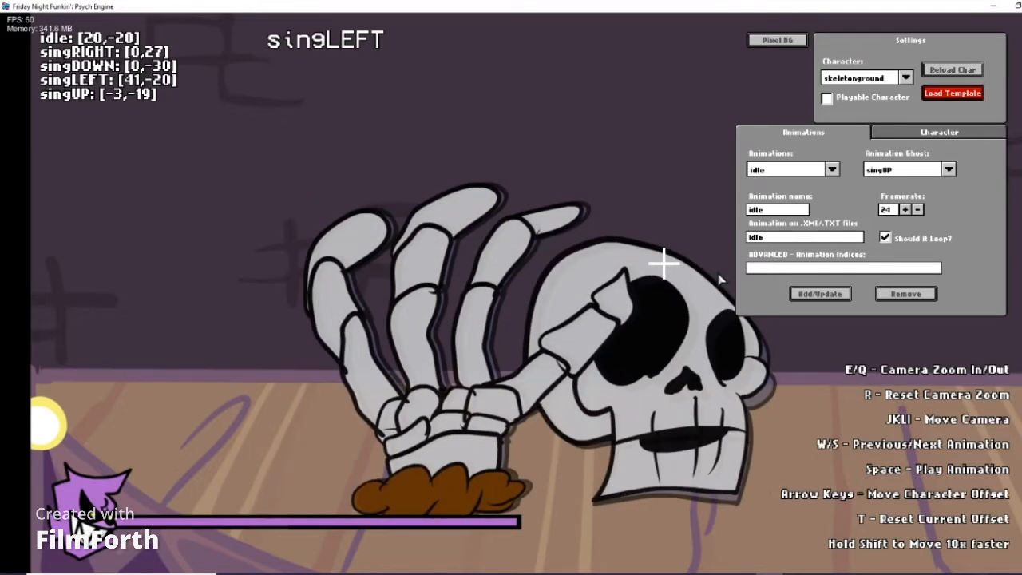
# Align the remaining animations with the ghosted pose, setting singDOWN's offset to 10, -27 and singRIGHT's to -10, -23
pyautogui.press('w')
pyautogui.hotkey('shift', 'Left')
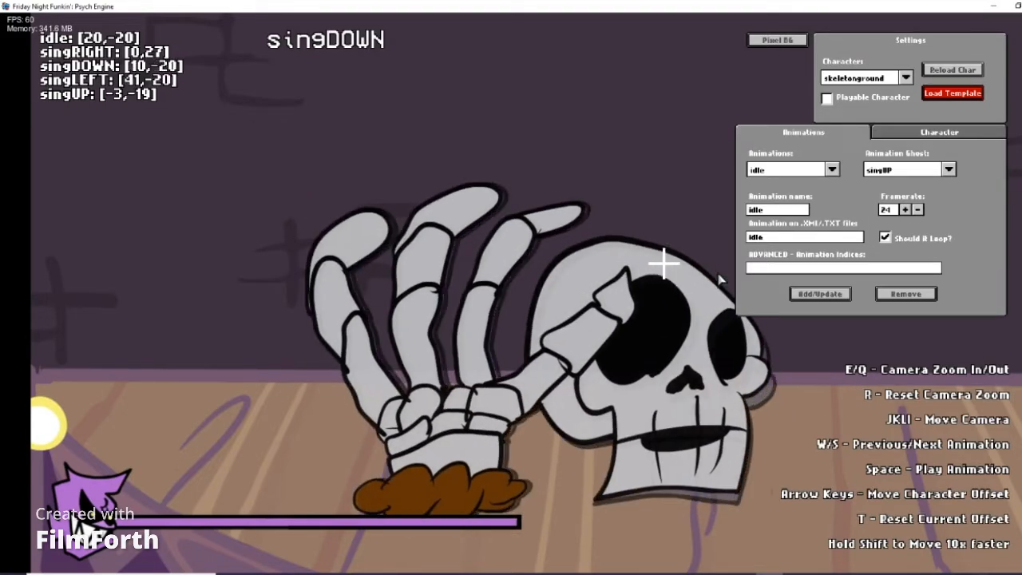
pyautogui.press('w')
pyautogui.hotkey('shift', 'Down')
pyautogui.hotkey('shift', 'Down')
pyautogui.hotkey('shift', 'Down')
pyautogui.hotkey('shift', 'Down')
pyautogui.hotkey('shift', 'Down')
pyautogui.hotkey('shift', 'Down')
pyautogui.hotkey('shift', 'Right')
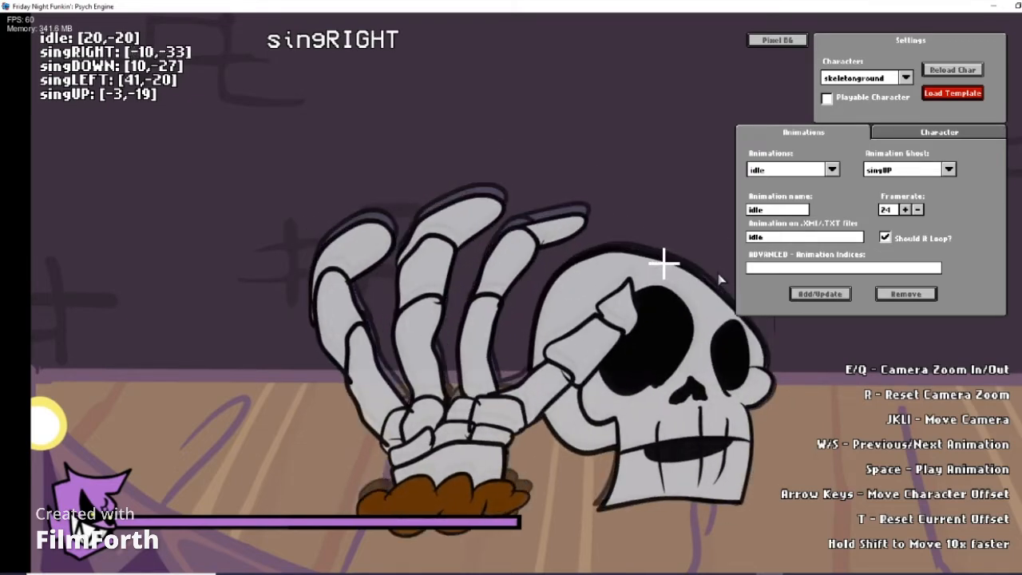
pyautogui.hotkey('shift', 'Up')
pyautogui.press('w')
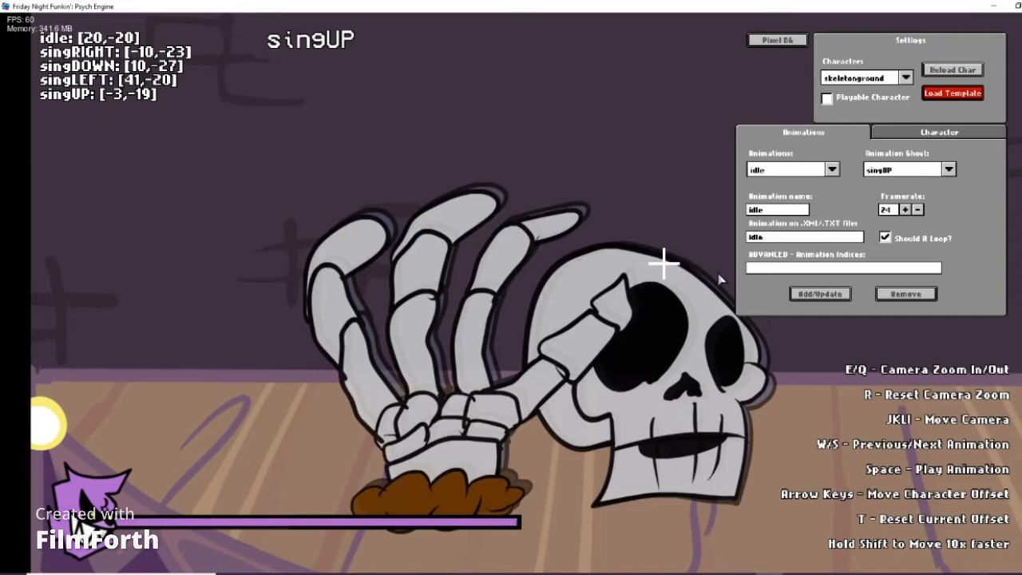
# Cycle through the animations against the ghosted singUP pose and clear the animation ghost
pyautogui.press('w')
pyautogui.press('w')
pyautogui.press('w')
pyautogui.click(883, 169)
pyautogui.click(879, 187)
# Play through the idle and singing animations without a ghost to check how well their offsets line up
pyautogui.press('w')
pyautogui.press('w')
pyautogui.press('w')
pyautogui.press('s')
pyautogui.press('s')
pyautogui.press('s')
pyautogui.press('s')
pyautogui.press('s')
pyautogui.press('s')
pyautogui.press('s')
pyautogui.press('s')
pyautogui.press('s')
pyautogui.press('s')
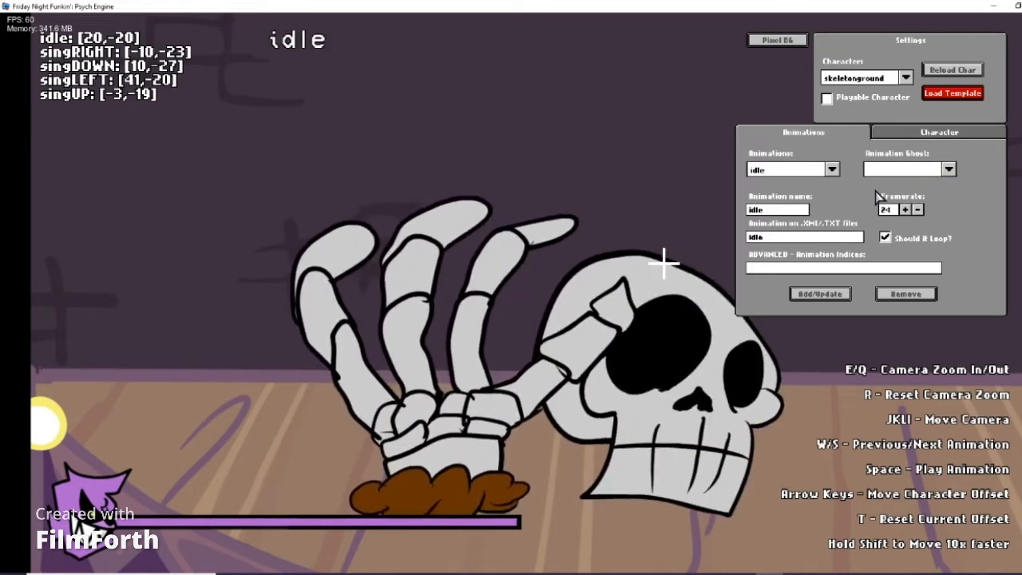
pyautogui.press('w')
pyautogui.press('w')
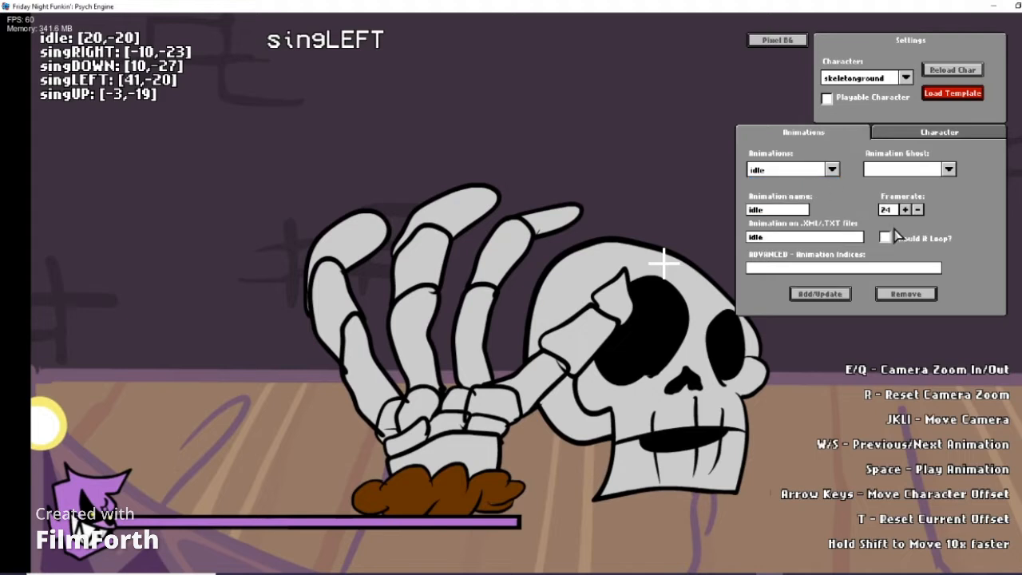
# Examine the settings of the singLEFT and singDOWN animations, and open the character settings
pyautogui.click(811, 170)
pyautogui.click(805, 202)
pyautogui.click(809, 172)
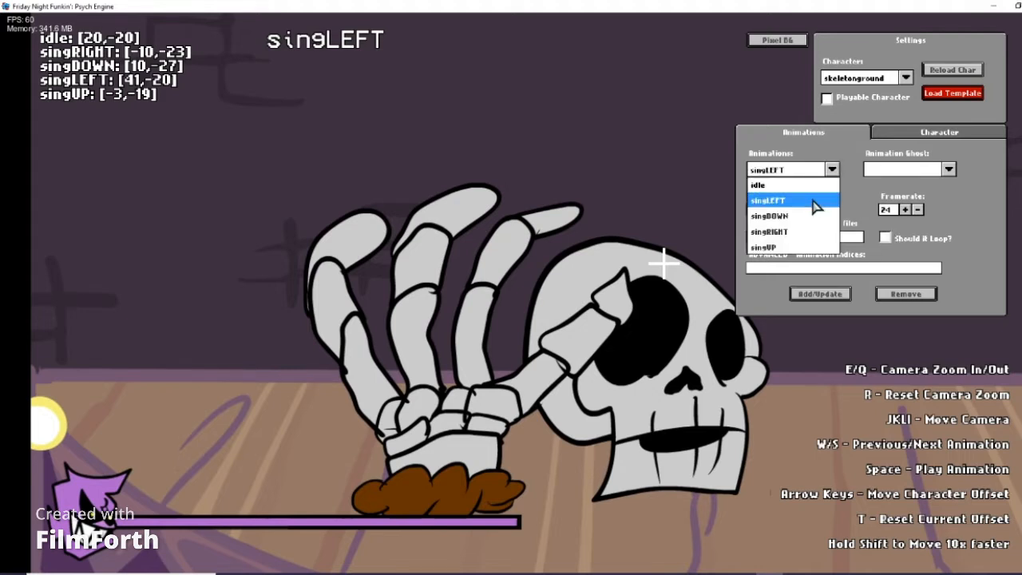
pyautogui.click(809, 214)
pyautogui.click(905, 135)
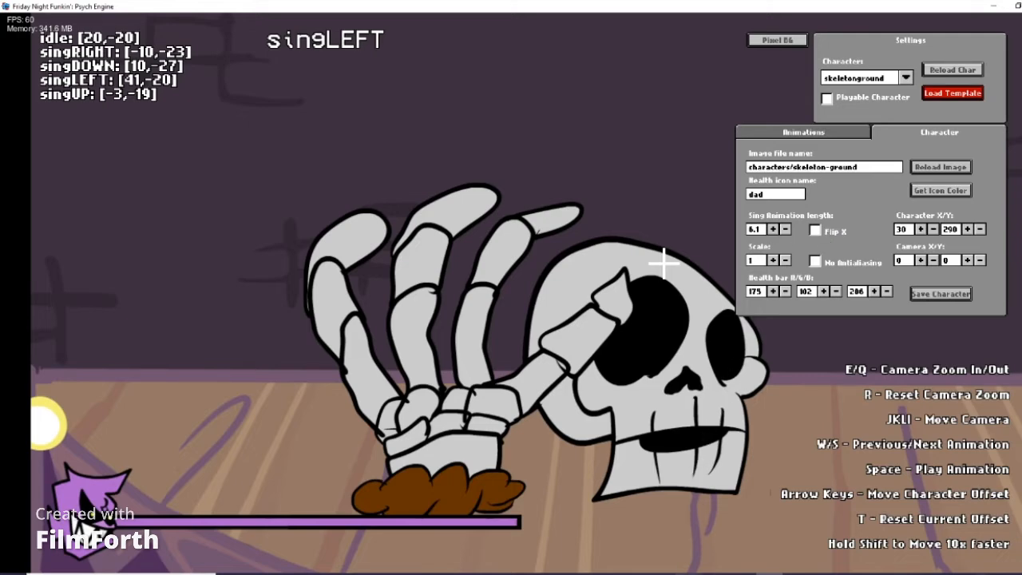
# Switch to File Explorer and open the images folder inside PsychEngine's assets folder
pyautogui.click(731, 562)
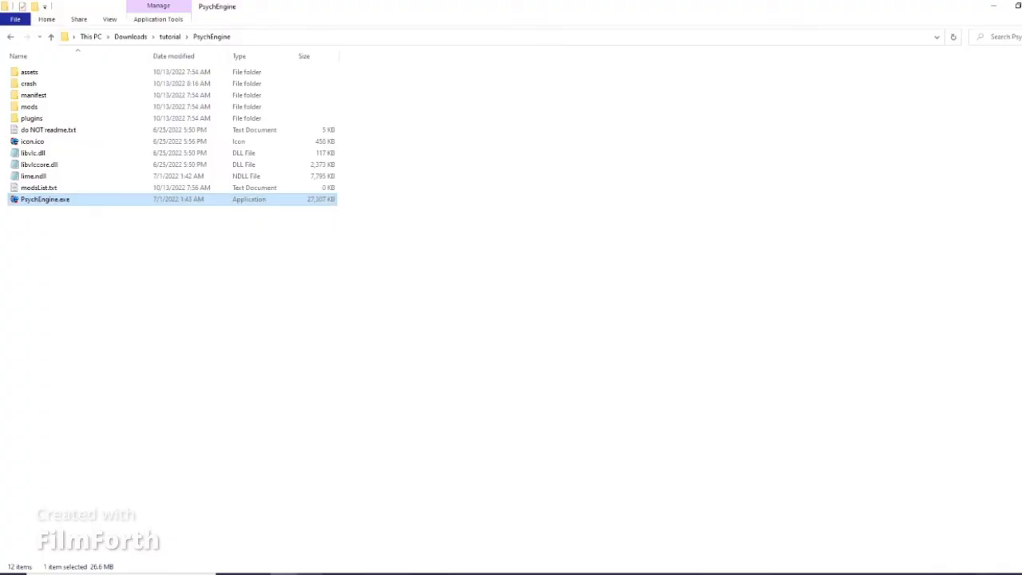
pyautogui.doubleClick(56, 73)
pyautogui.doubleClick(47, 97)
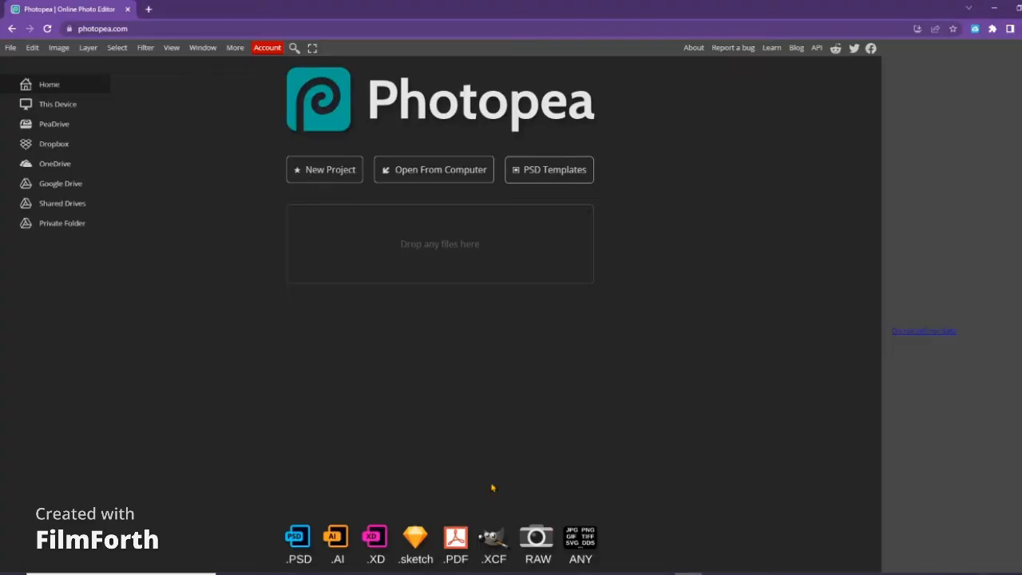
# Open the icon-bf image from the icons folder in Photopea as the base for the character's health icon
pyautogui.moveTo(284, 572)
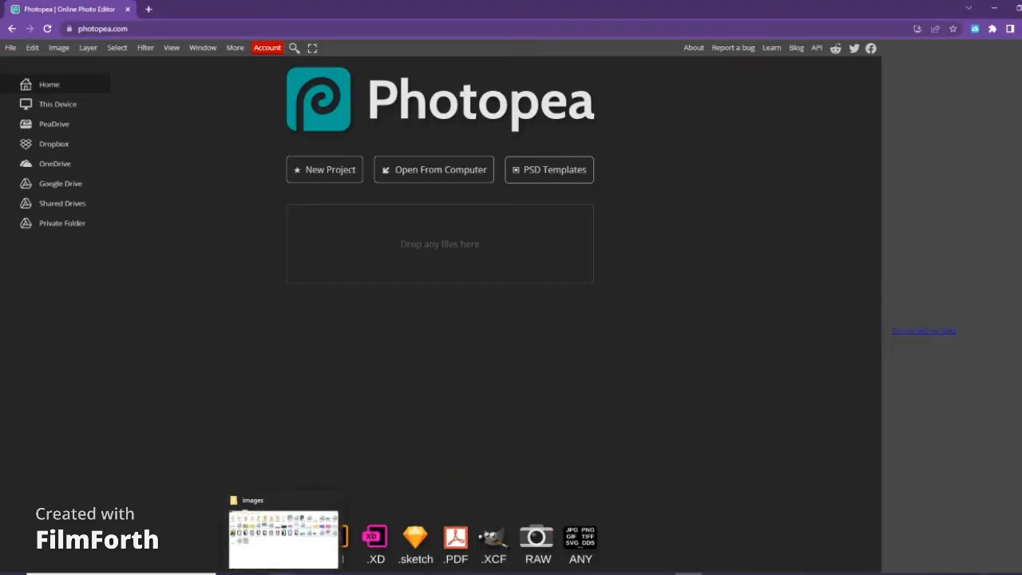
pyautogui.click(283, 573)
pyautogui.rightClick(284, 573)
pyautogui.click(592, 472)
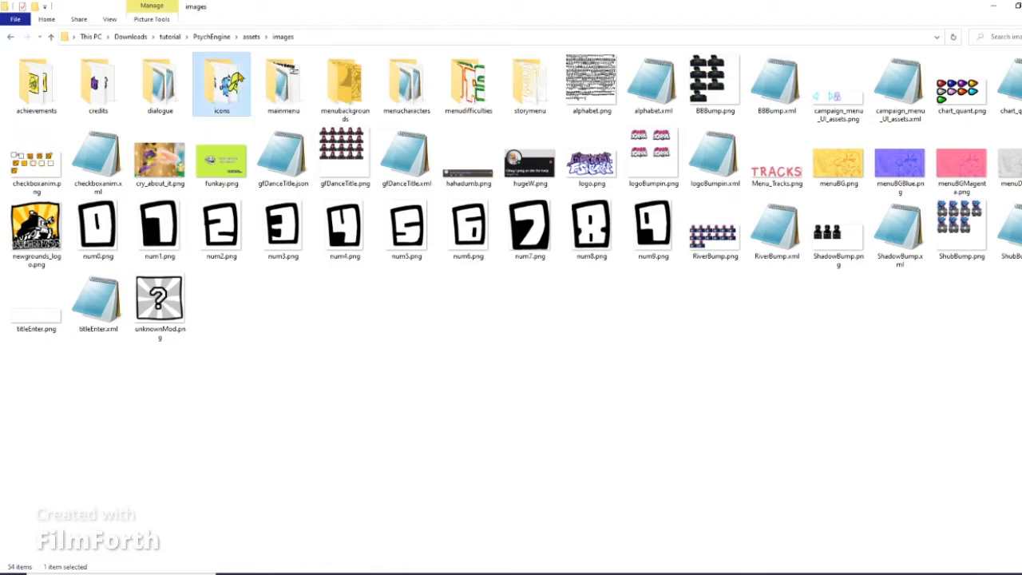
pyautogui.doubleClick(227, 80)
pyautogui.moveTo(36, 92); pyautogui.dragTo(384, 269)
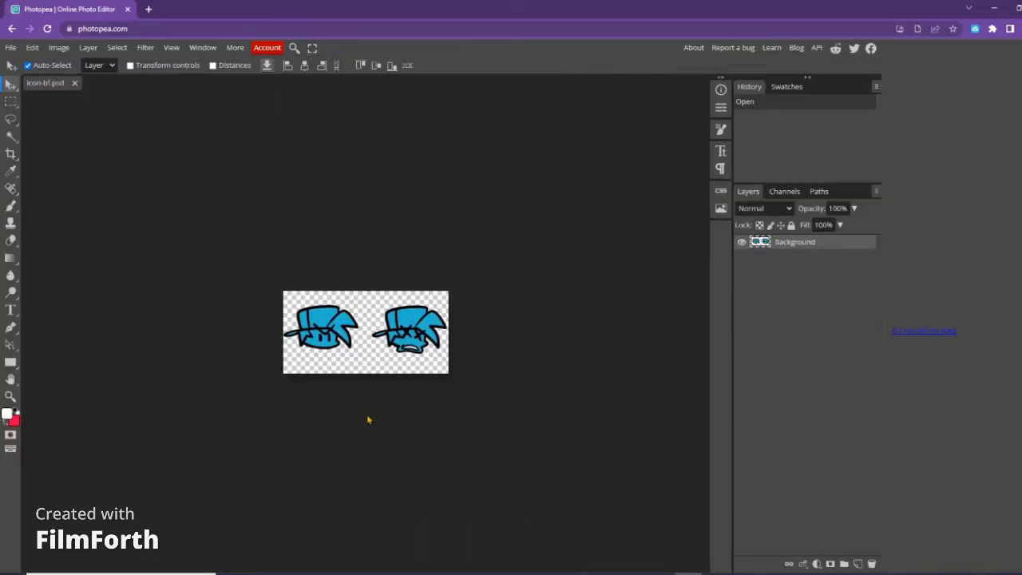
# Add a new layer above the Background and set up a black 6 px brush with 100% hardness
pyautogui.click(11, 396)
pyautogui.moveTo(332, 324); pyautogui.dragTo(352, 367)
pyautogui.moveTo(420, 371); pyautogui.dragTo(486, 373)
pyautogui.moveTo(429, 354); pyautogui.dragTo(455, 367)
pyautogui.moveTo(608, 429); pyautogui.dragTo(593, 429)
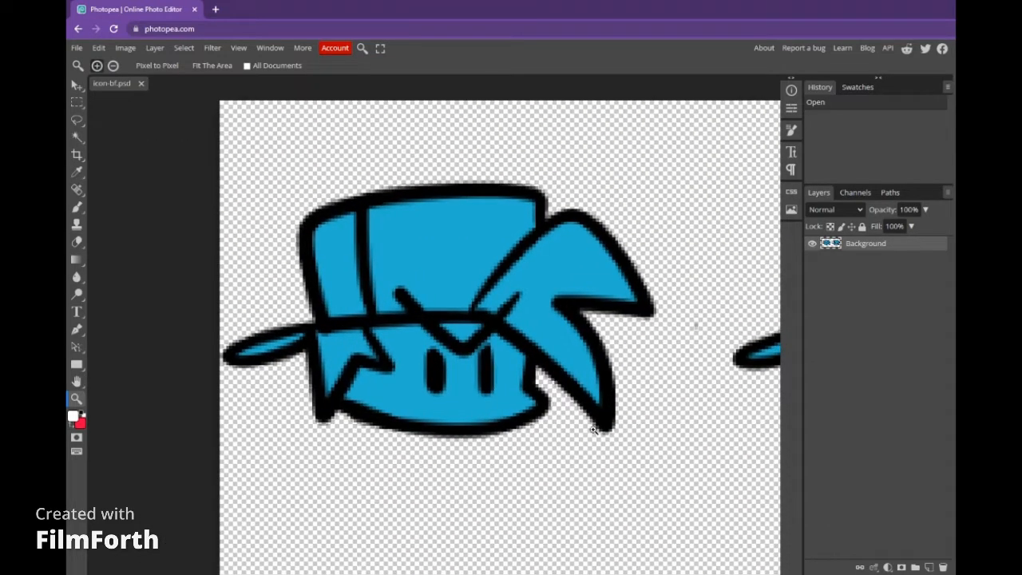
pyautogui.click(928, 568)
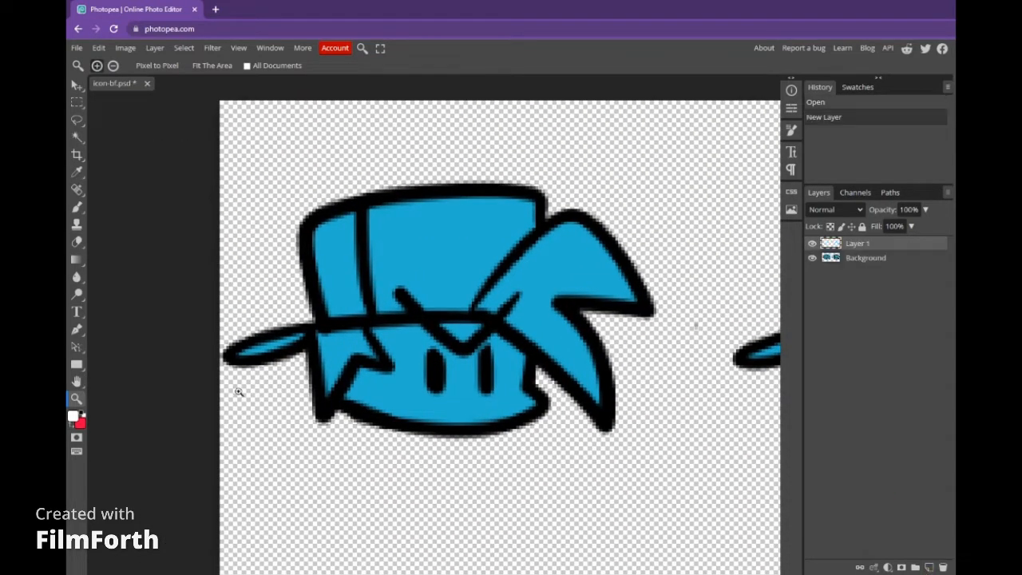
pyautogui.click(77, 207)
pyautogui.click(70, 425)
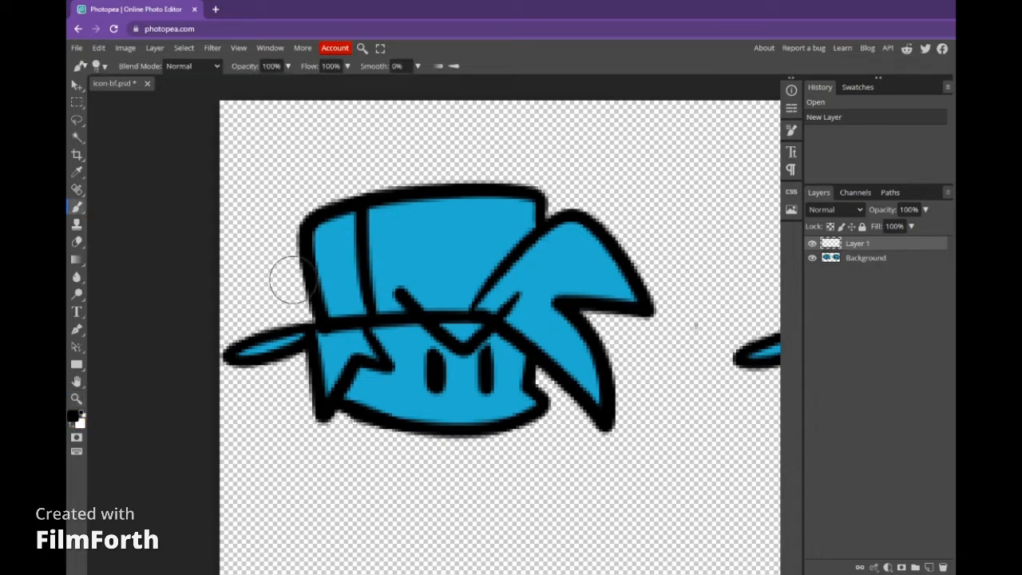
pyautogui.rightClick(419, 235)
pyautogui.moveTo(501, 265); pyautogui.dragTo(499, 265)
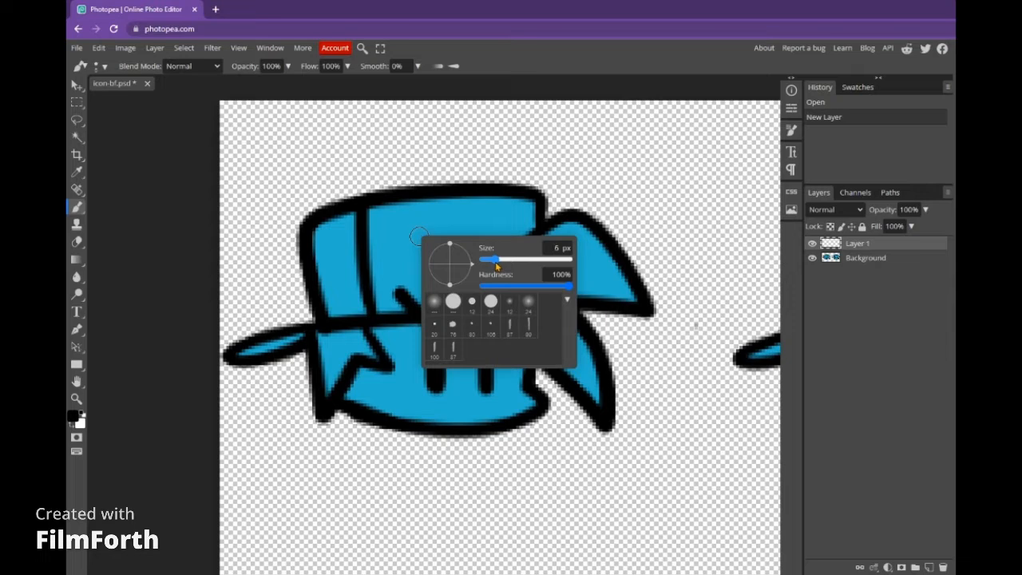
pyautogui.click(80, 208)
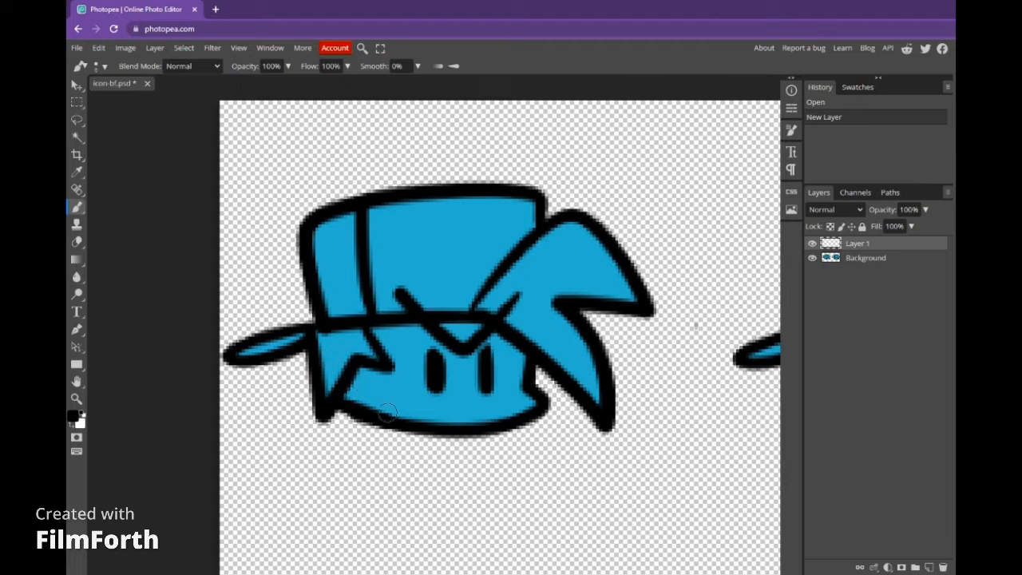
# Outline the skeleton's hand with palm, thumb and raised fingers over the first icon face
pyautogui.moveTo(391, 412); pyautogui.dragTo(287, 441)
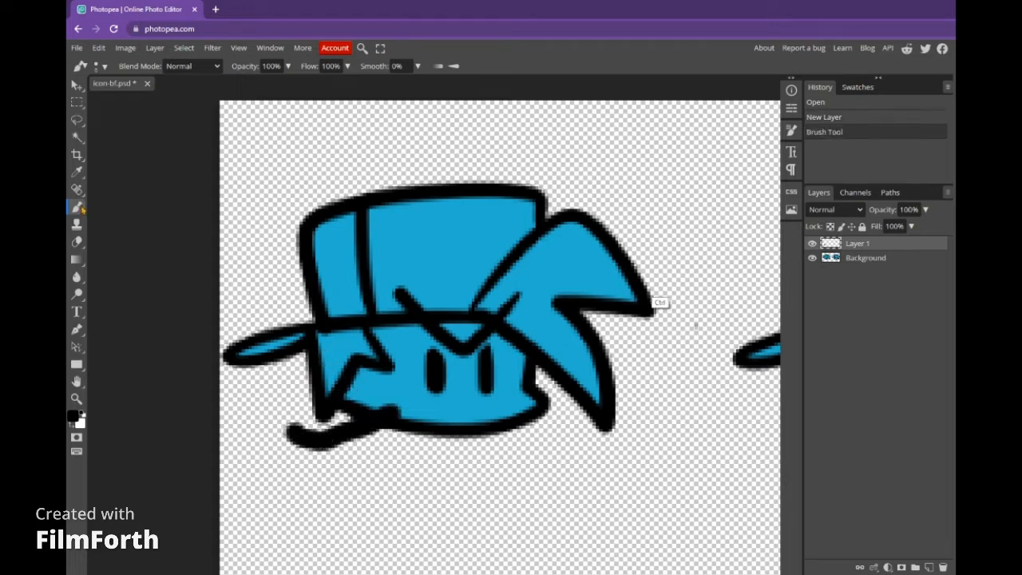
pyautogui.hotkey('ctrl', 'z')
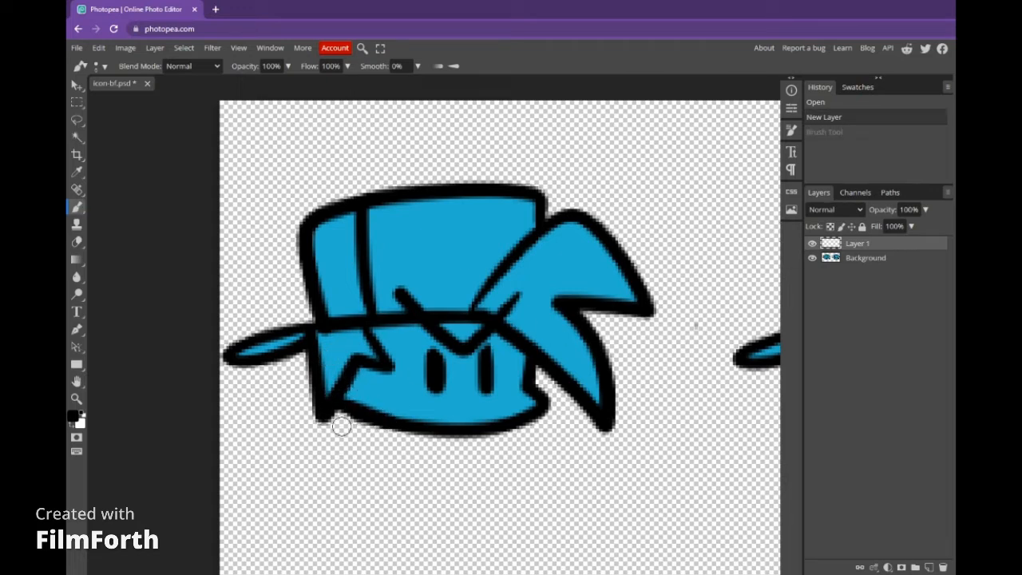
pyautogui.moveTo(314, 435)
pyautogui.mouseDown()
pyautogui.moveTo(292, 332)
pyautogui.moveTo(368, 308)
pyautogui.moveTo(380, 412)
pyautogui.moveTo(327, 431)
pyautogui.moveTo(352, 433)
pyautogui.mouseUp()
pyautogui.moveTo(375, 306); pyautogui.dragTo(427, 315)
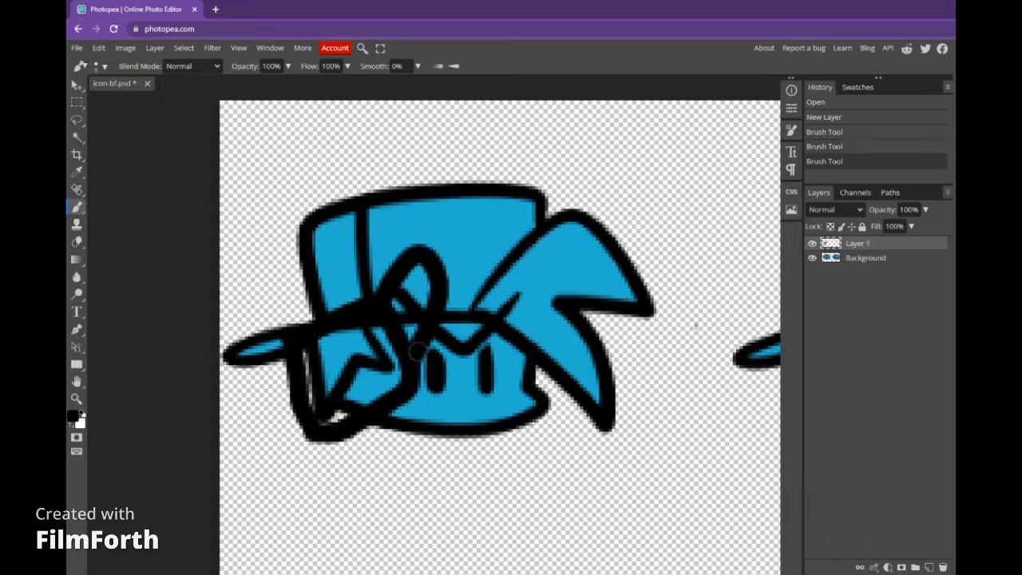
pyautogui.moveTo(375, 287)
pyautogui.mouseDown()
pyautogui.moveTo(378, 225)
pyautogui.moveTo(424, 197)
pyautogui.moveTo(368, 178)
pyautogui.moveTo(339, 315)
pyautogui.mouseUp()
pyautogui.moveTo(339, 206)
pyautogui.mouseDown()
pyautogui.moveTo(366, 172)
pyautogui.moveTo(344, 168)
pyautogui.moveTo(283, 199)
pyautogui.moveTo(317, 332)
pyautogui.moveTo(322, 271)
pyautogui.moveTo(306, 238)
pyautogui.moveTo(293, 334)
pyautogui.moveTo(241, 226)
pyautogui.moveTo(262, 203)
pyautogui.moveTo(287, 211)
pyautogui.mouseUp()
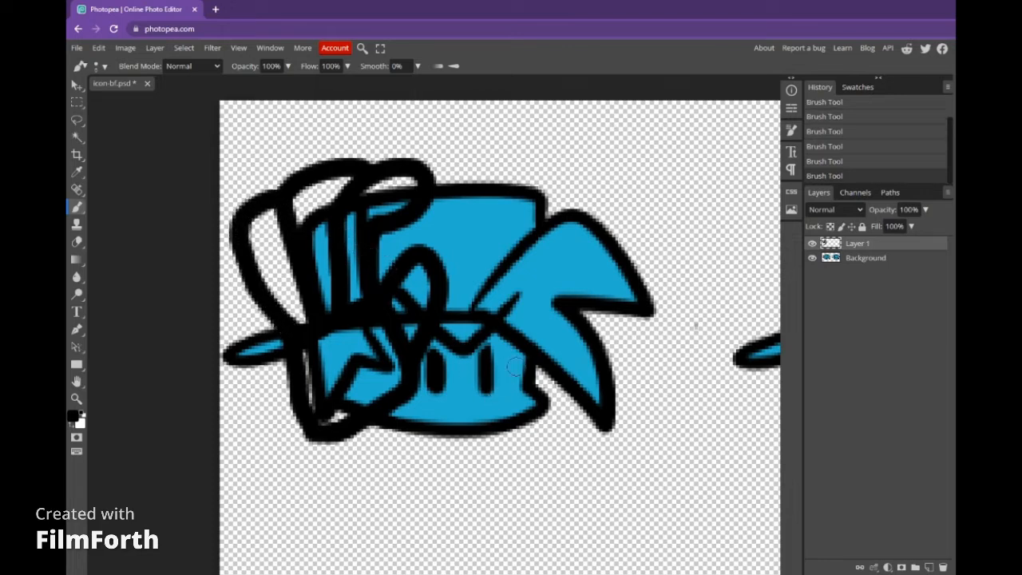
# Outline the skull beside the hand on the first icon, adding two oval eyes and a nose
pyautogui.moveTo(462, 344)
pyautogui.mouseDown()
pyautogui.moveTo(480, 306)
pyautogui.moveTo(505, 421)
pyautogui.moveTo(607, 345)
pyautogui.moveTo(637, 292)
pyautogui.moveTo(583, 179)
pyautogui.moveTo(468, 206)
pyautogui.moveTo(429, 356)
pyautogui.moveTo(463, 372)
pyautogui.mouseUp()
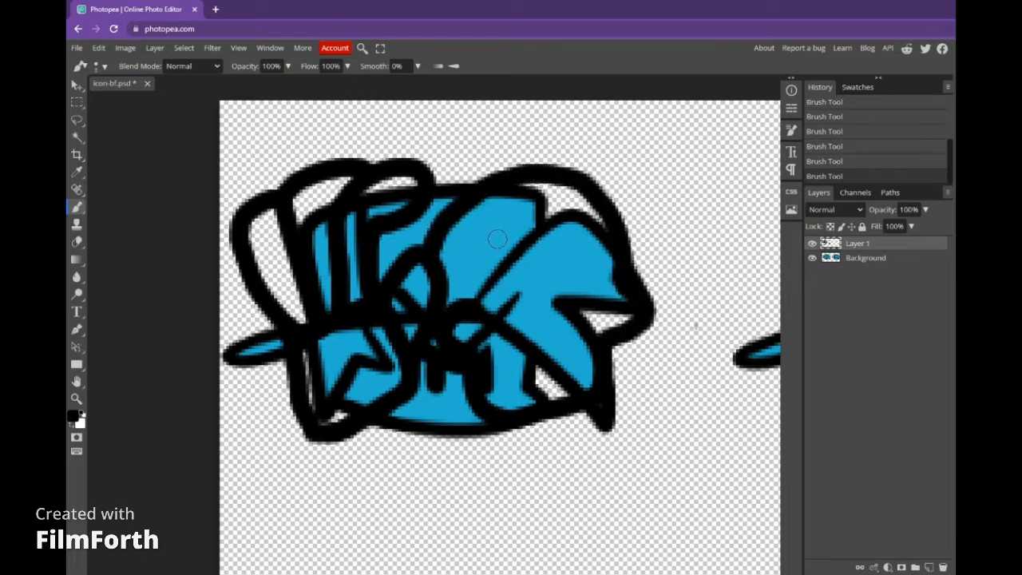
pyautogui.moveTo(500, 264)
pyautogui.mouseDown()
pyautogui.moveTo(511, 279)
pyautogui.moveTo(520, 240)
pyautogui.moveTo(563, 239)
pyautogui.moveTo(571, 272)
pyautogui.mouseUp()
pyautogui.moveTo(500, 366)
pyautogui.mouseDown()
pyautogui.moveTo(563, 348)
pyautogui.moveTo(531, 340)
pyautogui.moveTo(529, 319)
pyautogui.moveTo(537, 313)
pyautogui.moveTo(538, 339)
pyautogui.mouseUp()
pyautogui.hotkey('ctrl', 'z')
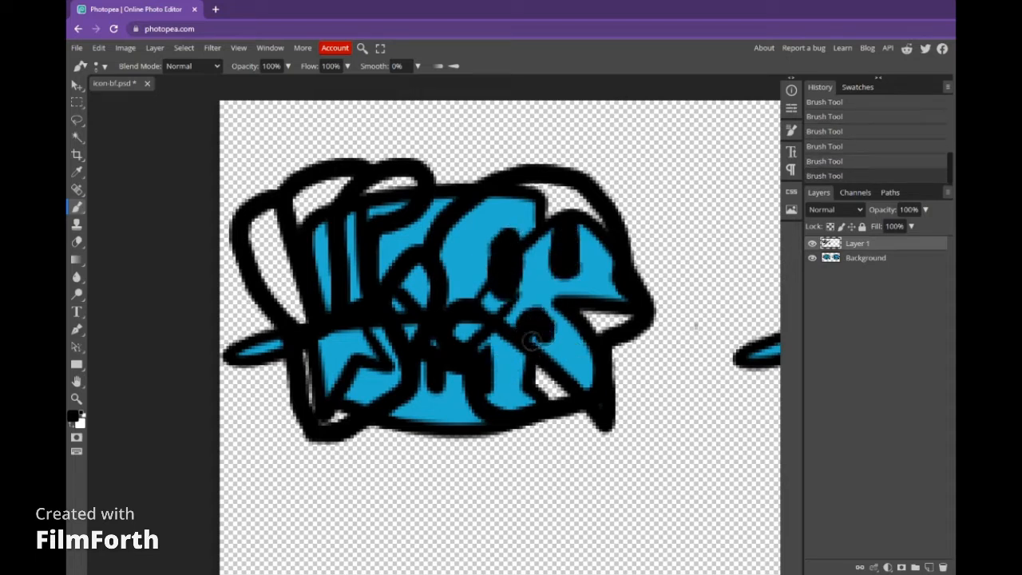
pyautogui.click(531, 341)
# Add a new layer beneath the outline layer and set the foreground colour to light grey
pyautogui.click(930, 567)
pyautogui.moveTo(869, 266); pyautogui.dragTo(863, 273)
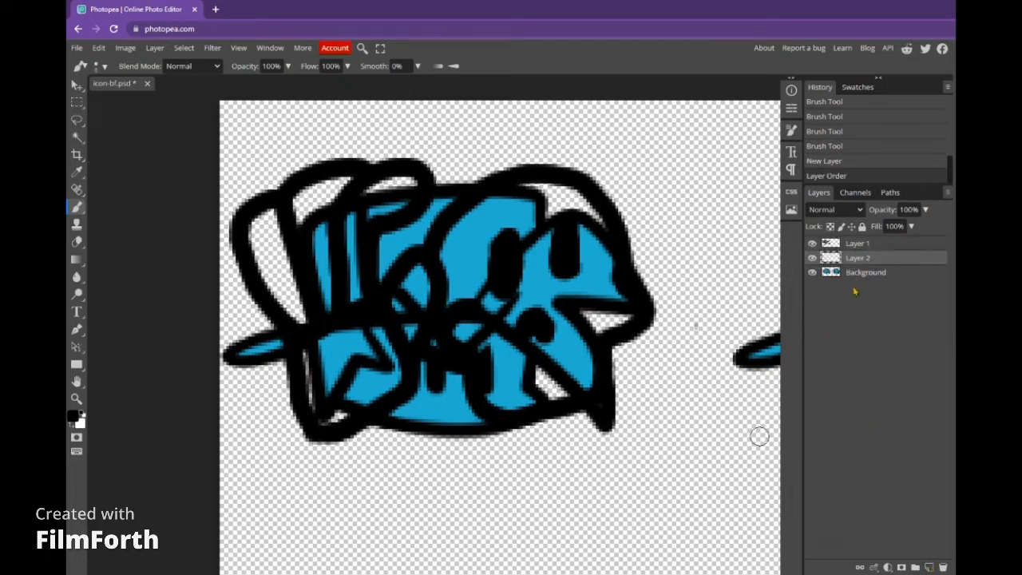
pyautogui.click(82, 431)
pyautogui.moveTo(366, 416)
pyautogui.mouseDown()
pyautogui.moveTo(328, 425)
pyautogui.moveTo(311, 402)
pyautogui.moveTo(293, 347)
pyautogui.mouseUp()
pyautogui.hotkey('ctrl', 'z')
pyautogui.click(72, 416)
pyautogui.moveTo(233, 219); pyautogui.dragTo(160, 182)
pyautogui.click(388, 155)
# Fill the first icon's hand and skull with light grey using the Brush and Paint Bucket tools
pyautogui.moveTo(304, 318)
pyautogui.mouseDown()
pyautogui.moveTo(257, 259)
pyautogui.moveTo(258, 233)
pyautogui.moveTo(278, 213)
pyautogui.moveTo(258, 227)
pyautogui.moveTo(353, 180)
pyautogui.moveTo(332, 184)
pyautogui.moveTo(381, 180)
pyautogui.moveTo(411, 184)
pyautogui.moveTo(370, 222)
pyautogui.moveTo(360, 247)
pyautogui.moveTo(373, 306)
pyautogui.moveTo(457, 238)
pyautogui.moveTo(474, 204)
pyautogui.moveTo(492, 196)
pyautogui.moveTo(445, 243)
pyautogui.moveTo(514, 190)
pyautogui.moveTo(545, 185)
pyautogui.moveTo(583, 200)
pyautogui.moveTo(607, 226)
pyautogui.moveTo(631, 314)
pyautogui.moveTo(584, 351)
pyautogui.moveTo(581, 389)
pyautogui.moveTo(591, 364)
pyautogui.moveTo(539, 400)
pyautogui.moveTo(491, 399)
pyautogui.moveTo(467, 353)
pyautogui.moveTo(425, 342)
pyautogui.moveTo(403, 349)
pyautogui.moveTo(386, 397)
pyautogui.moveTo(336, 423)
pyautogui.moveTo(298, 381)
pyautogui.moveTo(295, 318)
pyautogui.mouseUp()
pyautogui.rightClick(75, 261)
pyautogui.click(152, 278)
pyautogui.click(318, 298)
pyautogui.click(317, 297)
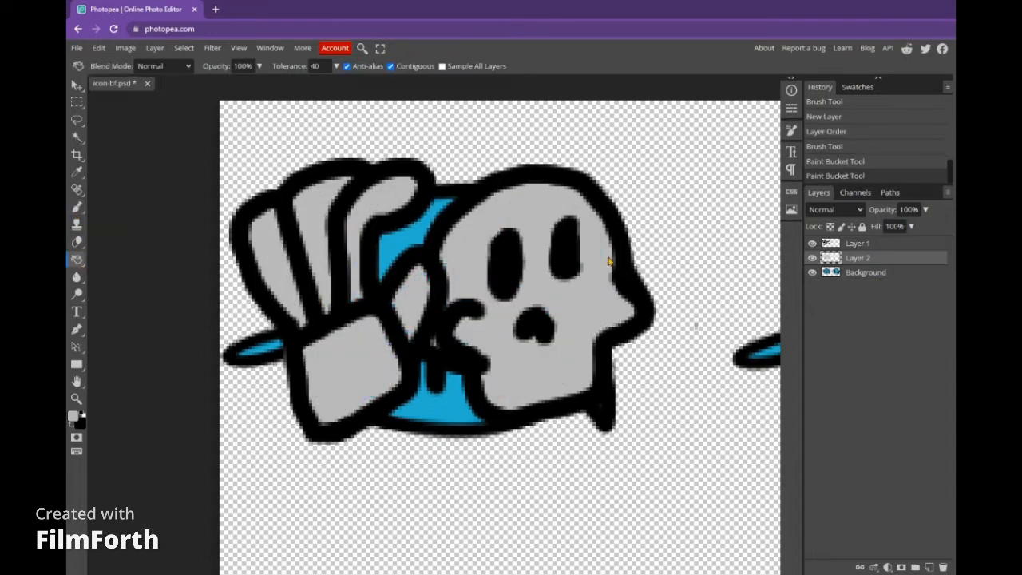
# Duplicate Layer 1 and Layer 2, place the copies together over the second icon face, and delete the Background layer
pyautogui.click(76, 399)
pyautogui.scroll(-5, 444, 334)
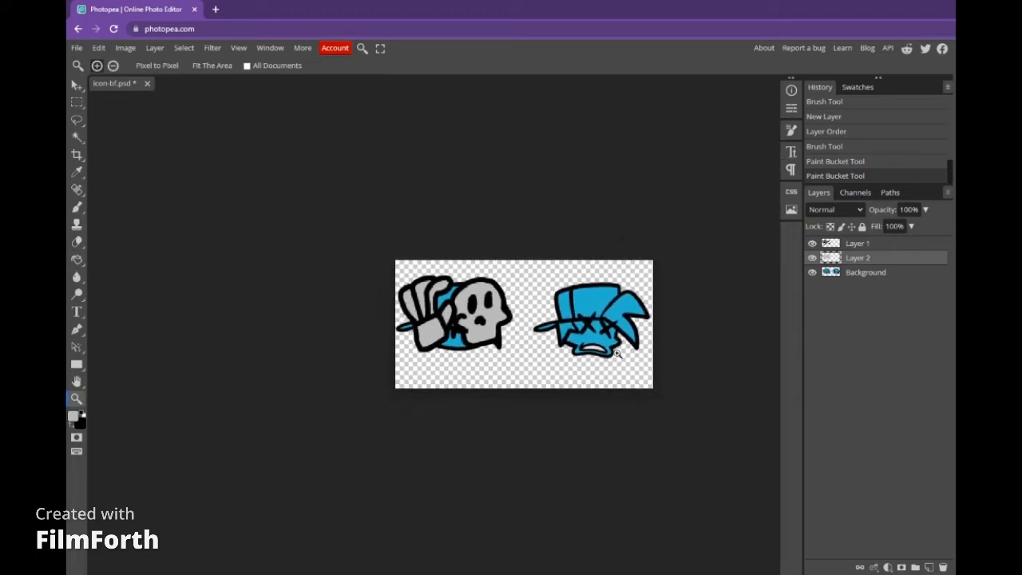
pyautogui.scroll(4, 638, 330)
pyautogui.keyDown('ctrl'); pyautogui.click(851, 246); pyautogui.keyUp('ctrl')
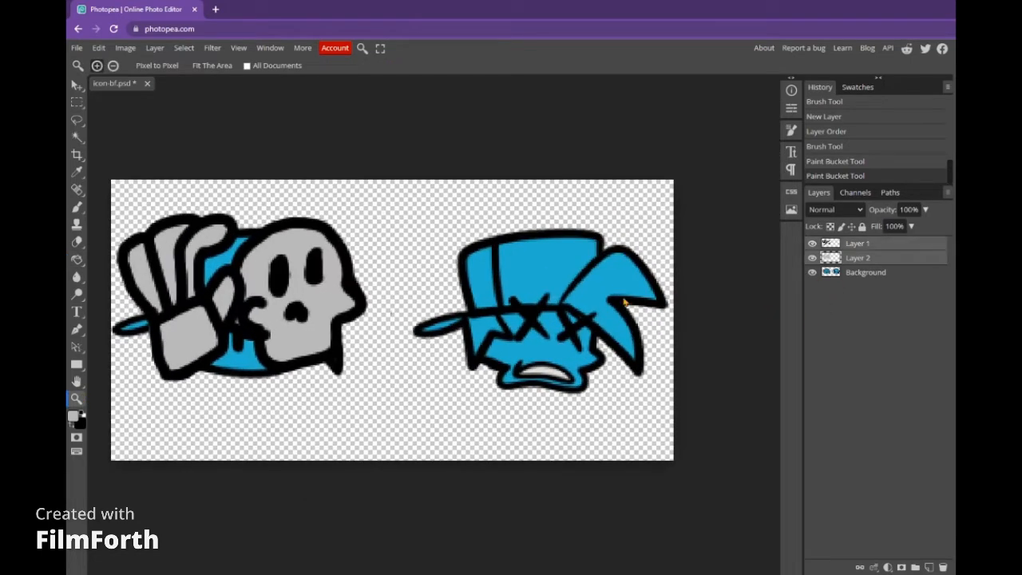
pyautogui.hotkey('ctrl', 'j')
pyautogui.click(76, 85)
pyautogui.moveTo(267, 293); pyautogui.dragTo(347, 300)
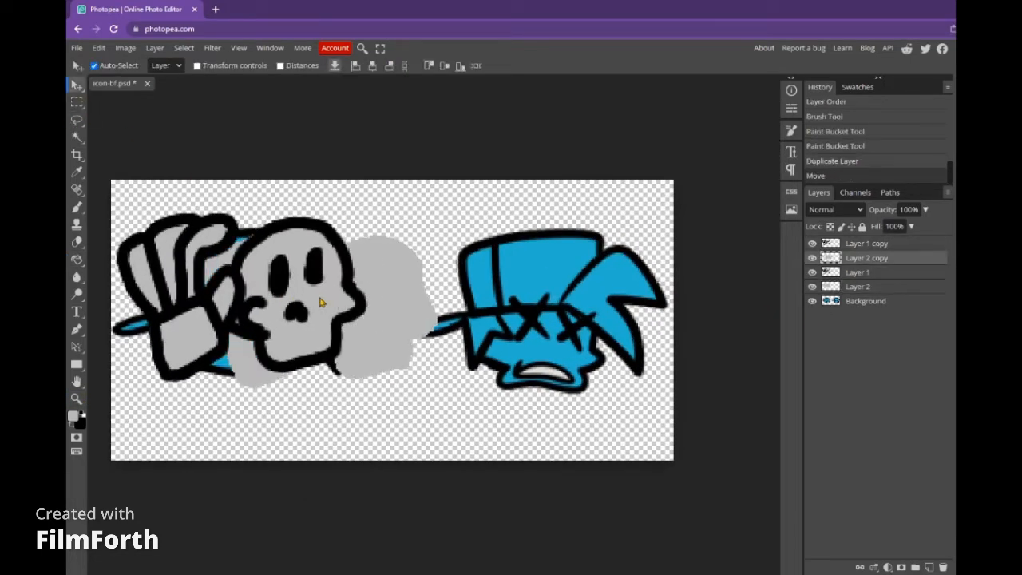
pyautogui.hotkey('ctrl', 'z')
pyautogui.keyDown('ctrl'); pyautogui.click(859, 246); pyautogui.keyUp('ctrl')
pyautogui.moveTo(296, 263); pyautogui.dragTo(605, 278)
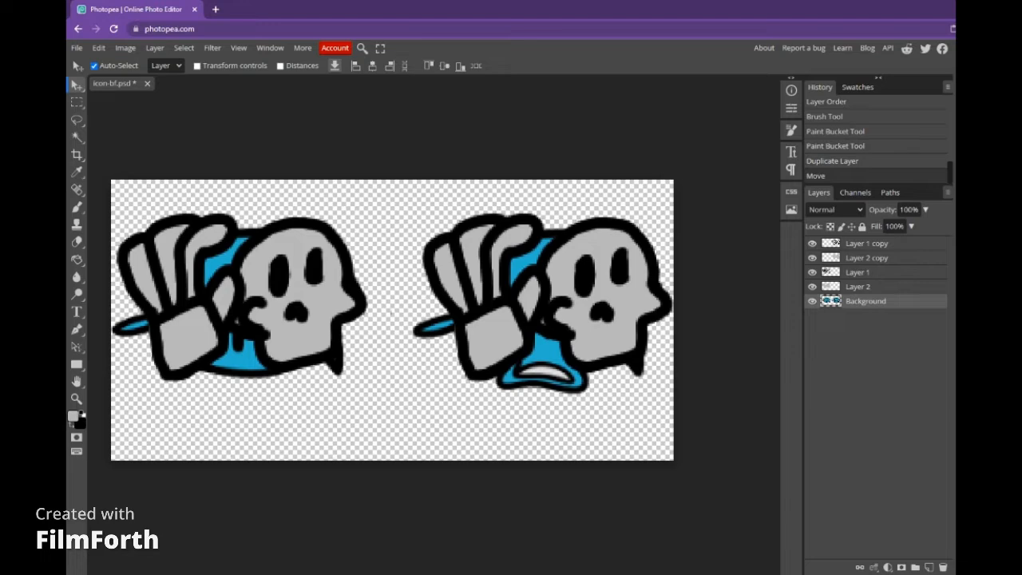
pyautogui.click(943, 567)
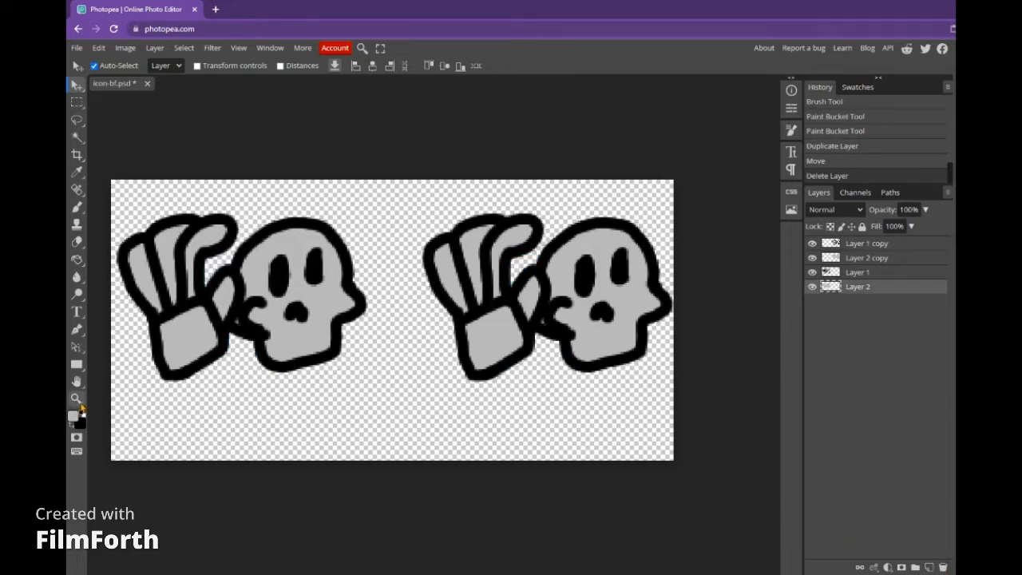
# Erase the oval eyes from the second skull on the Layer 1 copy layer
pyautogui.press('z')
pyautogui.click(603, 316)
pyautogui.click(623, 314)
pyautogui.moveTo(623, 314); pyautogui.dragTo(486, 349)
pyautogui.click(76, 226)
pyautogui.click(77, 242)
pyautogui.moveTo(433, 216)
pyautogui.mouseDown()
pyautogui.moveTo(445, 183)
pyautogui.moveTo(395, 216)
pyautogui.moveTo(417, 287)
pyautogui.moveTo(404, 270)
pyautogui.moveTo(425, 205)
pyautogui.moveTo(409, 253)
pyautogui.moveTo(485, 199)
pyautogui.moveTo(494, 203)
pyautogui.moveTo(479, 228)
pyautogui.mouseUp()
# Paint two black X-shaped eyes on the second skull to make the losing icon
pyautogui.click(77, 207)
pyautogui.click(71, 425)
pyautogui.moveTo(366, 281); pyautogui.dragTo(421, 185)
pyautogui.moveTo(356, 188); pyautogui.dragTo(436, 273)
pyautogui.moveTo(484, 273); pyautogui.dragTo(537, 162)
pyautogui.moveTo(473, 156); pyautogui.dragTo(614, 344)
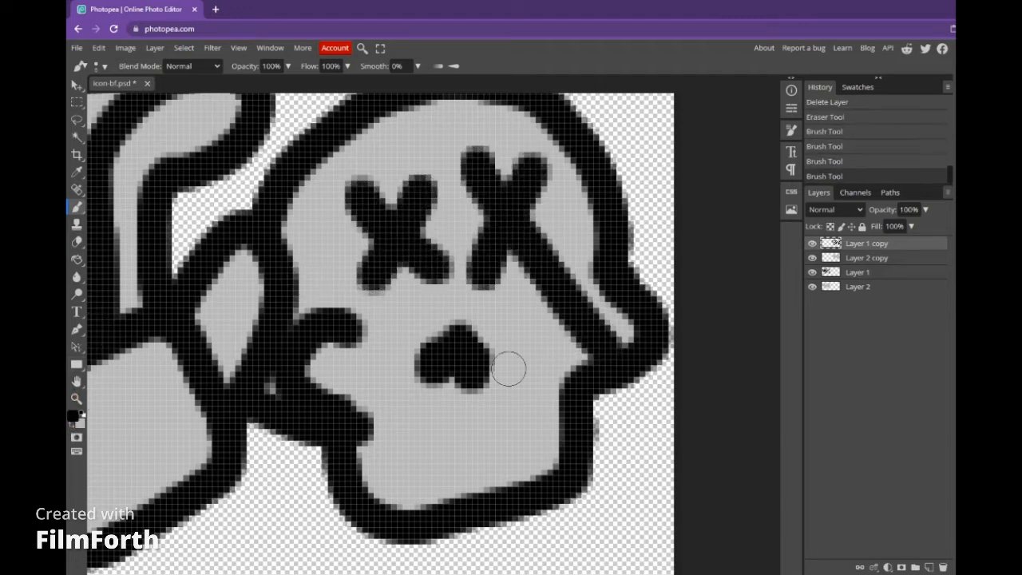
pyautogui.hotkey('ctrl', 'z')
pyautogui.moveTo(460, 166)
pyautogui.mouseDown()
pyautogui.moveTo(499, 219)
pyautogui.moveTo(590, 286)
pyautogui.mouseUp()
# Try drawing a mouth line with teeth marks on the second skull, and undo the mouth strokes
pyautogui.moveTo(372, 430); pyautogui.dragTo(556, 412)
pyautogui.hotkey('ctrl', 'z')
pyautogui.moveTo(369, 437); pyautogui.dragTo(559, 411)
pyautogui.moveTo(368, 400); pyautogui.dragTo(412, 463)
pyautogui.moveTo(448, 399); pyautogui.dragTo(458, 462)
pyautogui.moveTo(527, 351); pyautogui.dragTo(528, 413)
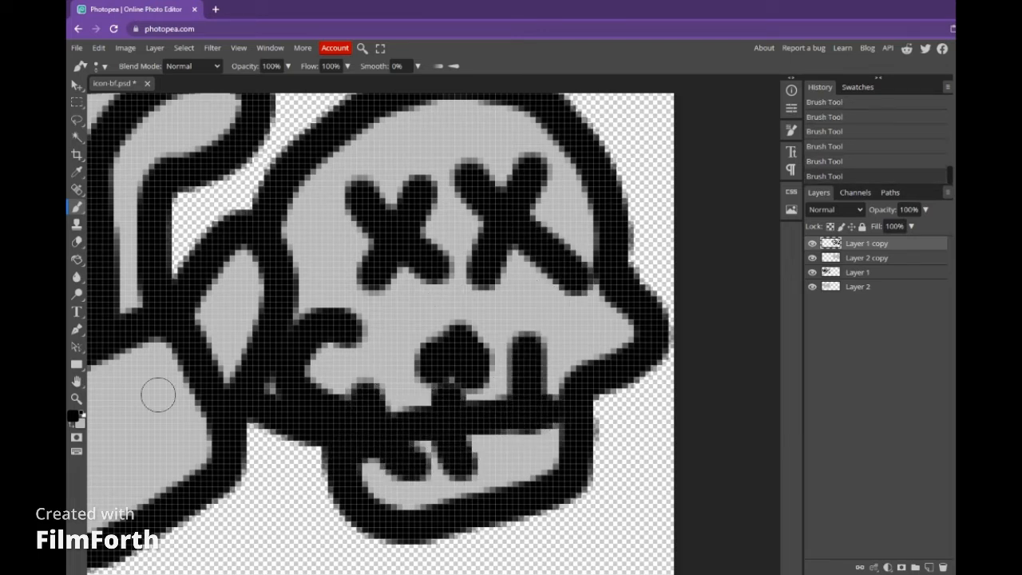
pyautogui.hotkey('ctrl', 'z')
pyautogui.hotkey('ctrl', 'z')
pyautogui.hotkey('ctrl', 'z')
pyautogui.hotkey('ctrl', 'z')
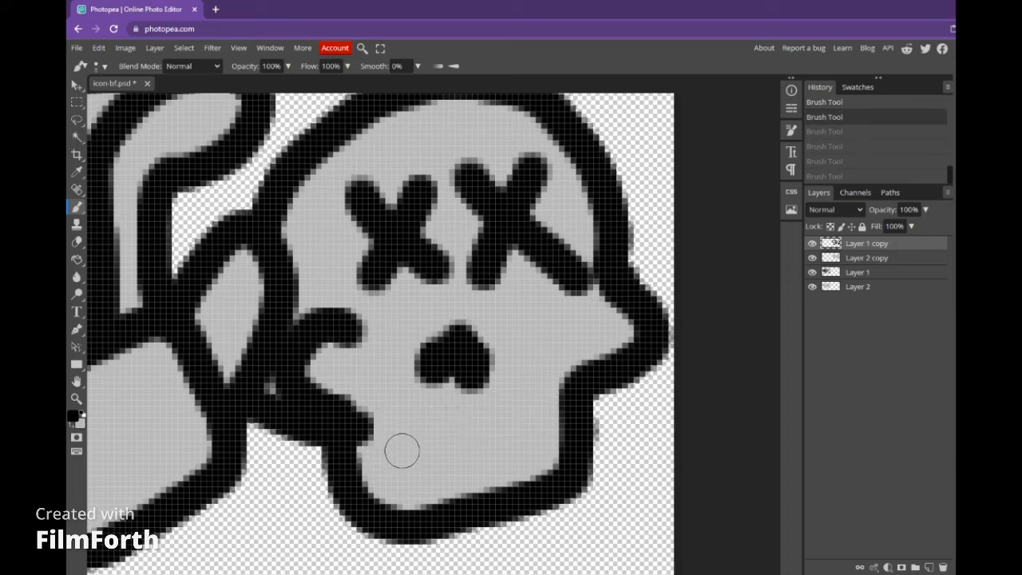
pyautogui.moveTo(402, 451); pyautogui.dragTo(527, 431)
pyautogui.hotkey('ctrl', 'z')
# Rotate the second icon's outline and fill layers together by 6.5° with Free Transform
pyautogui.click(77, 399)
pyautogui.moveTo(467, 311); pyautogui.dragTo(416, 381)
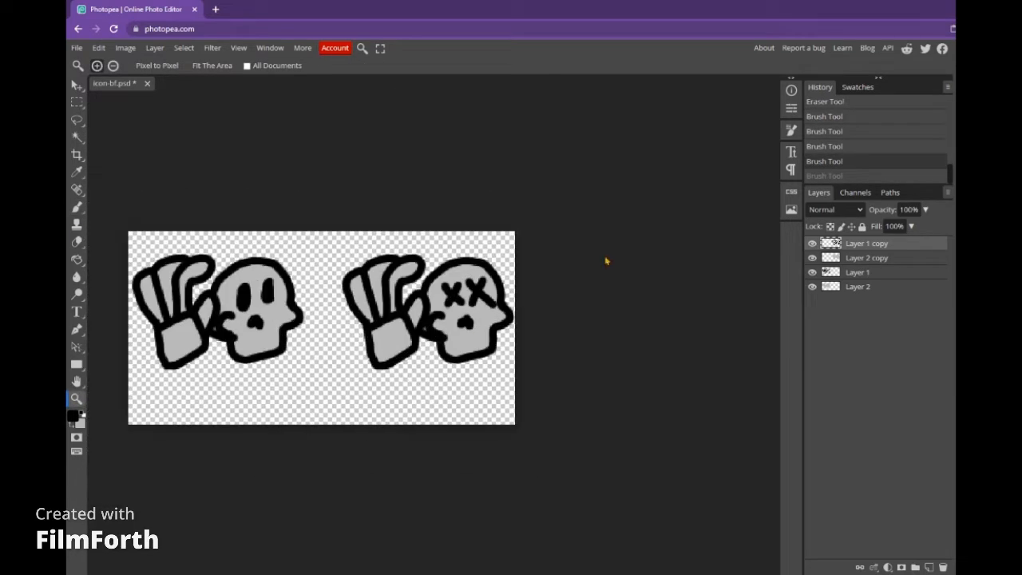
pyautogui.keyDown('shift'); pyautogui.click(856, 258); pyautogui.keyUp('shift')
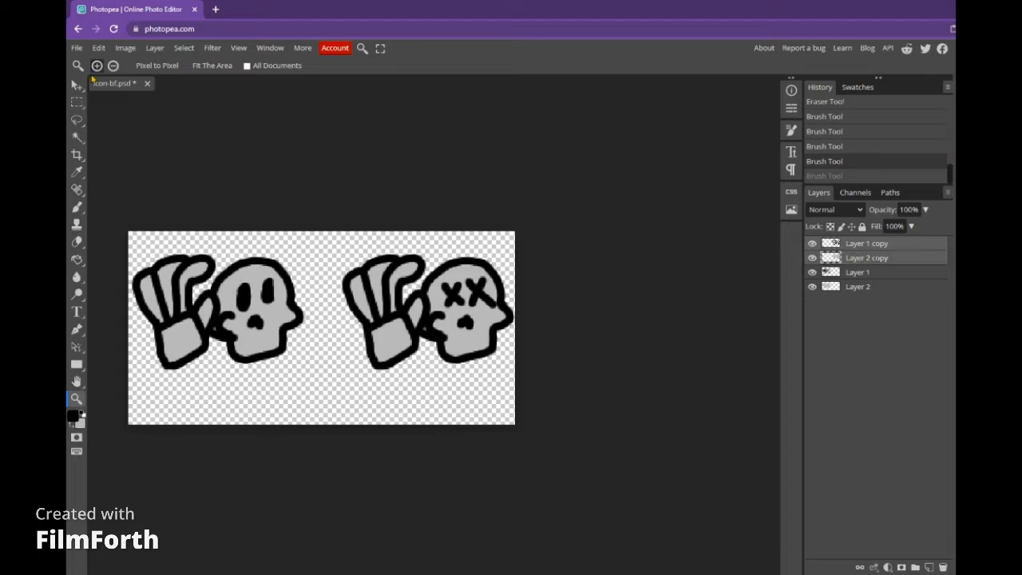
pyautogui.click(98, 48)
pyautogui.click(160, 274)
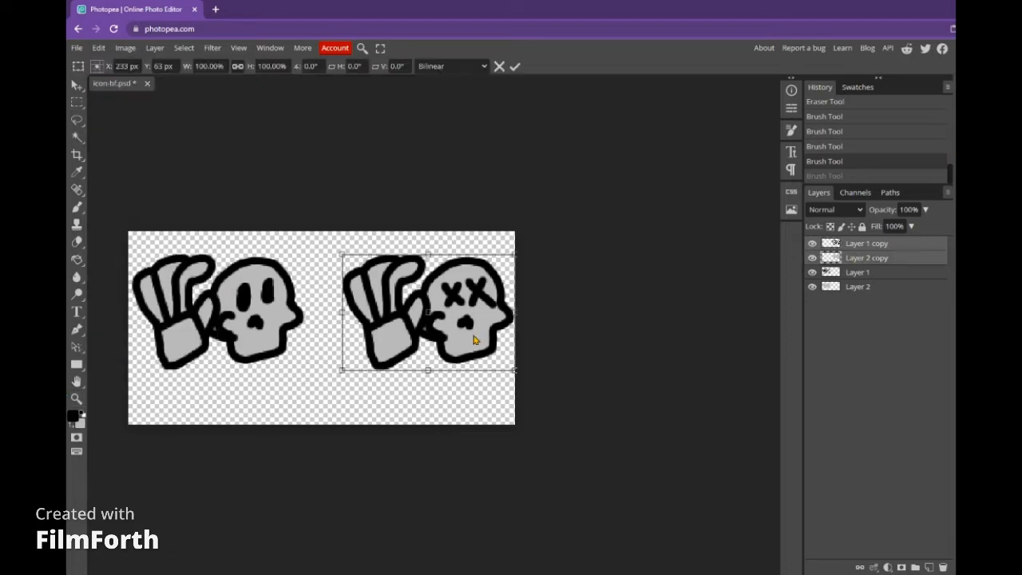
pyautogui.moveTo(518, 380); pyautogui.dragTo(510, 390)
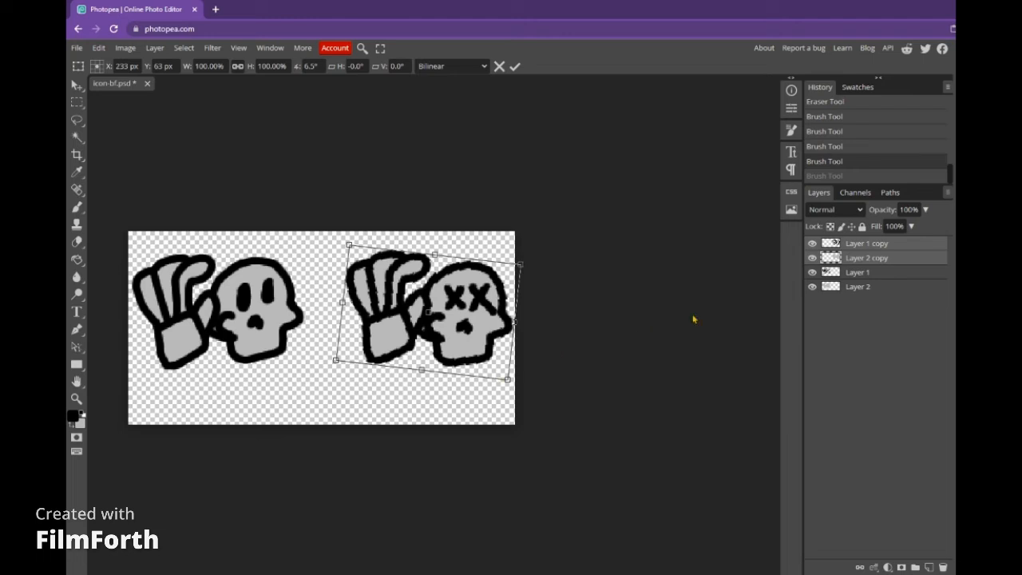
pyautogui.click(857, 286)
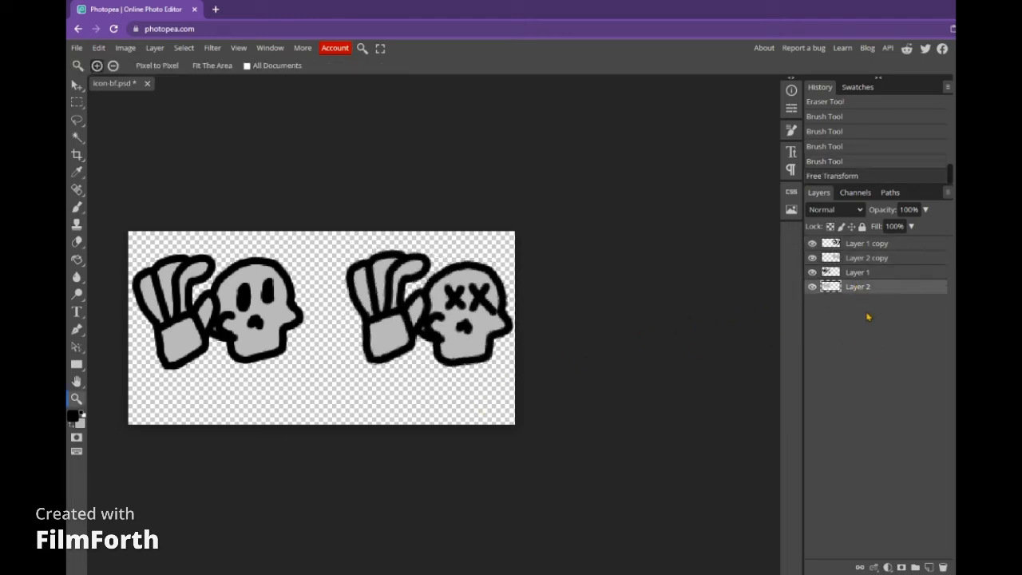
# Export the two-skull icon as a 300 × 150 px PNG named icon-sg at 100% quality
pyautogui.click(77, 47)
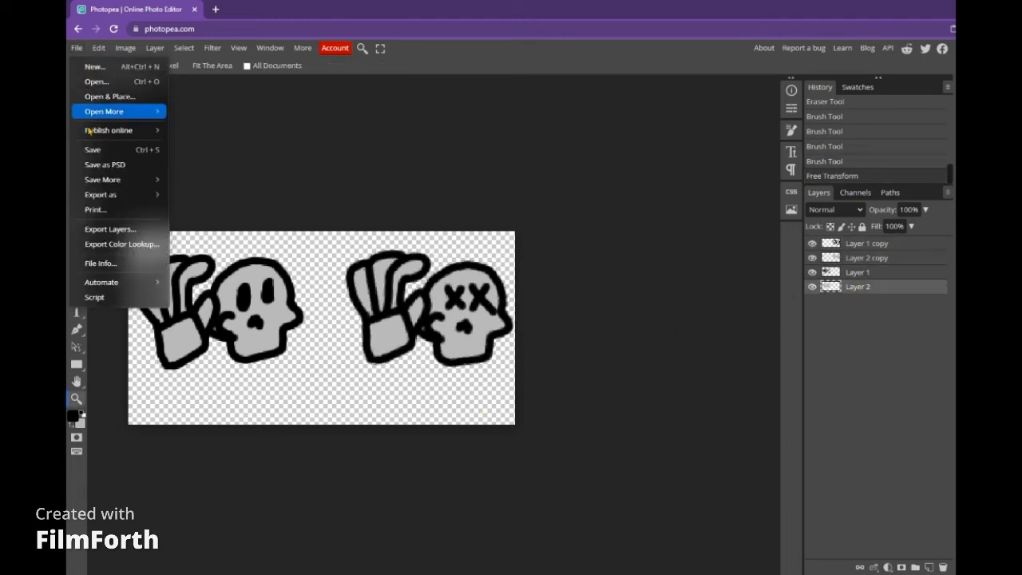
pyautogui.moveTo(120, 194)
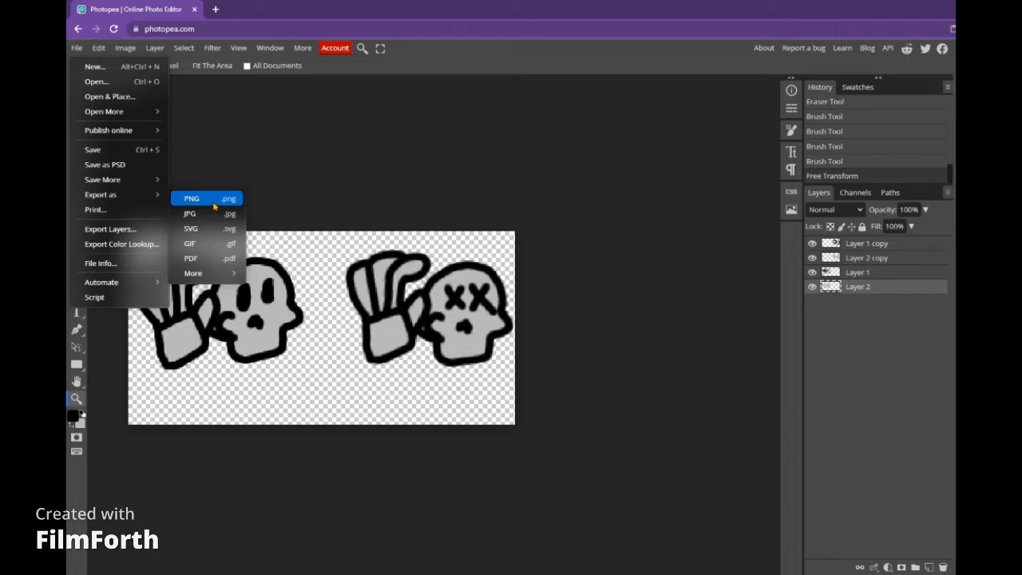
pyautogui.click(215, 207)
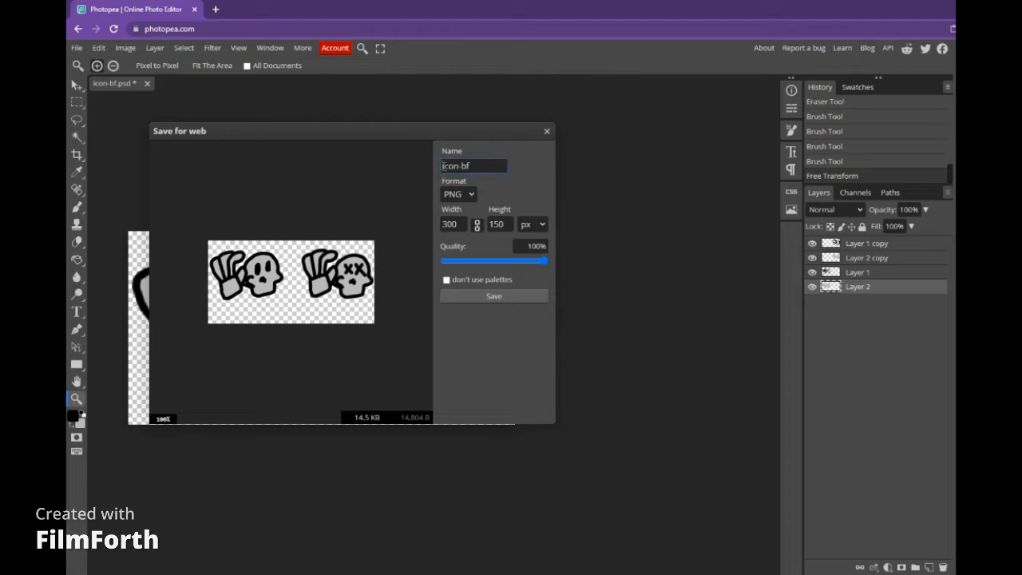
pyautogui.click(488, 168)
pyautogui.write('sg')
pyautogui.click(495, 296)
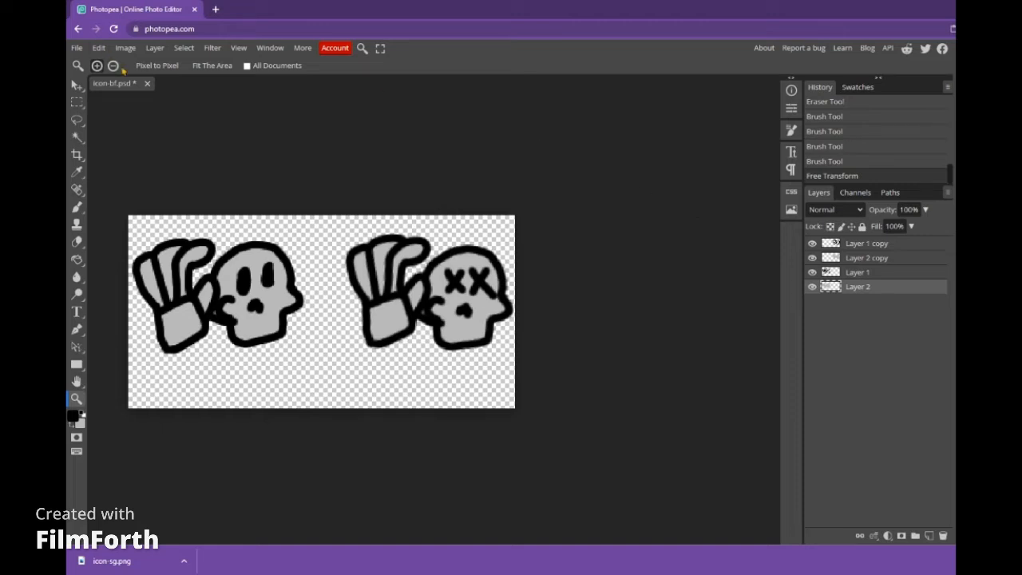
# Close the icon-bf.psd document and switch to the File Explorer window showing PsychEngine's mods/images/icons folder
pyautogui.click(147, 83)
pyautogui.click(650, 100)
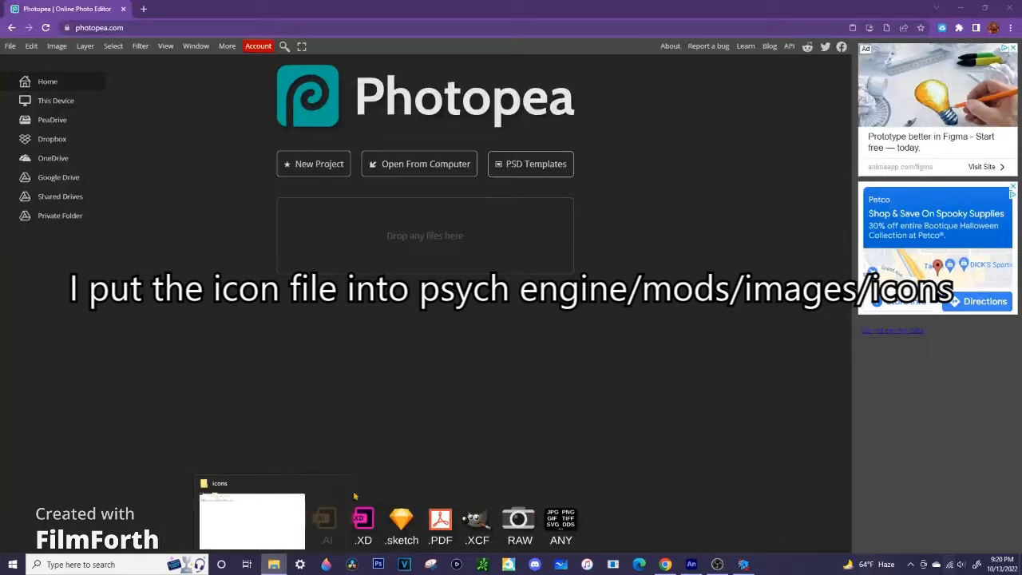
pyautogui.click(258, 505)
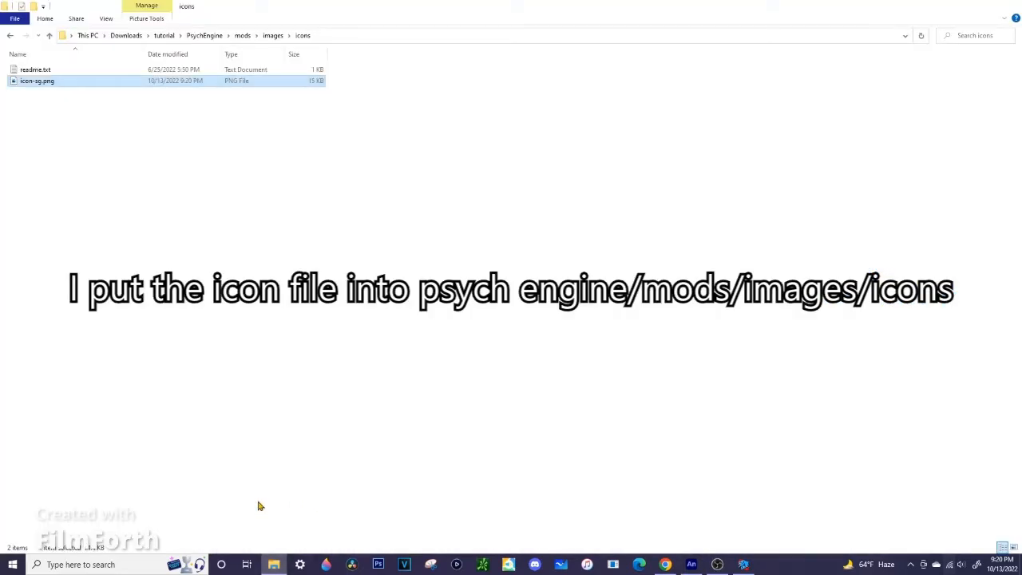
pyautogui.click(416, 399)
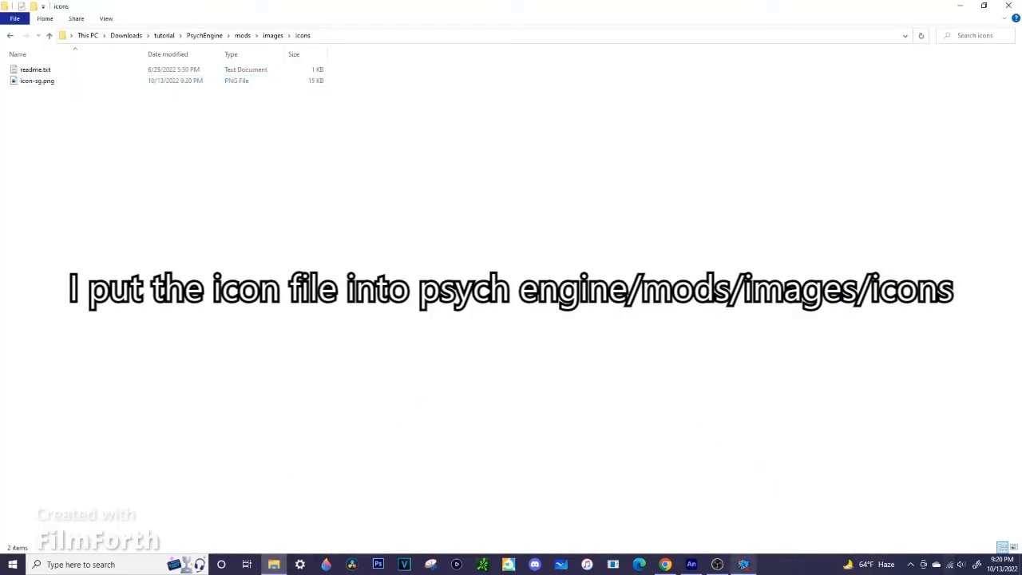
# Switch to Psych Engine's character editor and clear the skeletonground character's health icon name
pyautogui.click(743, 564)
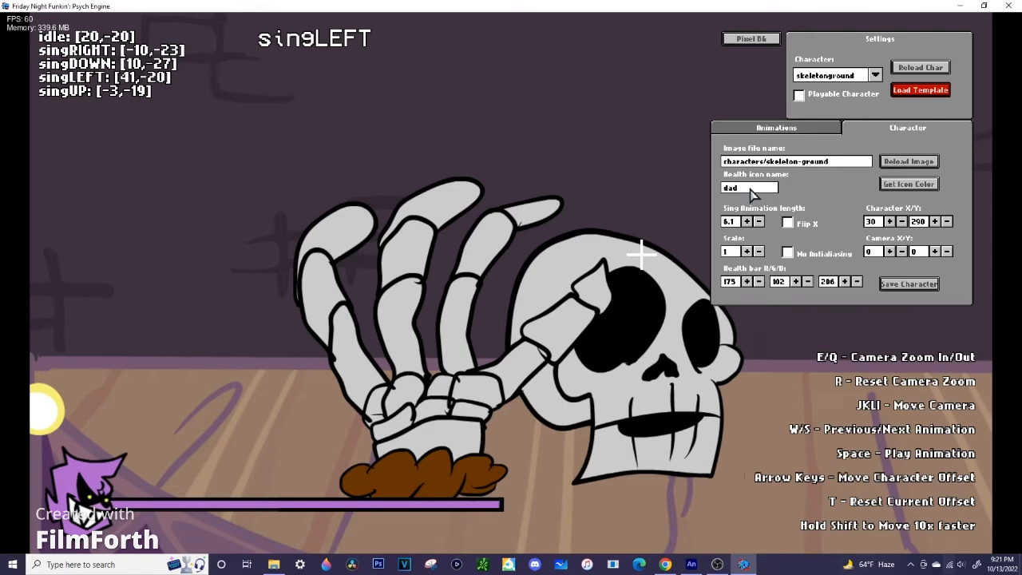
pyautogui.press('BackSpace')
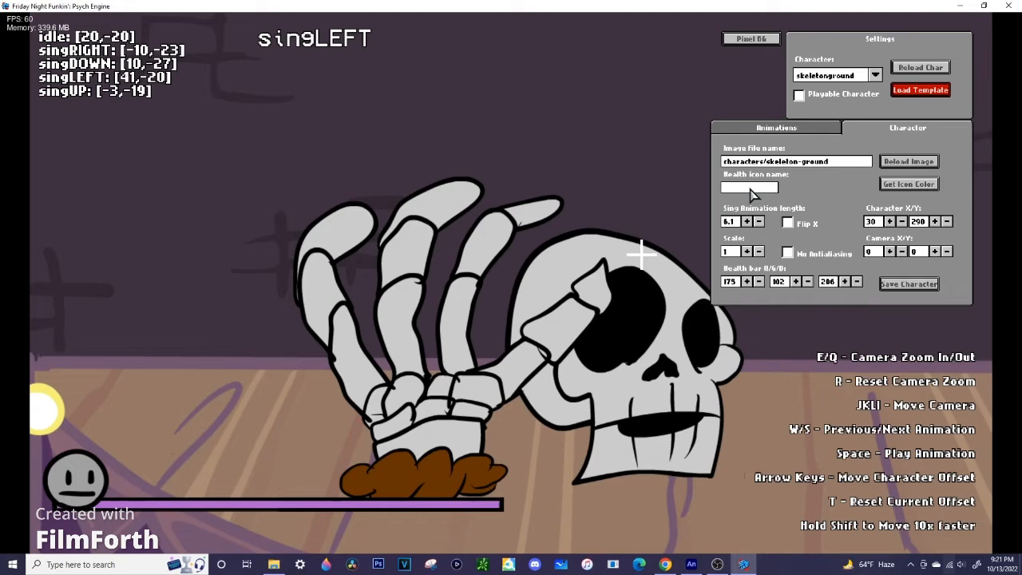
# Set the health icon name to sg and take the health bar colour from that icon
pyautogui.write('sg')
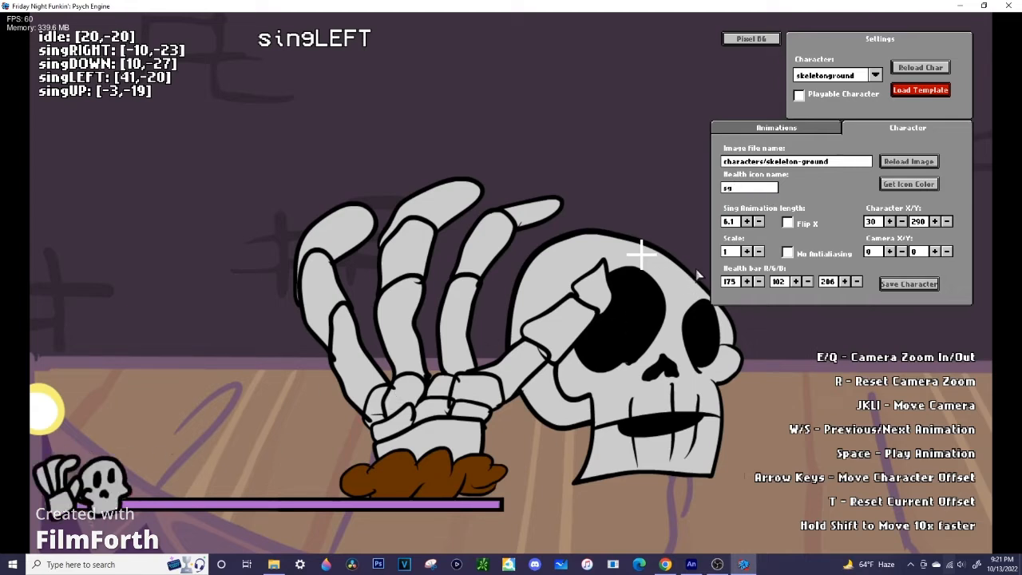
pyautogui.click(907, 187)
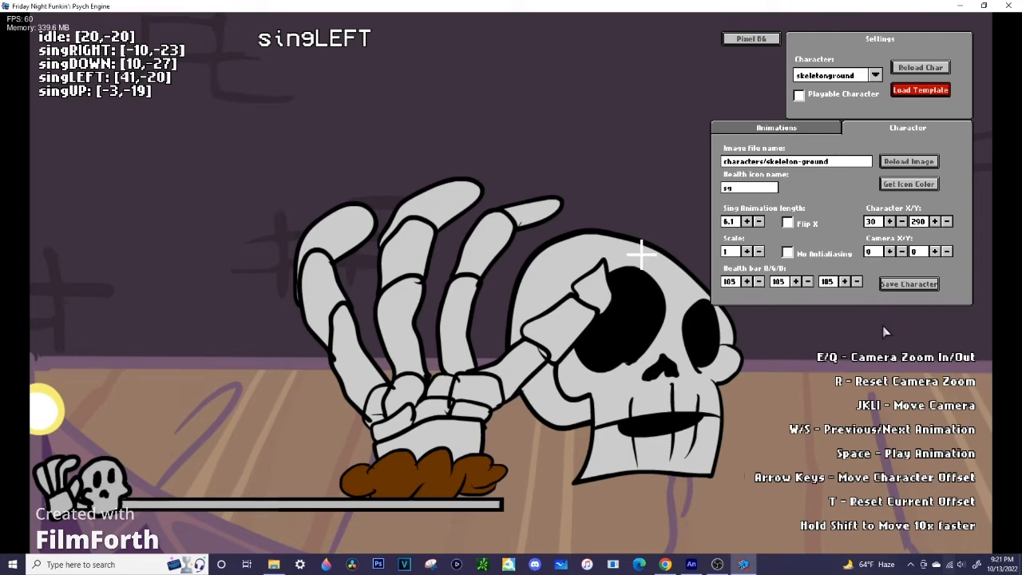
# Set the skeletonground character's camera position to X 20 and Y 70
pyautogui.click(889, 251)
pyautogui.click(888, 252)
pyautogui.click(888, 251)
pyautogui.click(888, 252)
pyautogui.click(888, 252)
pyautogui.click(889, 251)
pyautogui.click(888, 252)
pyautogui.click(888, 252)
pyautogui.click(934, 251)
pyautogui.click(935, 252)
pyautogui.click(935, 251)
pyautogui.click(935, 252)
pyautogui.click(934, 252)
pyautogui.click(935, 252)
pyautogui.click(935, 251)
pyautogui.click(902, 253)
pyautogui.click(903, 252)
pyautogui.click(903, 252)
pyautogui.click(902, 253)
pyautogui.click(903, 252)
pyautogui.click(904, 252)
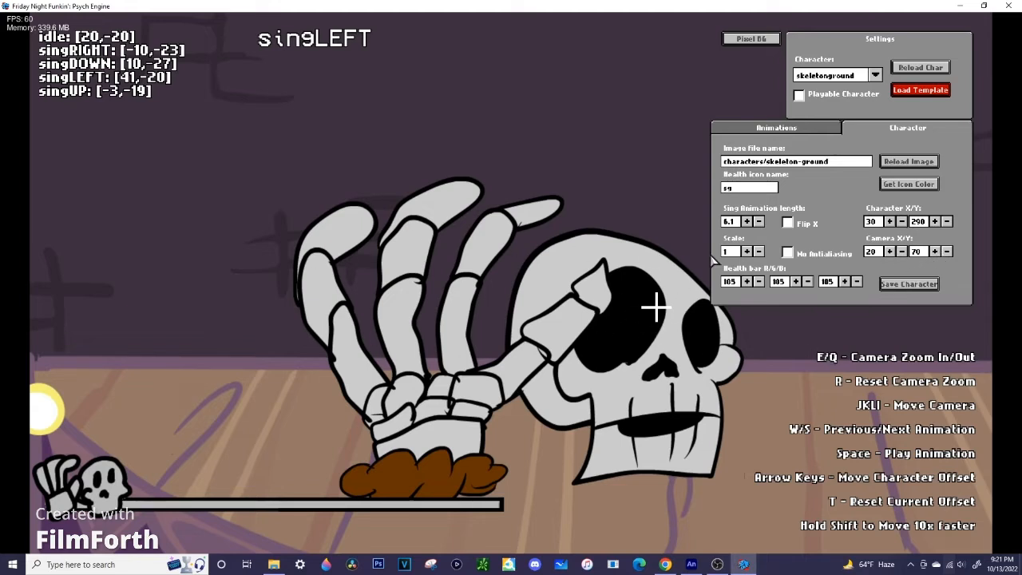
# Save the character as skeletonground.json in PsychEngine's mods/characters folder, replacing the existing file
pyautogui.click(932, 284)
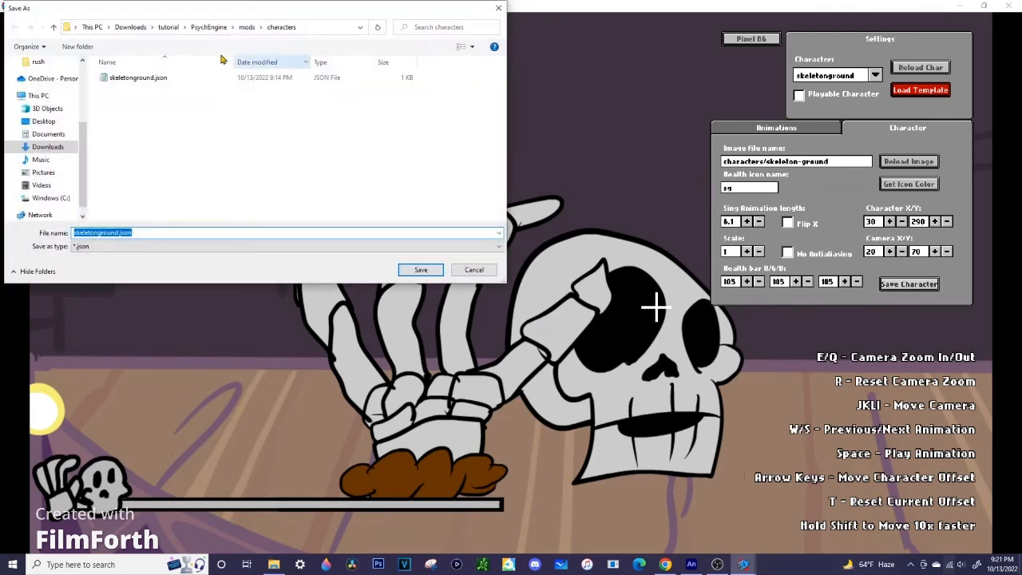
pyautogui.click(205, 27)
pyautogui.doubleClick(119, 112)
pyautogui.click(118, 136)
pyautogui.doubleClick(118, 134)
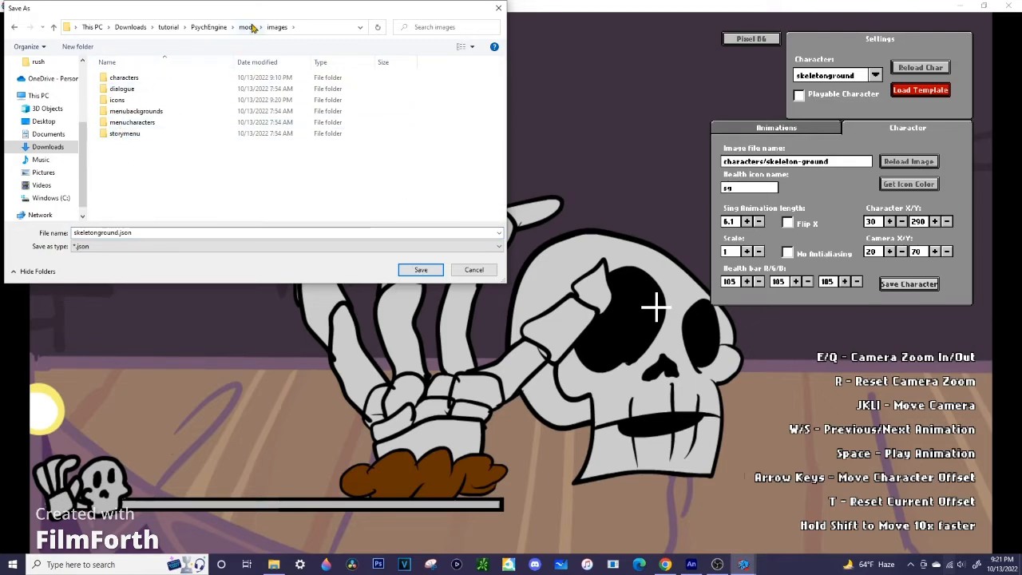
pyautogui.click(207, 27)
pyautogui.doubleClick(120, 111)
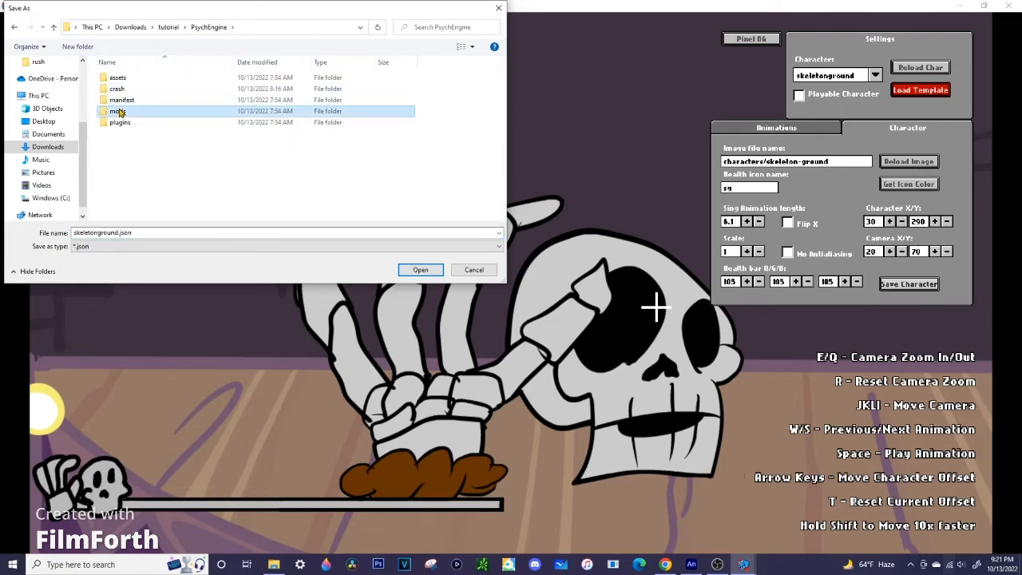
pyautogui.doubleClick(124, 78)
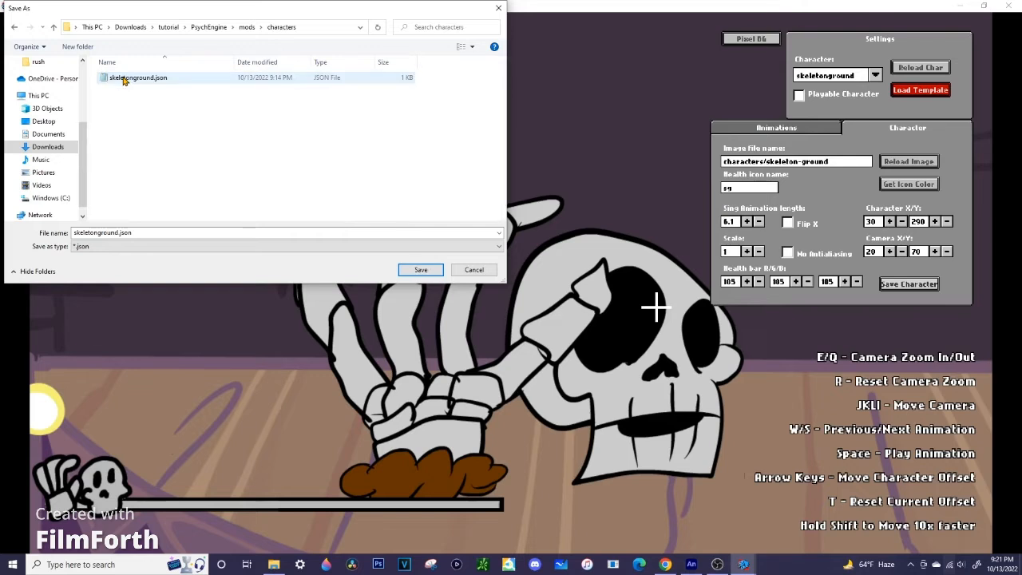
pyautogui.rightClick(155, 82)
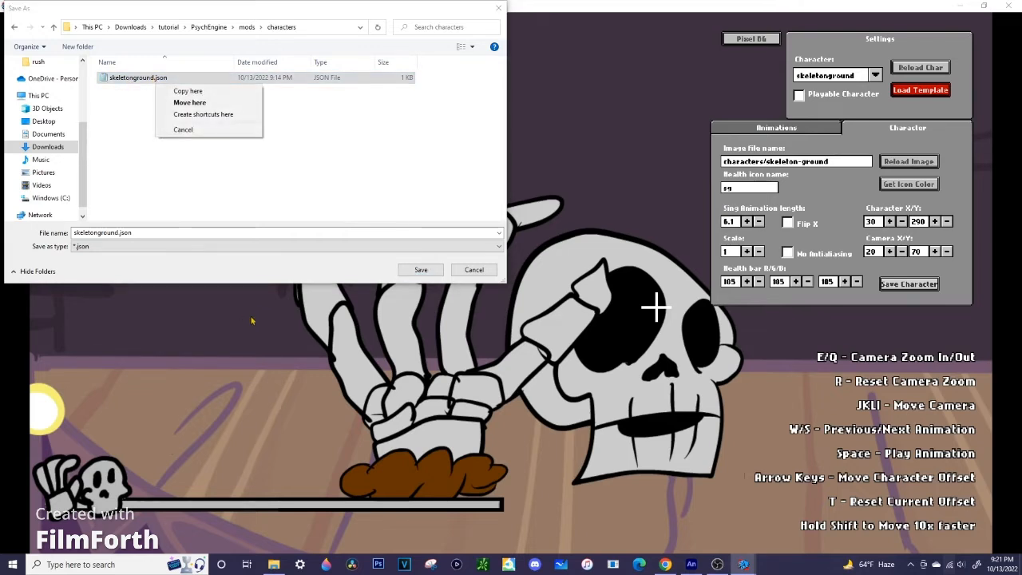
pyautogui.click(200, 174)
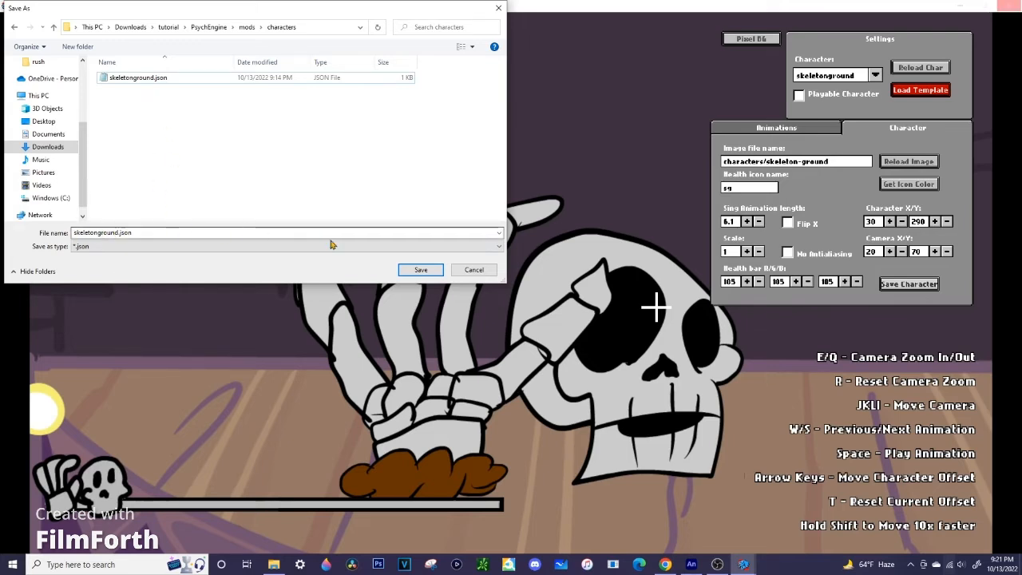
pyautogui.click(421, 271)
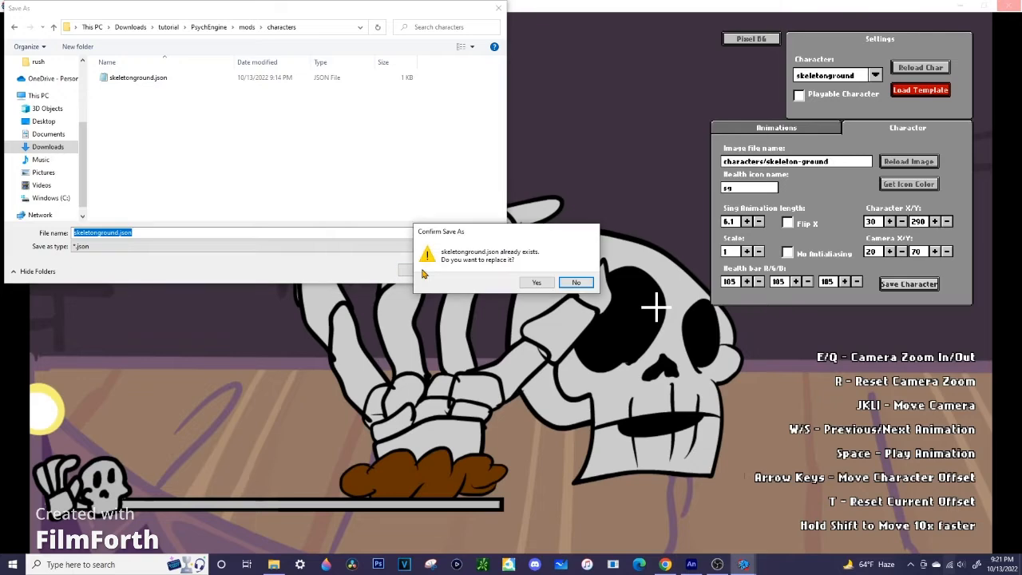
pyautogui.click(539, 282)
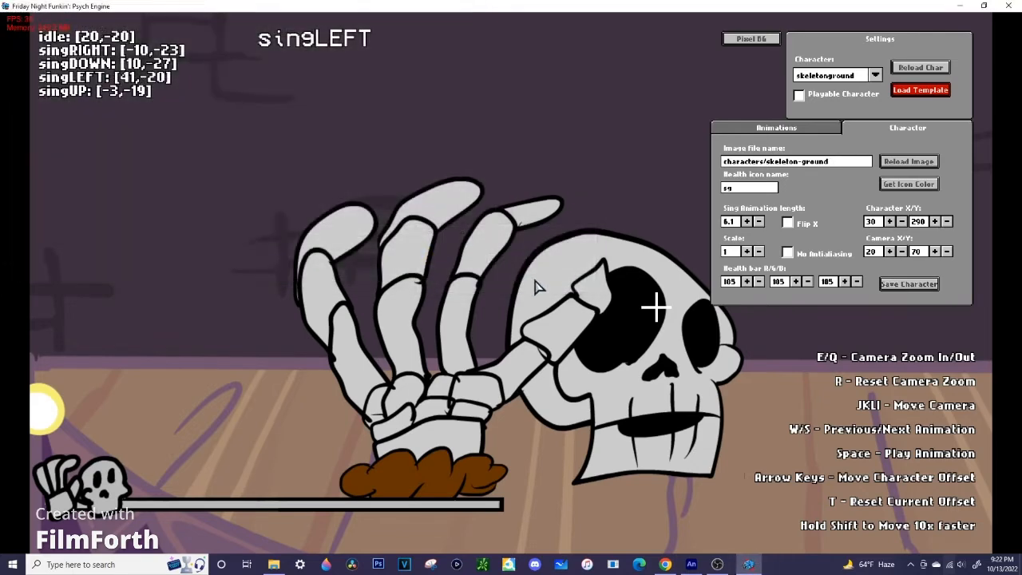
# Leave the character editor, start the song Stress on Hard from Freeplay and open its chart editor
pyautogui.press('Escape')
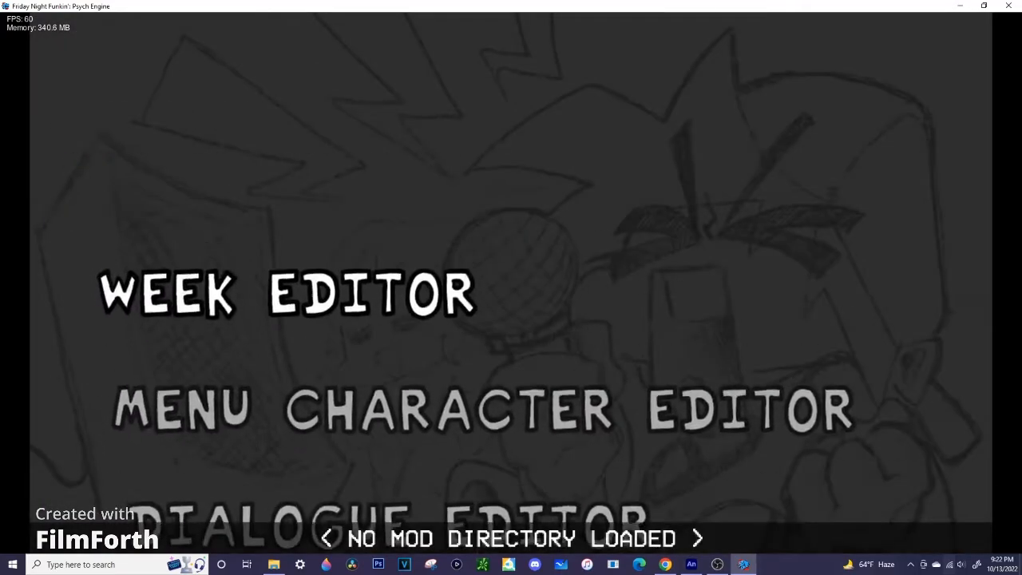
pyautogui.press('Escape')
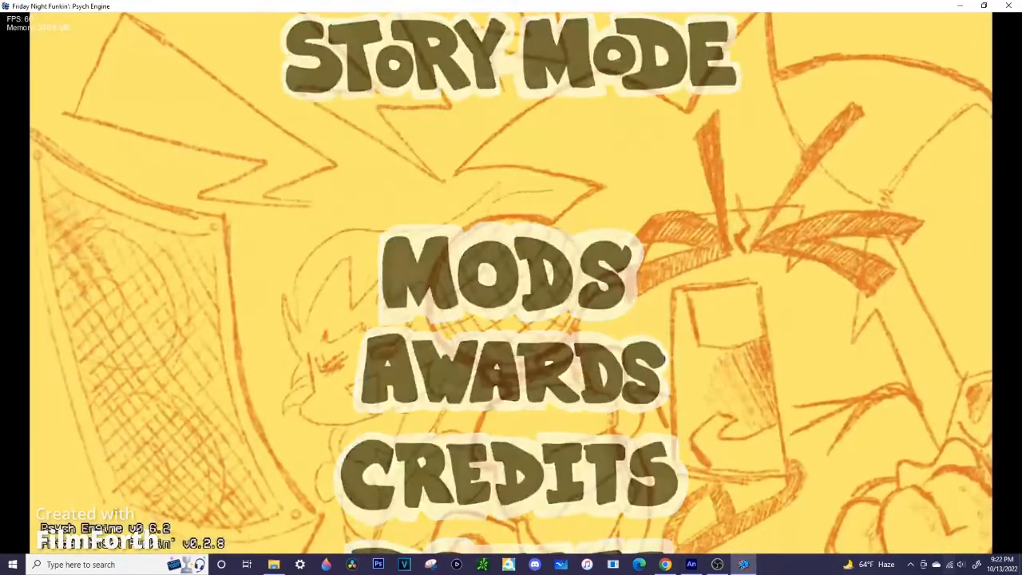
pyautogui.press('Up')
pyautogui.press('Right')
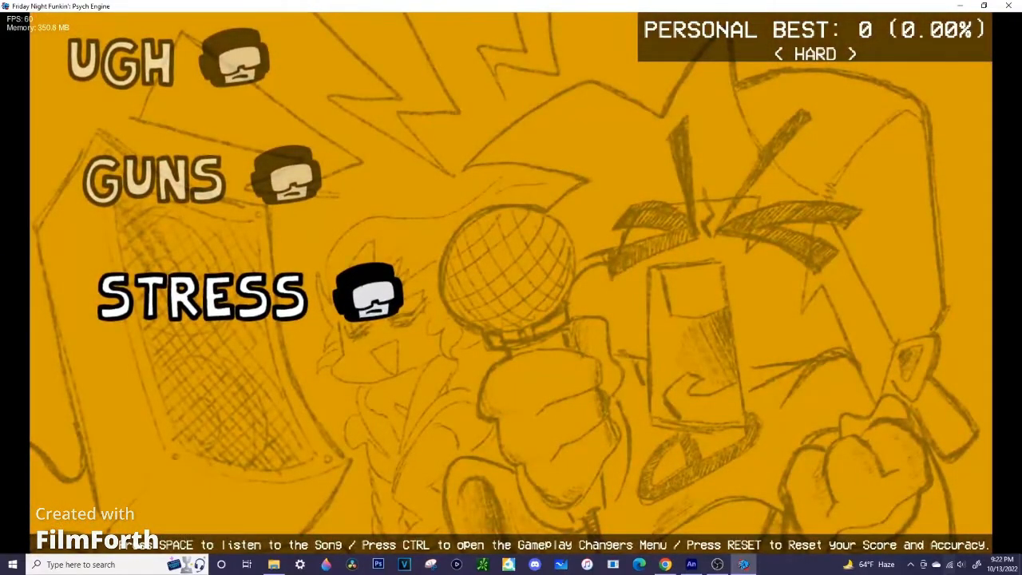
pyautogui.press('Return')
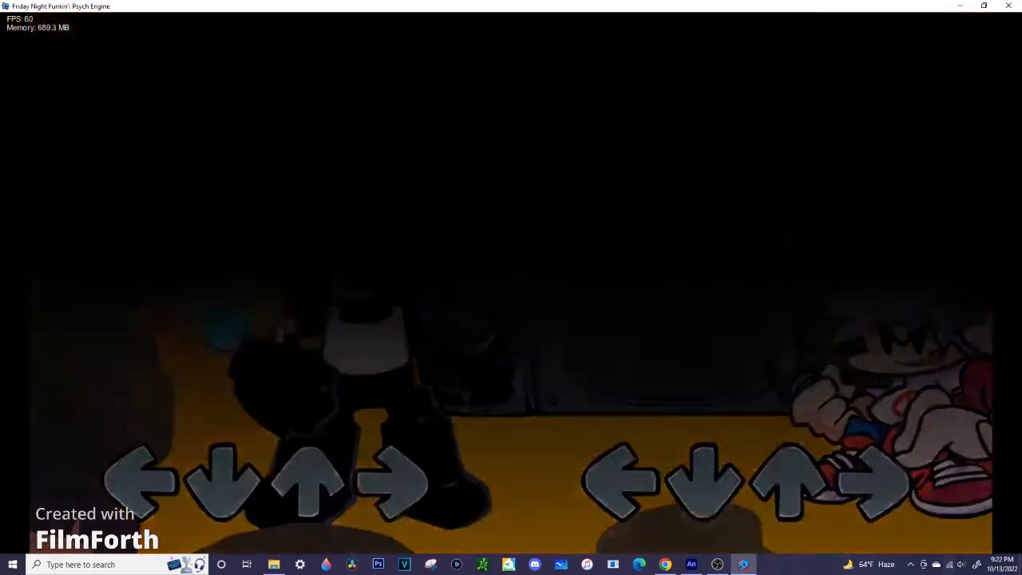
pyautogui.press('7')
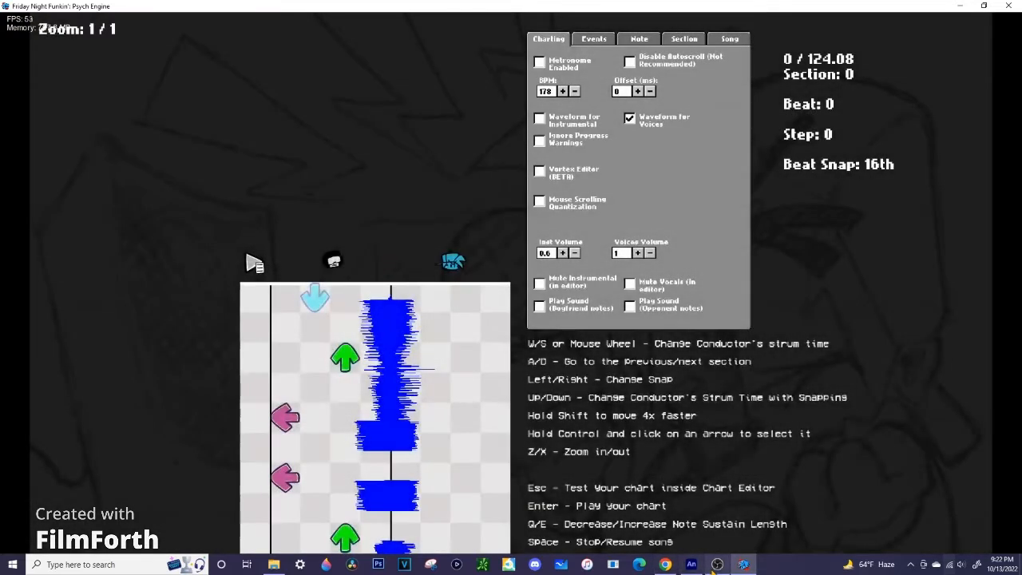
# Switch to OBS, raise the Desktop Audio level to -67.6 dB and play the chart to check the sound
pyautogui.click(717, 564)
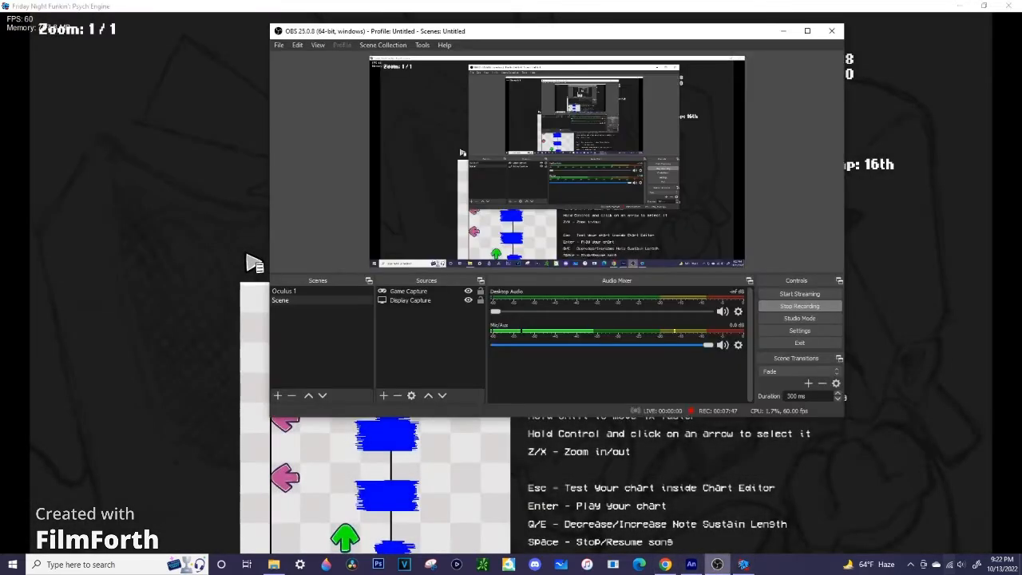
pyautogui.moveTo(495, 312); pyautogui.dragTo(521, 317)
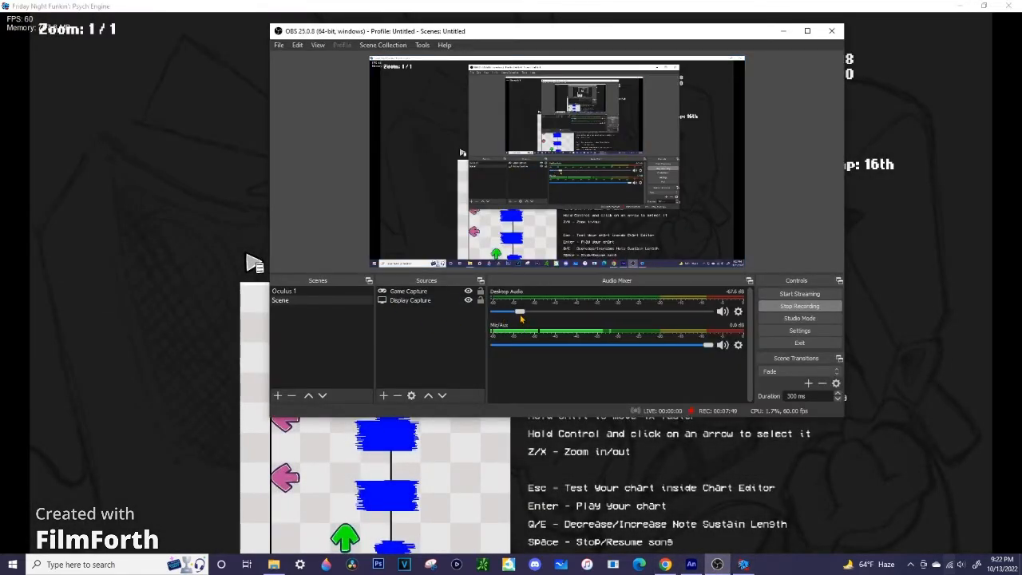
pyautogui.click(717, 564)
pyautogui.press('space')
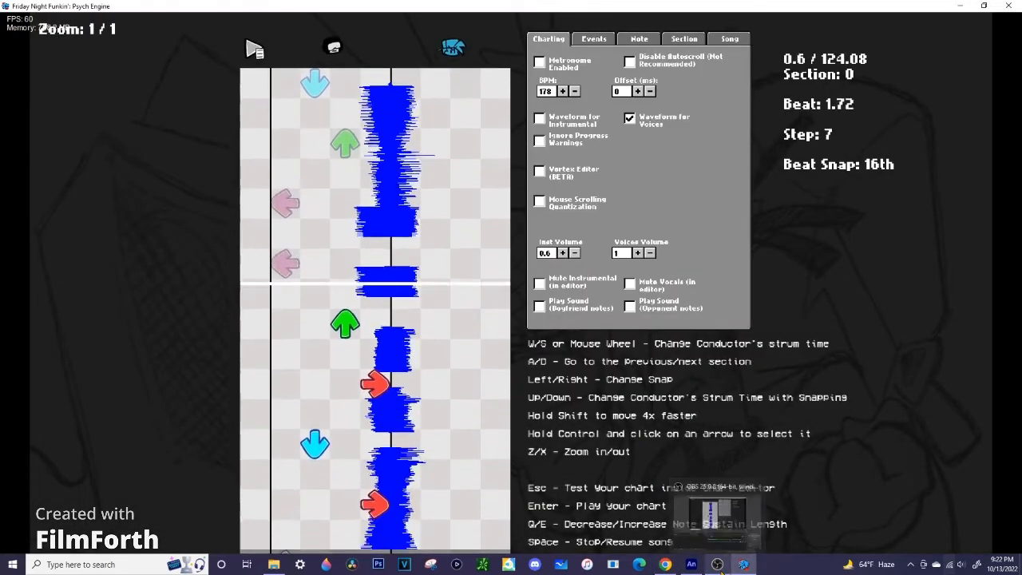
pyautogui.click(716, 550)
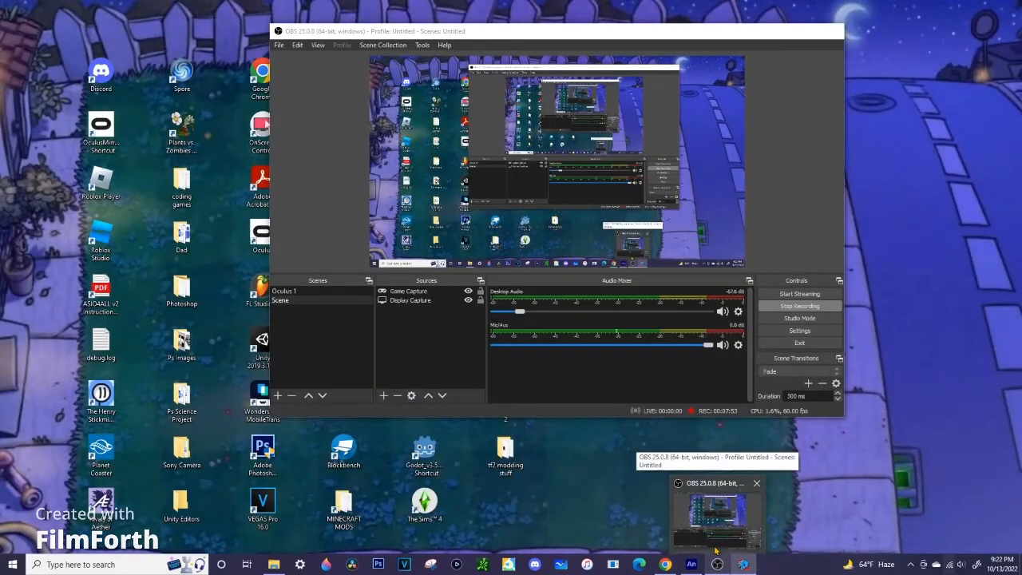
pyautogui.click(722, 562)
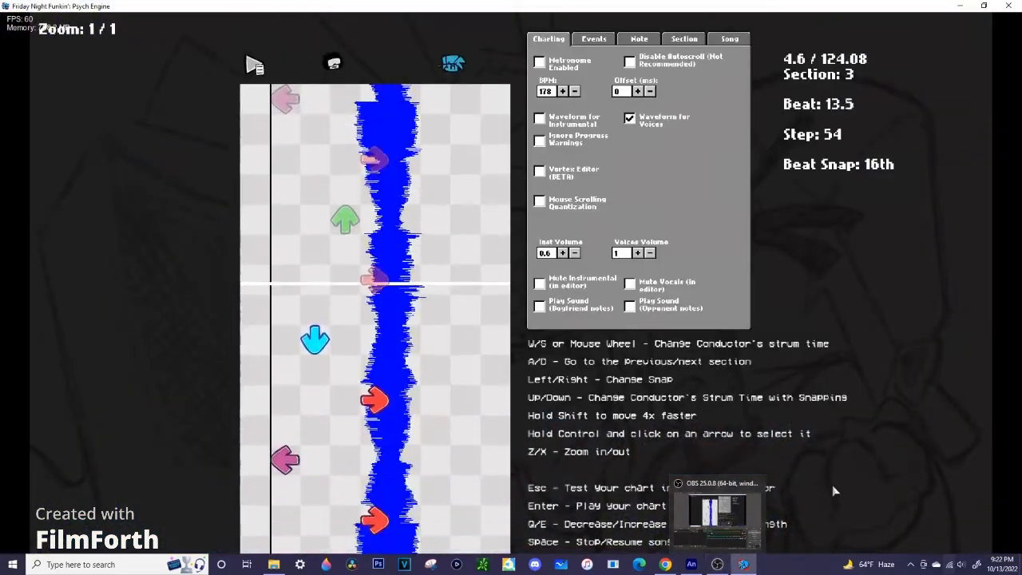
# Rewind the chart with the game volume raised, and set the Desktop Audio level in OBS to -42.8 dB
pyautogui.hotkey('shift', 'r')
pyautogui.press('+')
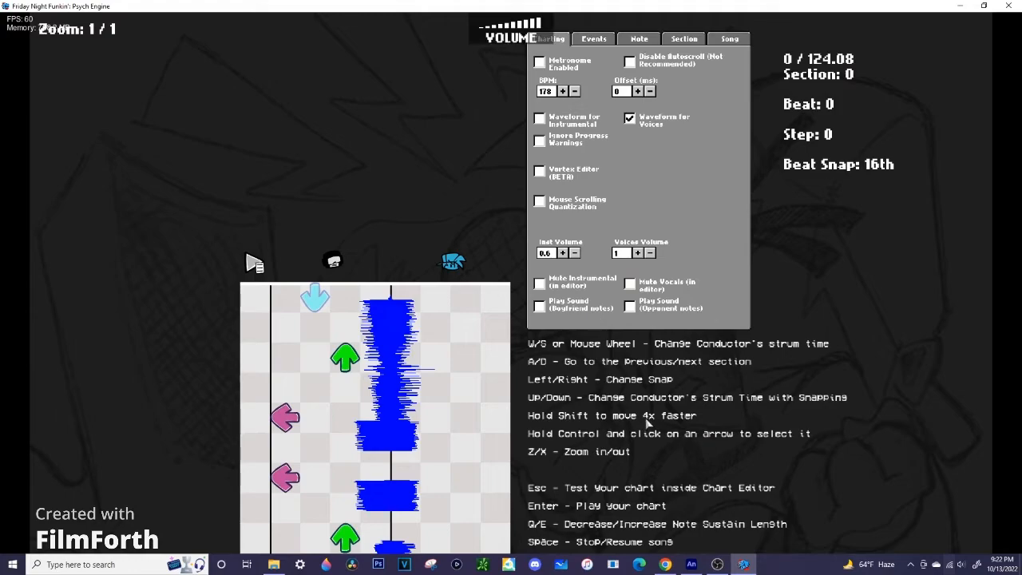
pyautogui.moveTo(717, 564)
pyautogui.moveTo(715, 537)
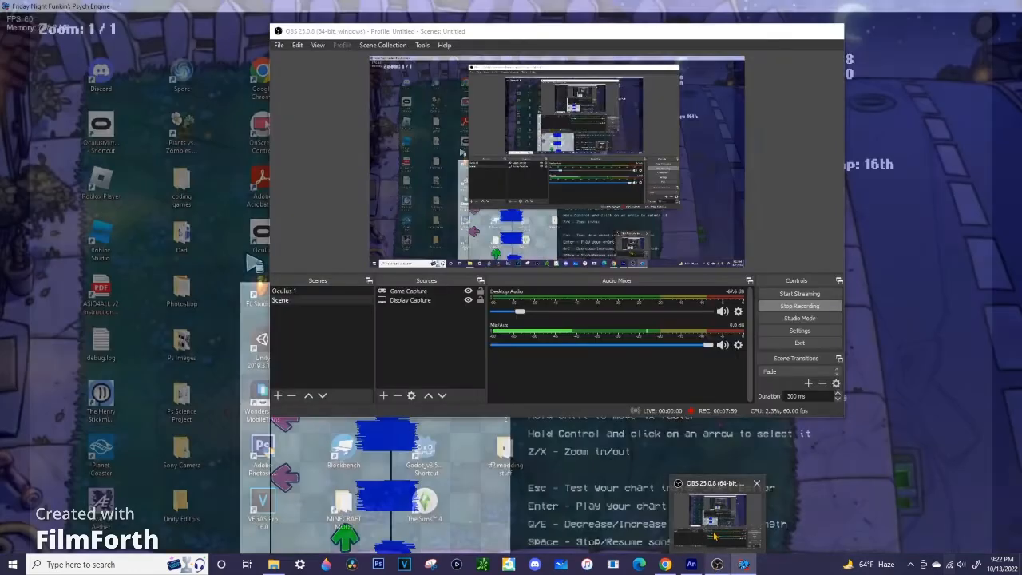
# Play the chart and check the Desktop Audio meter in OBS
pyautogui.press('space')
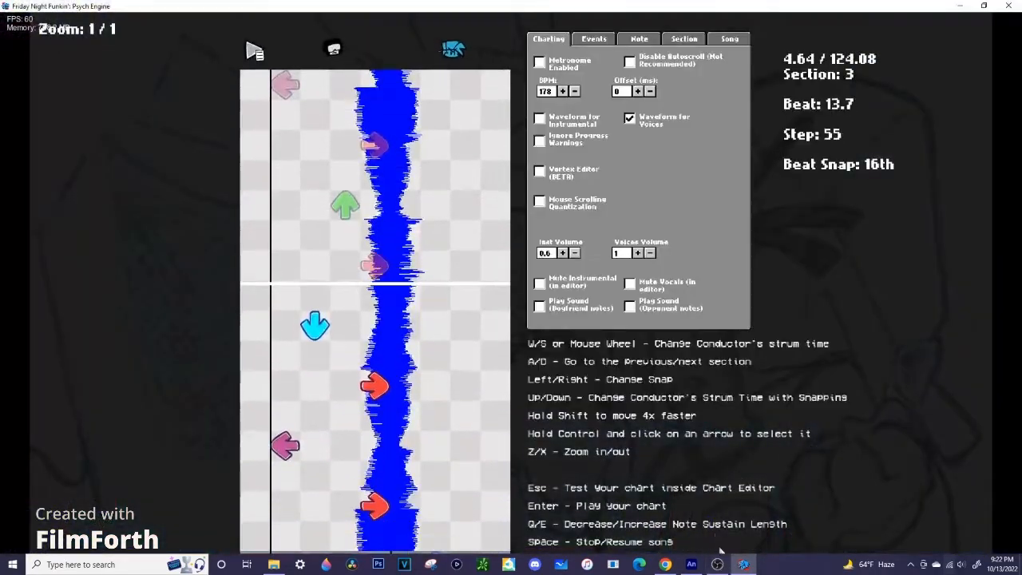
pyautogui.click(721, 568)
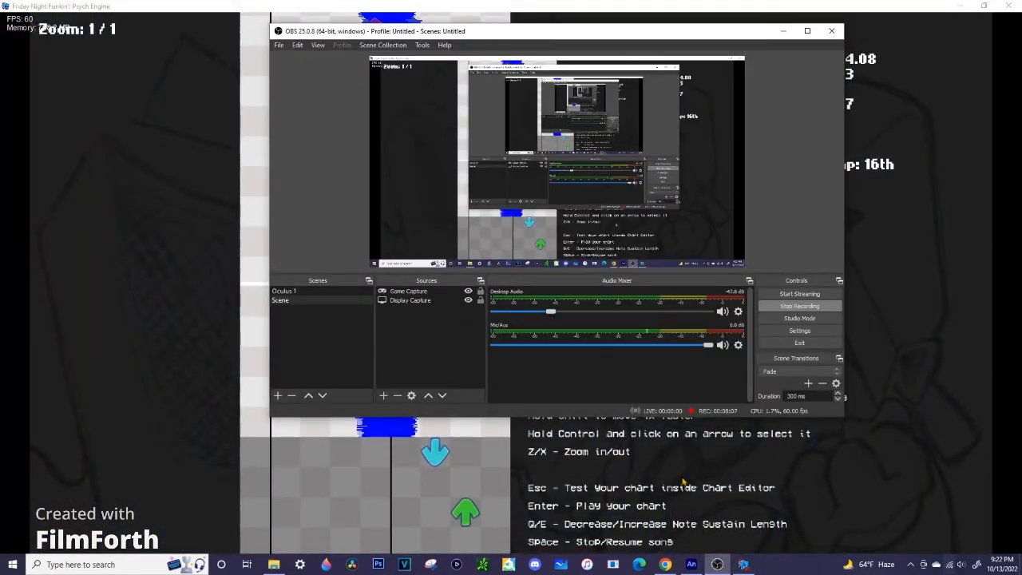
pyautogui.click(717, 564)
pyautogui.click(718, 564)
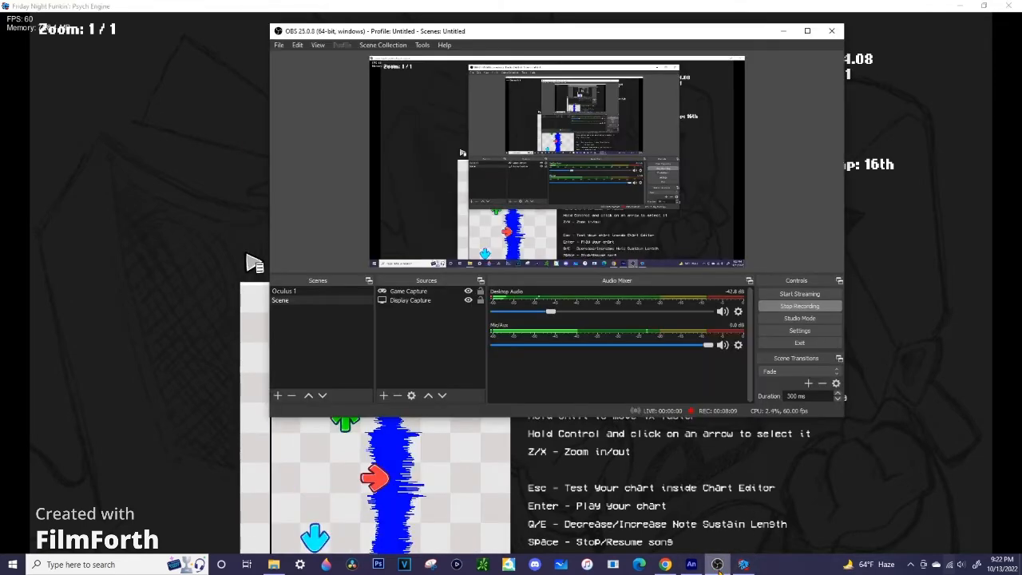
pyautogui.click(718, 564)
pyautogui.click(717, 564)
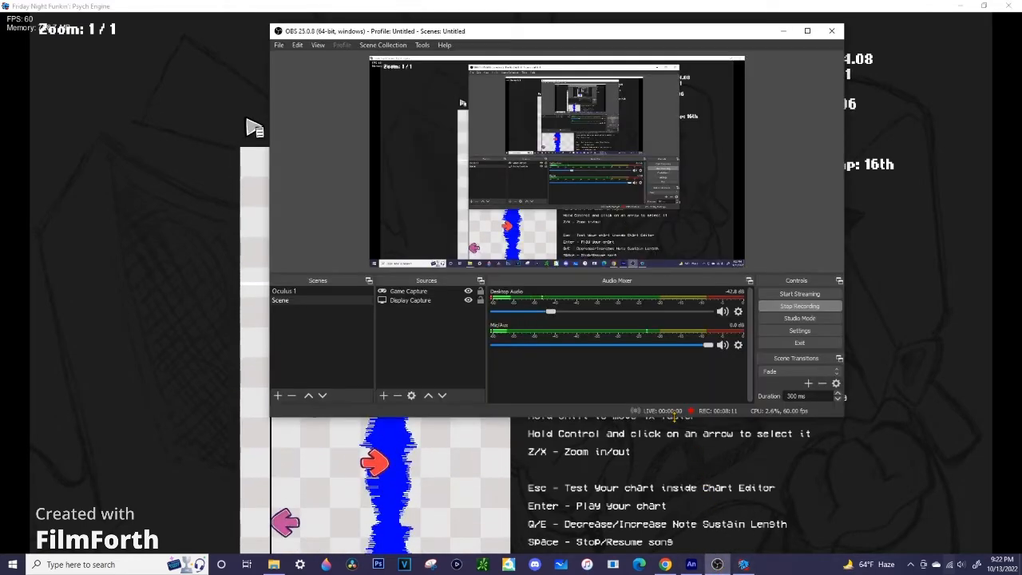
pyautogui.click(744, 564)
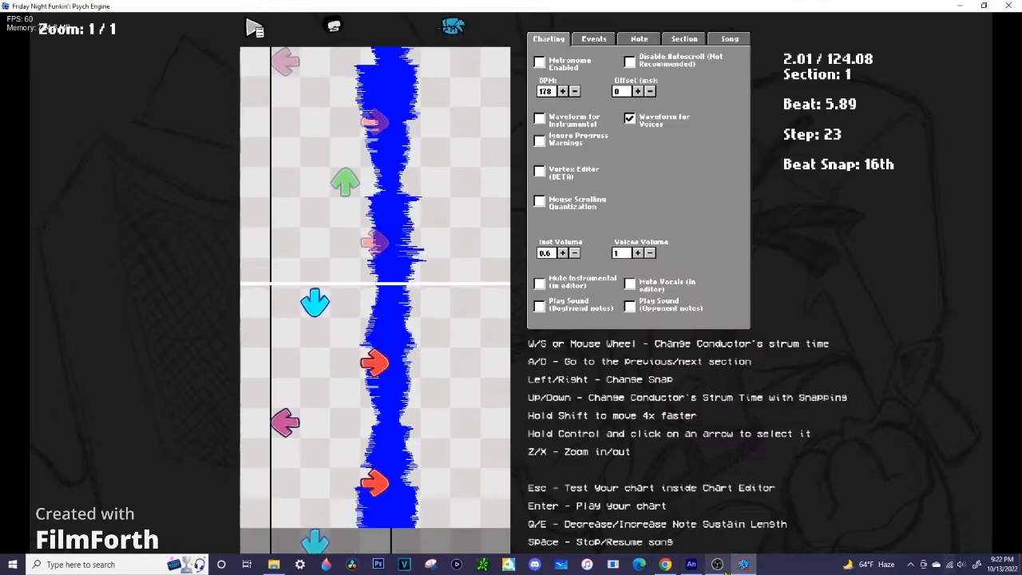
# Return the Stress chart to its first section and set the song's opponent to skeletonground
pyautogui.press('a')
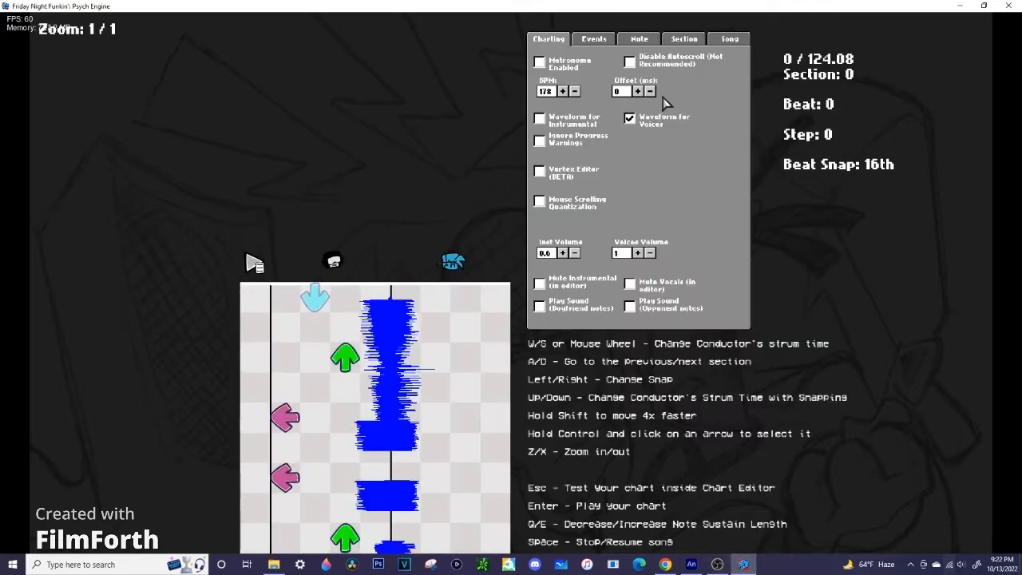
pyautogui.click(730, 39)
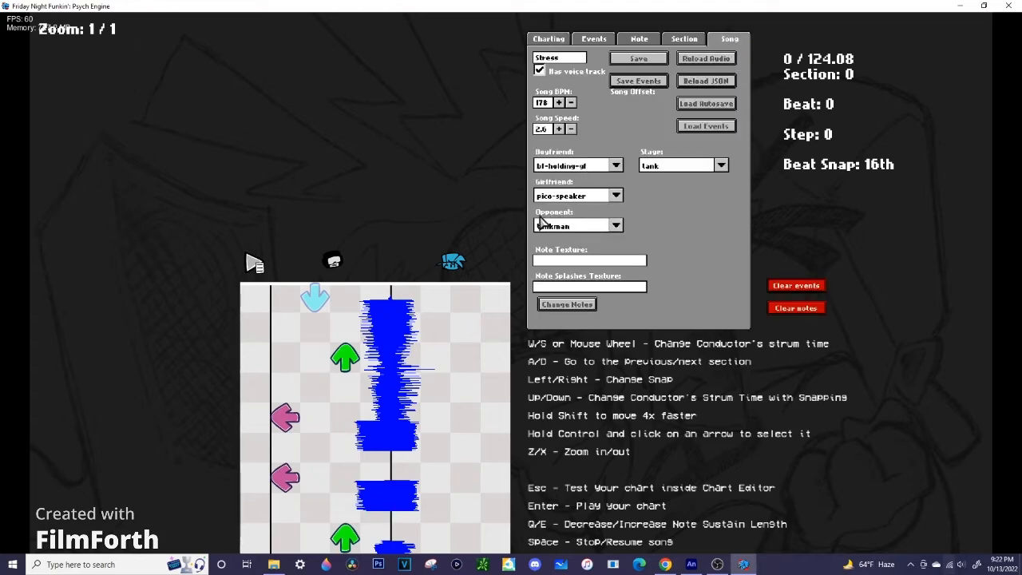
pyautogui.click(616, 226)
pyautogui.scroll(-10, 565, 303)
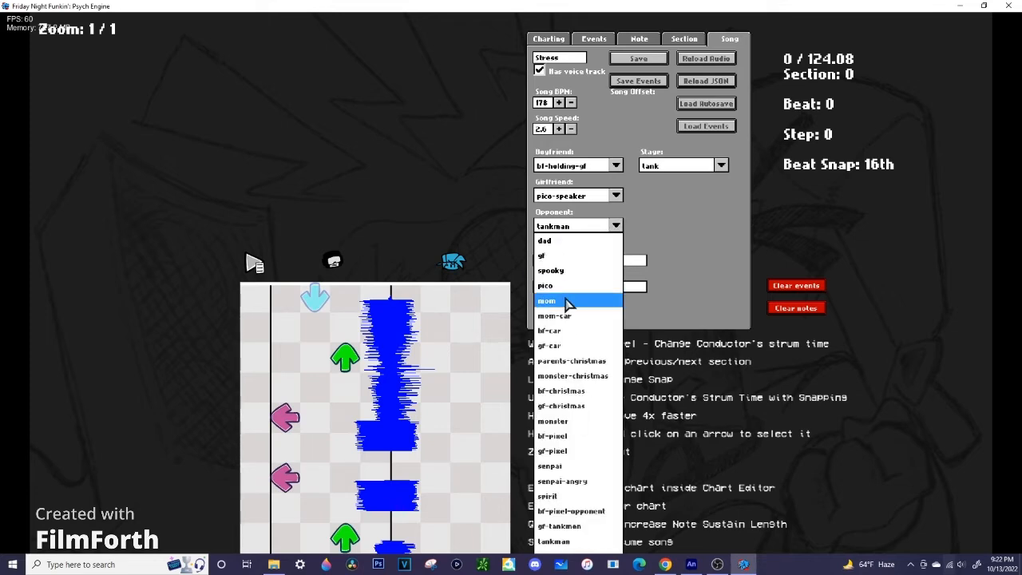
pyautogui.scroll(-2, 566, 303)
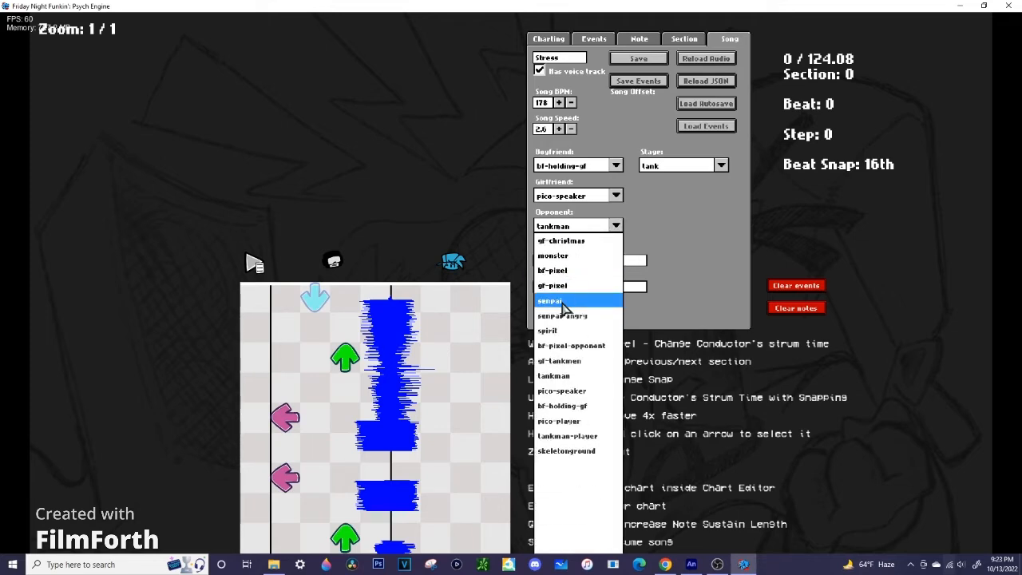
pyautogui.click(564, 453)
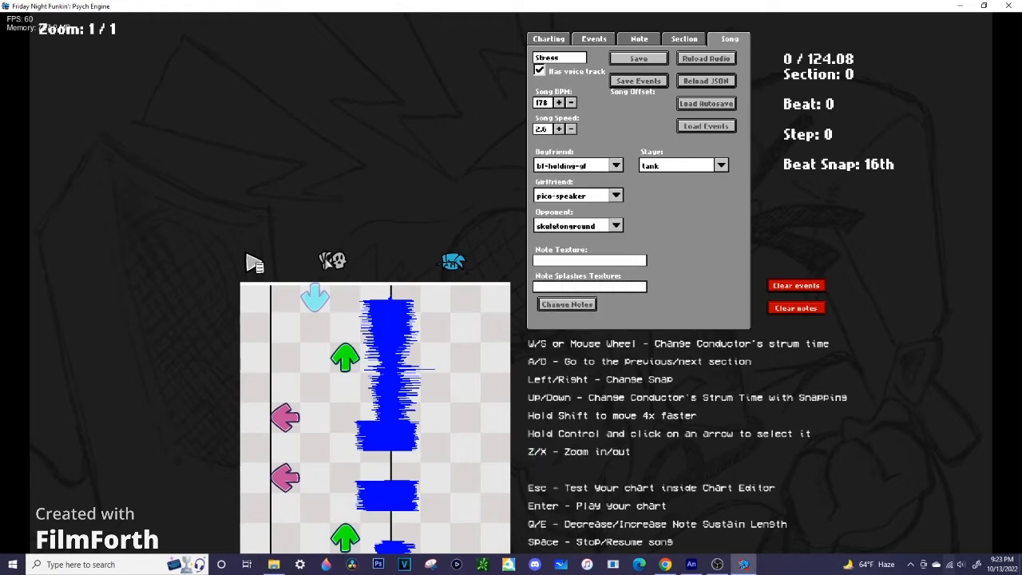
# Play the Stress chart and hit its opening notes to test the skeletonground opponent in the game
pyautogui.press('Return')
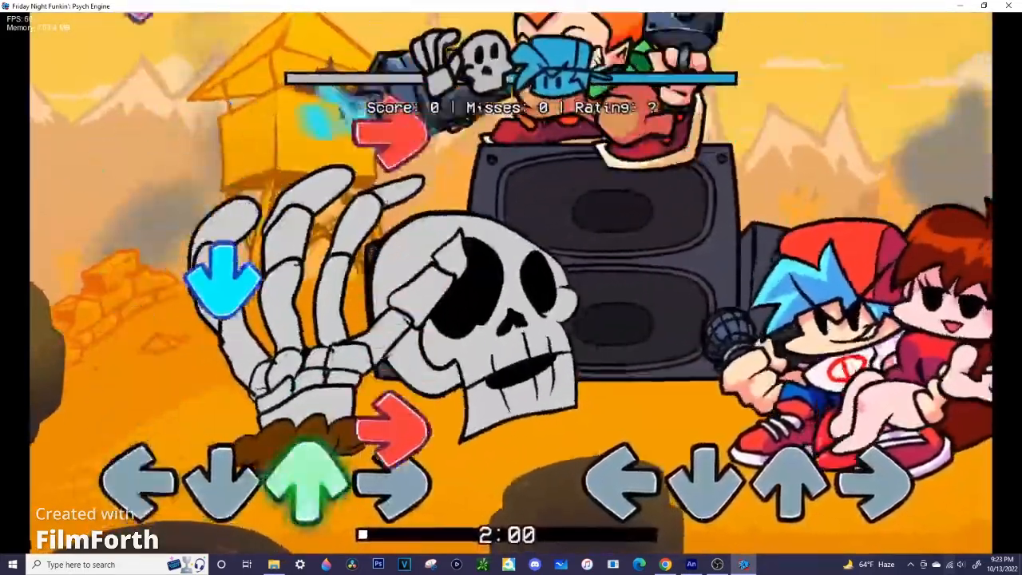
pyautogui.press('Down')
pyautogui.press('Up')
pyautogui.press('Left')
pyautogui.press('Left')
pyautogui.press('Up')
pyautogui.press('Right')
pyautogui.press('Down')
pyautogui.press('Right')
pyautogui.press('Left')
pyautogui.press('Right')
pyautogui.press('Up')
pyautogui.press('Right')
pyautogui.press('Down')
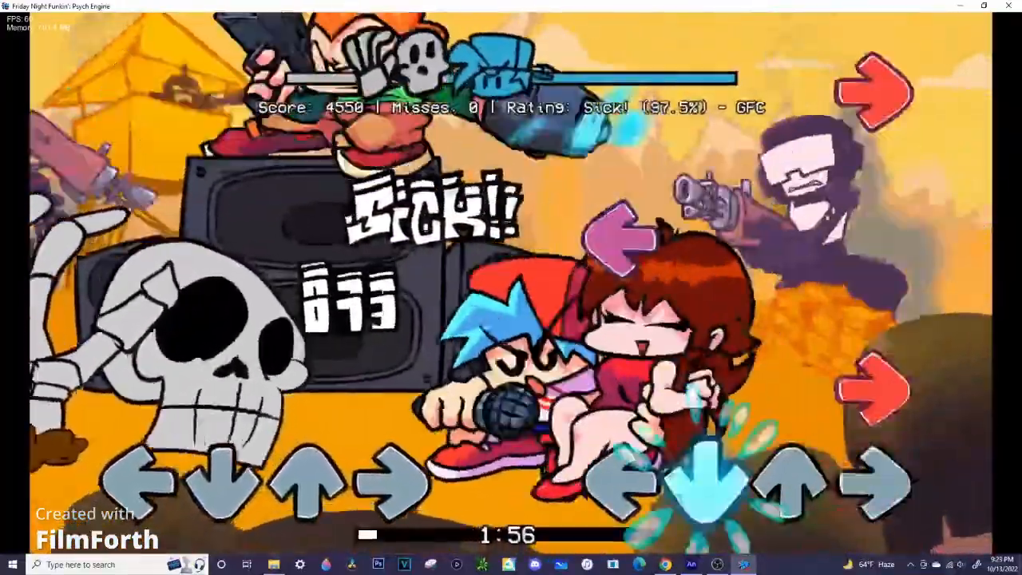
# Keep playing the first player verse of Stress, hitting its notes until the skeletonground opponent's turn comes round again
pyautogui.press('Right')
pyautogui.press('Left')
pyautogui.press('Right')
pyautogui.press('Down')
pyautogui.press('Up')
pyautogui.press('Left')
pyautogui.press('Left')
pyautogui.press('Up')
pyautogui.press('Right')
pyautogui.press('Down')
pyautogui.press('Right')
pyautogui.press('Left')
pyautogui.press('Right')
pyautogui.press('Up')
pyautogui.press('Right')
pyautogui.press('Down')
pyautogui.press('Right')
pyautogui.press('Left')
pyautogui.press('Right')
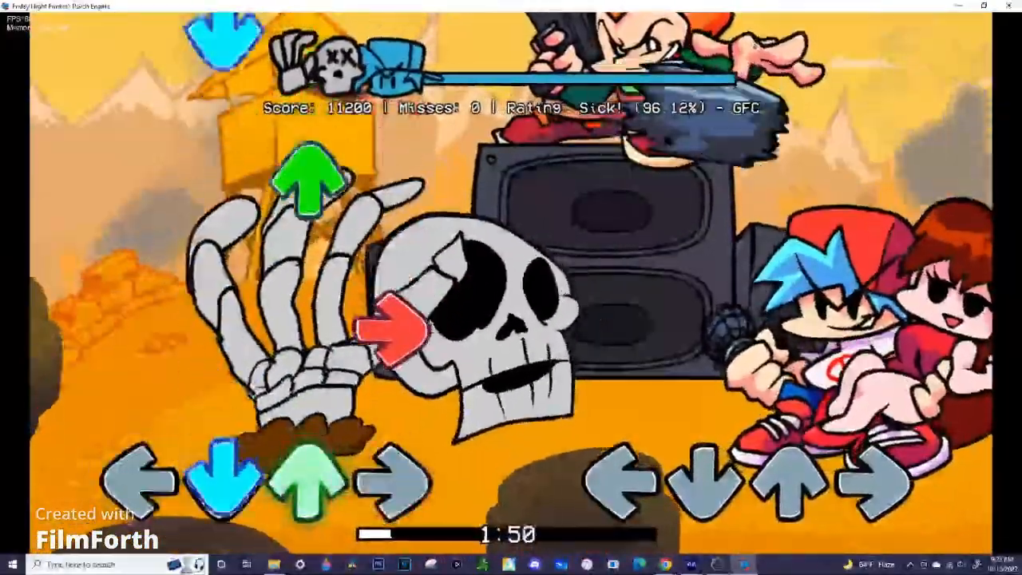
# Leave the song for the Stress chart editor, view the song settings, and play the chart again from its start
pyautogui.press('Return')
pyautogui.press('Return')
pyautogui.press('7')
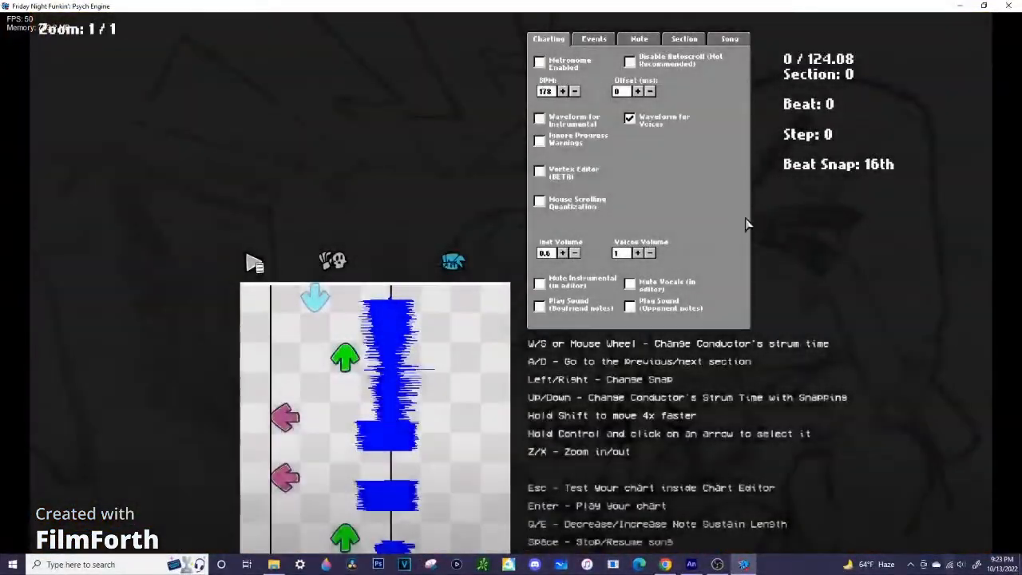
pyautogui.click(728, 39)
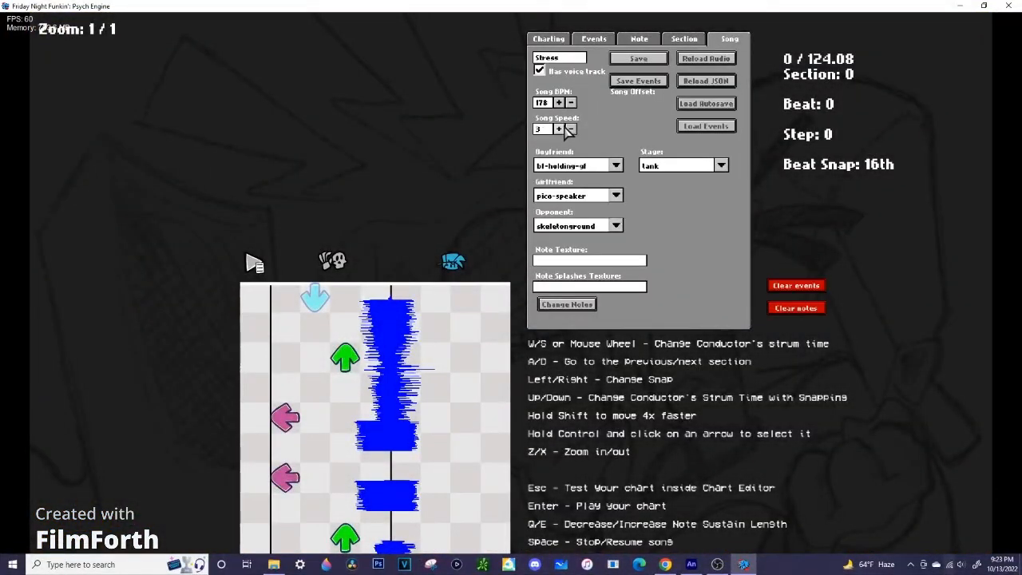
pyautogui.press('Return')
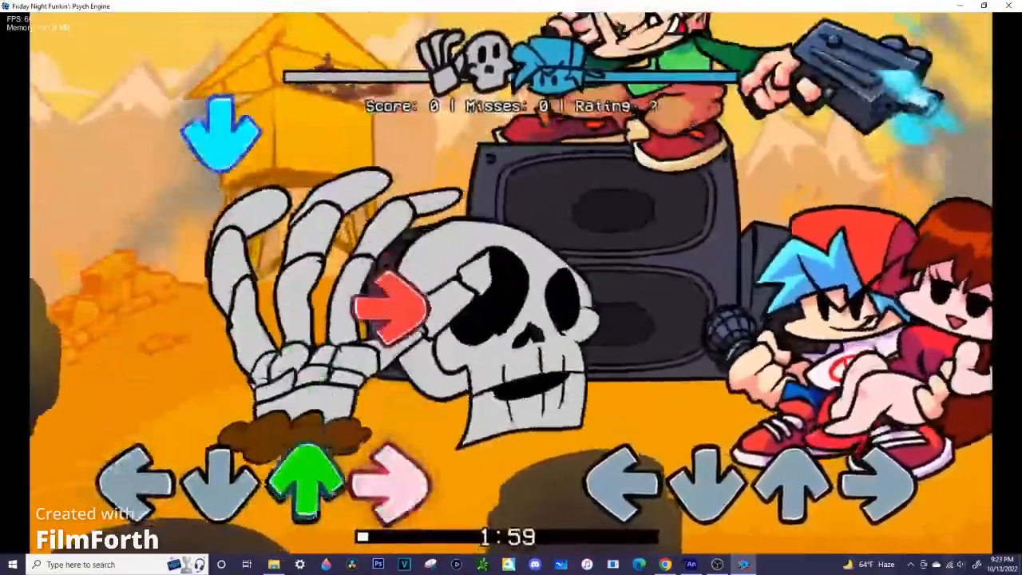
# Play Stress from the start through several verses, hitting the notes to test skeletonground's singing poses, and stop partway through
pyautogui.press('Down')
pyautogui.press('Up')
pyautogui.press('Left')
pyautogui.press('Left')
pyautogui.press('Up')
pyautogui.press('Right')
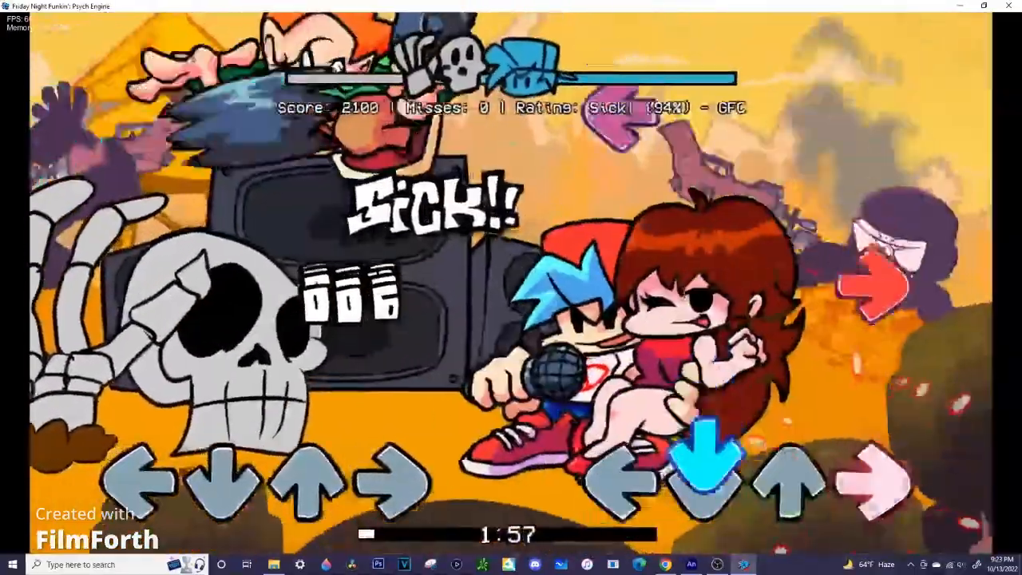
pyautogui.press('Down')
pyautogui.press('Right')
pyautogui.press('Left')
pyautogui.press('Right')
pyautogui.press('Up')
pyautogui.press('Right')
pyautogui.press('Down')
pyautogui.press('Right')
pyautogui.press('Left')
pyautogui.press('Right')
pyautogui.press('Down')
pyautogui.press('Up')
pyautogui.press('Left')
pyautogui.press('Left')
pyautogui.press('Up')
pyautogui.press('Left')
pyautogui.press('Right')
pyautogui.press('Up')
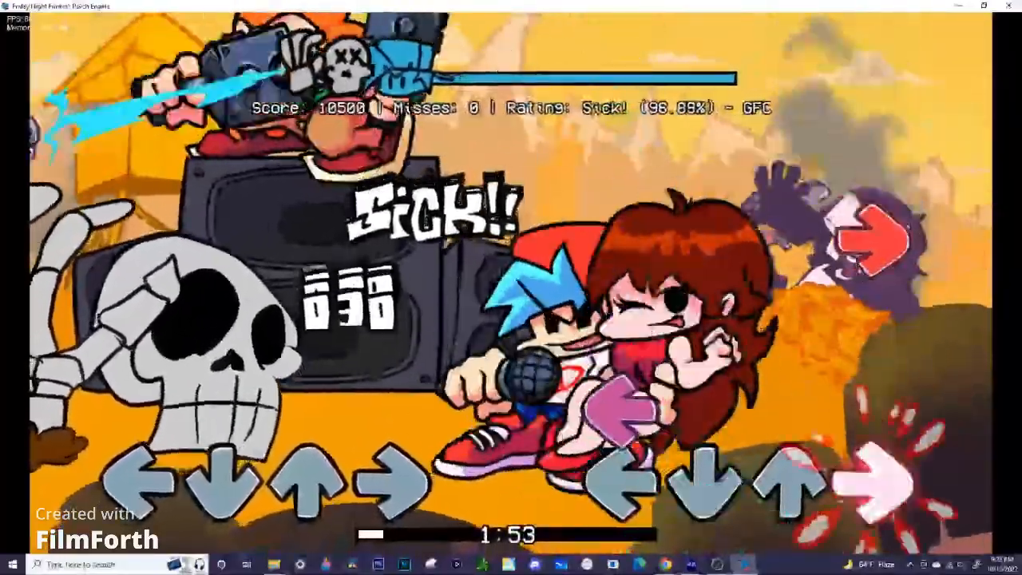
pyautogui.press('Left')
pyautogui.press('Right')
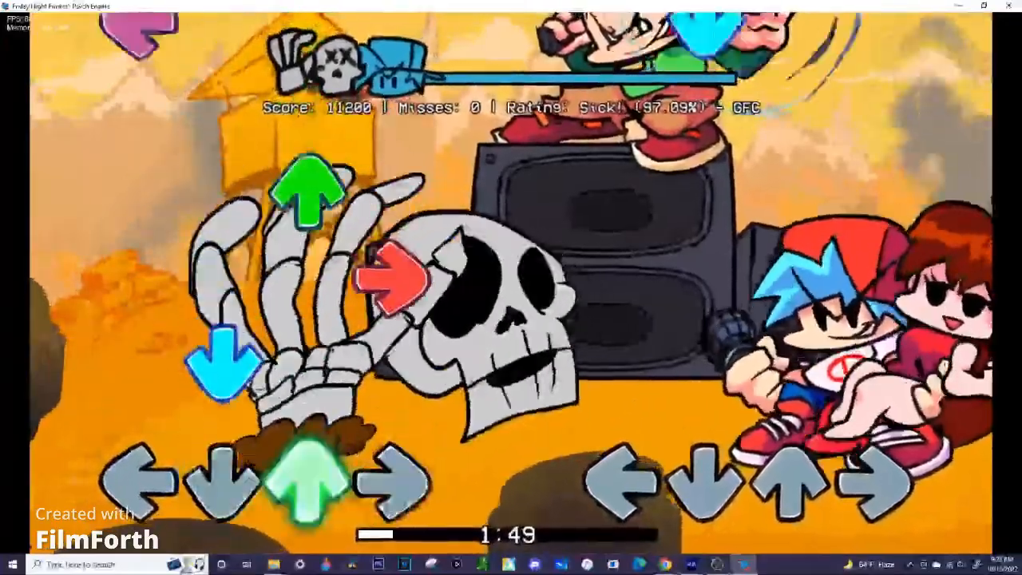
pyautogui.press('Down')
pyautogui.press('Up')
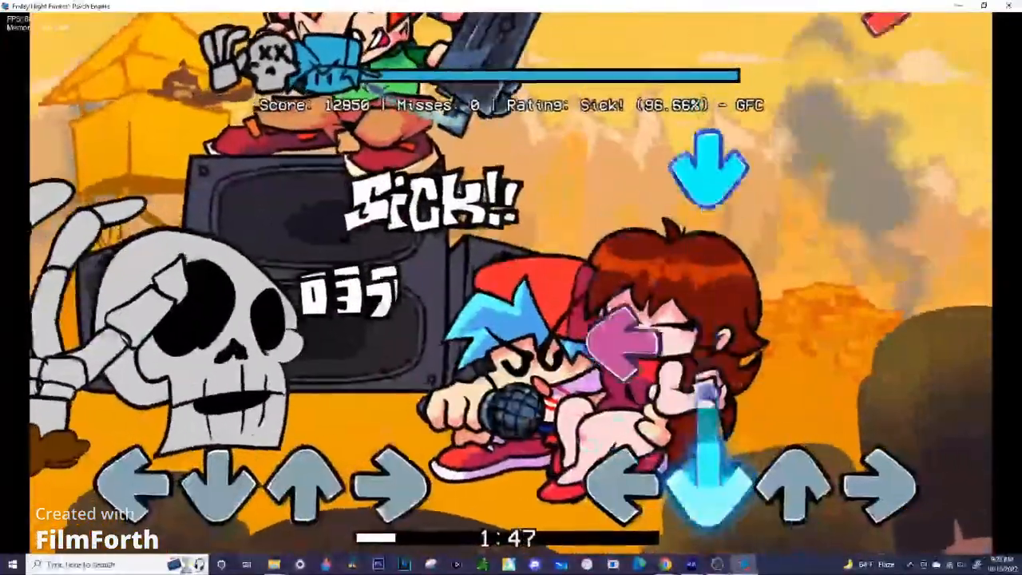
pyautogui.press('Left')
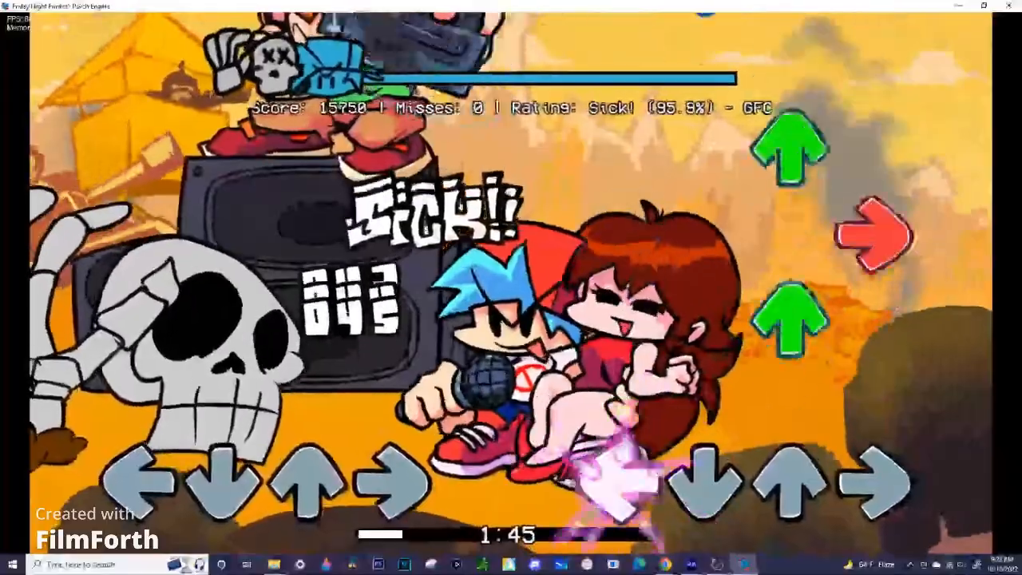
pyautogui.press('Down')
pyautogui.press('Right')
pyautogui.press('Up')
pyautogui.press('Down')
pyautogui.press('Right')
pyautogui.press('Up')
pyautogui.press('Left')
pyautogui.press('Right')
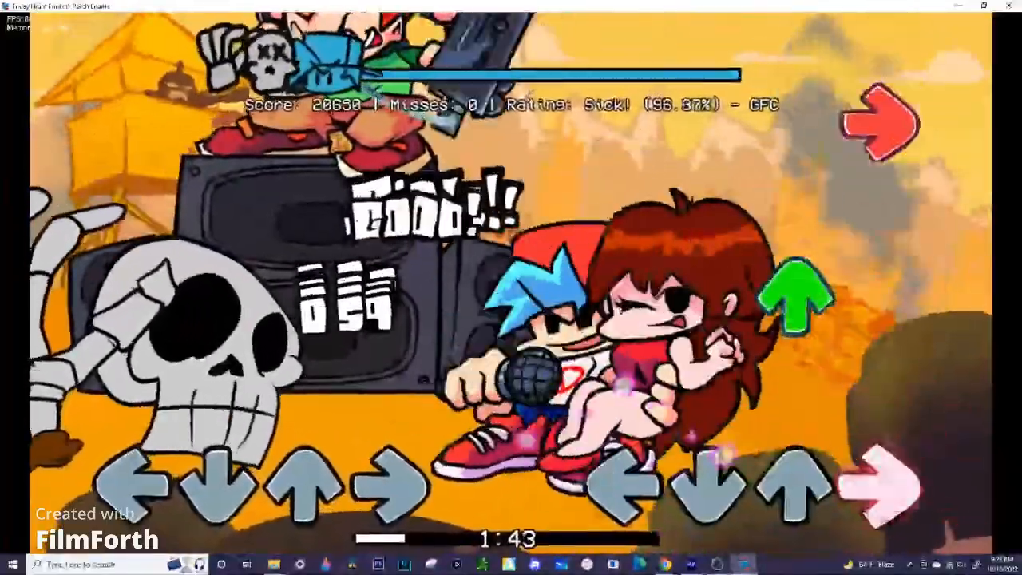
pyautogui.press('Down')
pyautogui.press('Right')
pyautogui.press('Left')
pyautogui.press('Right')
pyautogui.press('Down')
pyautogui.press('Down')
pyautogui.press('Down')
pyautogui.press('Down')
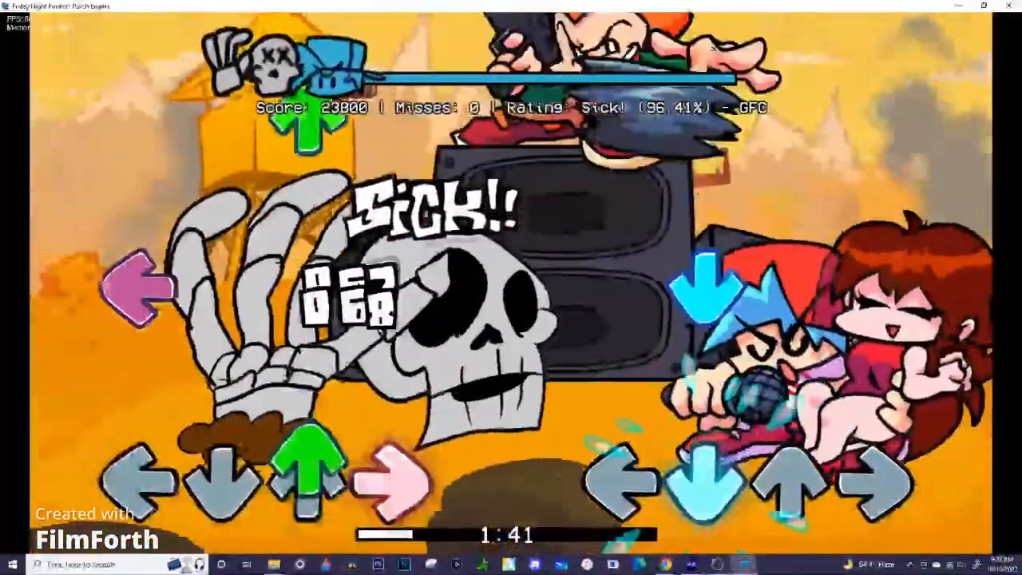
pyautogui.press('Up')
pyautogui.press('Up')
pyautogui.press('Right')
pyautogui.press('Left')
pyautogui.press('Right')
pyautogui.press('Up')
pyautogui.press('Left')
pyautogui.press('Up')
pyautogui.press('Right')
pyautogui.press('Up')
pyautogui.press('Left')
pyautogui.press('Up')
pyautogui.press('Up')
pyautogui.press('Right')
pyautogui.press('Right')
pyautogui.press('Right')
pyautogui.press('Right')
pyautogui.press('Up')
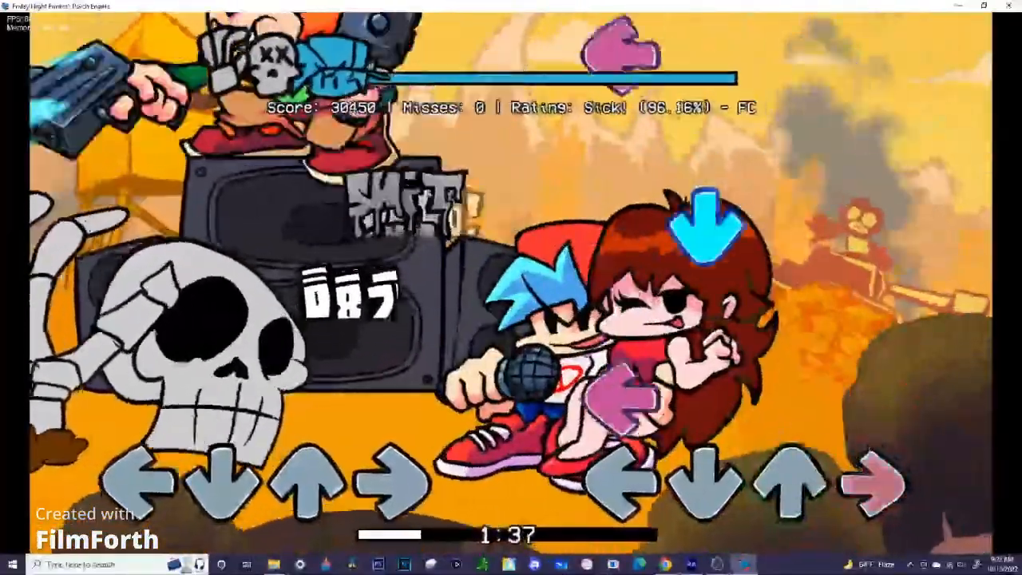
pyautogui.press('Left')
pyautogui.press('Left')
pyautogui.press('Down')
pyautogui.press('Up')
pyautogui.press('Return')
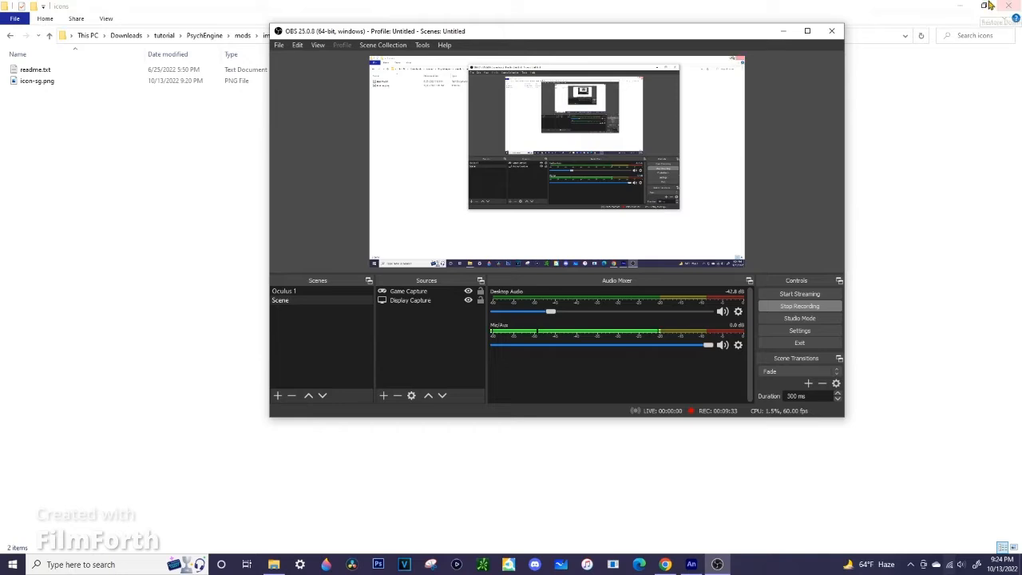
# Lower OBS's Desktop Audio to -inf dB, and close Animate without saving the changes to Untitled-1
pyautogui.moveTo(550, 311); pyautogui.dragTo(495, 312)
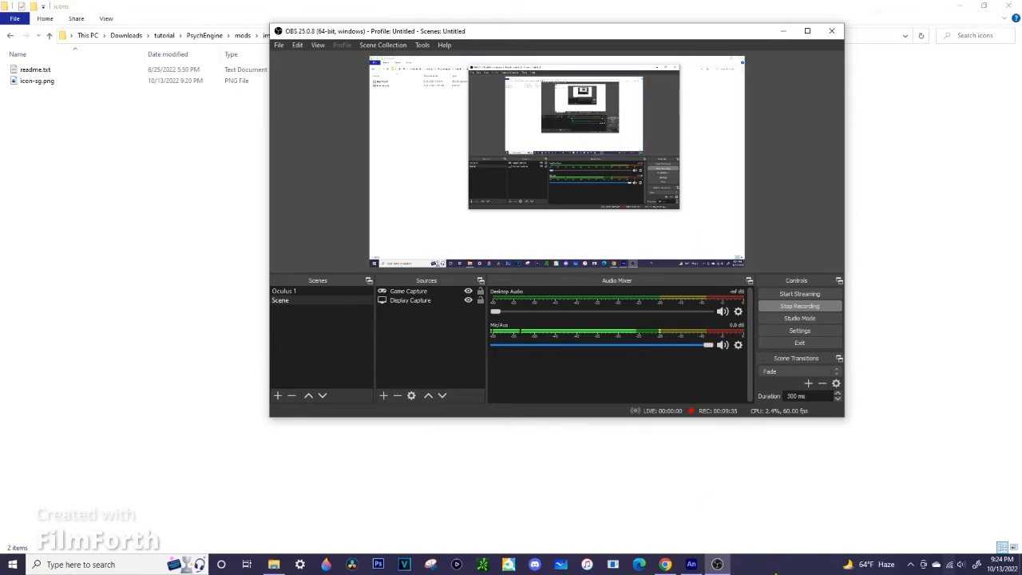
pyautogui.moveTo(691, 564)
pyautogui.click(740, 485)
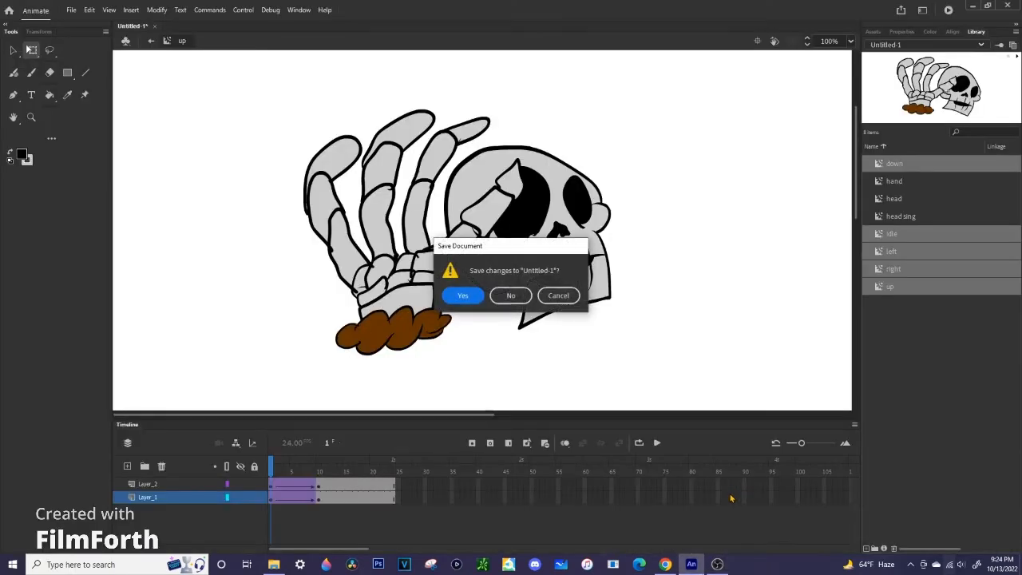
pyautogui.click(515, 294)
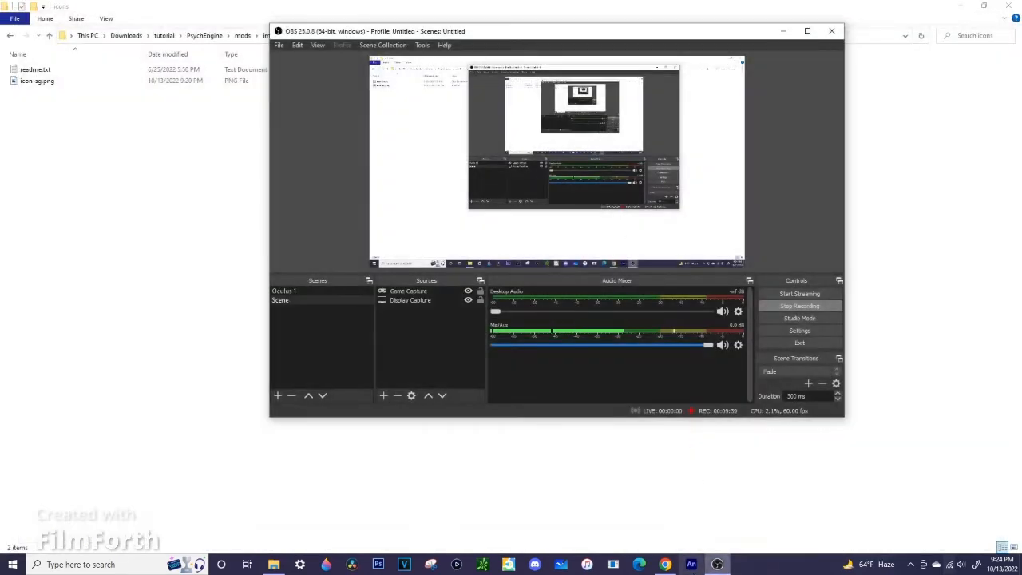
# Browse in File Explorer to the PsychEngine folder assets > shared > images > characters
pyautogui.click(647, 509)
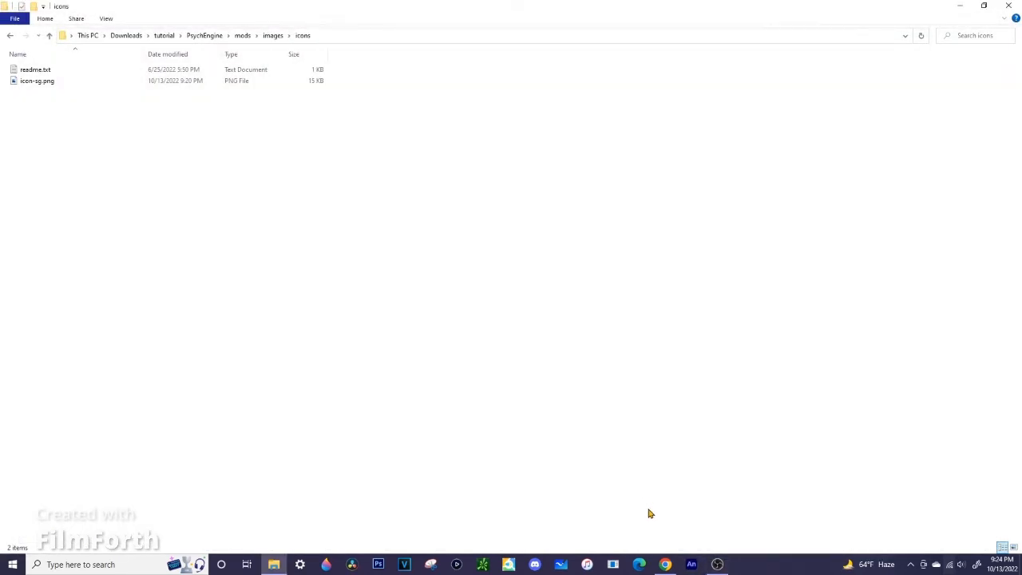
pyautogui.click(243, 36)
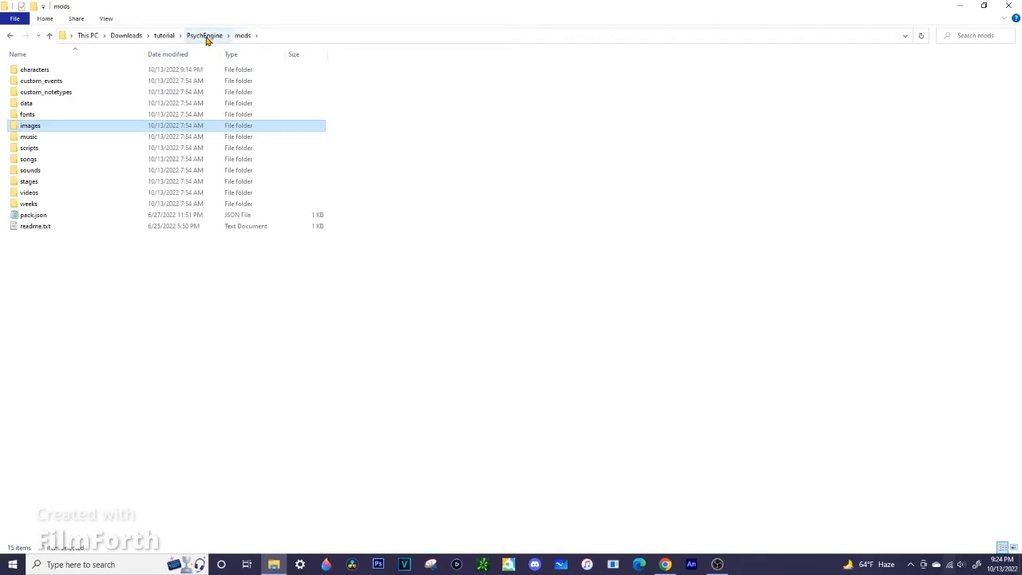
pyautogui.click(206, 36)
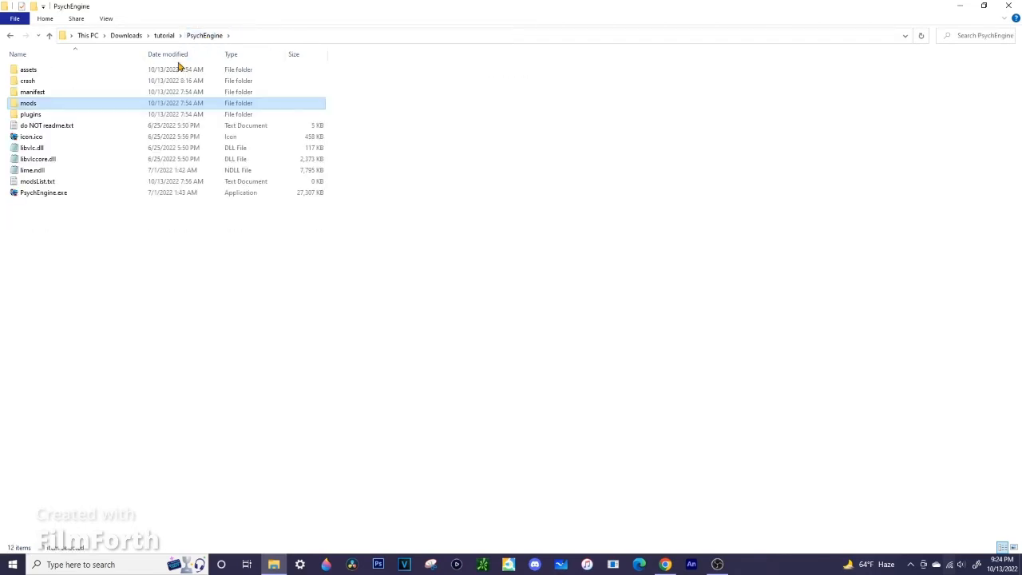
pyautogui.doubleClick(179, 74)
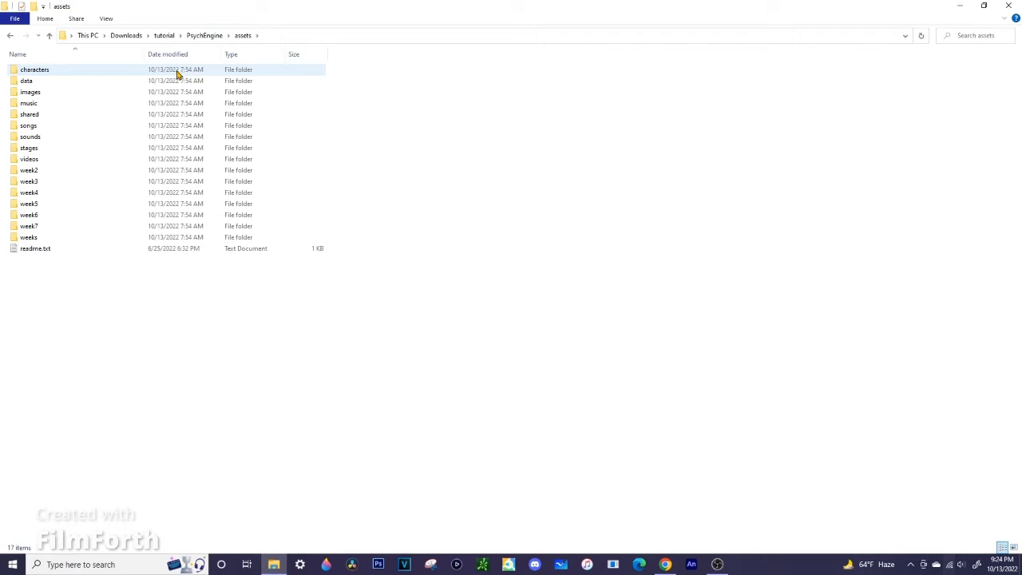
pyautogui.doubleClick(171, 92)
pyautogui.hotkey('alt', 'Up')
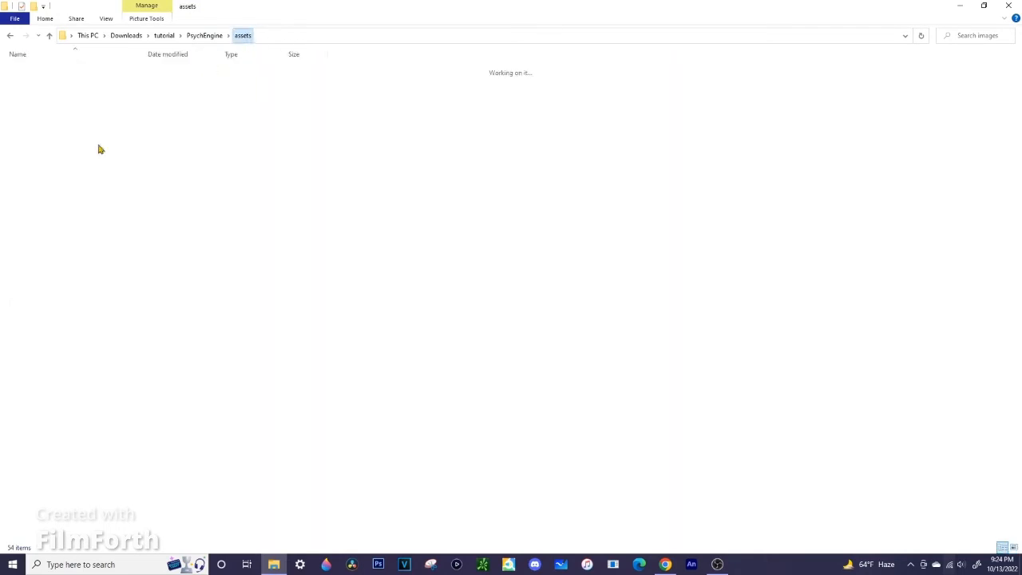
pyautogui.doubleClick(57, 117)
pyautogui.doubleClick(39, 72)
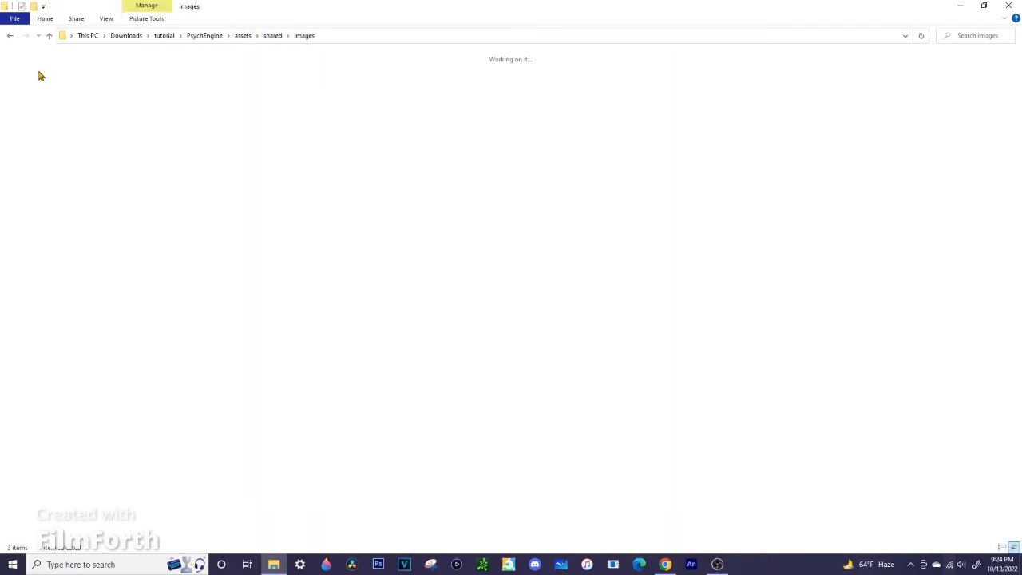
pyautogui.doubleClick(34, 84)
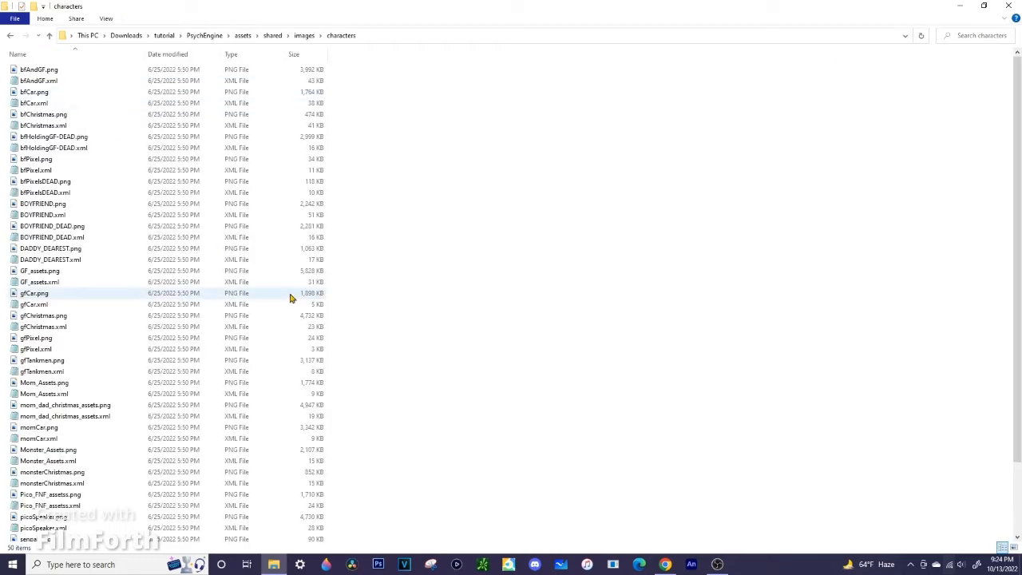
# Show the characters folder's files as large icons and open spooky_kids_assets.png in Photopea
pyautogui.scroll(-3, 291, 288)
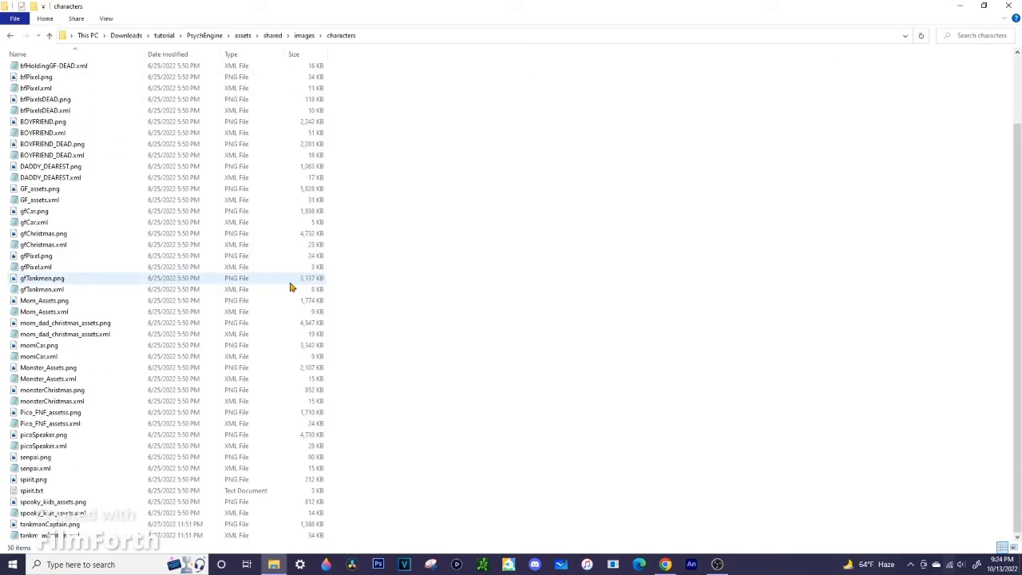
pyautogui.click(105, 18)
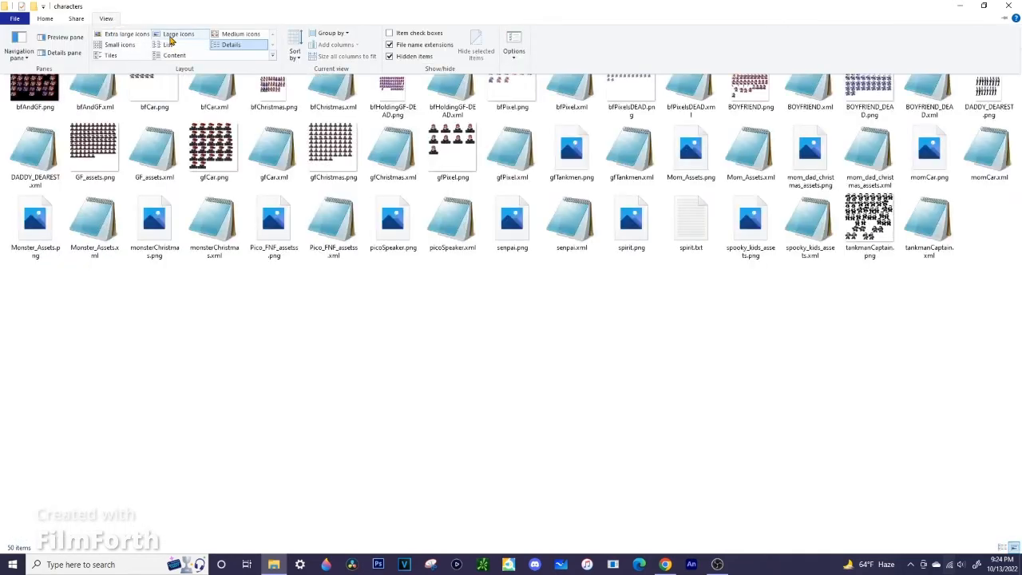
pyautogui.click(171, 37)
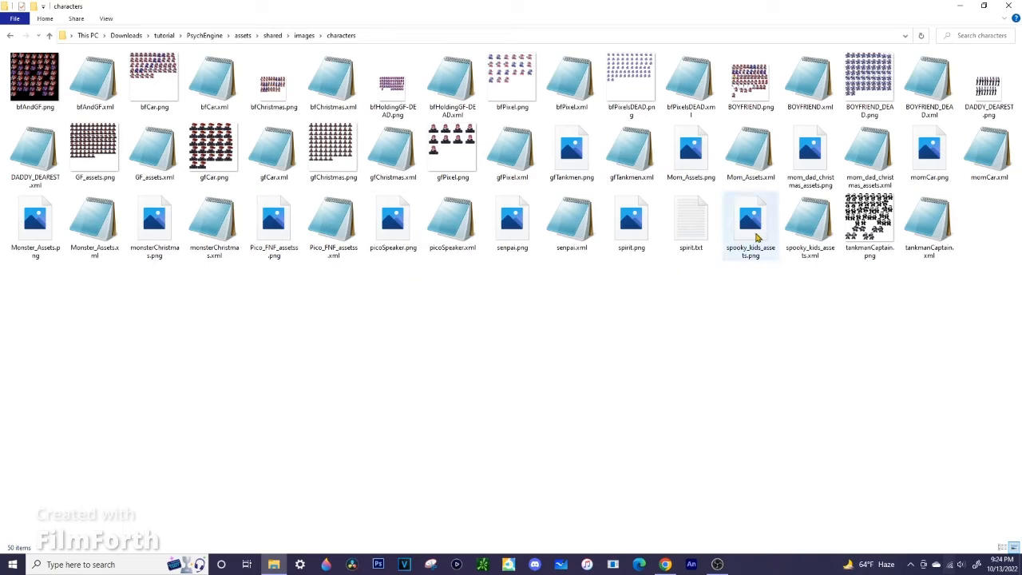
pyautogui.moveTo(758, 236); pyautogui.dragTo(593, 405)
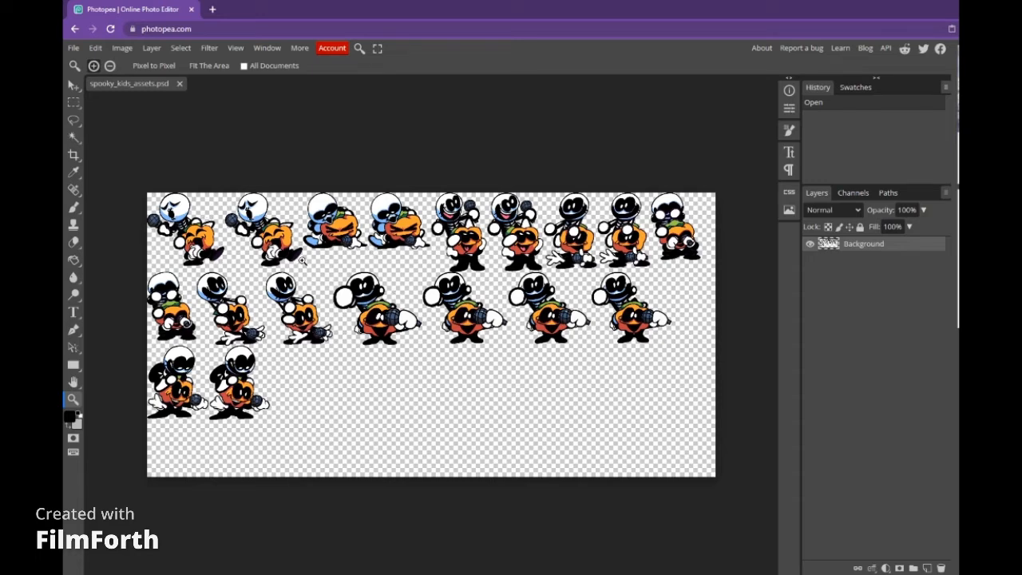
# Add a new layer above the Background and ready the Brush Tool for drawing over the first sprite pose
pyautogui.click(927, 568)
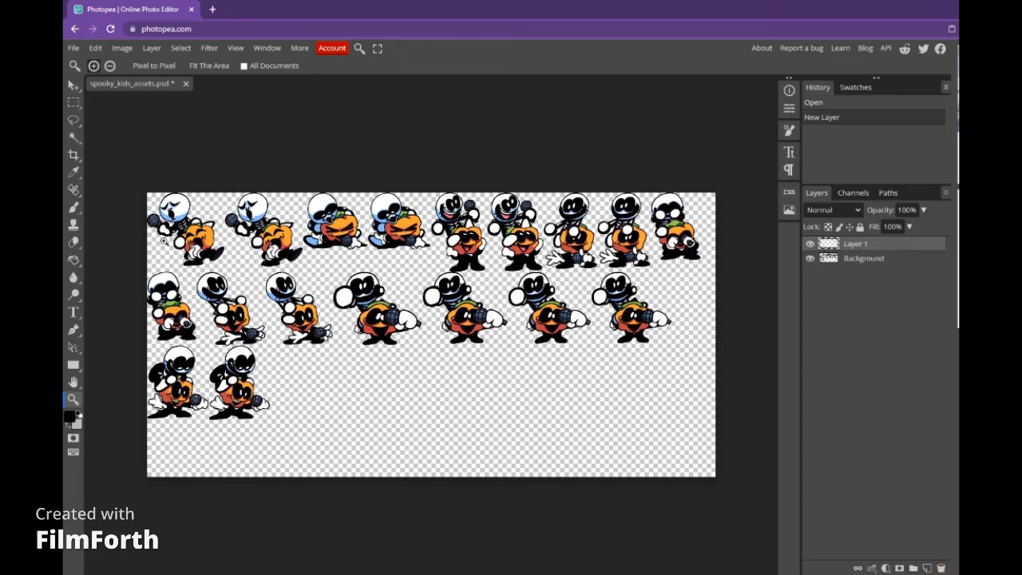
pyautogui.scroll(5, 174, 228)
pyautogui.scroll(-1, 174, 248)
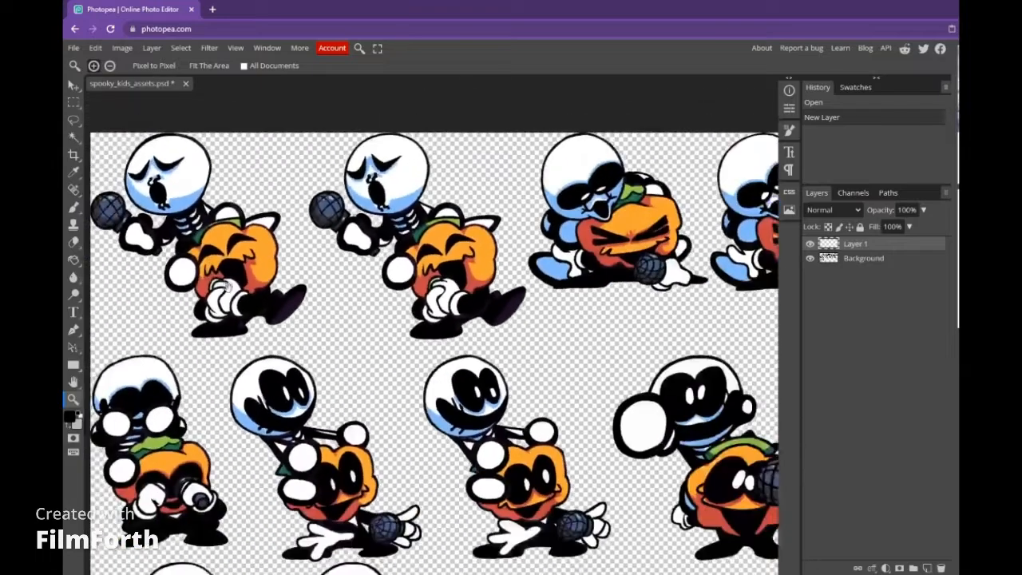
pyautogui.moveTo(173, 251); pyautogui.dragTo(303, 333)
pyautogui.scroll(4, 302, 334)
pyautogui.scroll(-2, 302, 334)
pyautogui.click(74, 206)
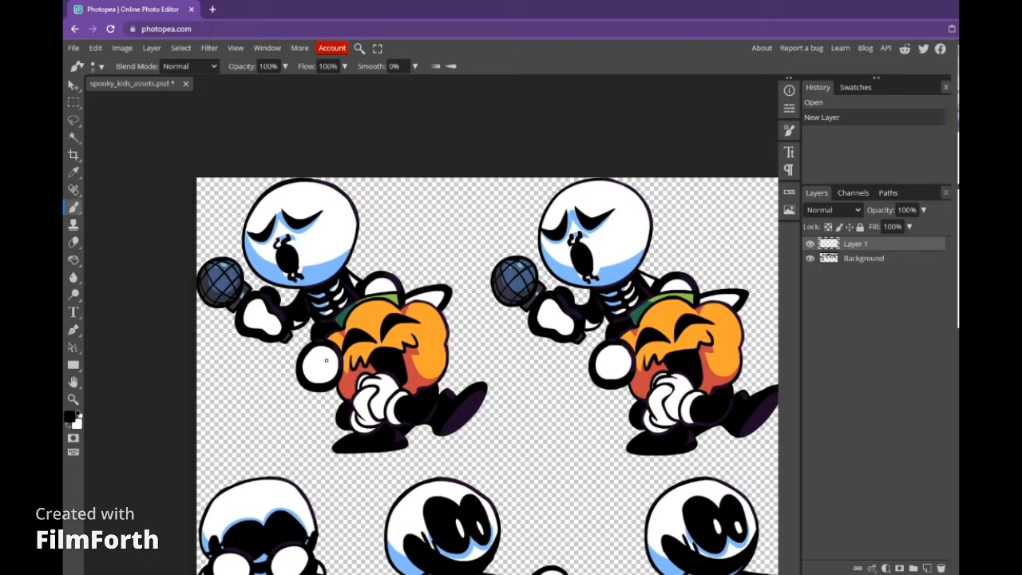
# Try a few freehand brush strokes over the first pose's arm and hand, and undo them
pyautogui.moveTo(336, 404); pyautogui.dragTo(308, 324)
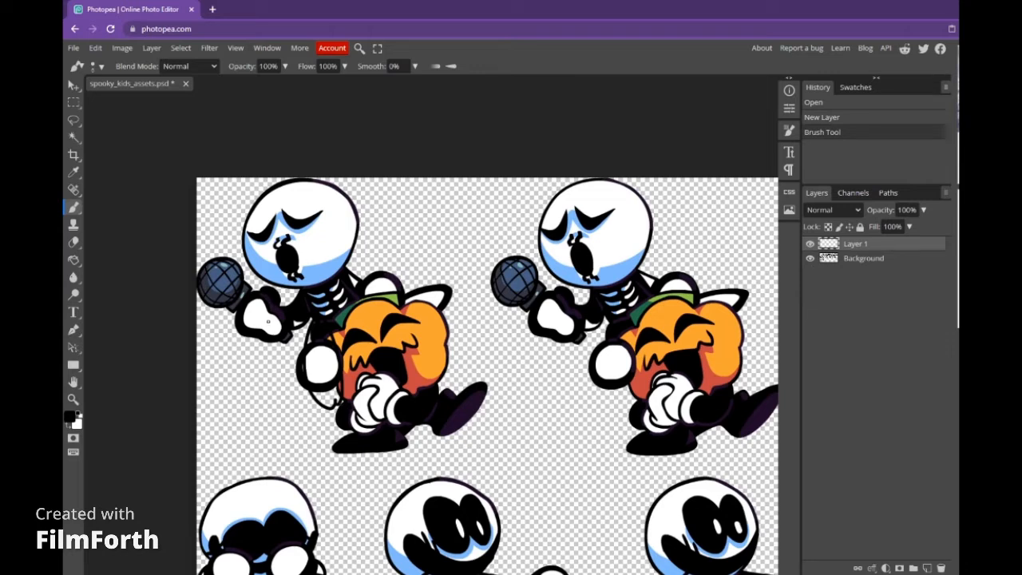
pyautogui.moveTo(305, 278); pyautogui.dragTo(318, 288)
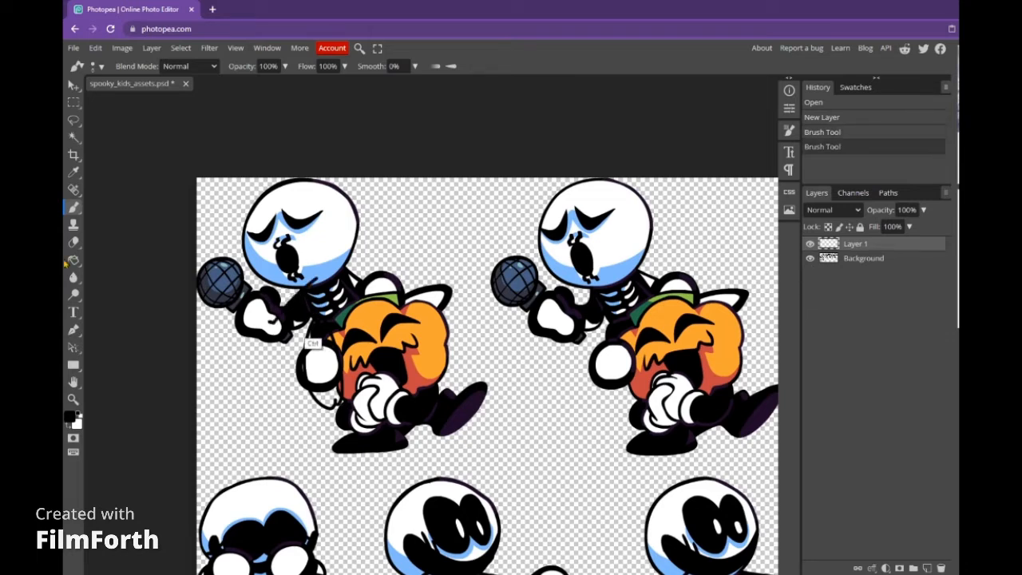
pyautogui.hotkey('ctrl', 'z')
pyautogui.hotkey('ctrl', 'z')
# Try a rough brush sketch of large overlapping curves around the first pose's hands, skull and pumpkin, and undo its strokes
pyautogui.moveTo(284, 300)
pyautogui.mouseDown()
pyautogui.moveTo(271, 328)
pyautogui.moveTo(294, 397)
pyautogui.moveTo(309, 393)
pyautogui.mouseUp()
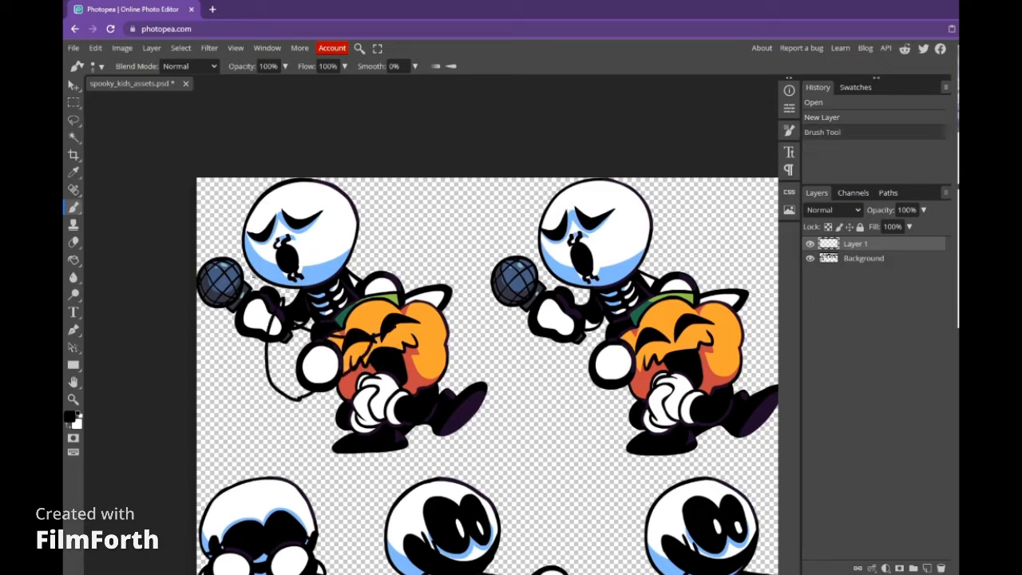
pyautogui.moveTo(318, 273); pyautogui.dragTo(356, 241)
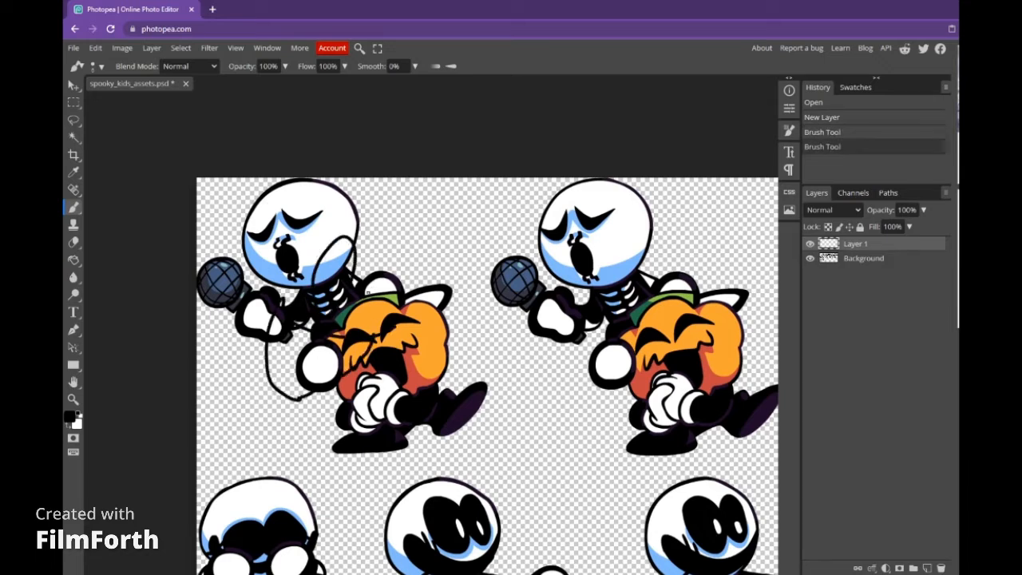
pyautogui.moveTo(401, 312); pyautogui.dragTo(421, 302)
pyautogui.moveTo(225, 313); pyautogui.dragTo(216, 371)
pyautogui.moveTo(243, 273)
pyautogui.mouseDown()
pyautogui.moveTo(296, 235)
pyautogui.moveTo(416, 263)
pyautogui.moveTo(444, 284)
pyautogui.moveTo(446, 334)
pyautogui.moveTo(431, 387)
pyautogui.mouseUp()
pyautogui.moveTo(227, 362)
pyautogui.mouseDown()
pyautogui.moveTo(262, 414)
pyautogui.moveTo(310, 400)
pyautogui.mouseUp()
pyautogui.hotkey('ctrl', 'z')
pyautogui.hotkey('ctrl', 'z')
pyautogui.hotkey('ctrl', 'z')
pyautogui.hotkey('ctrl', 'z')
pyautogui.hotkey('ctrl', 'z')
pyautogui.hotkey('ctrl', 'z')
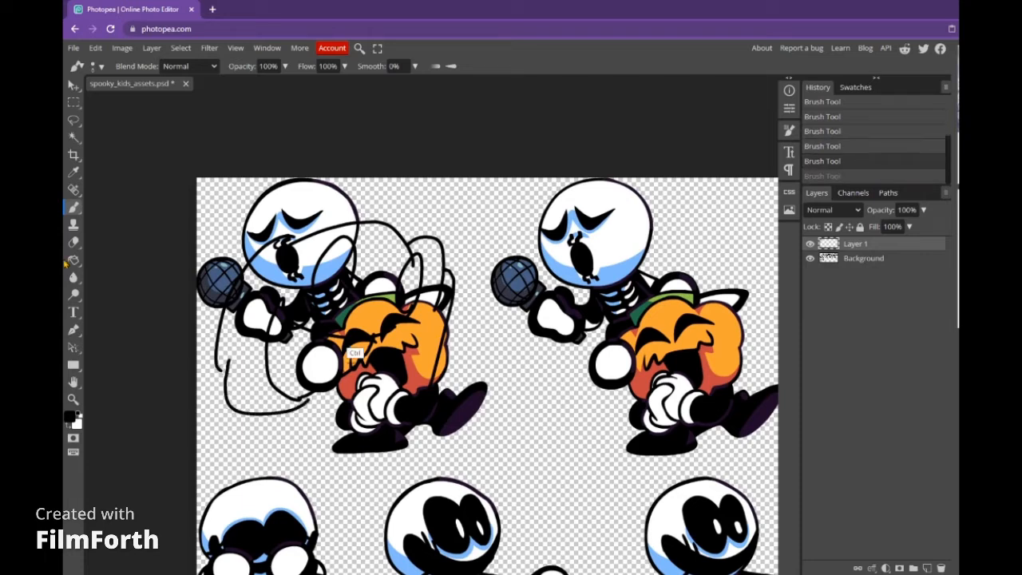
# Undo all remaining sketch strokes on Layer 1, including a short trial stroke over the first pose's clasped hands
pyautogui.hotkey('ctrl', 'z')
pyautogui.hotkey('ctrl', 'z')
pyautogui.hotkey('ctrl', 'z')
pyautogui.hotkey('ctrl', 'z')
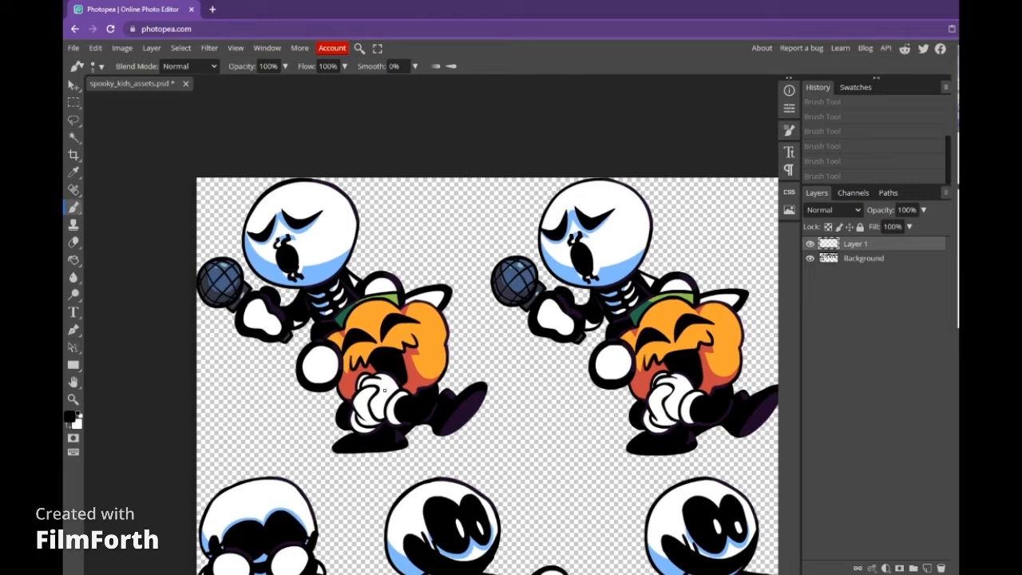
pyautogui.hotkey('ctrl', 'z')
pyautogui.hotkey('ctrl', 'z')
pyautogui.hotkey('ctrl', 'z')
pyautogui.hotkey('ctrl', 'z')
pyautogui.moveTo(382, 402); pyautogui.dragTo(351, 417)
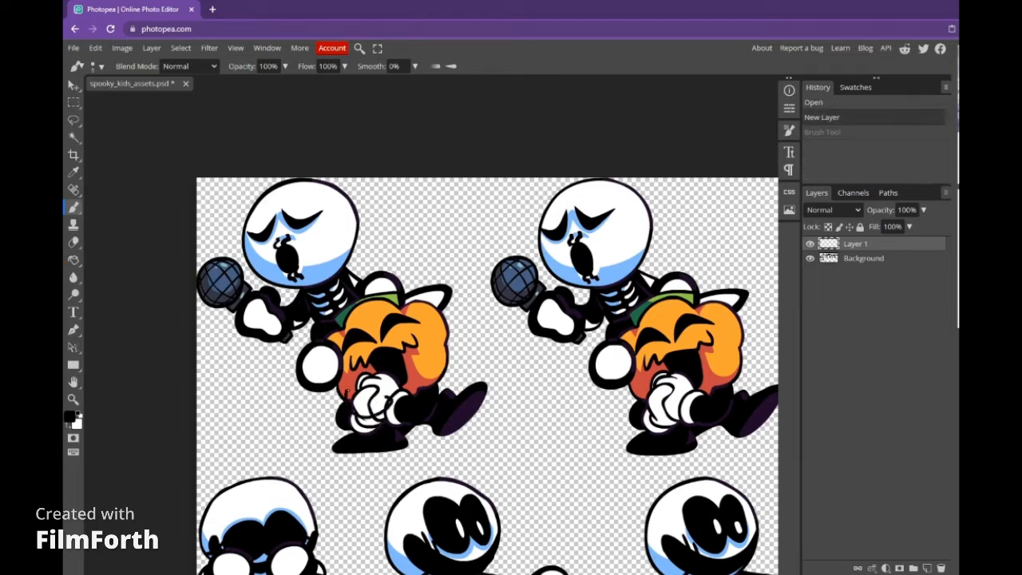
pyautogui.hotkey('ctrl', 'z')
# Draw a closed bone-shaped outline in black with the Brush Tool over the first pose of the second row
pyautogui.moveTo(328, 404); pyautogui.dragTo(358, 191)
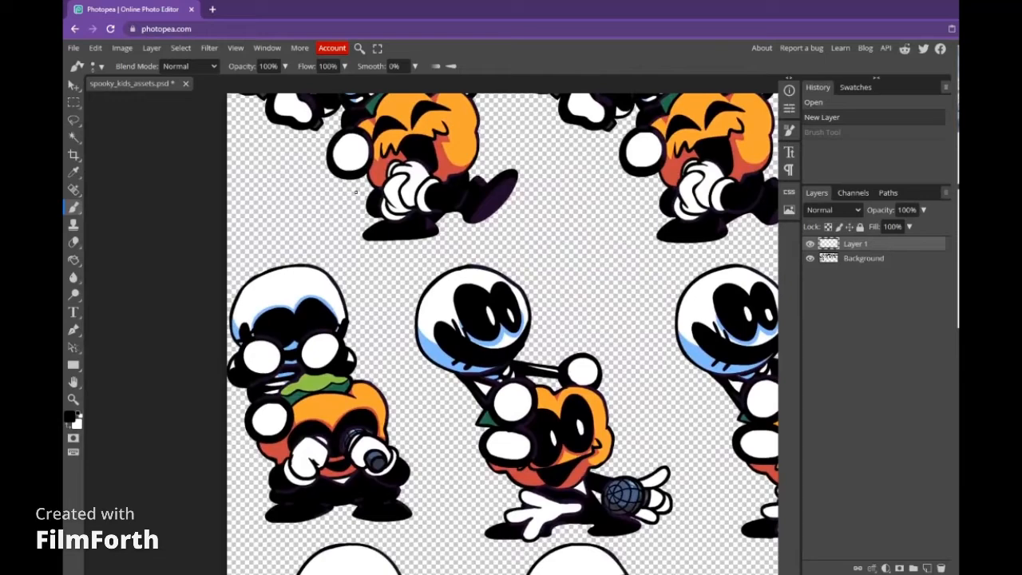
pyautogui.moveTo(349, 309)
pyautogui.mouseDown()
pyautogui.moveTo(316, 379)
pyautogui.moveTo(321, 468)
pyautogui.mouseUp()
pyautogui.moveTo(263, 483); pyautogui.dragTo(285, 345)
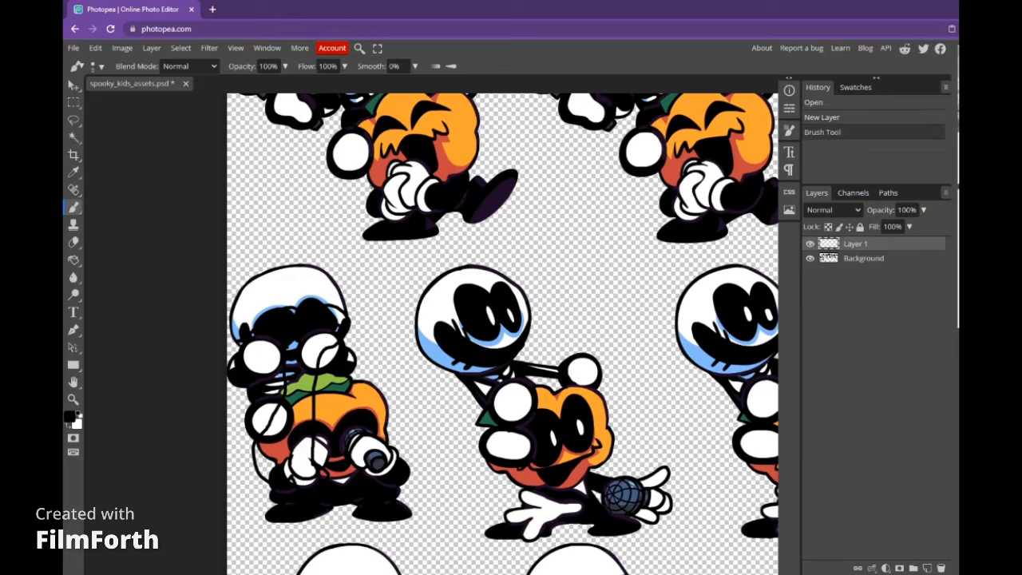
# Hide the Background, fill the bone with white and its outline with black using the Paint Bucket Tool, and show the Background again
pyautogui.click(810, 258)
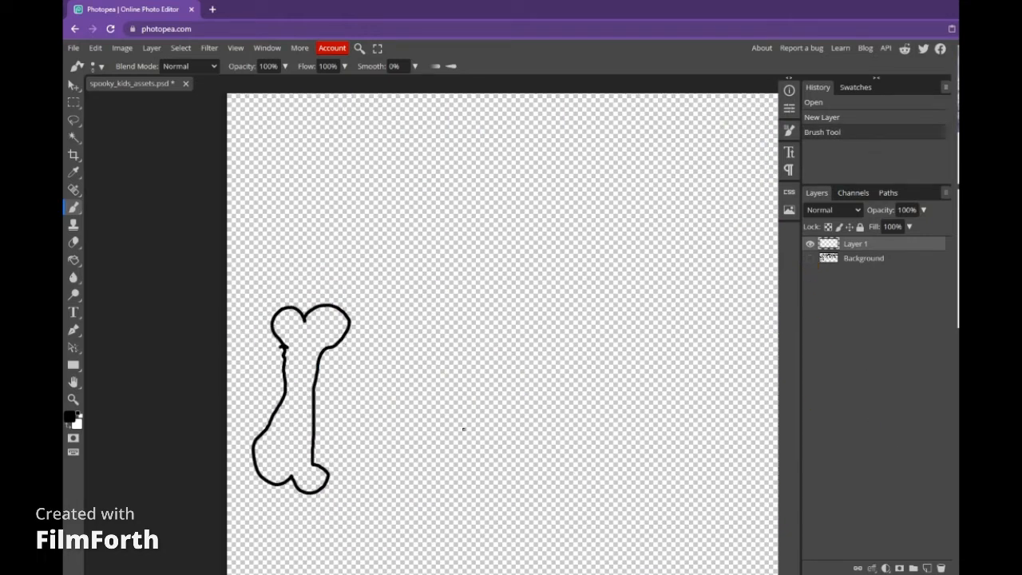
pyautogui.click(74, 260)
pyautogui.click(67, 426)
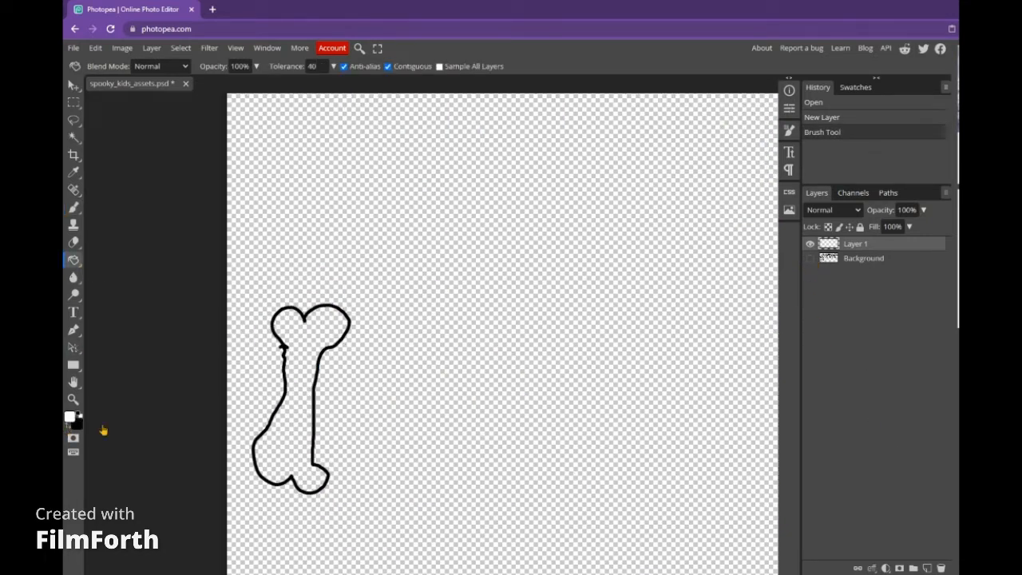
pyautogui.click(282, 456)
pyautogui.click(69, 425)
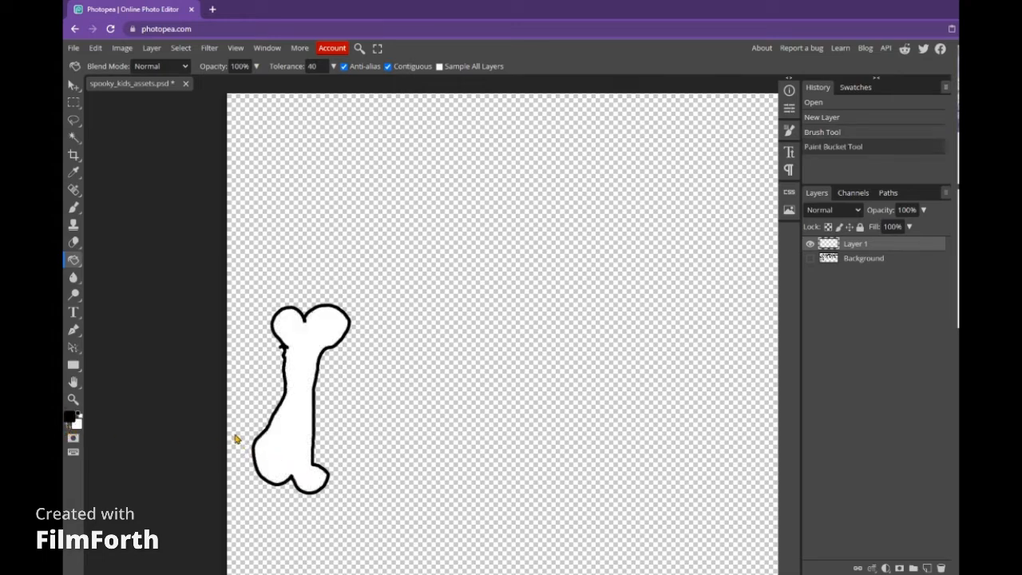
pyautogui.click(263, 439)
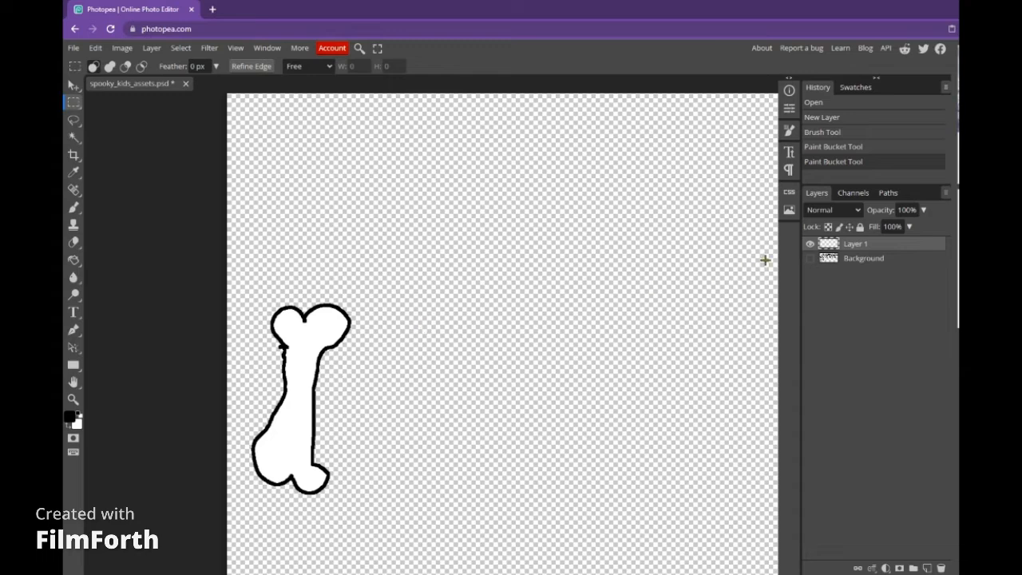
pyautogui.click(812, 259)
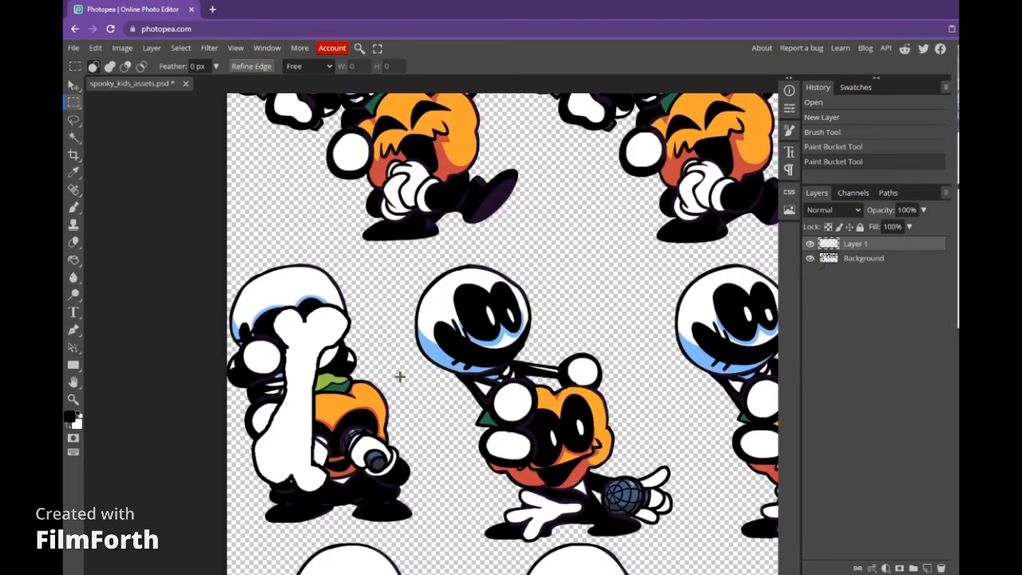
# Duplicate the bone on Layer 1 and move the copy over the first pose in the top row
pyautogui.hotkey('ctrl', 'j')
pyautogui.scroll(4, 449, 252)
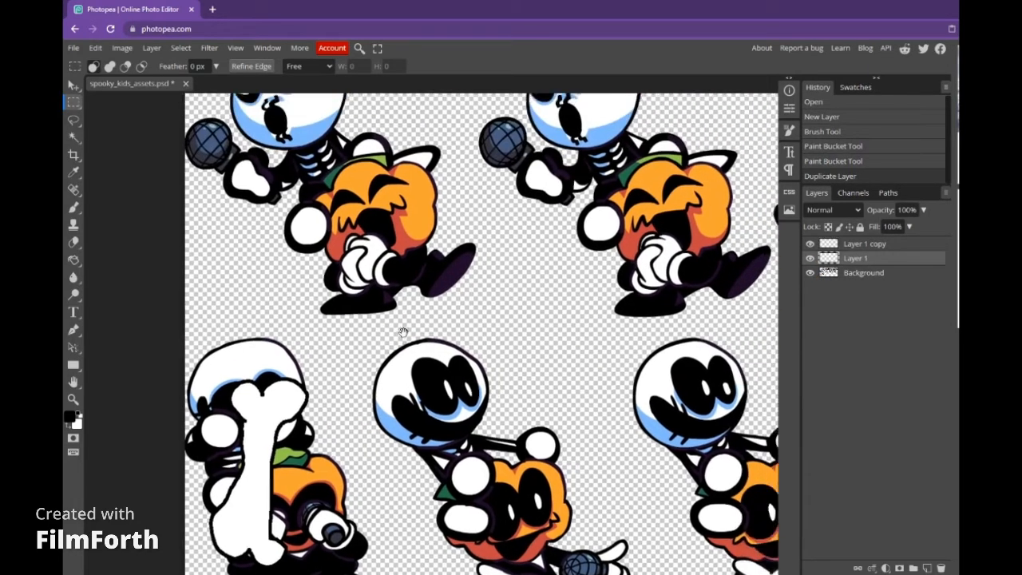
pyautogui.click(74, 85)
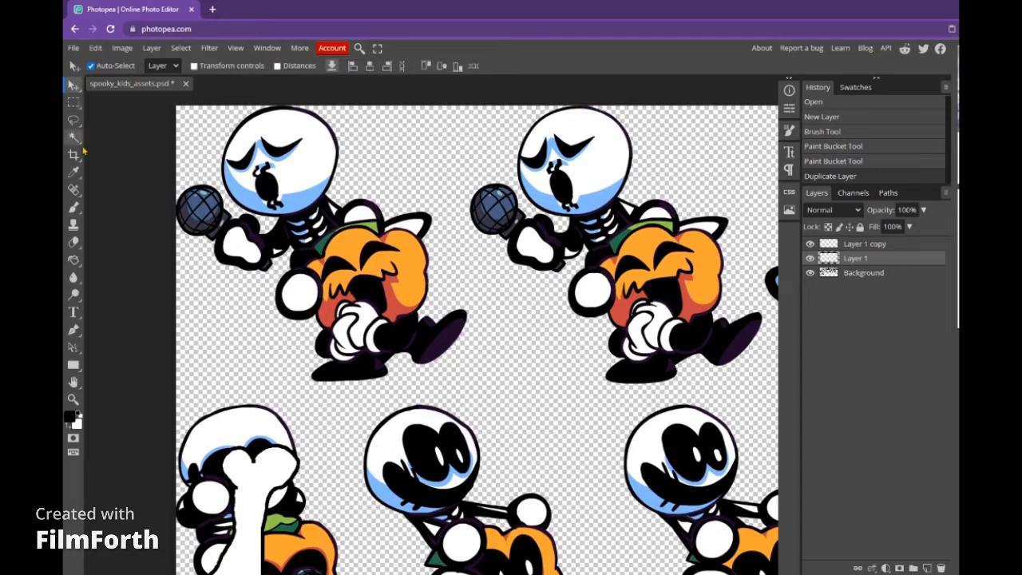
pyautogui.moveTo(256, 508); pyautogui.dragTo(346, 249)
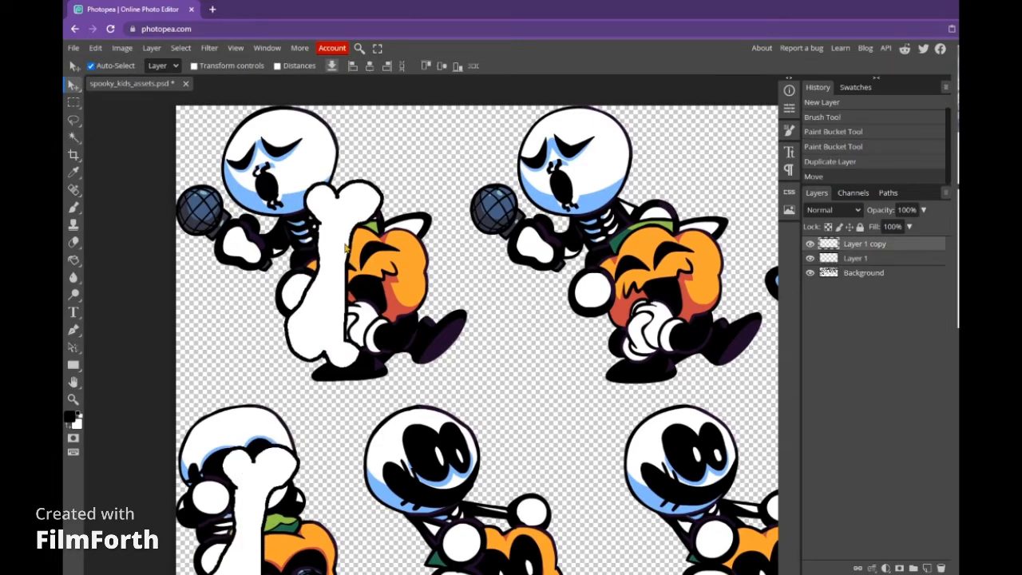
# Distort the copied bone with Free Transform so it slants across the first pose from the skull to the feet
pyautogui.click(96, 48)
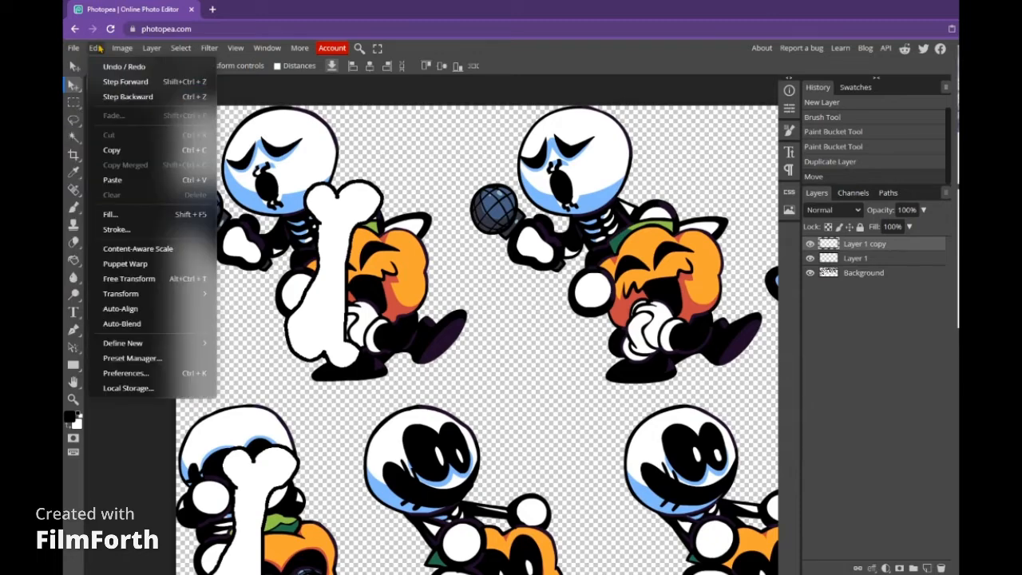
pyautogui.click(163, 281)
pyautogui.moveTo(288, 183); pyautogui.dragTo(202, 128)
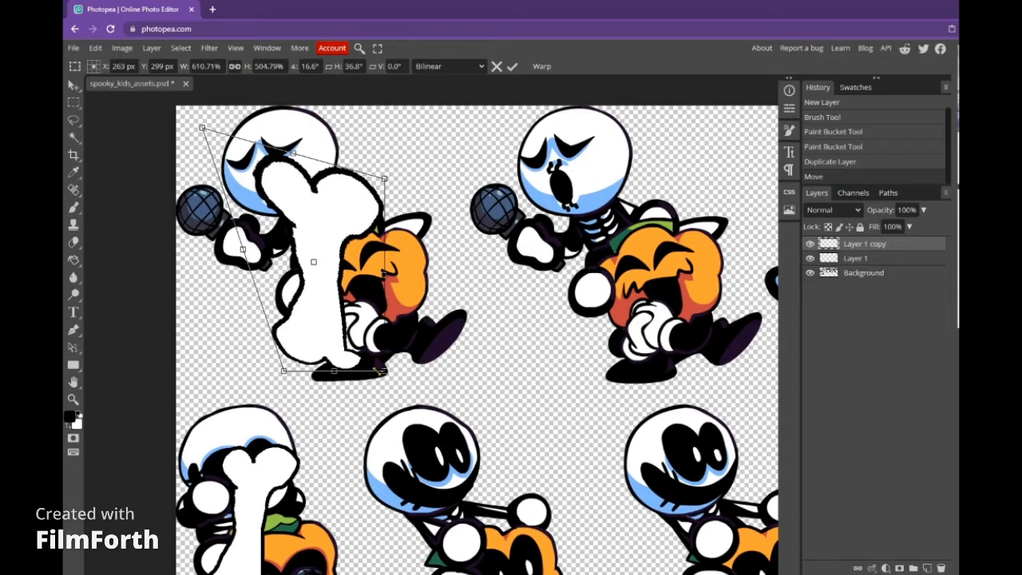
pyautogui.moveTo(282, 373); pyautogui.dragTo(305, 373)
pyautogui.moveTo(398, 360); pyautogui.dragTo(447, 365)
pyautogui.moveTo(304, 376); pyautogui.dragTo(366, 386)
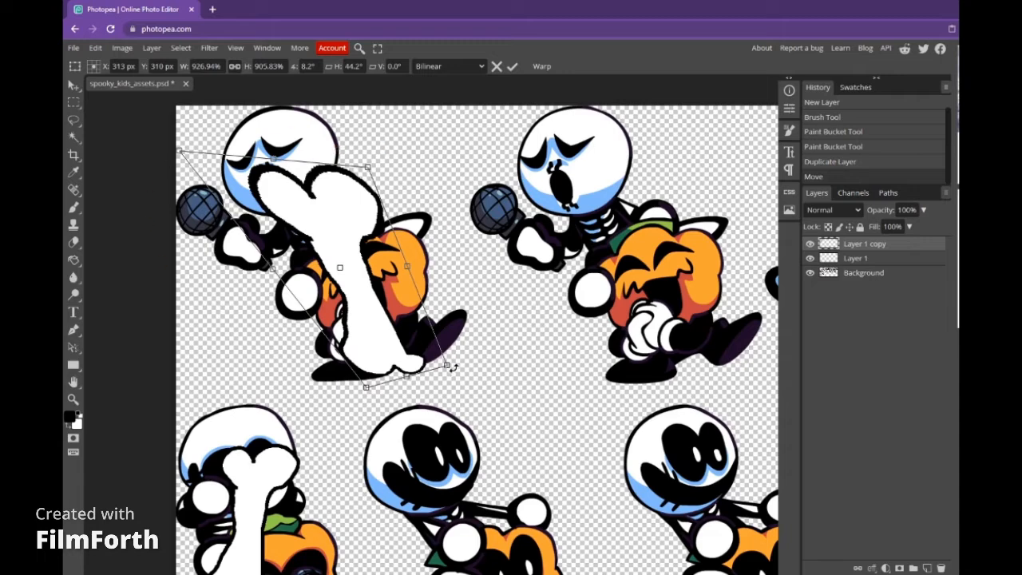
pyautogui.press('Return')
# Duplicate the slanted bone and place the copy over the second pose in the top row
pyautogui.hscroll(5, 643, 311)
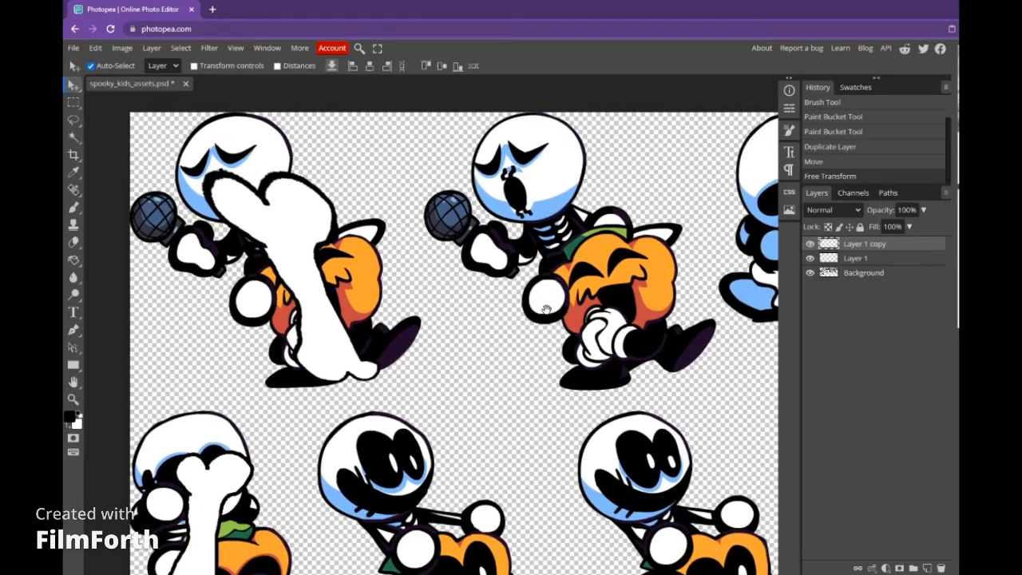
pyautogui.hotkey('ctrl', 'j')
pyautogui.moveTo(189, 270); pyautogui.dragTo(473, 270)
# Duplicate the original bone on Layer 1 and move the copy onto the third pose in the top row
pyautogui.hscroll(10, 281, 296)
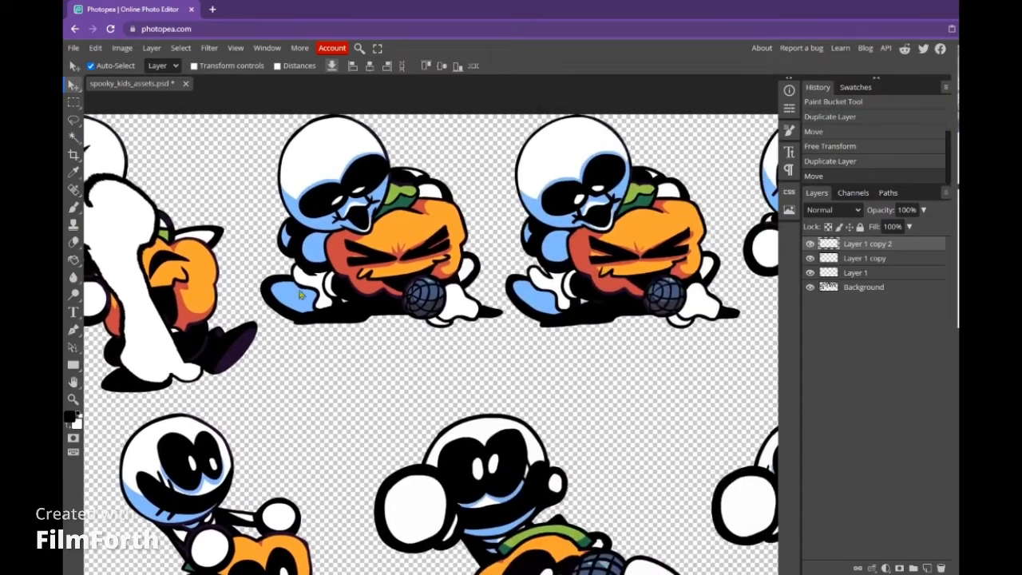
pyautogui.scroll(2, 281, 296)
pyautogui.hscroll(1, 282, 296)
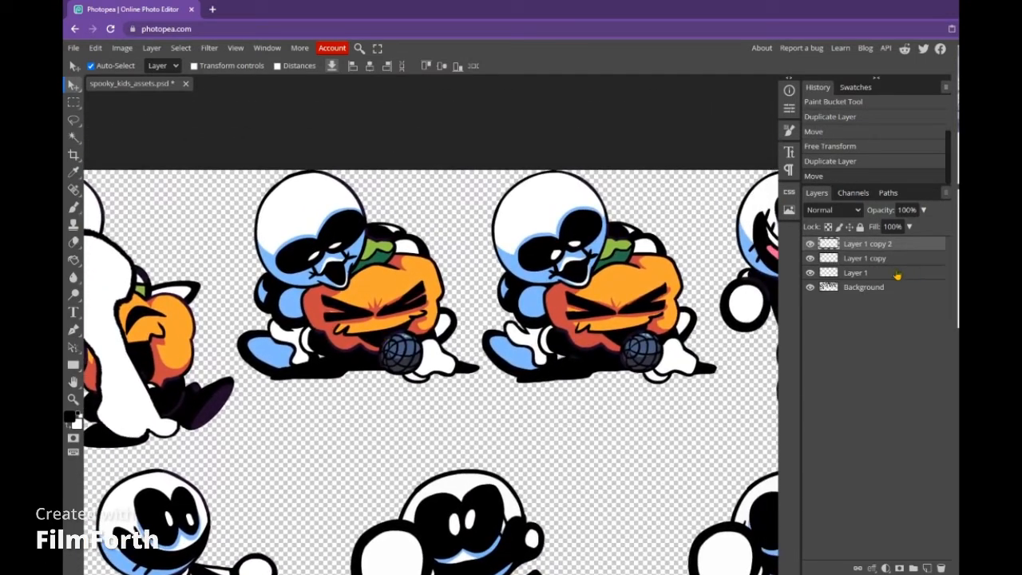
pyautogui.click(913, 271)
pyautogui.hotkey('ctrl', 'j')
pyautogui.scroll(-3, 314, 369)
pyautogui.scroll(3, 313, 370)
pyautogui.click(859, 301)
pyautogui.click(811, 301)
pyautogui.moveTo(387, 403); pyautogui.dragTo(703, 264)
pyautogui.click(809, 301)
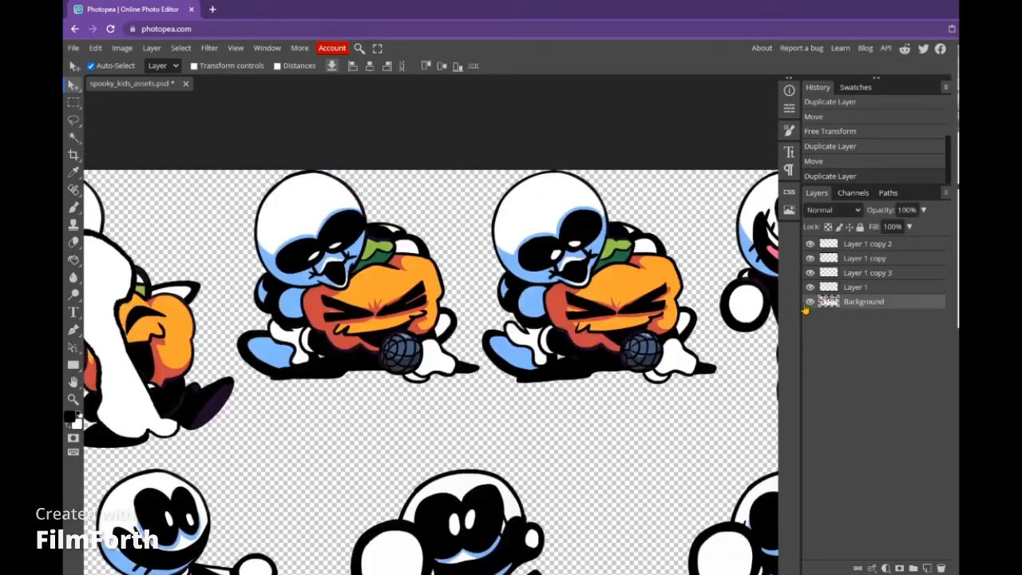
pyautogui.moveTo(469, 361); pyautogui.dragTo(852, 272)
pyautogui.moveTo(134, 474); pyautogui.dragTo(741, 147)
pyautogui.moveTo(607, 242); pyautogui.dragTo(283, 349)
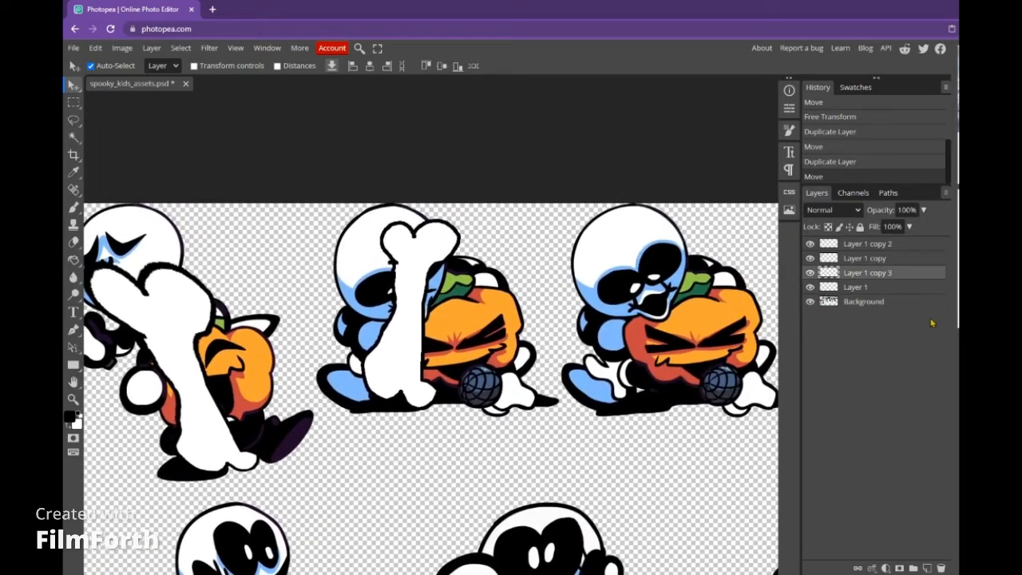
# Distort the third pose's bone with Free Transform into a wide, squat shape covering the crouching characters
pyautogui.click(95, 48)
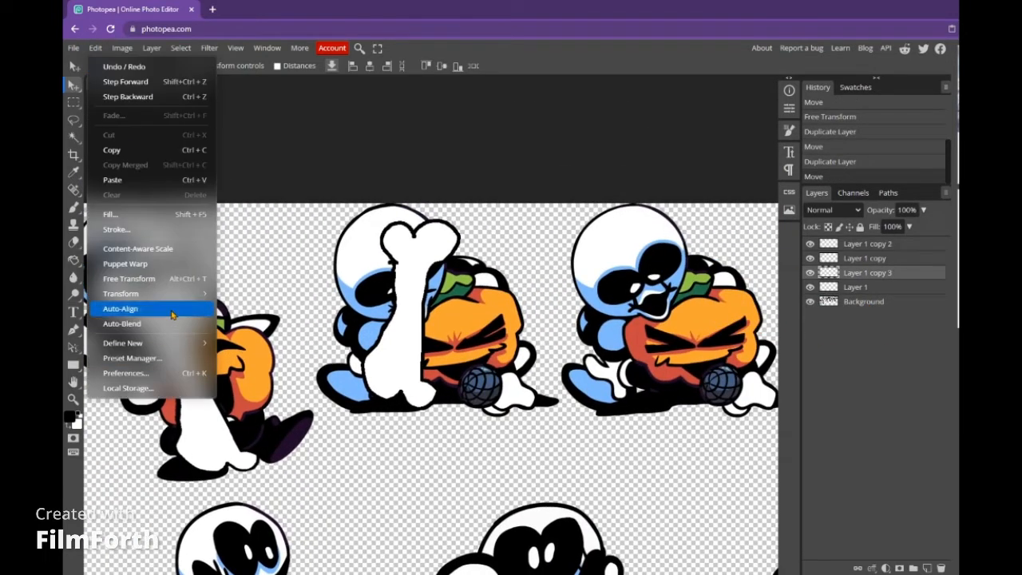
pyautogui.click(171, 280)
pyautogui.moveTo(462, 410); pyautogui.dragTo(570, 412)
pyautogui.moveTo(358, 412); pyautogui.dragTo(326, 434)
pyautogui.moveTo(362, 218); pyautogui.dragTo(522, 276)
pyautogui.press('Return')
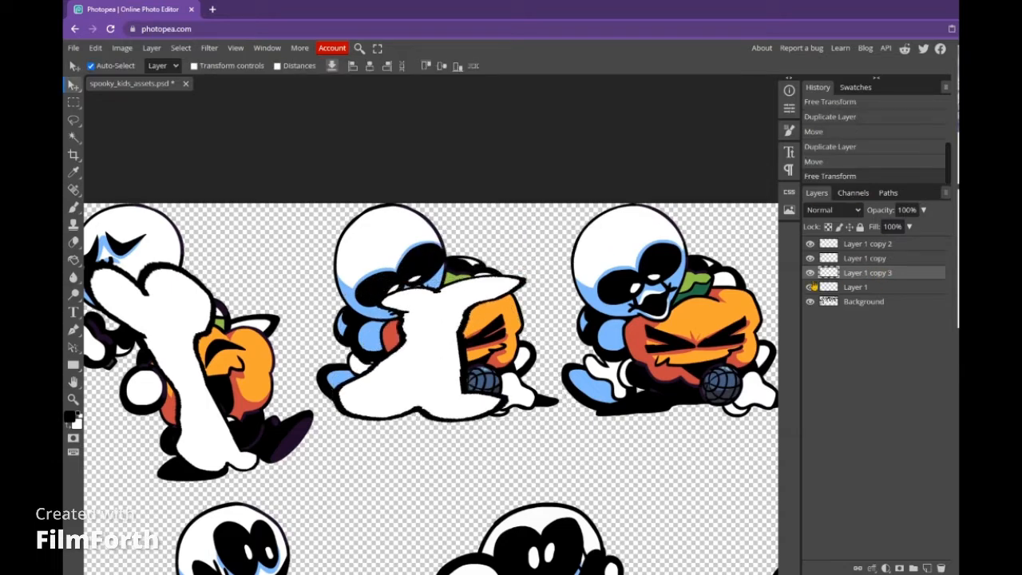
pyautogui.hotkey('ctrl', 'b')
pyautogui.hotkey('ctrl', 'b')
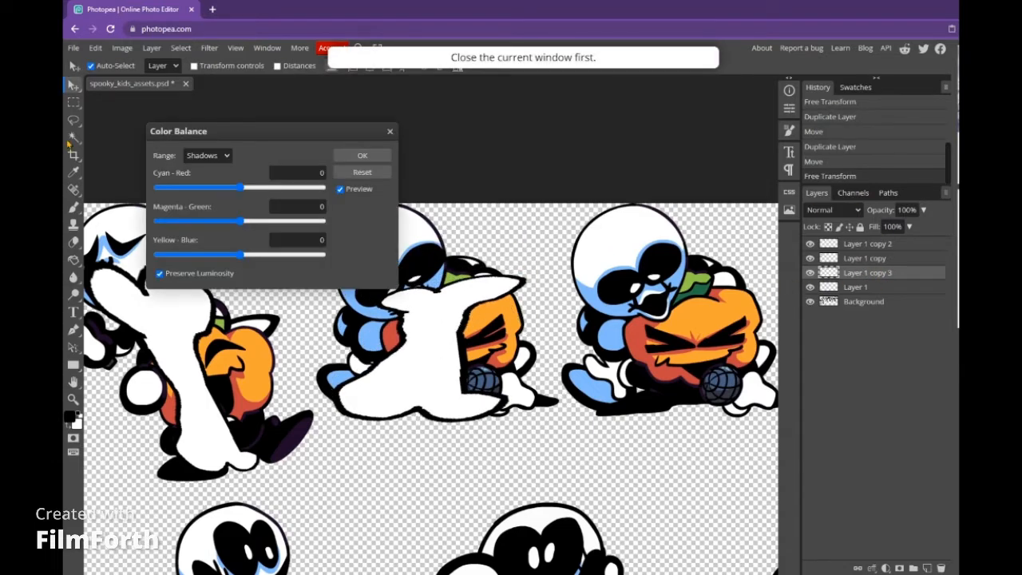
pyautogui.click(391, 129)
pyautogui.moveTo(434, 376); pyautogui.dragTo(507, 371)
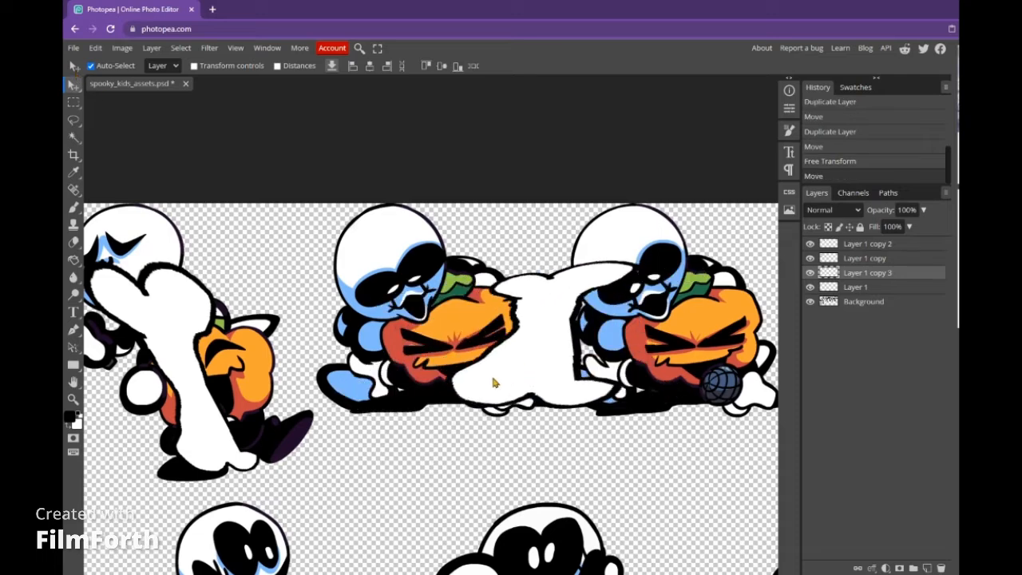
pyautogui.hotkey('ctrl', 'z')
# Copy the wide bone onto the fourth pose in the top row and nudge it into alignment
pyautogui.keyDown('alt'); pyautogui.moveTo(417, 359); pyautogui.dragTo(660, 353); pyautogui.keyUp('alt')
pyautogui.moveTo(603, 427); pyautogui.dragTo(335, 467)
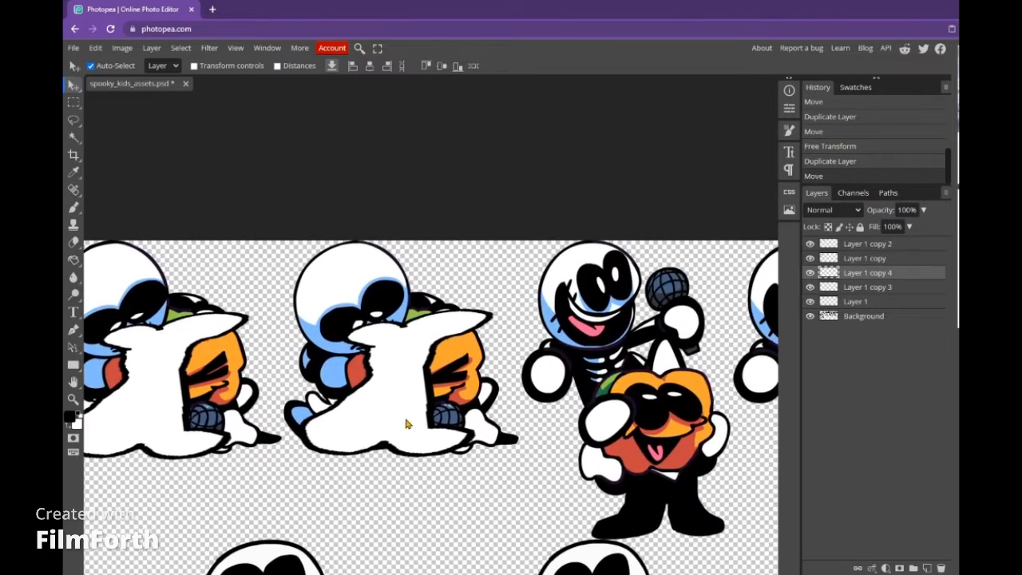
pyautogui.moveTo(410, 420); pyautogui.dragTo(403, 413)
# Duplicate the original bone on Layer 1 and move the copy onto the fifth pose, with the raised microphone
pyautogui.moveTo(473, 449); pyautogui.dragTo(235, 400)
pyautogui.moveTo(458, 388); pyautogui.dragTo(300, 337)
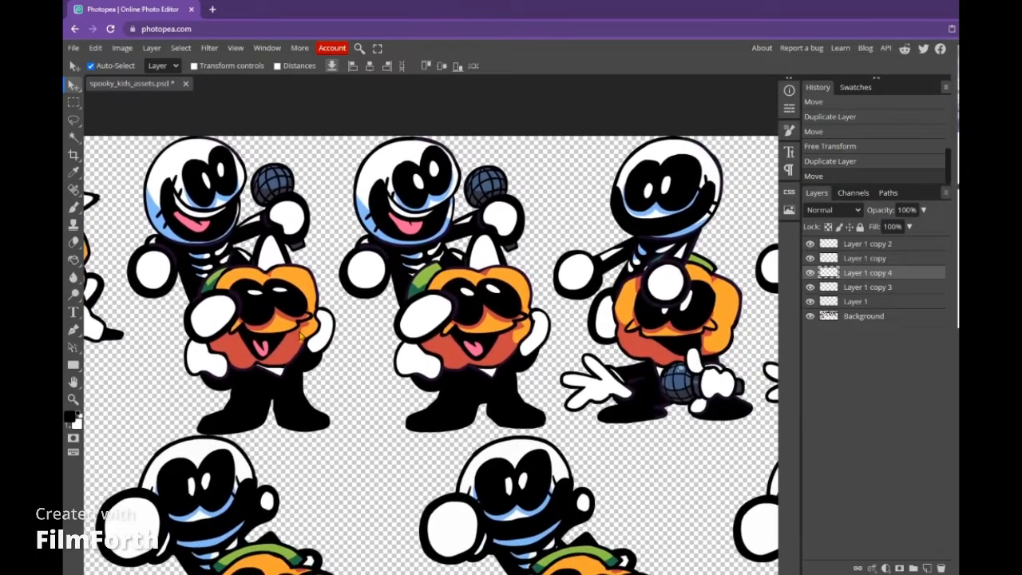
pyautogui.click(827, 301)
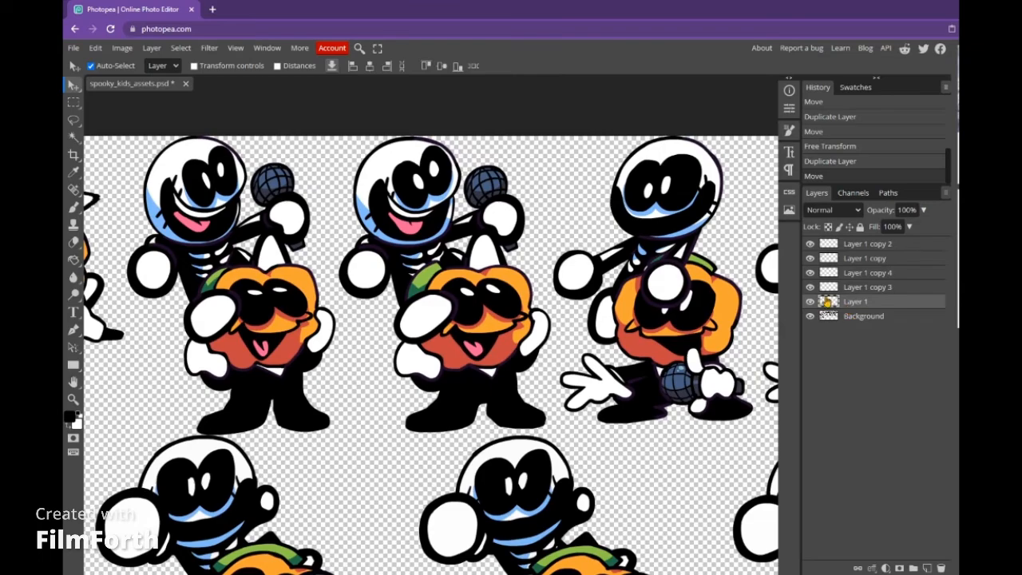
pyautogui.hotkey('ctrl', 'j')
pyautogui.scroll(-5, 330, 197)
pyautogui.moveTo(428, 223); pyautogui.dragTo(694, 345)
pyautogui.moveTo(295, 333); pyautogui.dragTo(619, 329)
pyautogui.moveTo(221, 366); pyautogui.dragTo(551, 295)
pyautogui.moveTo(551, 295); pyautogui.dragTo(495, 433)
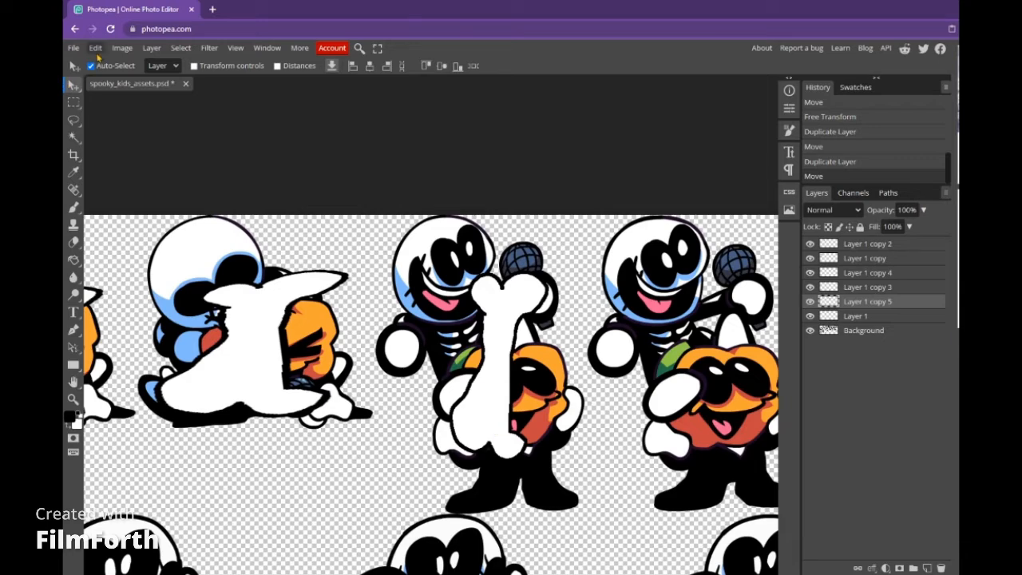
pyautogui.click(95, 48)
pyautogui.click(120, 277)
pyautogui.moveTo(436, 266); pyautogui.dragTo(353, 208)
pyautogui.moveTo(549, 271); pyautogui.dragTo(519, 221)
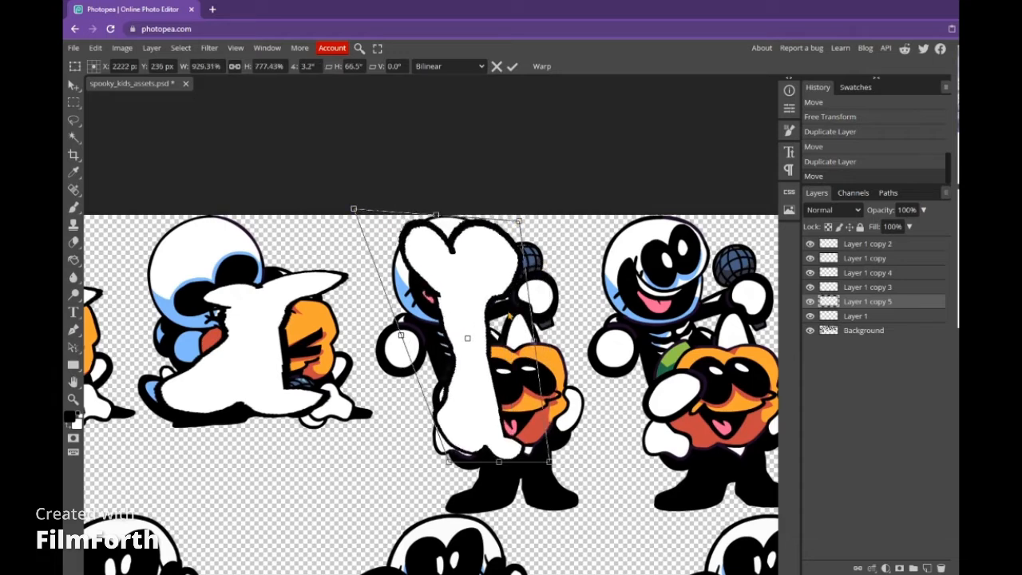
pyautogui.moveTo(445, 458); pyautogui.dragTo(461, 523)
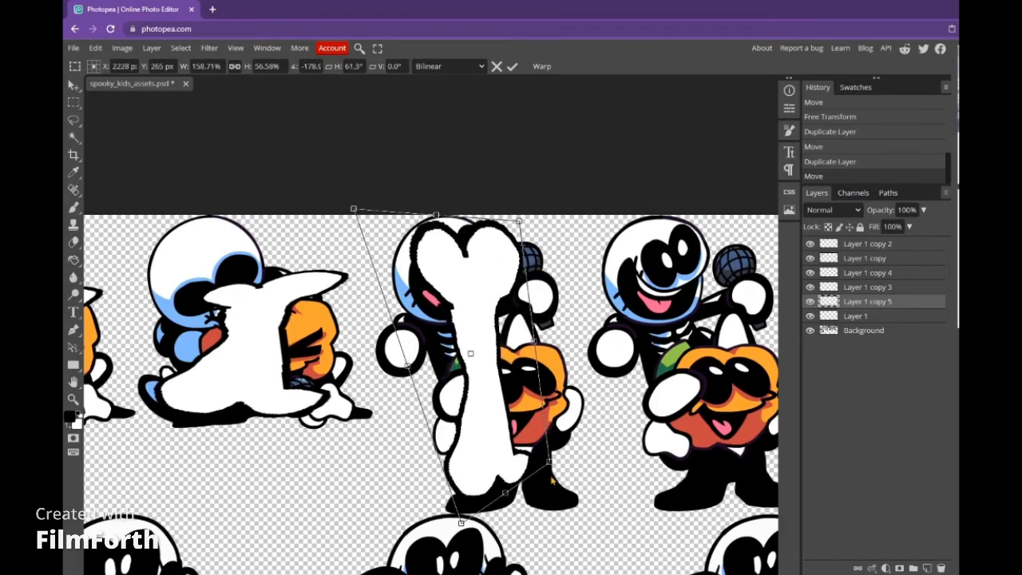
pyautogui.moveTo(550, 459); pyautogui.dragTo(567, 427)
pyautogui.press('Escape')
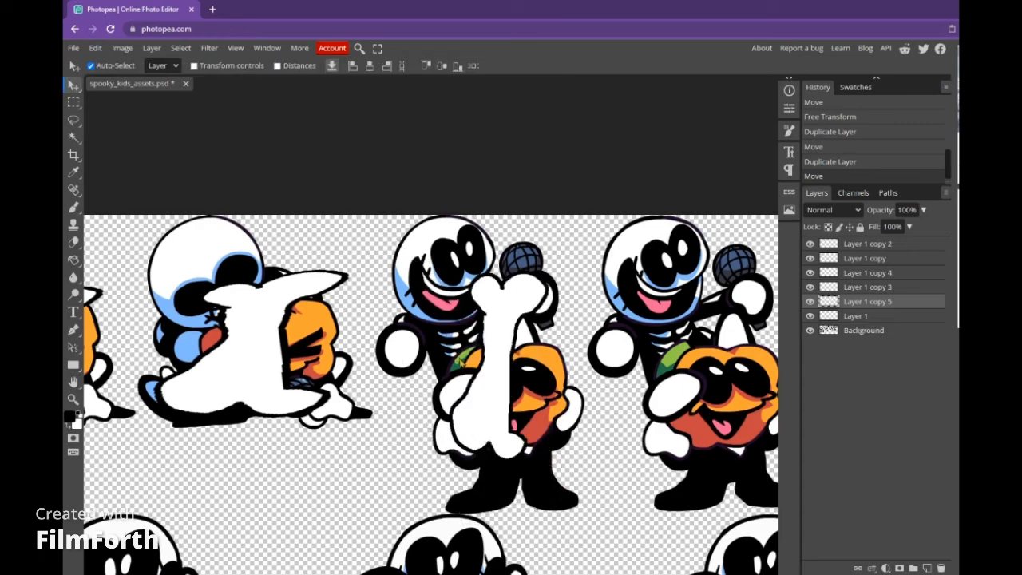
pyautogui.click(95, 48)
pyautogui.click(127, 276)
pyautogui.moveTo(549, 459); pyautogui.dragTo(569, 399)
pyautogui.press('Escape')
# Distort the fifth pose's bone with Free Transform so it stretches from the top of the skull to the shoes
pyautogui.click(95, 48)
pyautogui.click(127, 278)
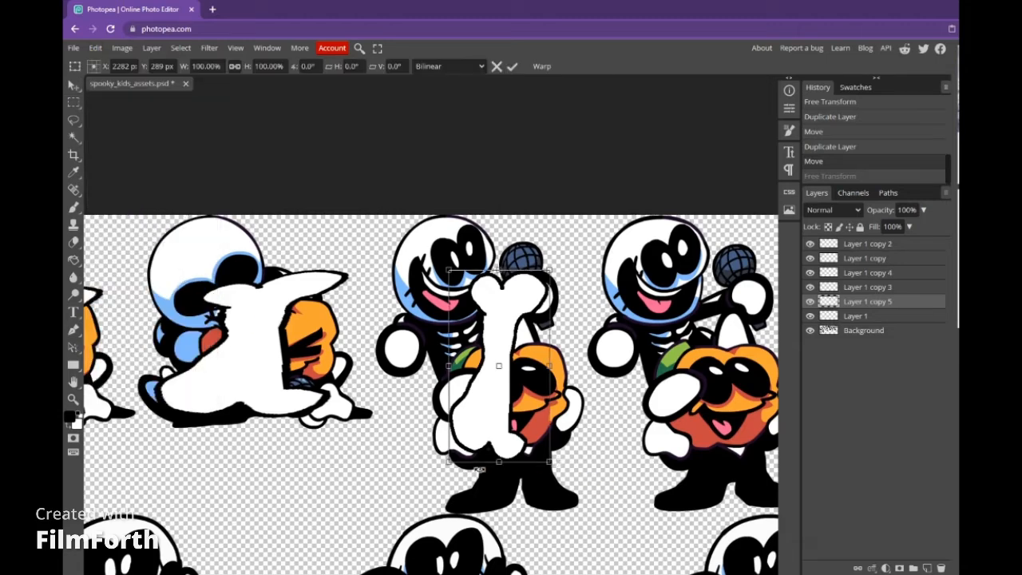
pyautogui.moveTo(449, 462); pyautogui.dragTo(470, 515)
pyautogui.moveTo(549, 462); pyautogui.dragTo(572, 486)
pyautogui.moveTo(450, 270); pyautogui.dragTo(360, 222)
pyautogui.moveTo(550, 271); pyautogui.dragTo(520, 219)
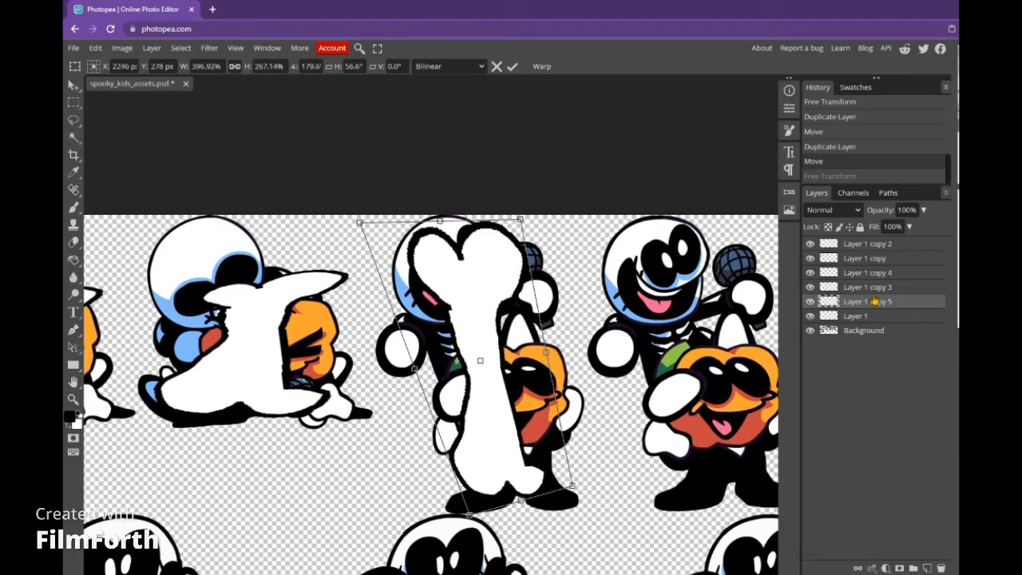
pyautogui.press('Return')
# Duplicate the stretched bone and place the copy over the sixth pose in the top row
pyautogui.moveTo(645, 323); pyautogui.dragTo(458, 323)
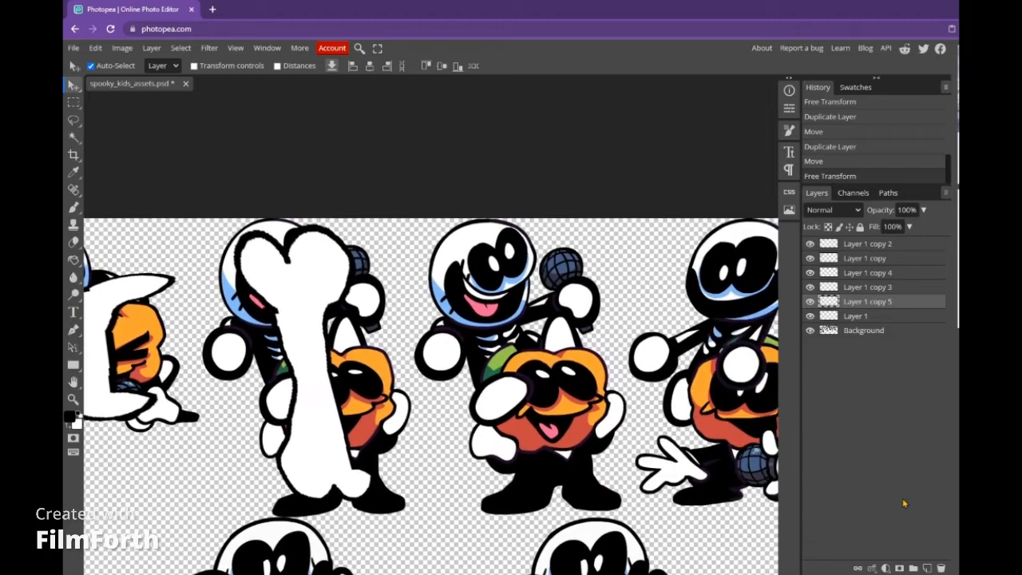
pyautogui.hotkey('ctrl', 'j')
pyautogui.moveTo(306, 375); pyautogui.dragTo(243, 313)
# Duplicate the original bone on Layer 1 and place the copy over the seventh pose in the top row
pyautogui.doubleClick(860, 323)
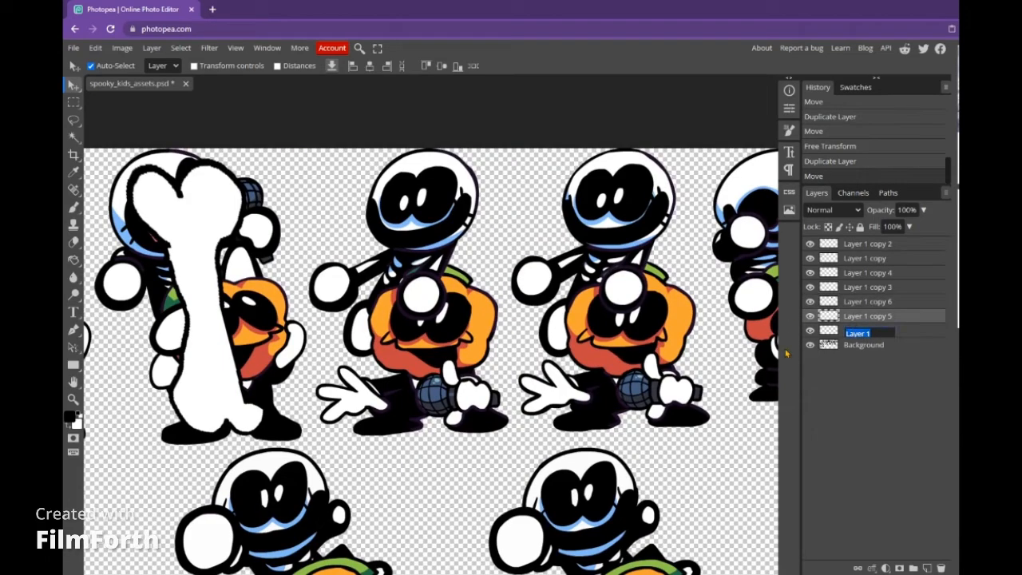
pyautogui.click(821, 334)
pyautogui.moveTo(385, 342); pyautogui.dragTo(731, 279)
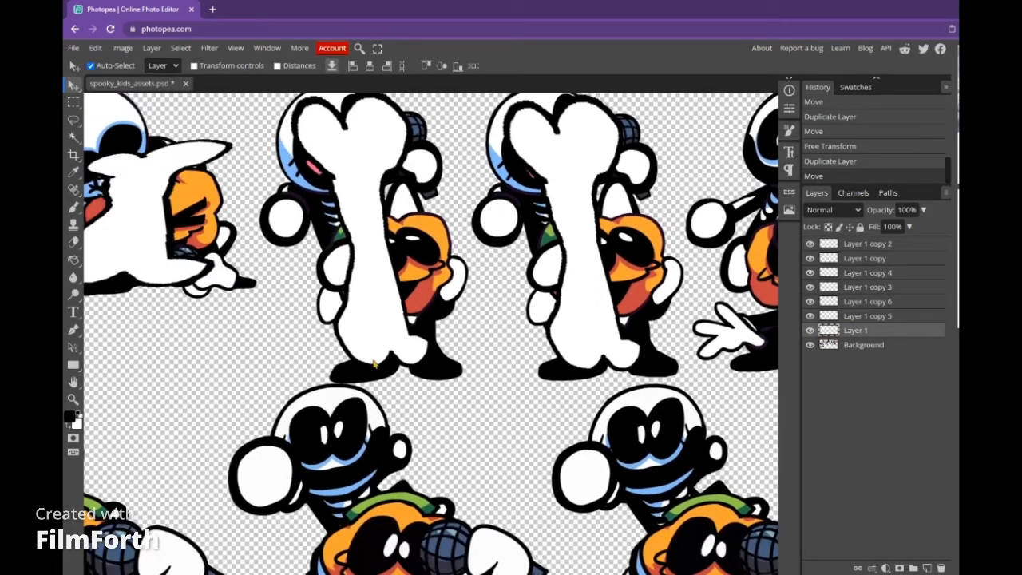
pyautogui.moveTo(335, 361); pyautogui.dragTo(722, 189)
pyautogui.moveTo(491, 302); pyautogui.dragTo(712, 309)
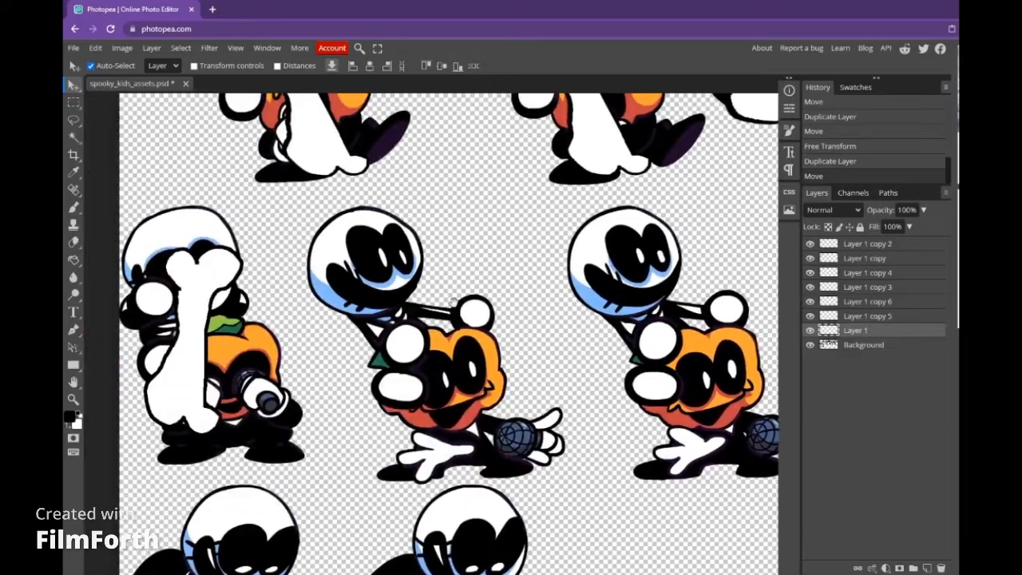
pyautogui.moveTo(443, 308); pyautogui.dragTo(498, 302)
pyautogui.keyDown('alt'); pyautogui.moveTo(229, 353); pyautogui.dragTo(644, 291); pyautogui.keyUp('alt')
pyautogui.moveTo(644, 291); pyautogui.dragTo(773, 273)
pyautogui.moveTo(774, 273); pyautogui.dragTo(424, 385)
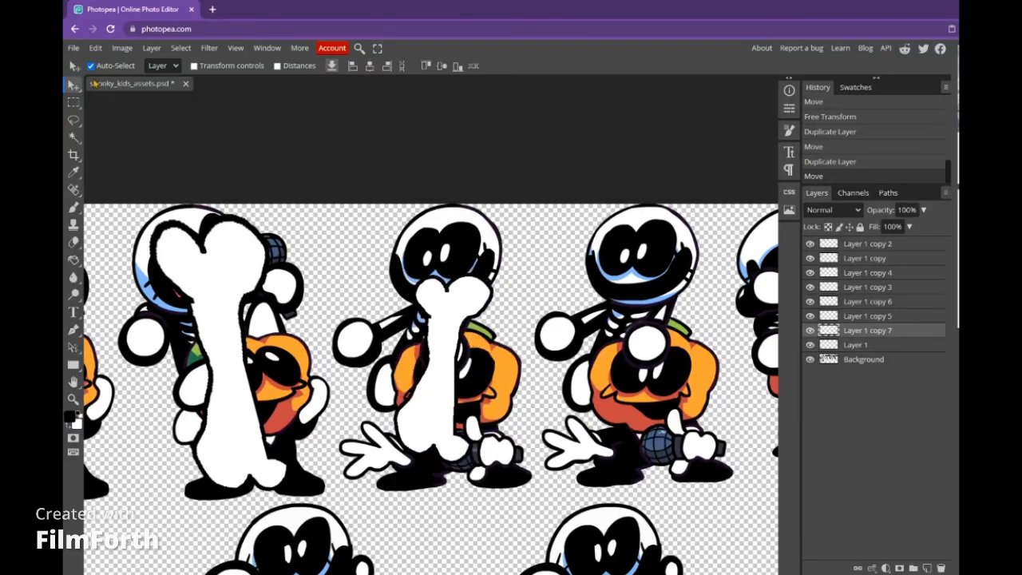
pyautogui.click(95, 48)
pyautogui.click(164, 280)
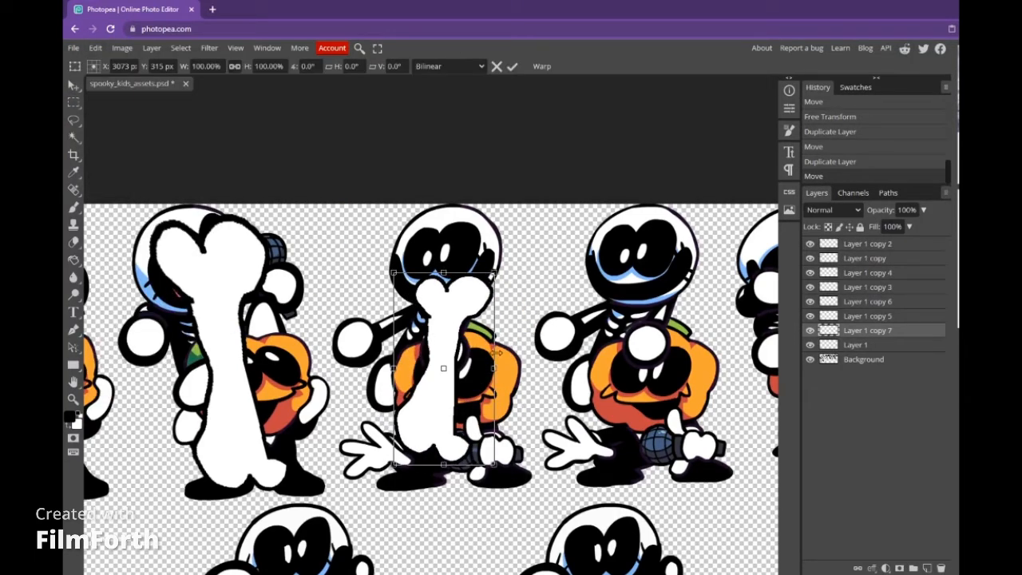
pyautogui.moveTo(503, 477); pyautogui.dragTo(488, 481)
pyautogui.press('Return')
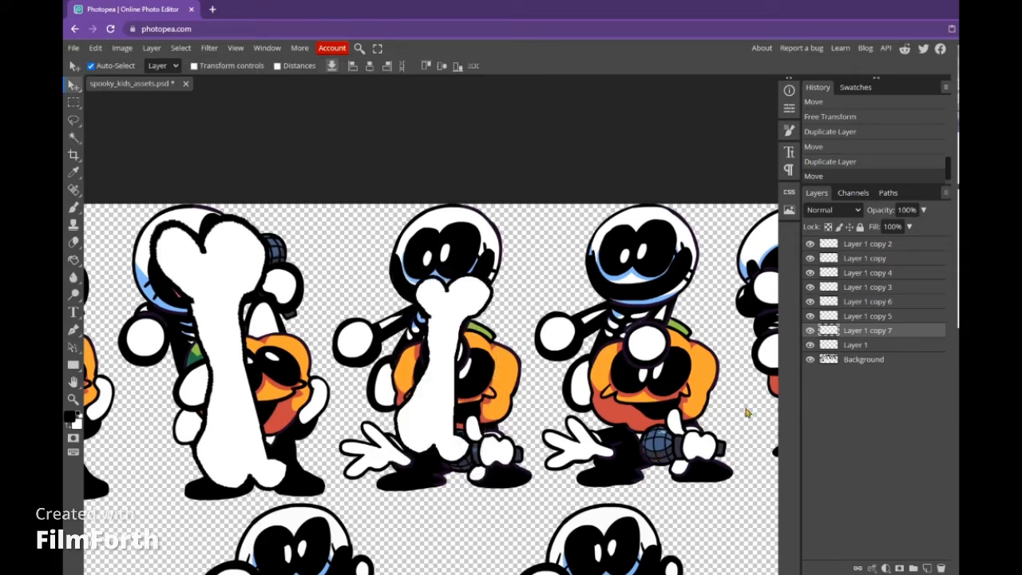
# Duplicate the seventh pose's bone and place copies over the eighth and ninth poses in the top row
pyautogui.hotkey('ctrl', 'j')
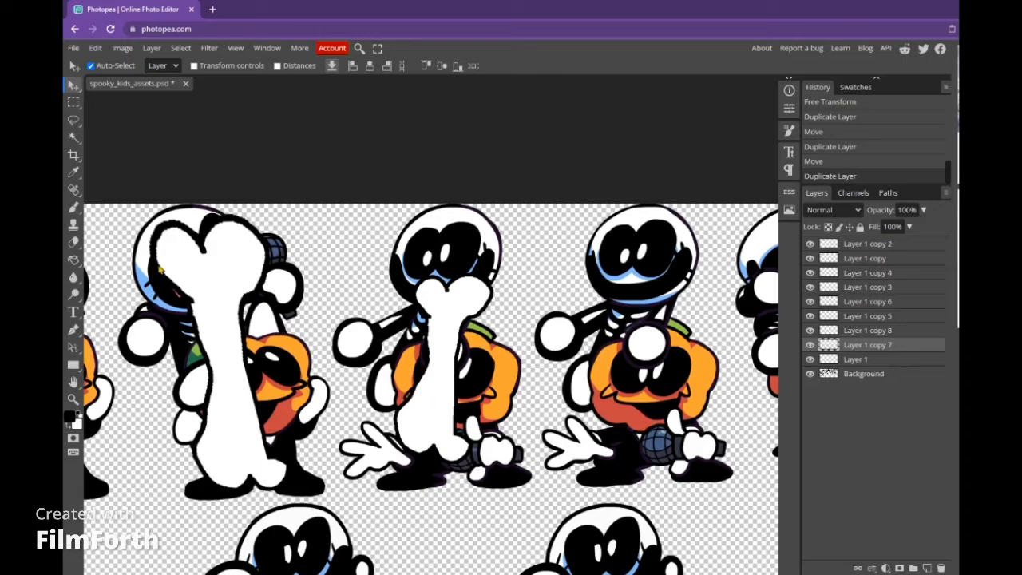
pyautogui.moveTo(423, 431); pyautogui.dragTo(623, 434)
pyautogui.moveTo(677, 394); pyautogui.dragTo(339, 390)
pyautogui.hotkey('ctrl', 'j')
pyautogui.moveTo(289, 410); pyautogui.dragTo(266, 405)
pyautogui.hotkey('ctrl', 'z')
pyautogui.moveTo(122, 387); pyautogui.dragTo(497, 361)
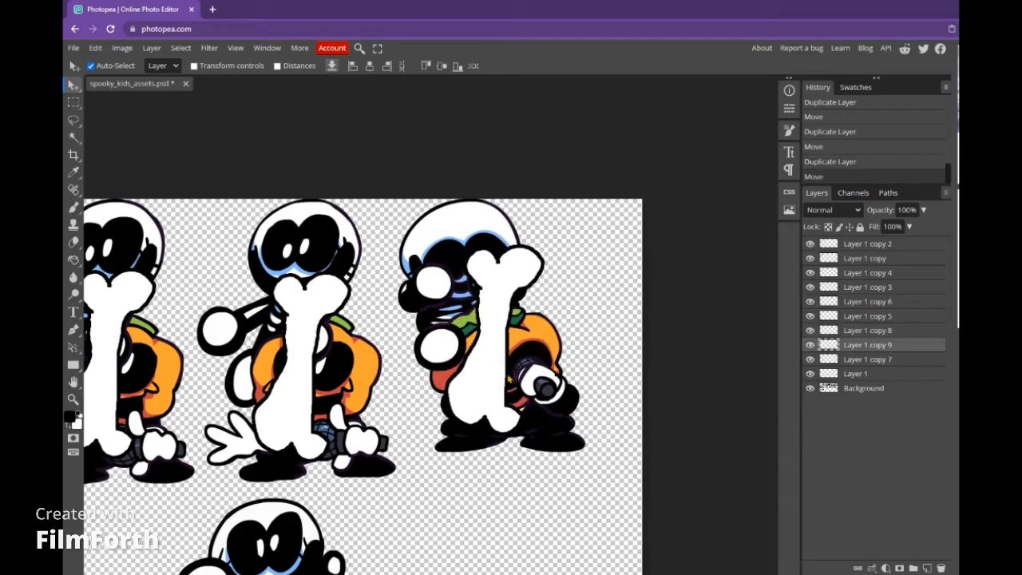
# Duplicate the bone on the last pose of the top row for use in the middle row
pyautogui.scroll(-3, 349, 491)
pyautogui.moveTo(386, 537); pyautogui.dragTo(697, 471)
pyautogui.moveTo(393, 435); pyautogui.dragTo(656, 431)
pyautogui.moveTo(372, 447); pyautogui.dragTo(691, 385)
pyautogui.moveTo(472, 404); pyautogui.dragTo(687, 458)
pyautogui.moveTo(388, 405); pyautogui.dragTo(662, 413)
pyautogui.moveTo(458, 414); pyautogui.dragTo(286, 404)
pyautogui.hotkey('ctrl', 'j')
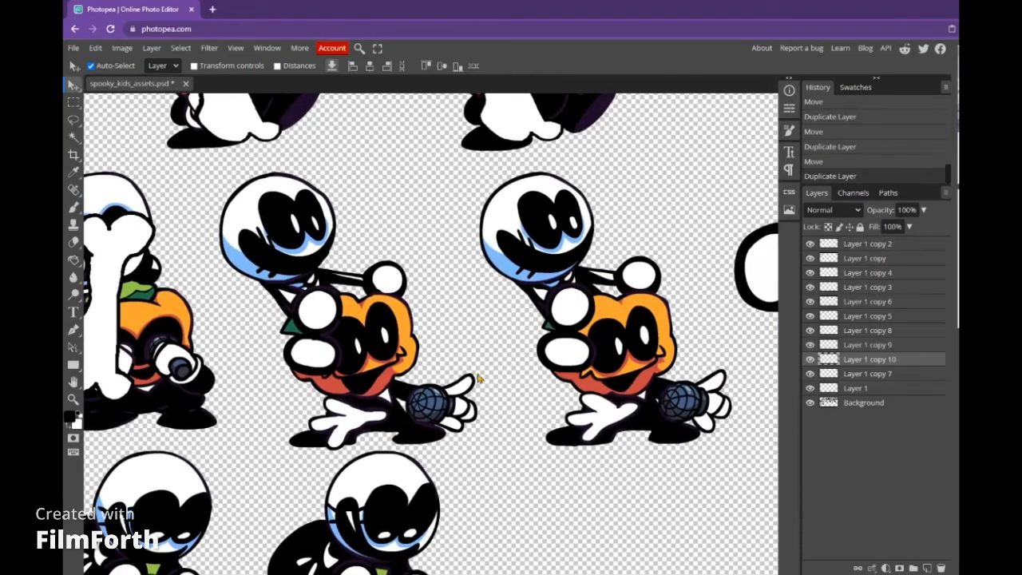
# Move the new bone copy from the top row onto the second pose in the middle row
pyautogui.moveTo(527, 434); pyautogui.dragTo(235, 511)
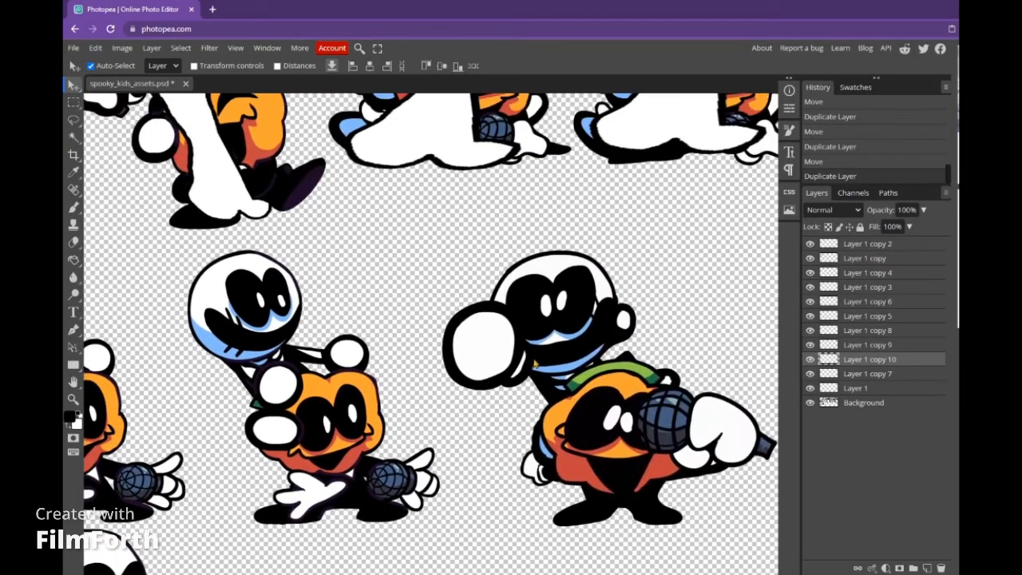
pyautogui.moveTo(559, 322); pyautogui.dragTo(220, 456)
pyautogui.moveTo(584, 278); pyautogui.dragTo(564, 297)
pyautogui.hotkey('ctrl', 'z')
pyautogui.moveTo(474, 402); pyautogui.dragTo(170, 433)
pyautogui.moveTo(710, 295); pyautogui.dragTo(159, 553)
pyautogui.moveTo(231, 526); pyautogui.dragTo(737, 288)
pyautogui.moveTo(662, 337); pyautogui.dragTo(286, 369)
pyautogui.moveTo(304, 388); pyautogui.dragTo(250, 426)
pyautogui.moveTo(256, 472); pyautogui.dragTo(416, 466)
pyautogui.moveTo(419, 423); pyautogui.dragTo(695, 425)
# Duplicate the second pose's bone and place the copy over the third pose in the middle row
pyautogui.hotkey('ctrl', 'j')
pyautogui.moveTo(671, 470); pyautogui.dragTo(411, 454)
pyautogui.moveTo(531, 459); pyautogui.dragTo(488, 531)
pyautogui.moveTo(409, 503); pyautogui.dragTo(407, 496)
pyautogui.moveTo(522, 488); pyautogui.dragTo(259, 390)
pyautogui.moveTo(508, 393); pyautogui.dragTo(417, 422)
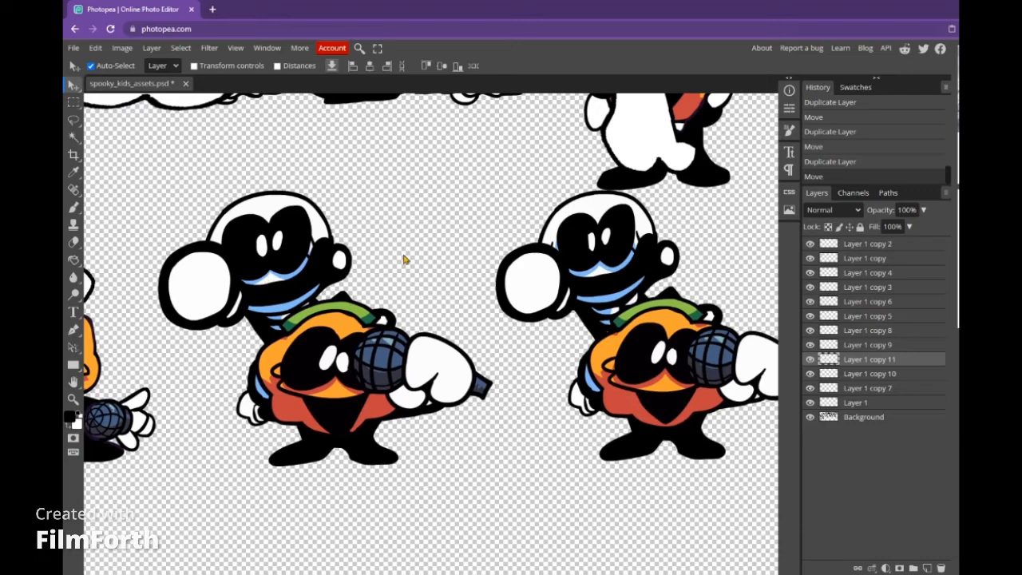
# Try a bone copy over the fourth pose in the middle row, with the large microphone, and delete that copy
pyautogui.moveTo(366, 348); pyautogui.dragTo(650, 364)
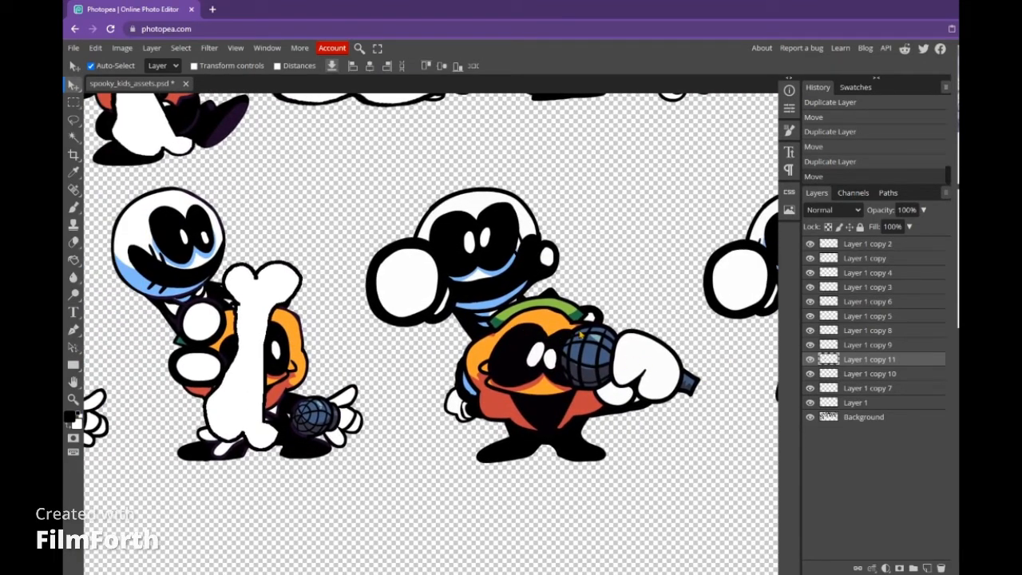
pyautogui.hotkey('ctrl', 'j')
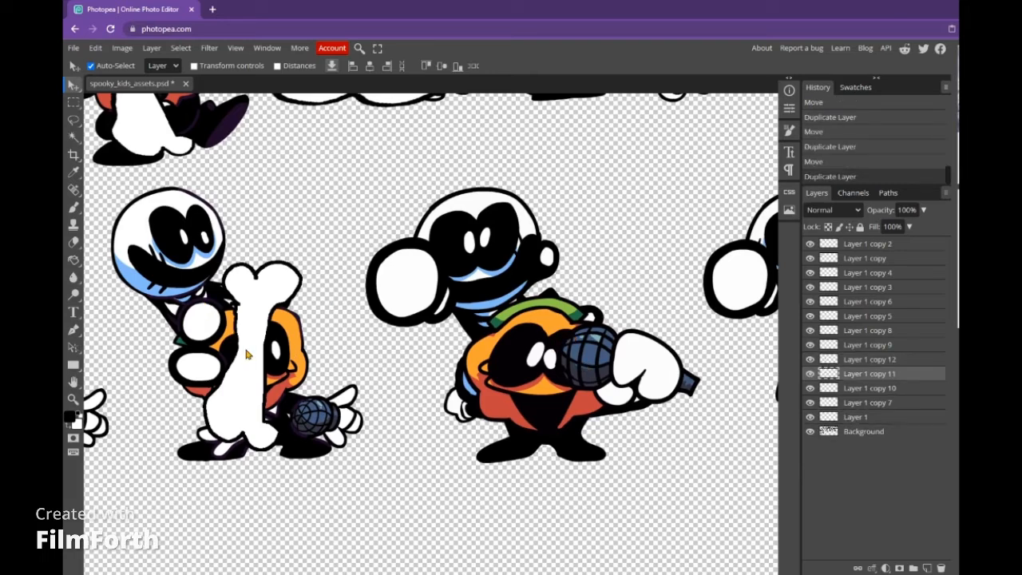
pyautogui.moveTo(255, 357); pyautogui.dragTo(528, 353)
pyautogui.hotkey('ctrl', 'z')
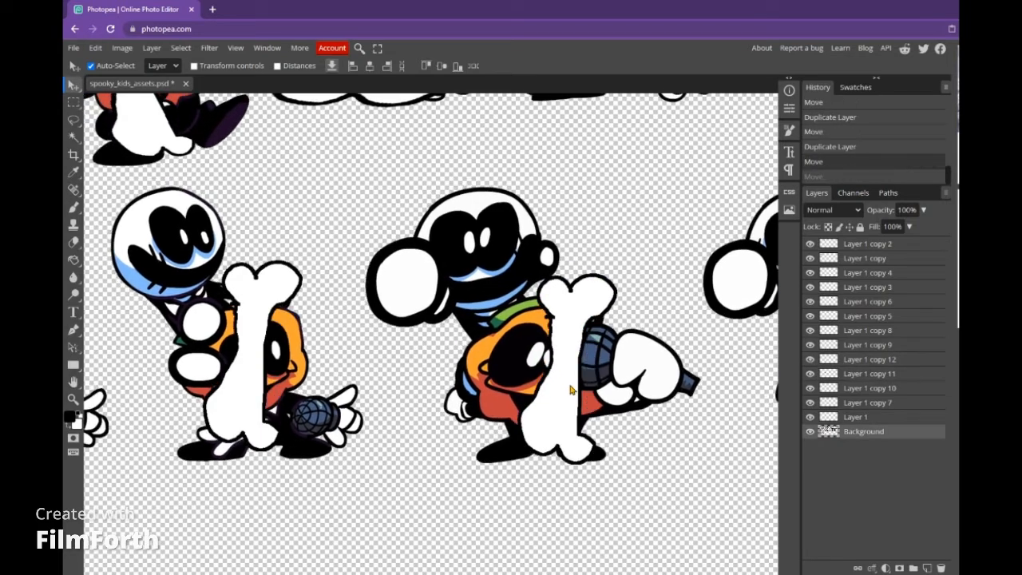
pyautogui.click(869, 388)
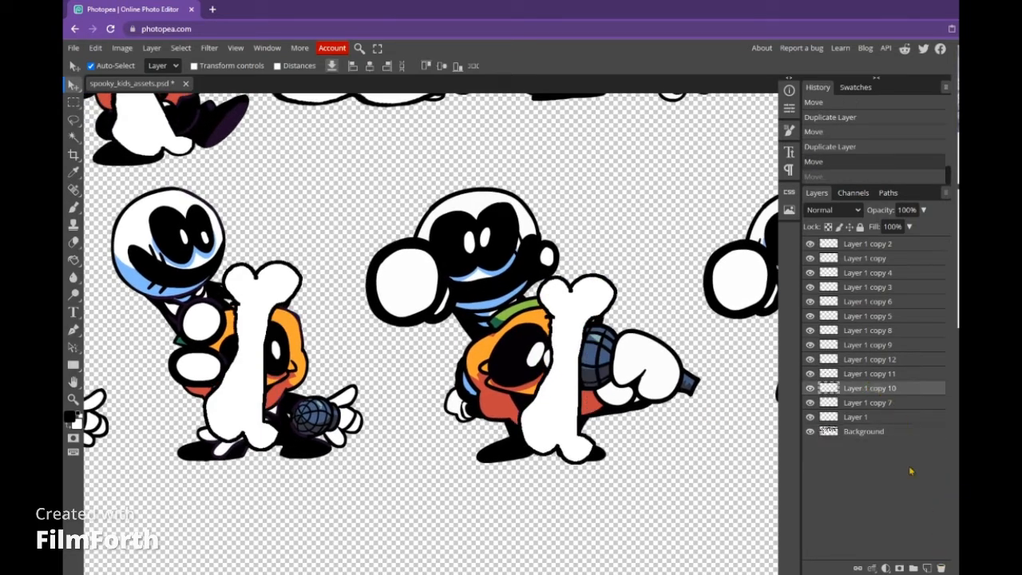
pyautogui.click(574, 380)
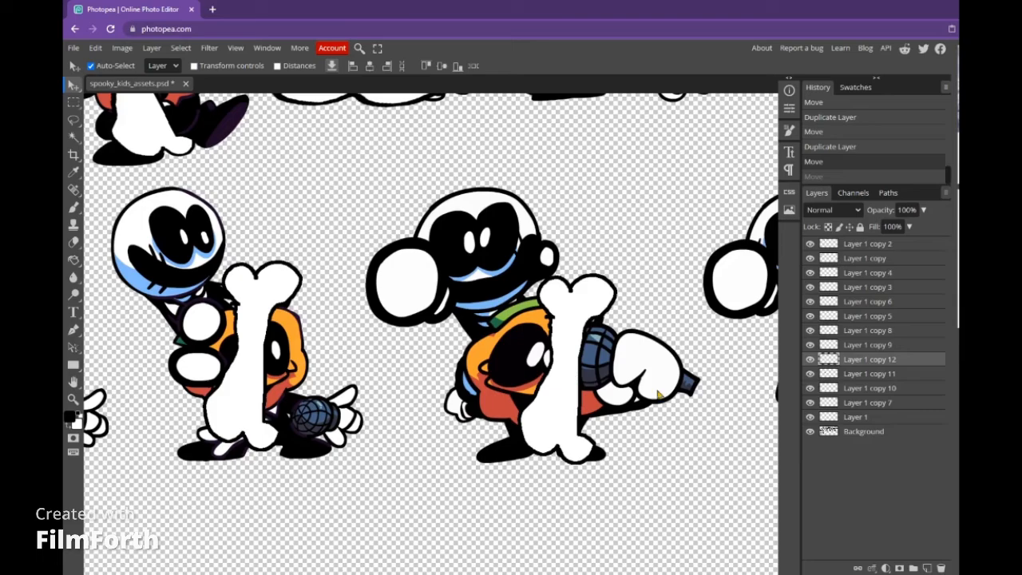
pyautogui.click(942, 568)
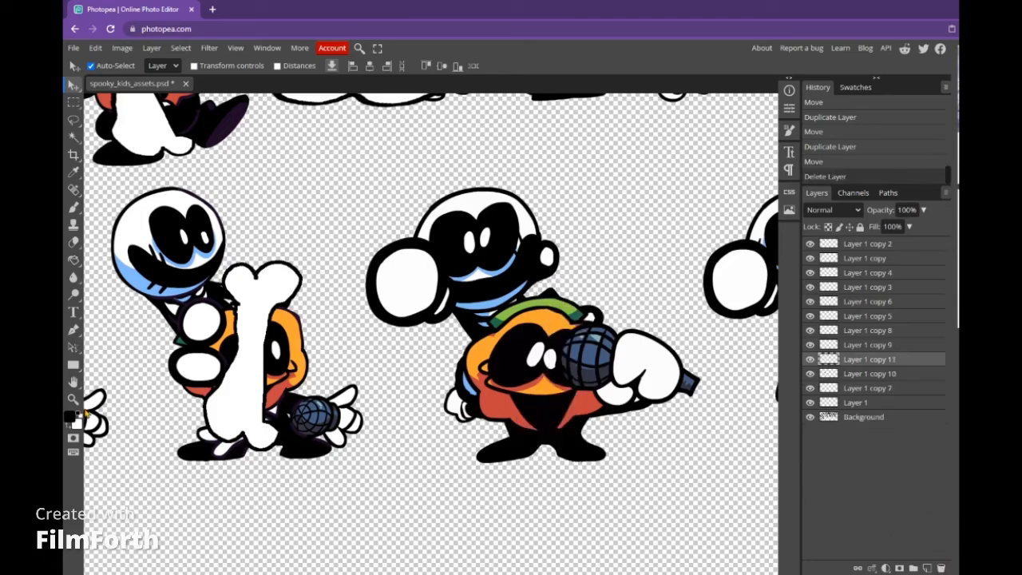
# Duplicate the original bone on Layer 1 and place the copy over the first pose in the bottom row
pyautogui.click(74, 400)
pyautogui.moveTo(466, 328); pyautogui.dragTo(519, 348)
pyautogui.moveTo(180, 457); pyautogui.dragTo(214, 459)
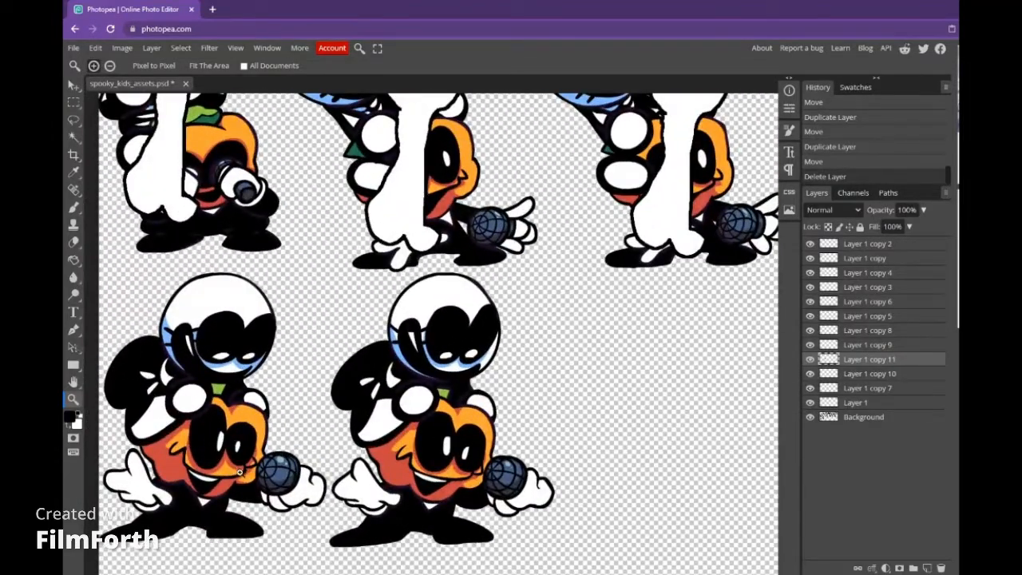
pyautogui.moveTo(644, 386); pyautogui.dragTo(671, 431)
pyautogui.moveTo(684, 334); pyautogui.dragTo(573, 511)
pyautogui.moveTo(705, 218); pyautogui.dragTo(528, 391)
pyautogui.moveTo(312, 447); pyautogui.dragTo(637, 164)
pyautogui.moveTo(417, 401); pyautogui.dragTo(541, 226)
pyautogui.moveTo(476, 294); pyautogui.dragTo(455, 327)
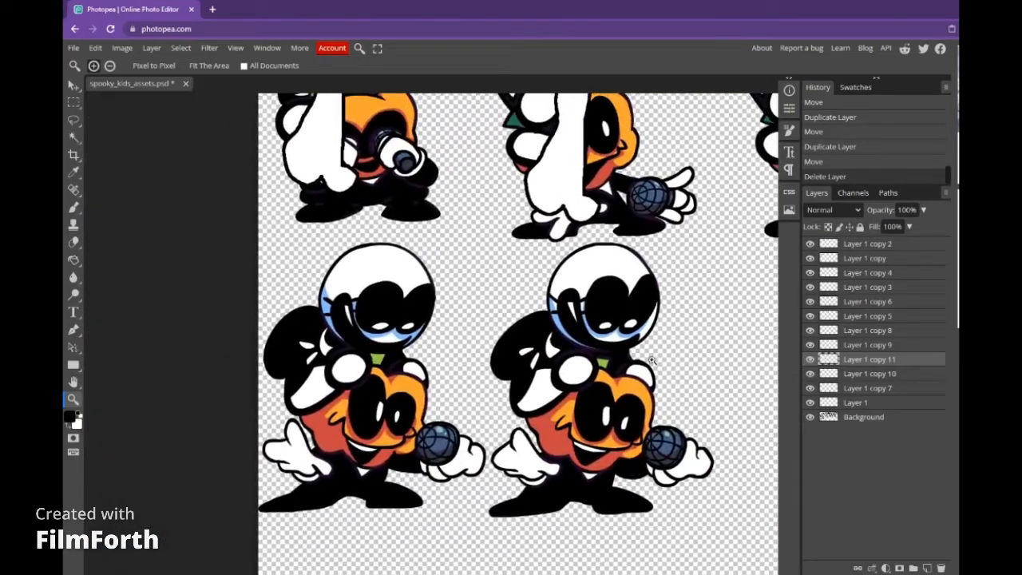
pyautogui.scroll(2, 693, 351)
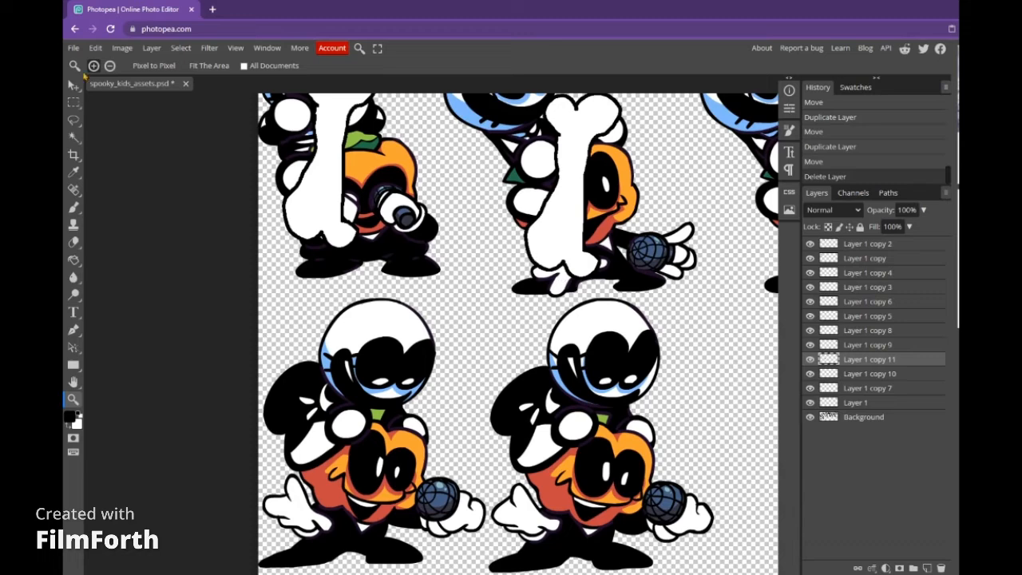
pyautogui.press('v')
pyautogui.click(319, 217)
pyautogui.scroll(-2, 339, 230)
pyautogui.moveTo(357, 182); pyautogui.dragTo(400, 408)
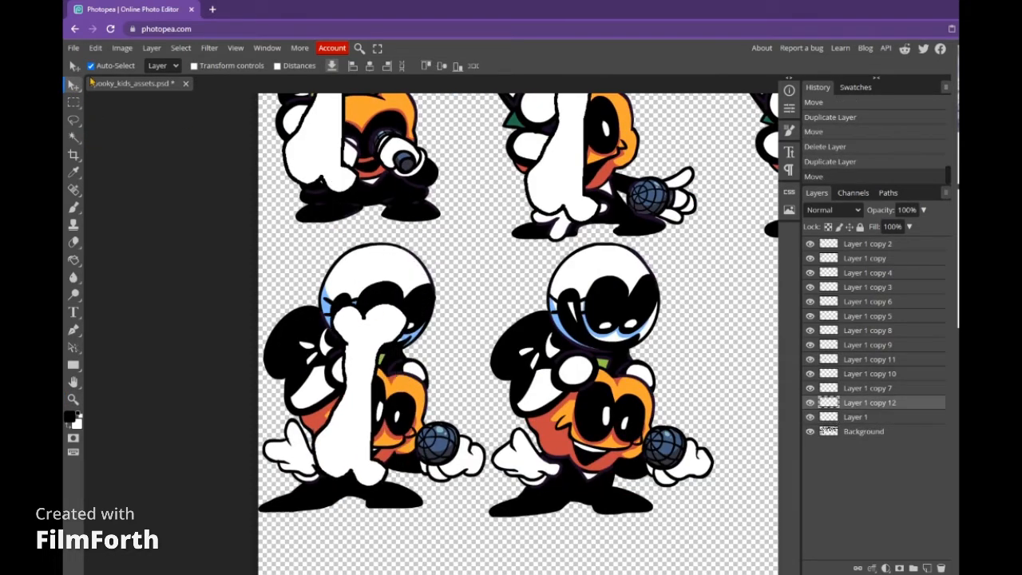
# Distort the first bottom-row bone with Free Transform so it slants from the left shoe up past the skull's right side
pyautogui.click(95, 48)
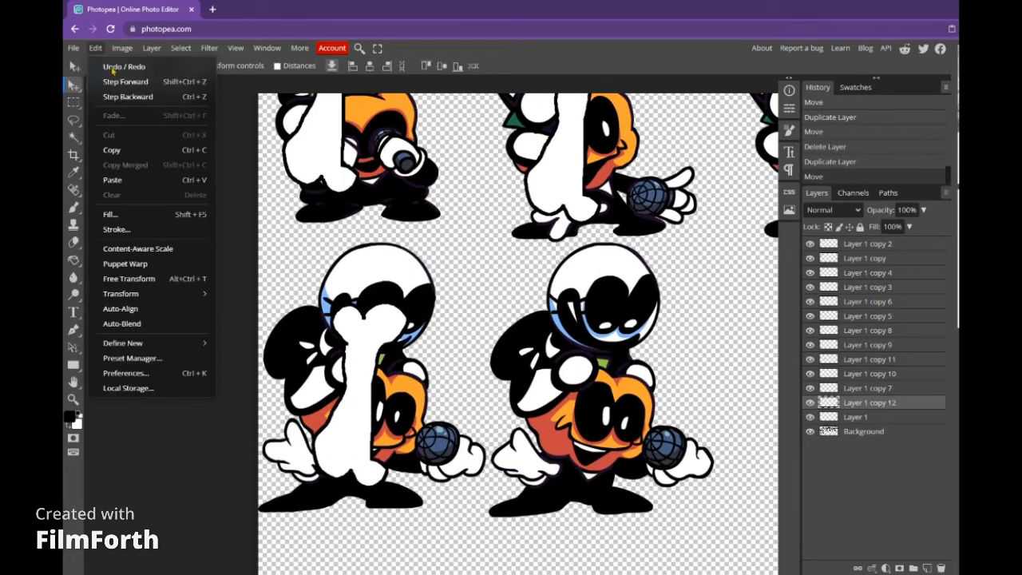
pyautogui.click(152, 278)
pyautogui.moveTo(438, 299)
pyautogui.mouseDown()
pyautogui.moveTo(332, 296)
pyautogui.moveTo(424, 286)
pyautogui.mouseUp()
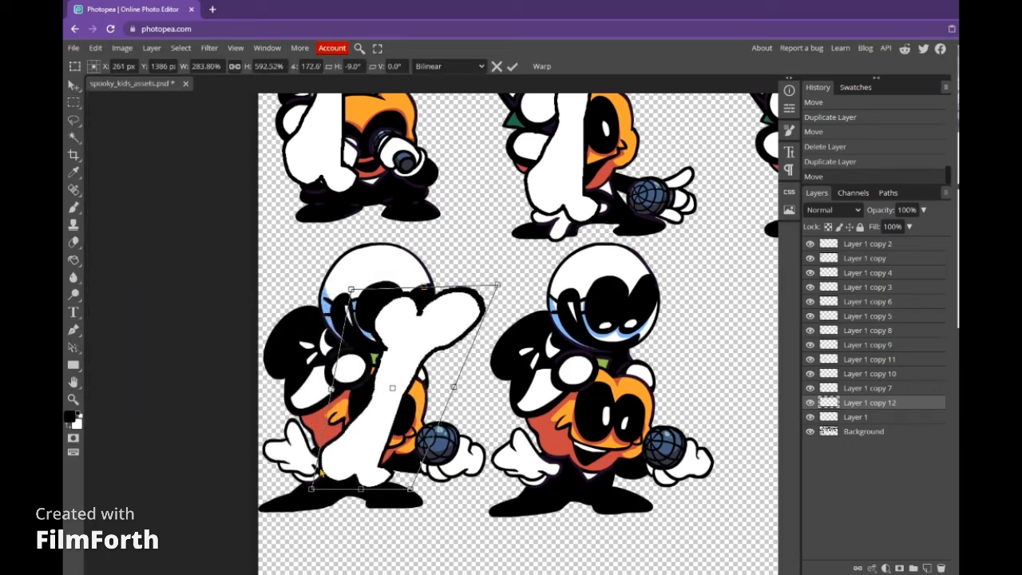
pyautogui.moveTo(362, 489); pyautogui.dragTo(322, 502)
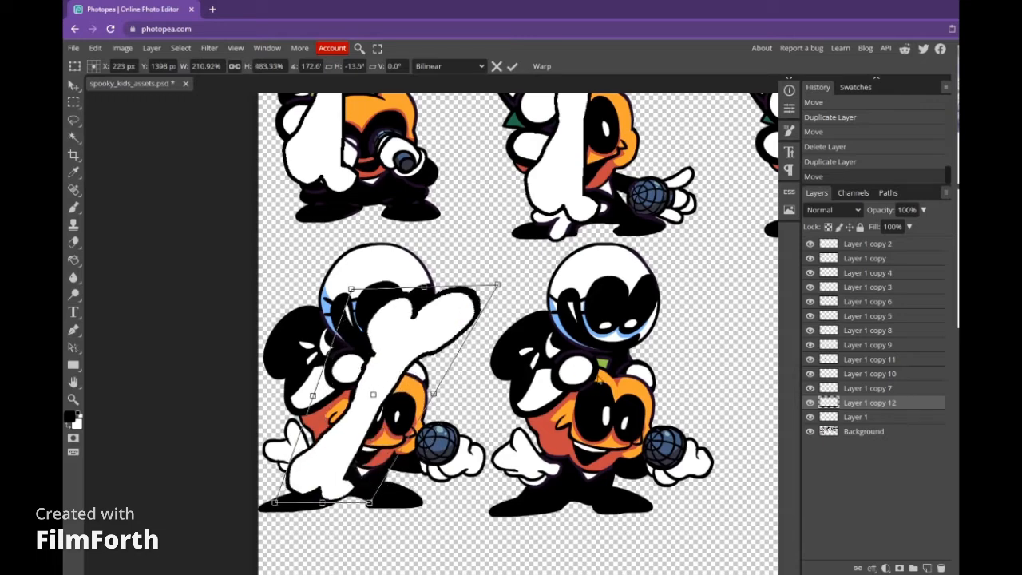
pyautogui.click(873, 416)
# Duplicate the slanted bone and place the copy over the second pose in the bottom row
pyautogui.click(868, 404)
pyautogui.hotkey('ctrl', 'j')
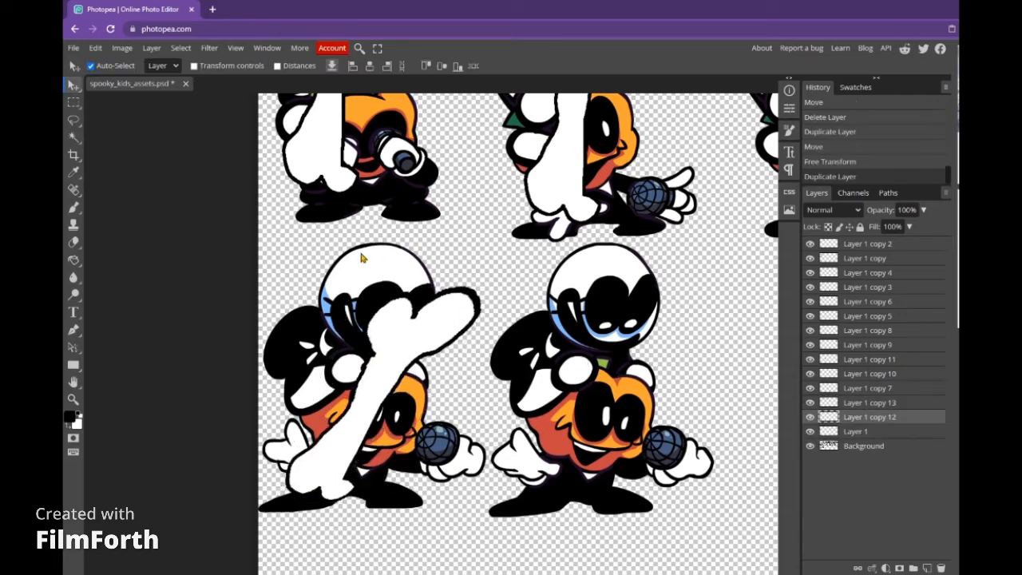
pyautogui.moveTo(438, 364); pyautogui.dragTo(647, 355)
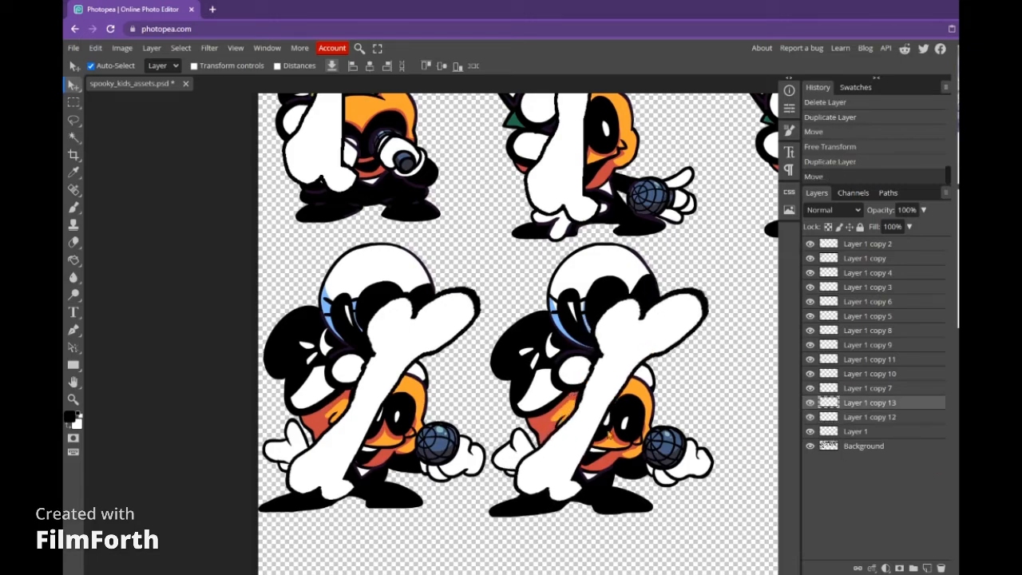
# Delete the Background layer with the original characters so only the bone layers remain
pyautogui.click(75, 399)
pyautogui.moveTo(475, 335); pyautogui.dragTo(457, 358)
pyautogui.moveTo(717, 381); pyautogui.dragTo(491, 421)
pyautogui.click(924, 450)
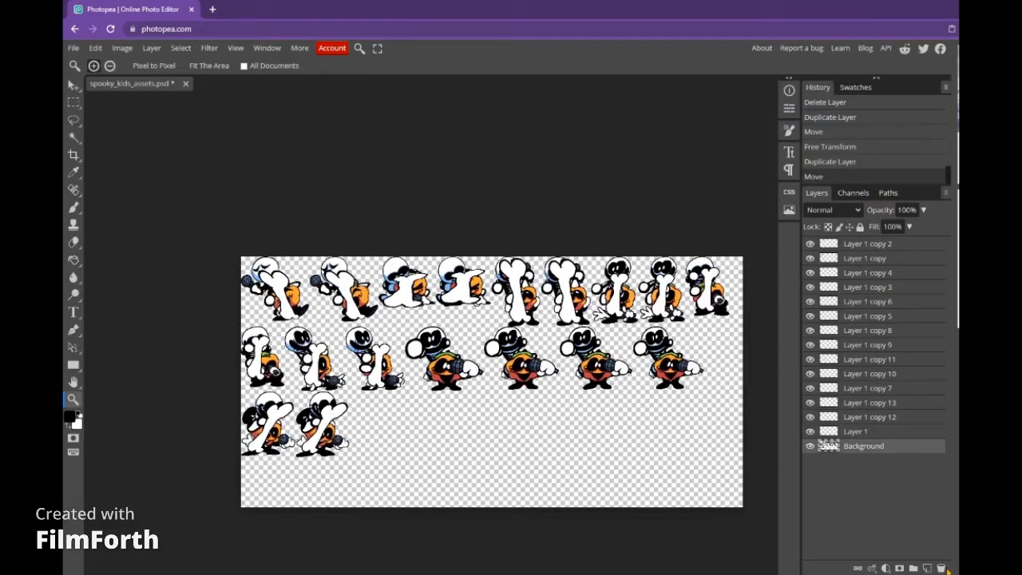
pyautogui.click(942, 568)
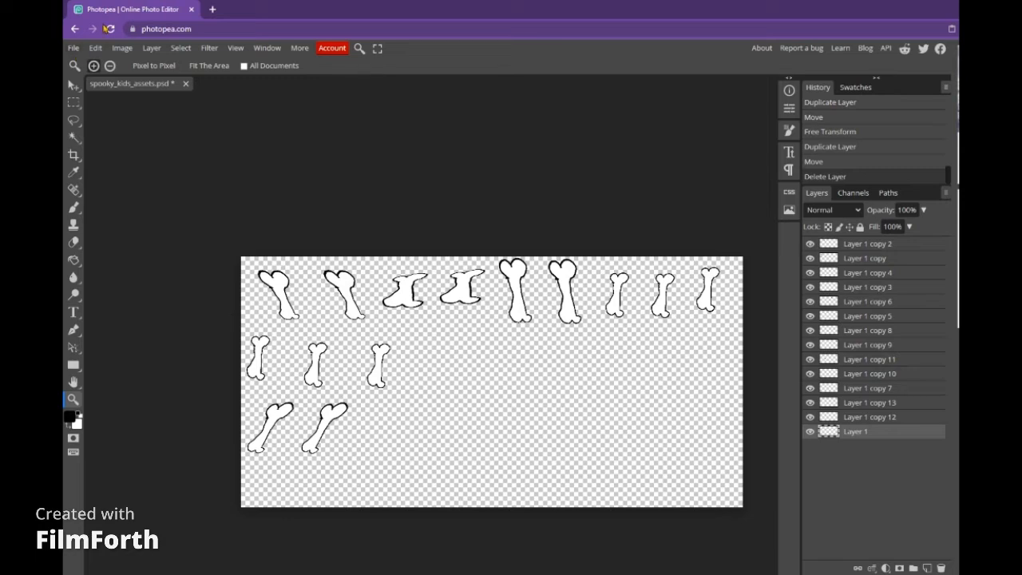
# Export the sheet of bones as a PNG under a new file name replacing spooky_kids_assets
pyautogui.click(73, 50)
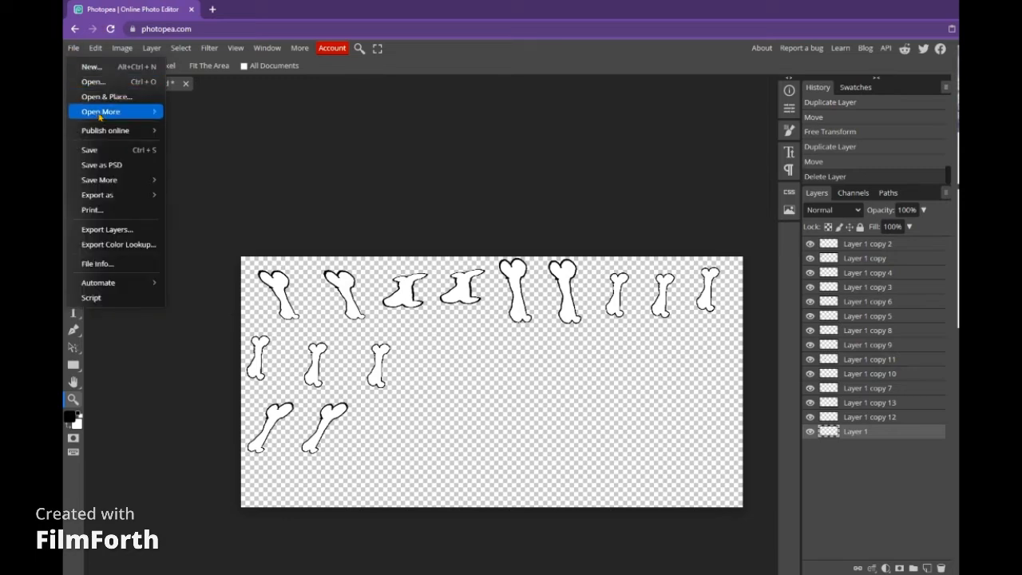
pyautogui.click(312, 119)
pyautogui.moveTo(378, 172); pyautogui.dragTo(430, 193)
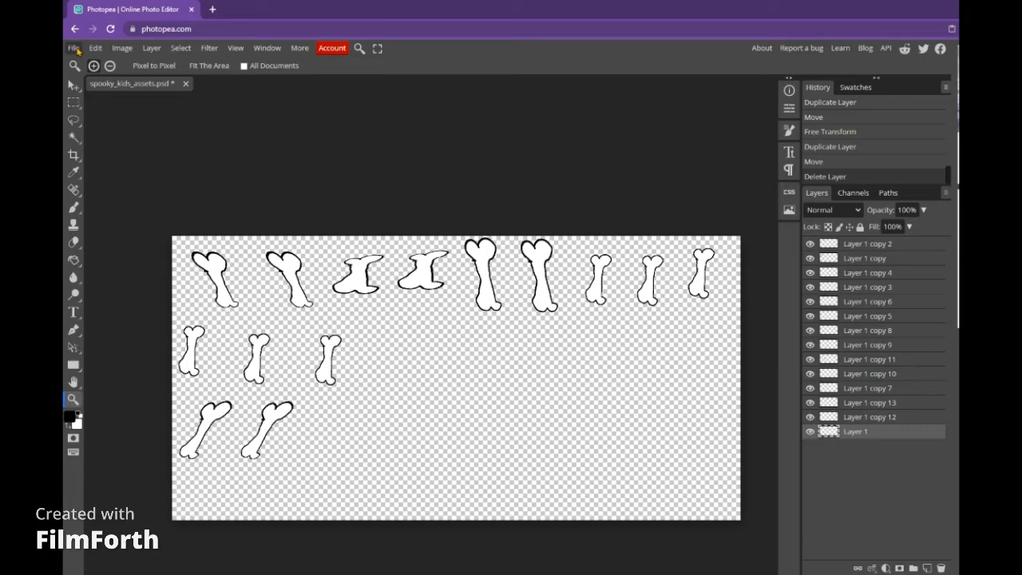
pyautogui.click(74, 49)
pyautogui.moveTo(107, 195)
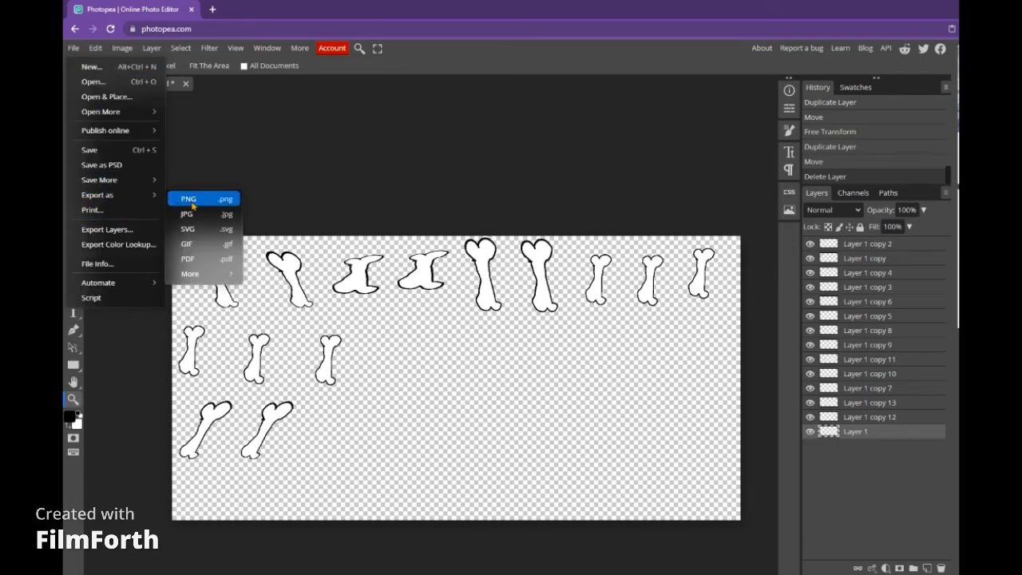
pyautogui.click(193, 204)
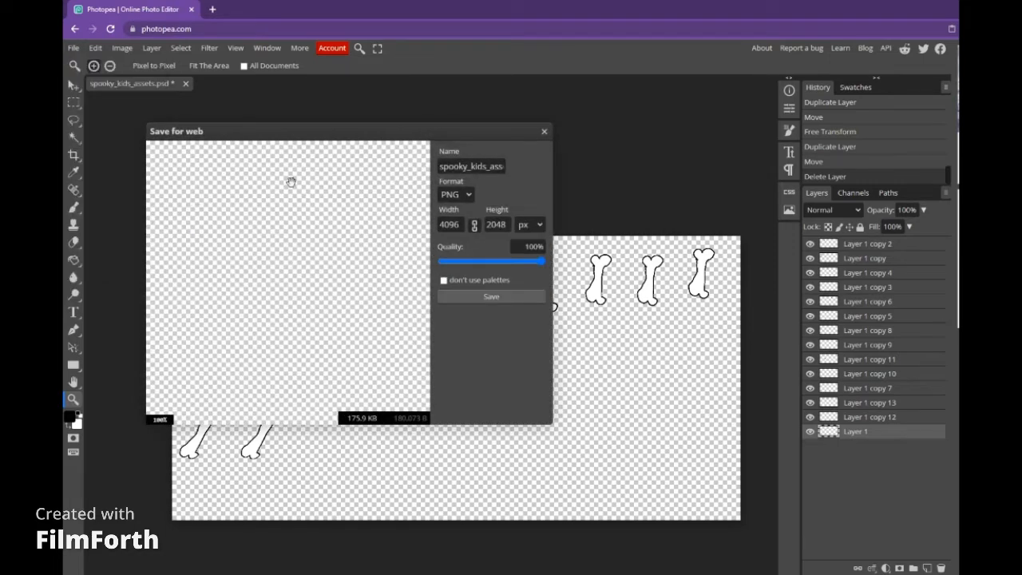
pyautogui.click(442, 168)
pyautogui.moveTo(442, 166); pyautogui.dragTo(570, 161)
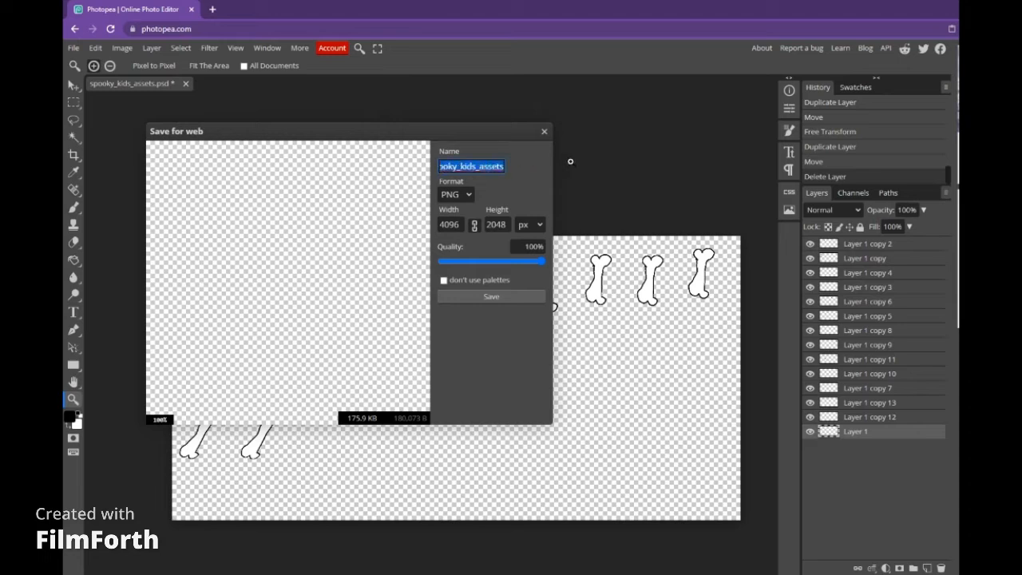
pyautogui.press('BackSpace')
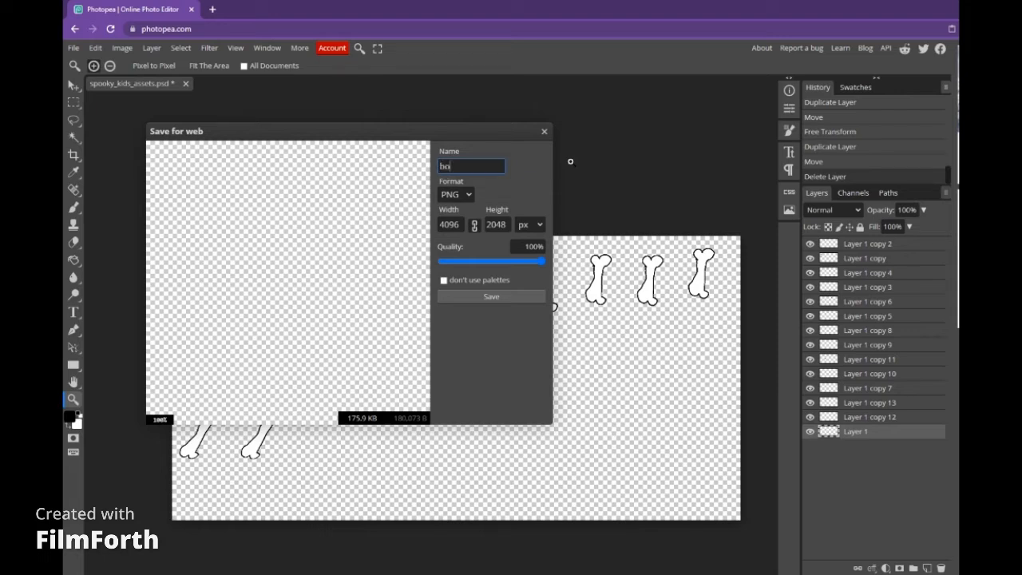
pyautogui.click(487, 299)
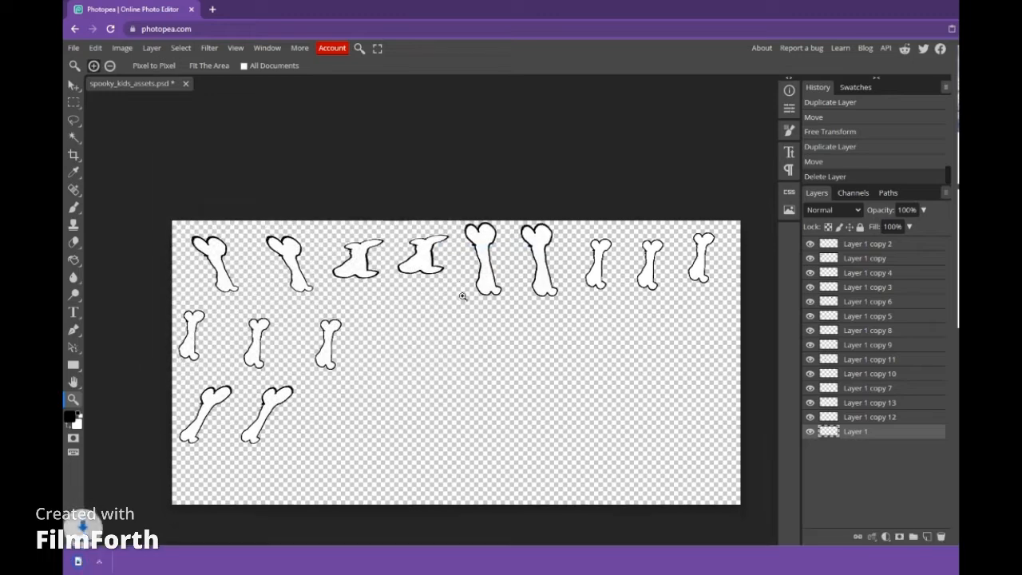
# Close the spooky_kids_assets.psd document and discard its unsaved changes
pyautogui.click(186, 84)
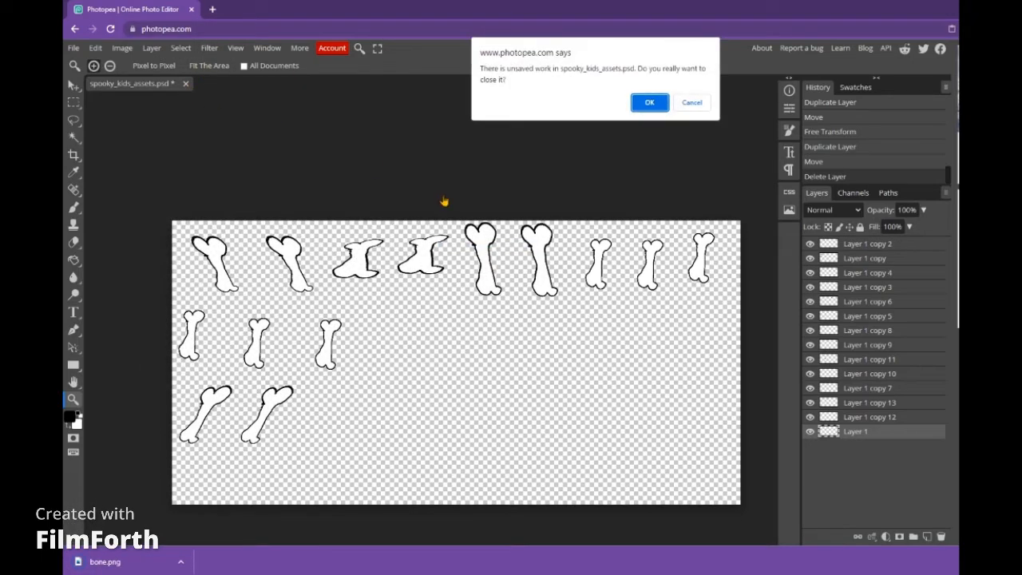
pyautogui.click(650, 104)
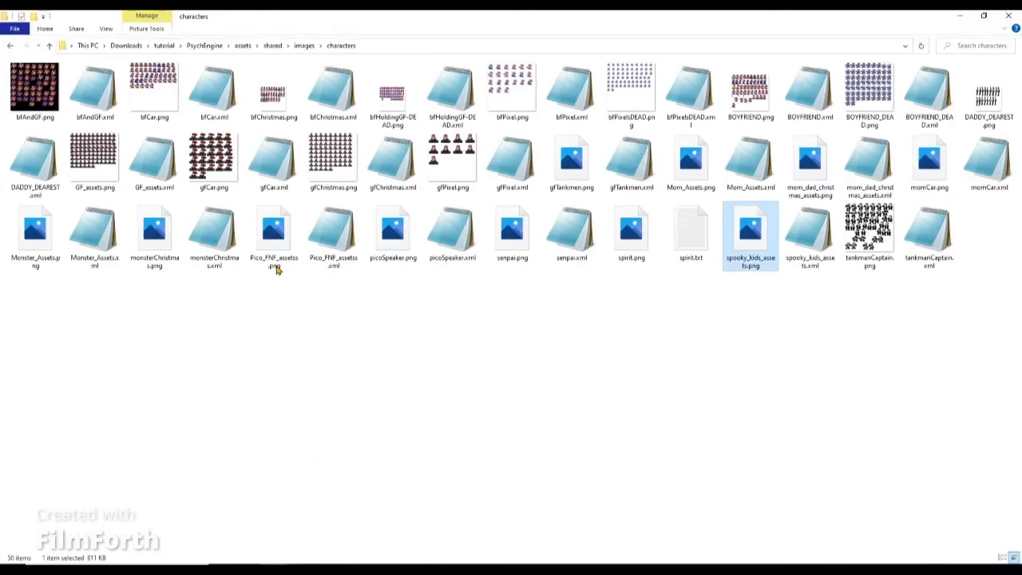
# Switch to File Explorer and place bone.png in the PsychEngine mods/images/characters folder
pyautogui.click(203, 46)
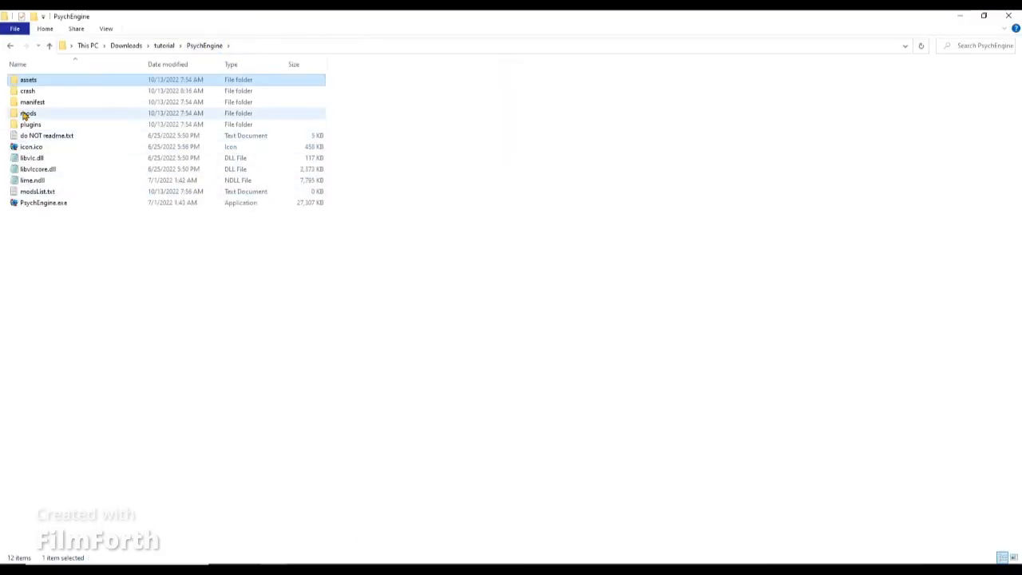
pyautogui.doubleClick(25, 113)
pyautogui.doubleClick(39, 136)
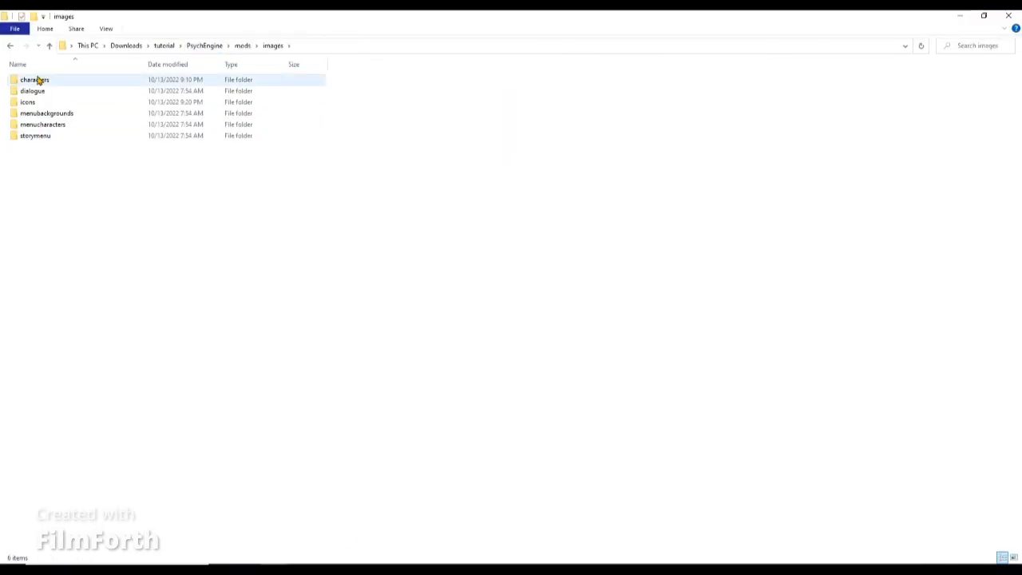
pyautogui.doubleClick(38, 80)
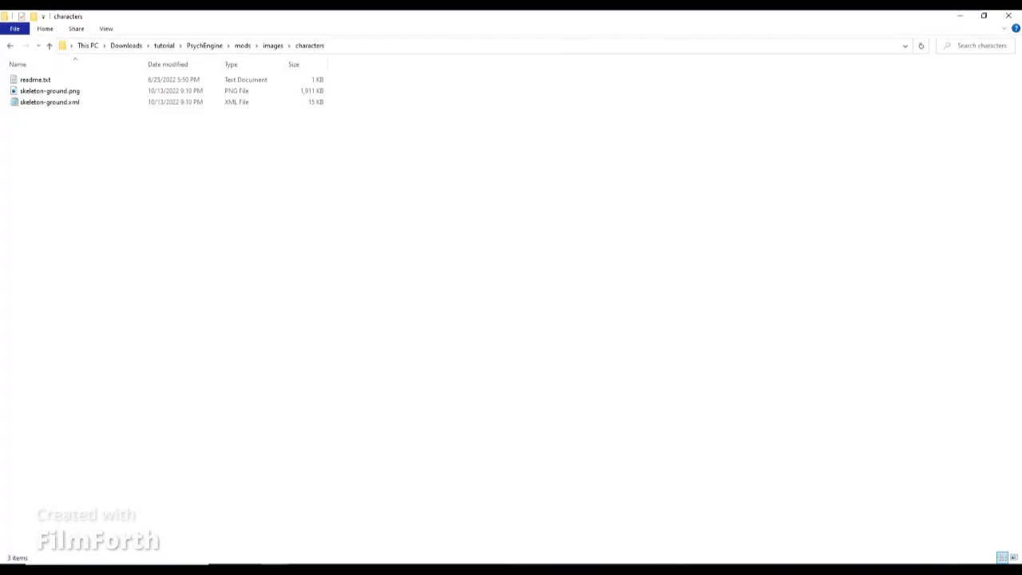
pyautogui.moveTo(132, 222); pyautogui.dragTo(112, 203)
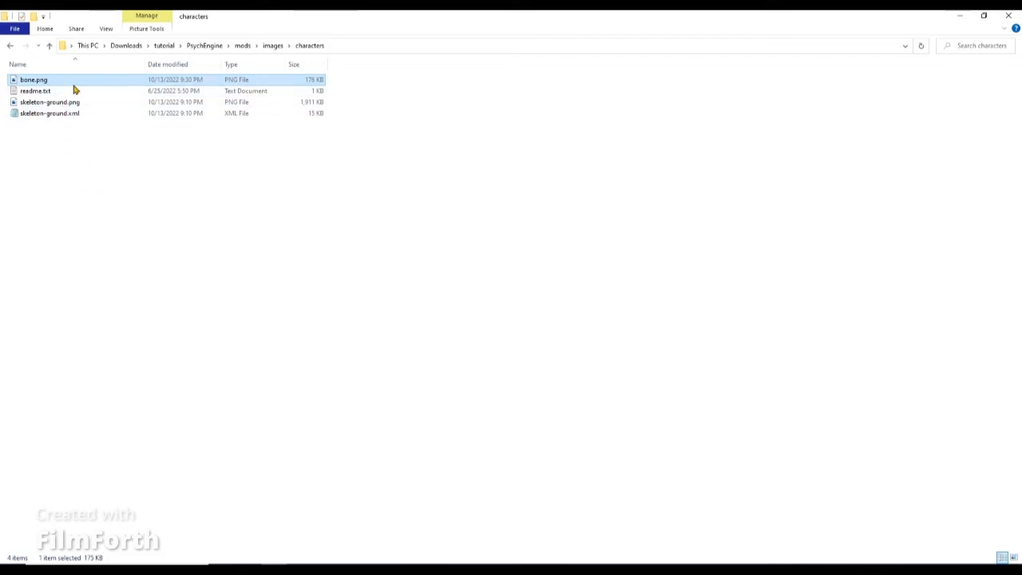
pyautogui.moveTo(69, 137); pyautogui.dragTo(46, 136)
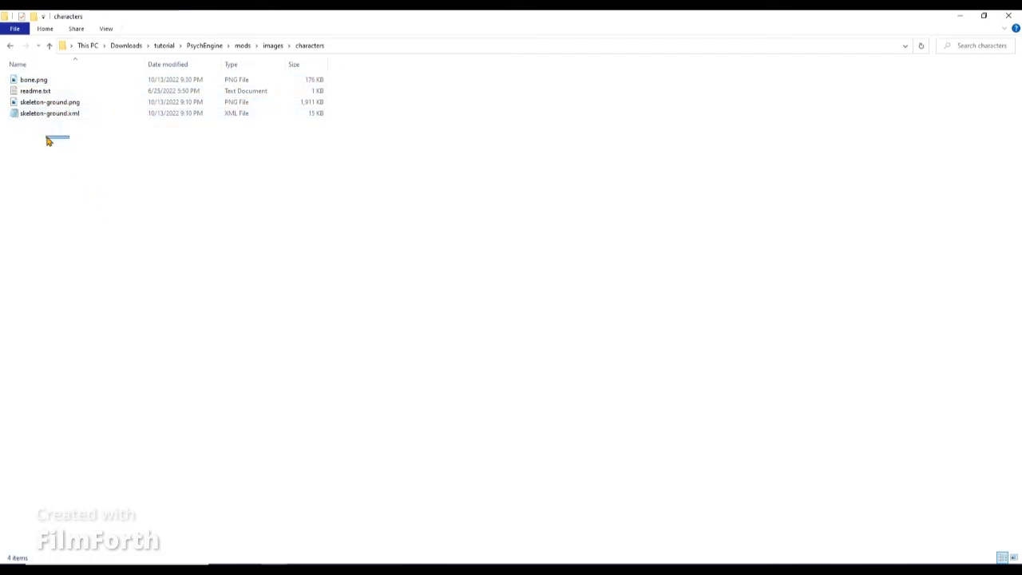
# Copy spooky_kids_assets.xml from the PsychEngine assets/shared/images/characters folder
pyautogui.click(203, 46)
pyautogui.doubleClick(46, 81)
pyautogui.click(41, 103)
pyautogui.doubleClick(41, 103)
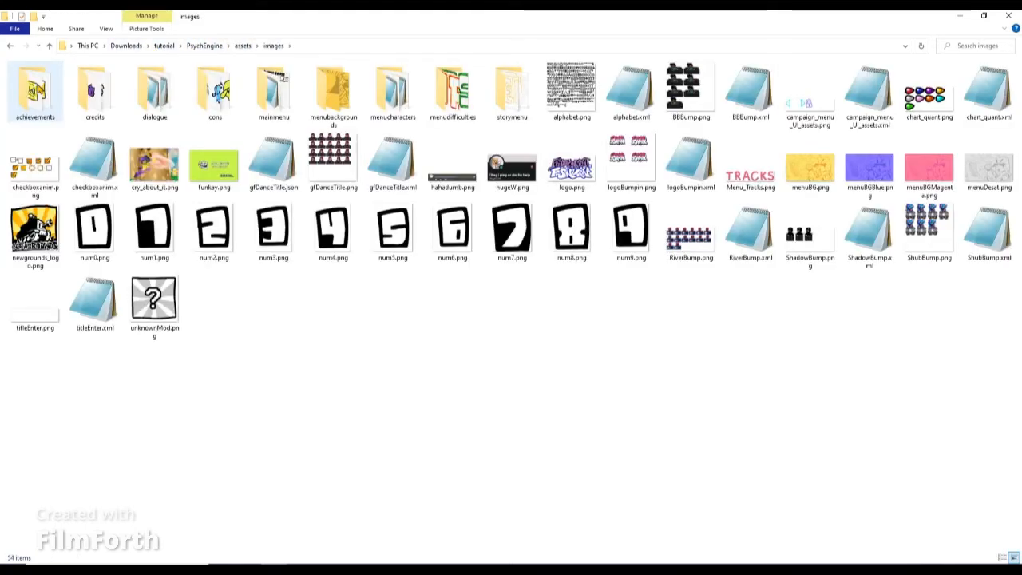
pyautogui.click(248, 48)
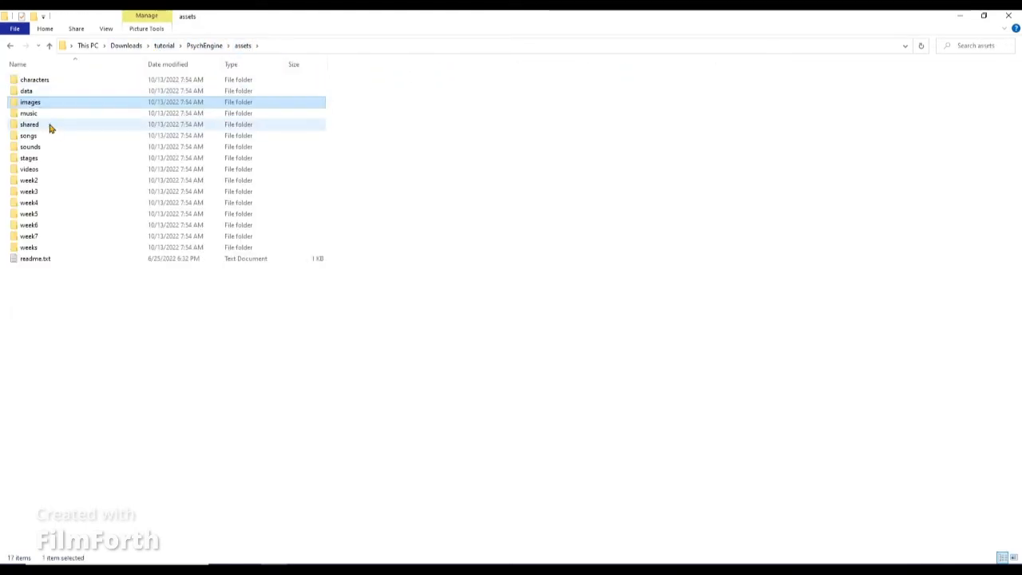
pyautogui.doubleClick(50, 128)
pyautogui.click(41, 80)
pyautogui.doubleClick(40, 81)
pyautogui.click(35, 90)
pyautogui.doubleClick(35, 90)
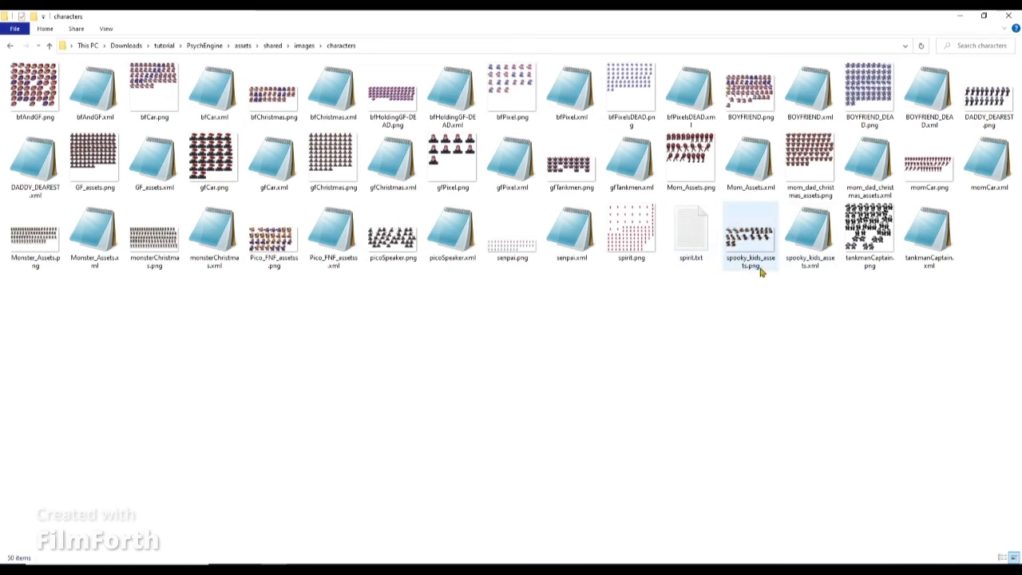
pyautogui.click(810, 251)
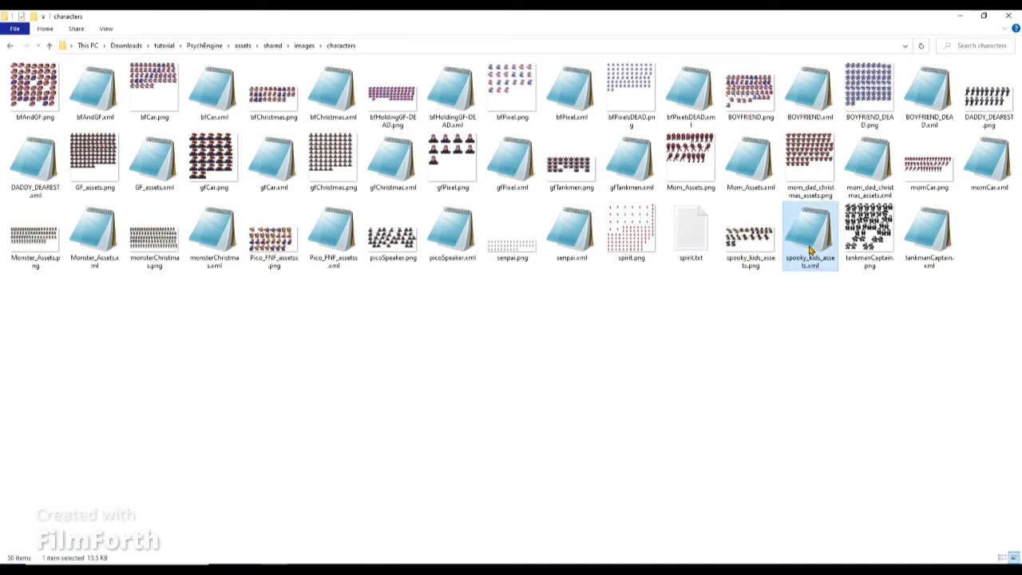
# Paste the copied XML file into the mods/images/characters folder beside bone.png
pyautogui.click(204, 45)
pyautogui.doubleClick(31, 113)
pyautogui.doubleClick(40, 136)
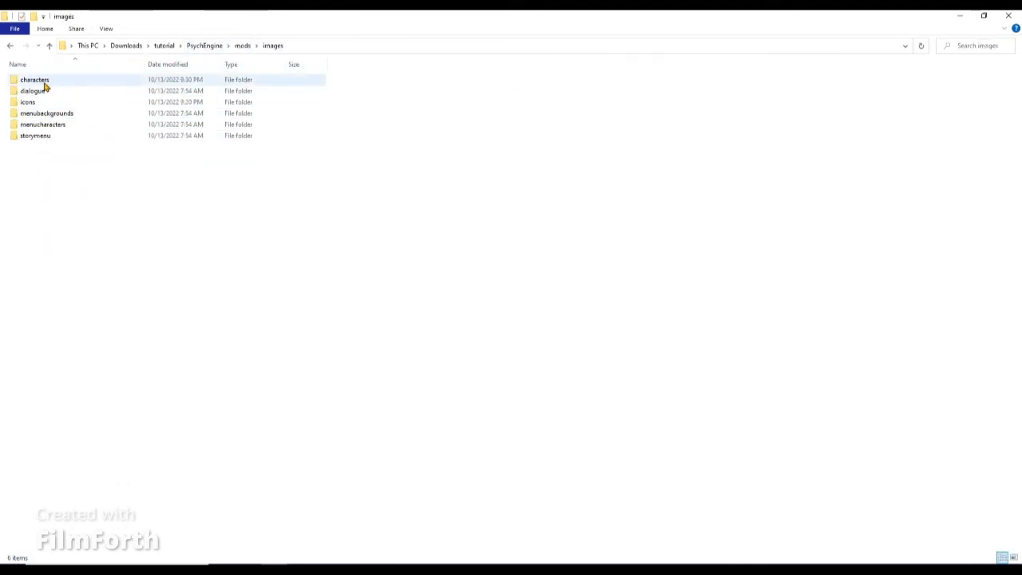
pyautogui.doubleClick(35, 81)
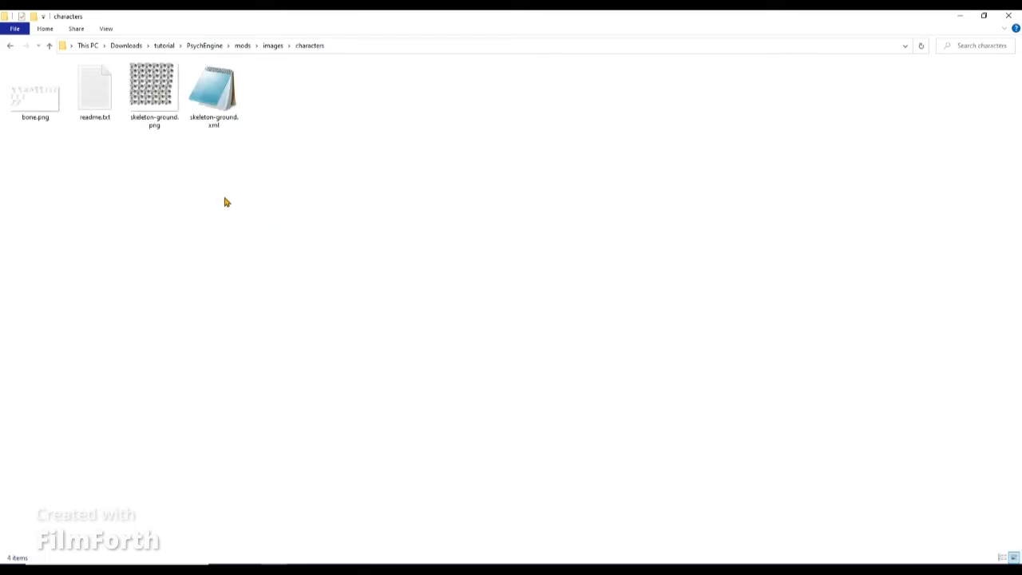
pyautogui.hotkey('ctrl', 'v')
pyautogui.rightClick(289, 113)
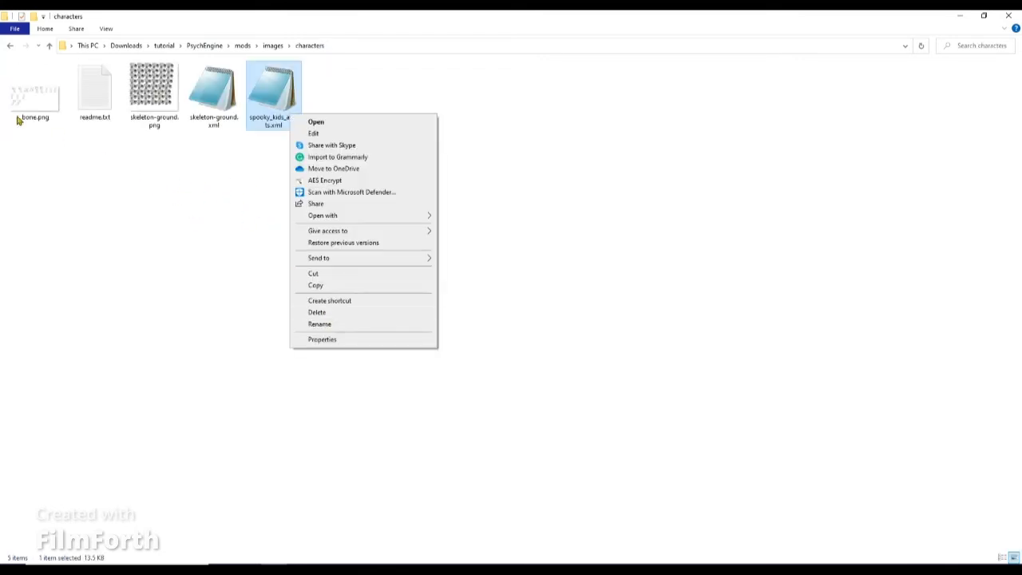
pyautogui.click(80, 145)
pyautogui.moveTo(84, 149)
pyautogui.mouseDown()
pyautogui.moveTo(26, 122)
pyautogui.moveTo(28, 95)
pyautogui.moveTo(55, 94)
pyautogui.moveTo(4, 97)
pyautogui.moveTo(37, 105)
pyautogui.mouseUp()
pyautogui.moveTo(156, 208); pyautogui.dragTo(158, 196)
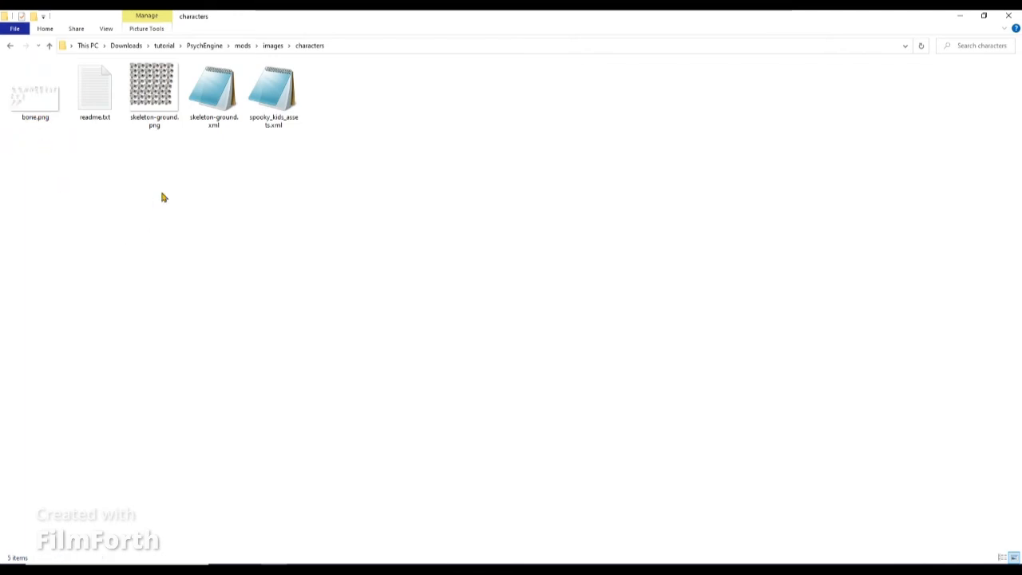
# Rename the pasted spooky_kids_assets.xml as bone.xml to match the PNG's name
pyautogui.click(286, 95)
pyautogui.rightClick(270, 107)
pyautogui.click(313, 317)
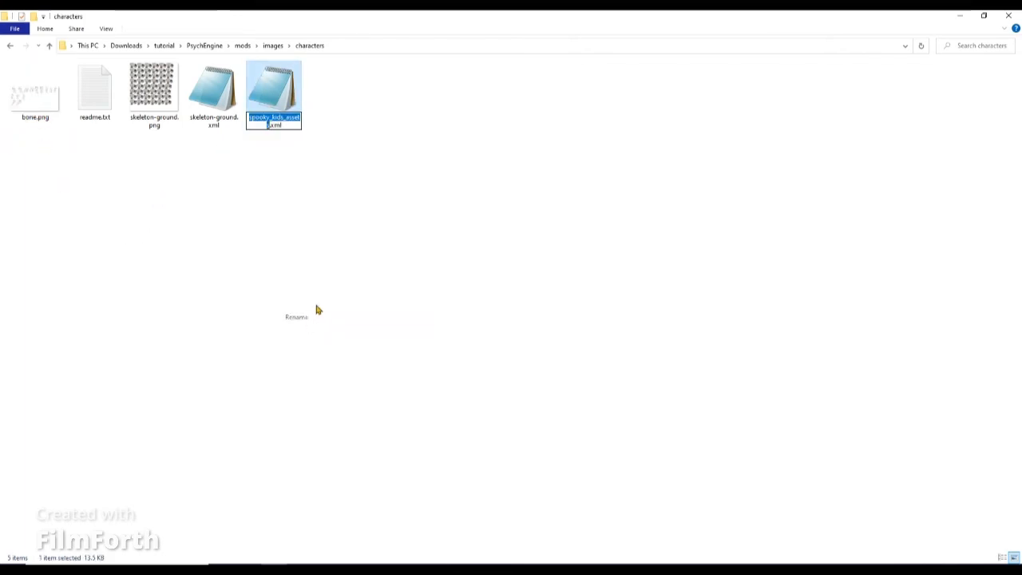
pyautogui.write('bone')
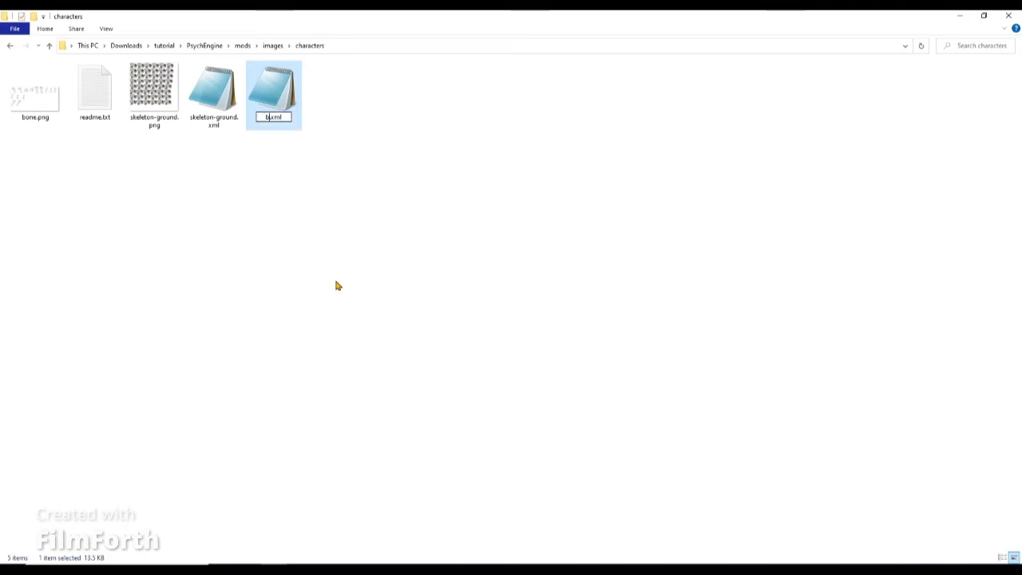
pyautogui.press('Return')
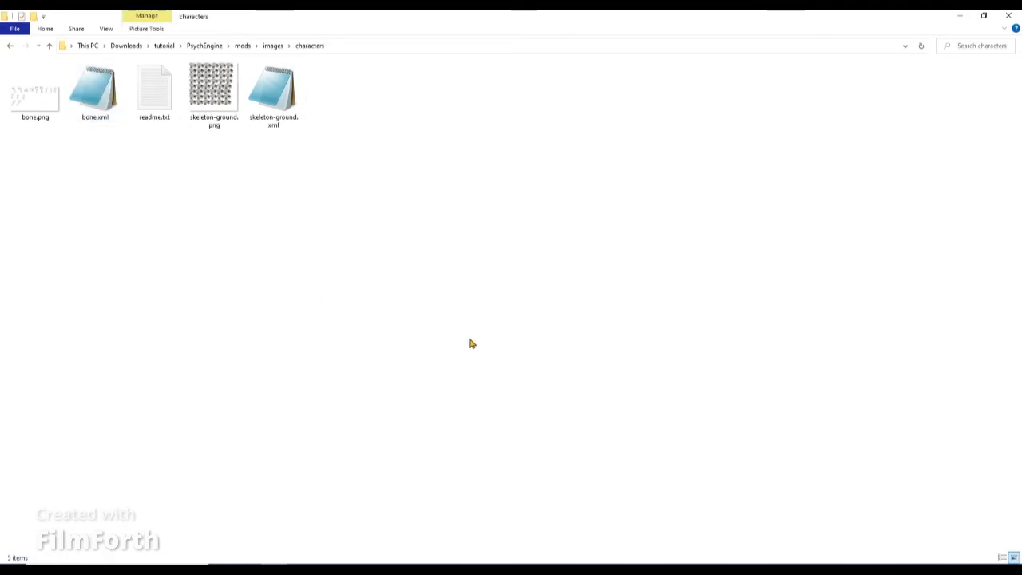
# Launch PsychEngine.exe from the PsychEngine folder and maximize the game window
pyautogui.click(205, 45)
pyautogui.doubleClick(62, 203)
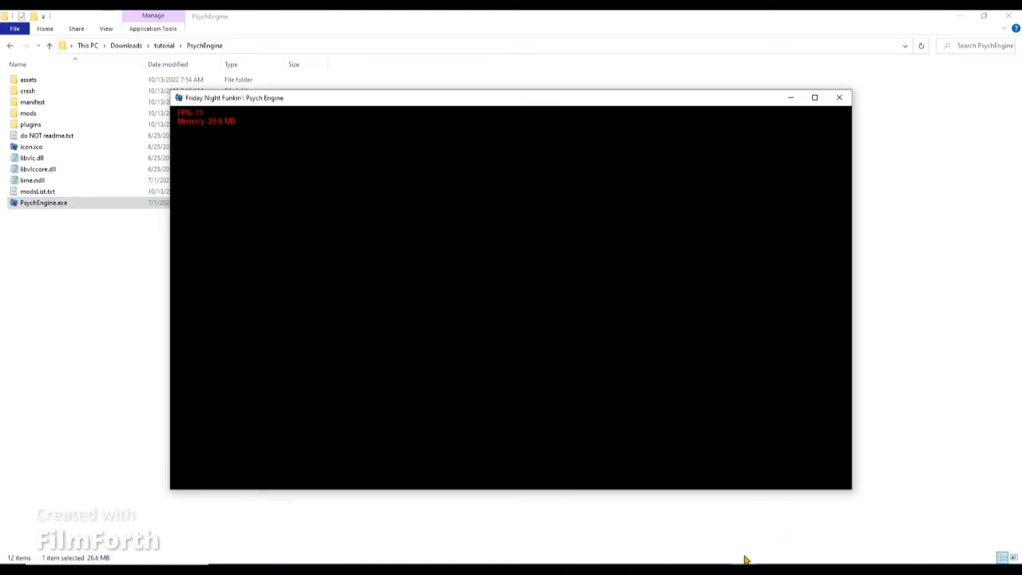
pyautogui.click(717, 570)
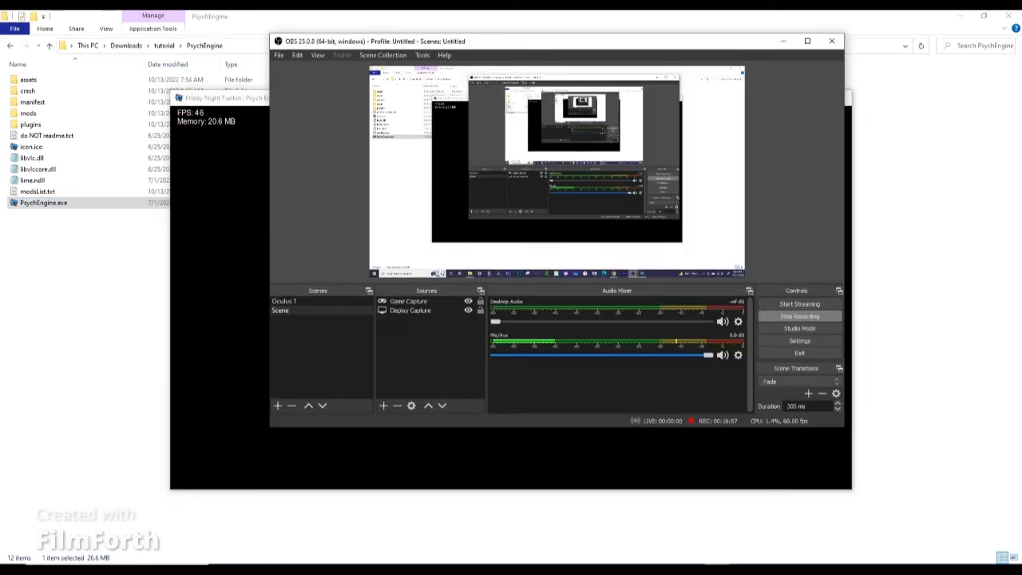
pyautogui.moveTo(743, 570)
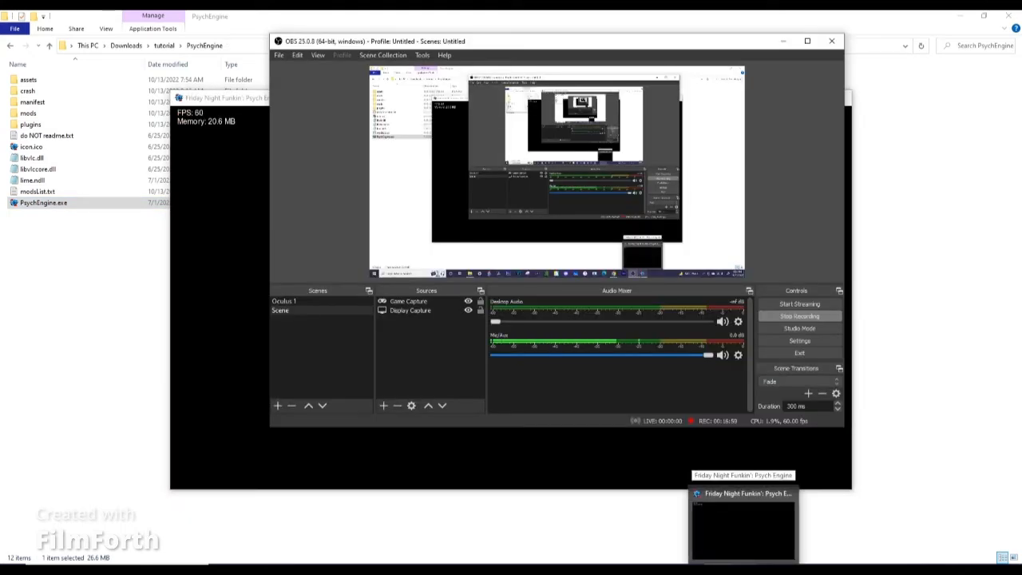
pyautogui.click(608, 515)
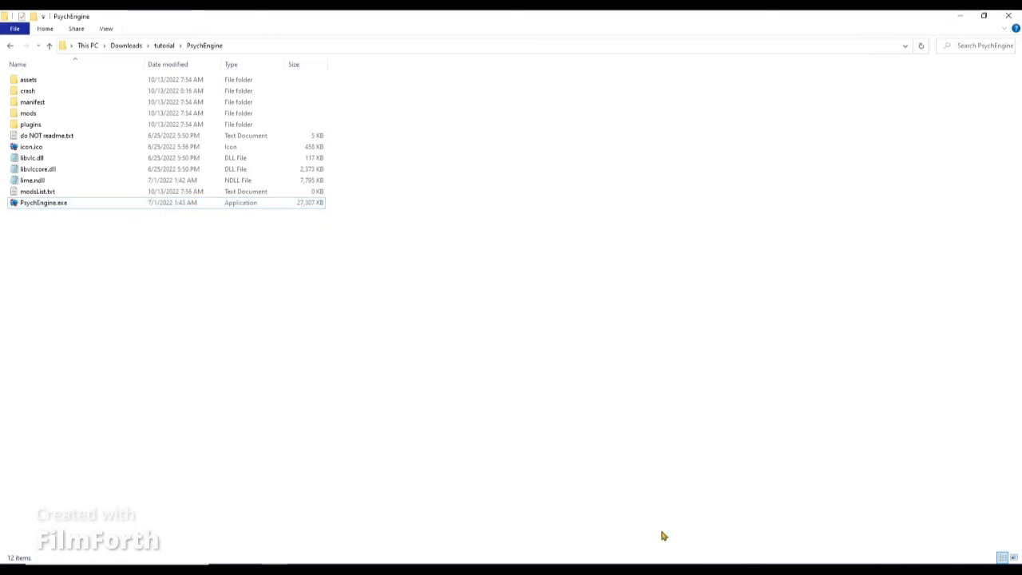
pyautogui.click(743, 570)
pyautogui.click(815, 97)
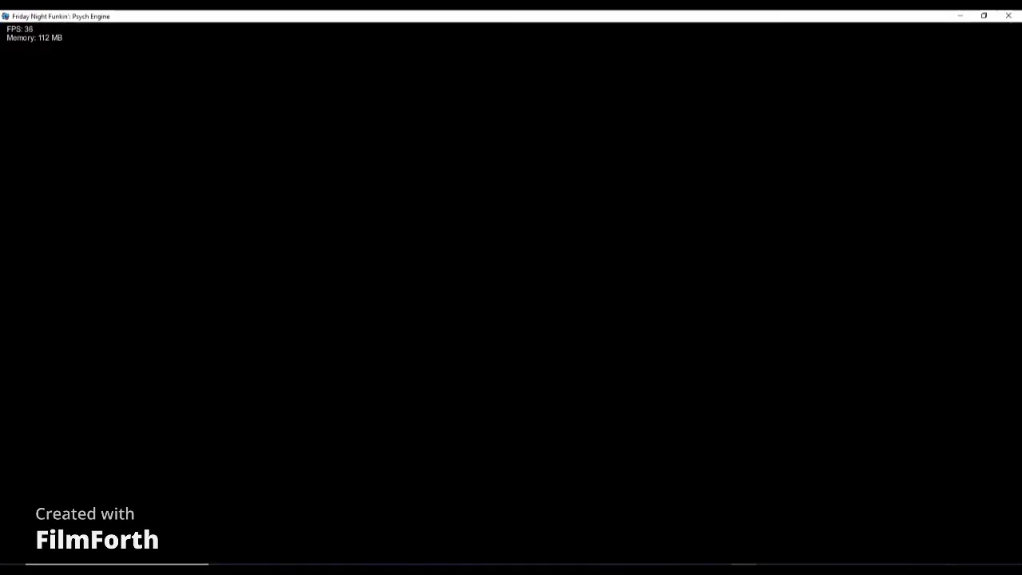
# Enter the game's main menu, bring up the list of editors and open the Character Editor
pyautogui.press('Return')
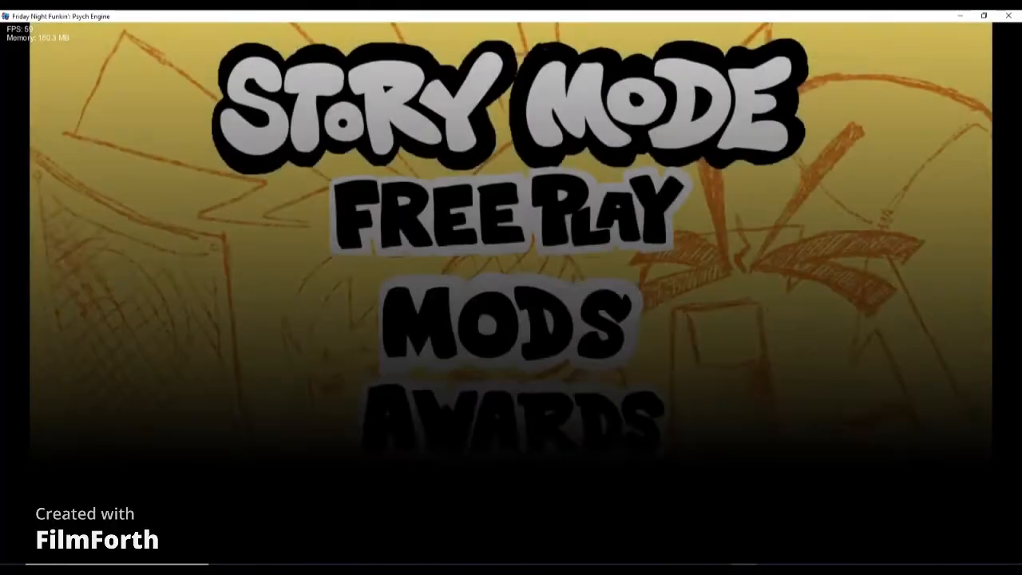
pyautogui.press('7')
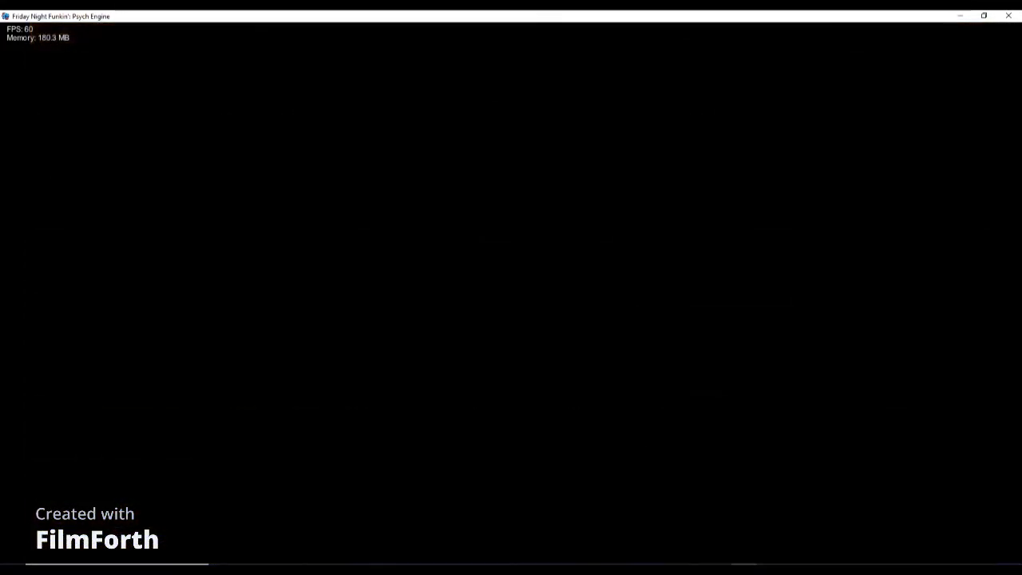
pyautogui.press('Up')
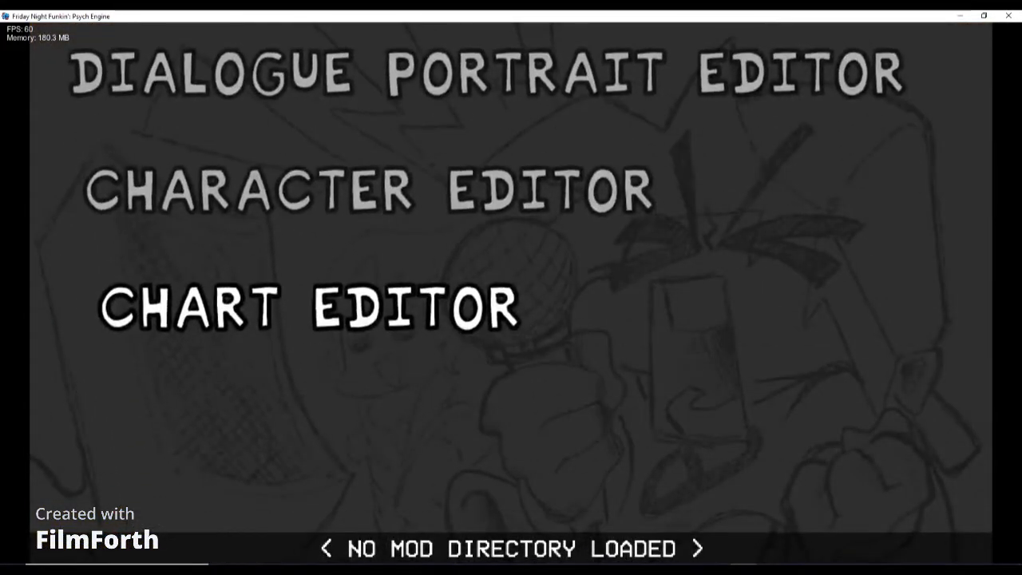
pyautogui.press('Up')
pyautogui.press('Down')
pyautogui.press('Down')
pyautogui.press('Up')
pyautogui.press('Up')
pyautogui.press('Return')
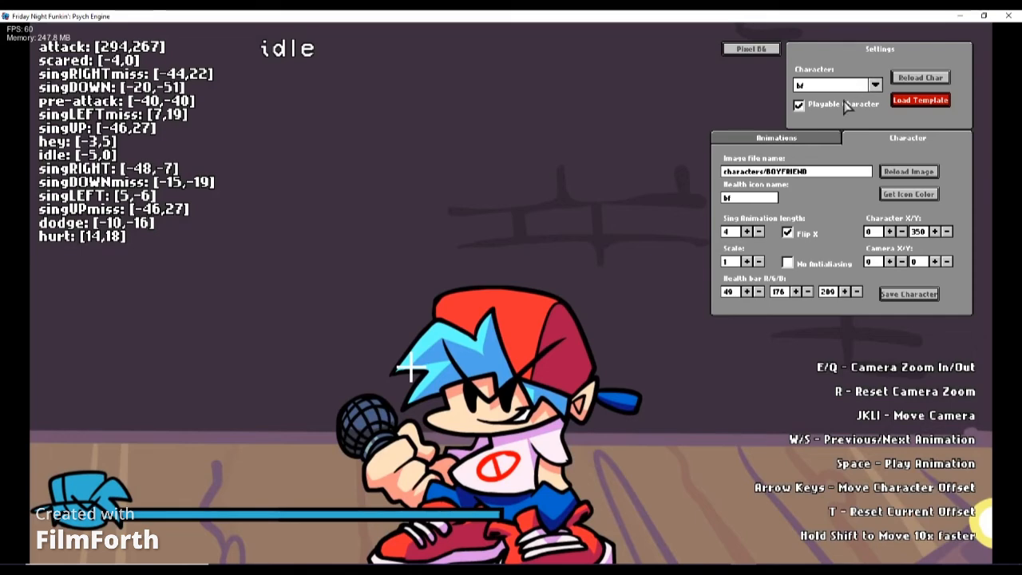
# Load the spooky character in the Character Editor as the base for the bone character
pyautogui.press('k')
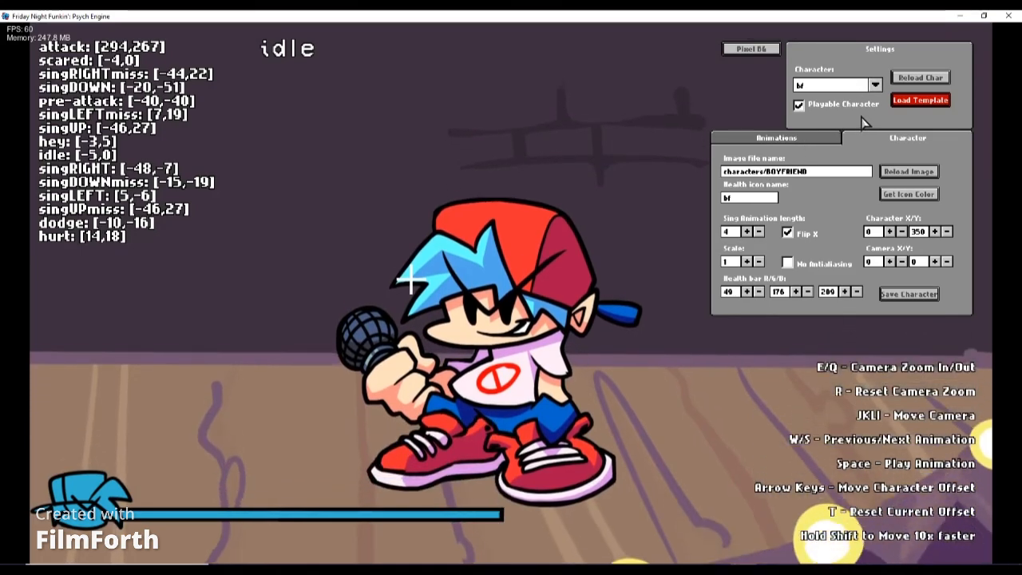
pyautogui.click(817, 91)
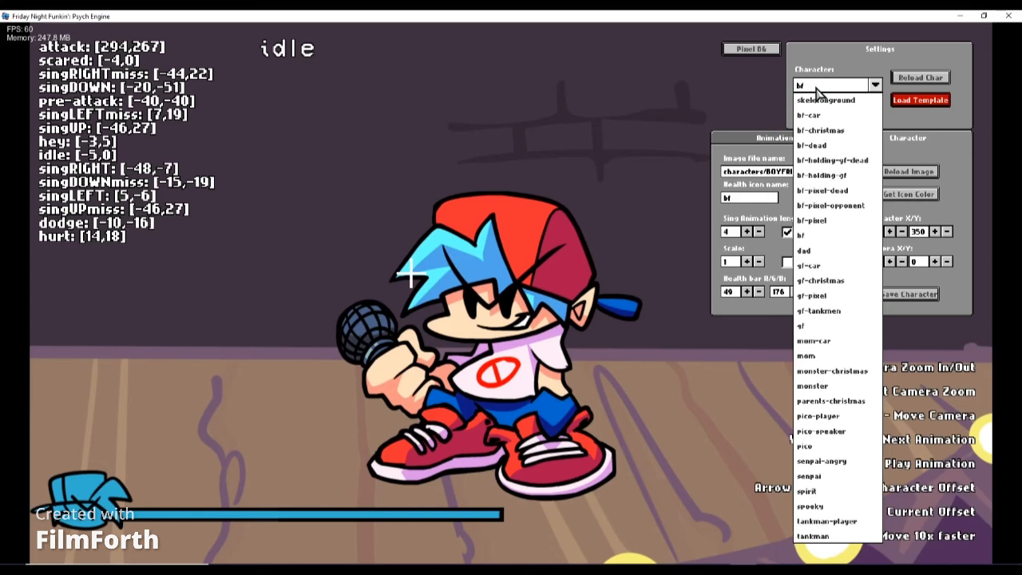
pyautogui.click(809, 508)
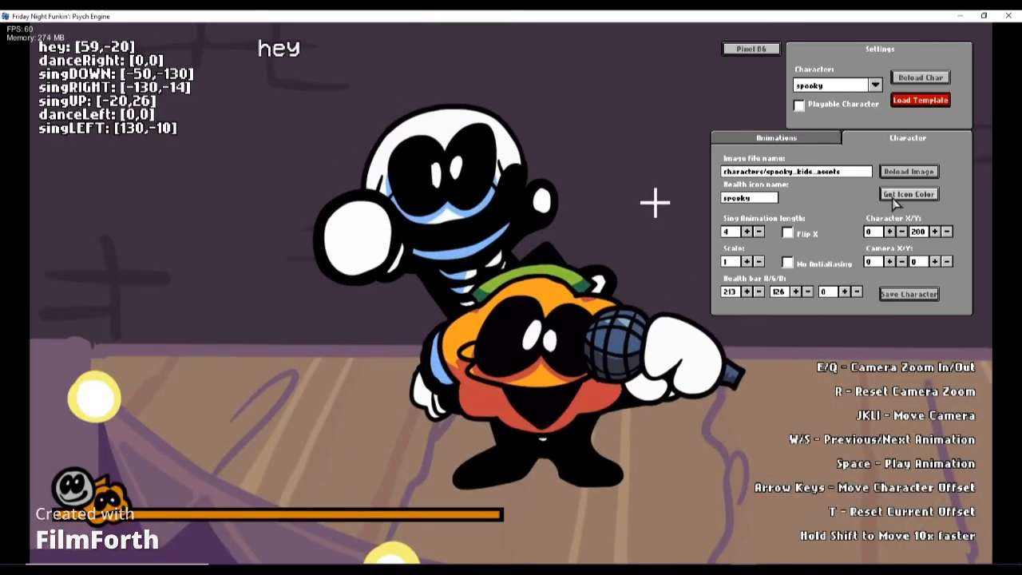
# Set the character's image file name to characters/bone and reload the image
pyautogui.click(844, 171)
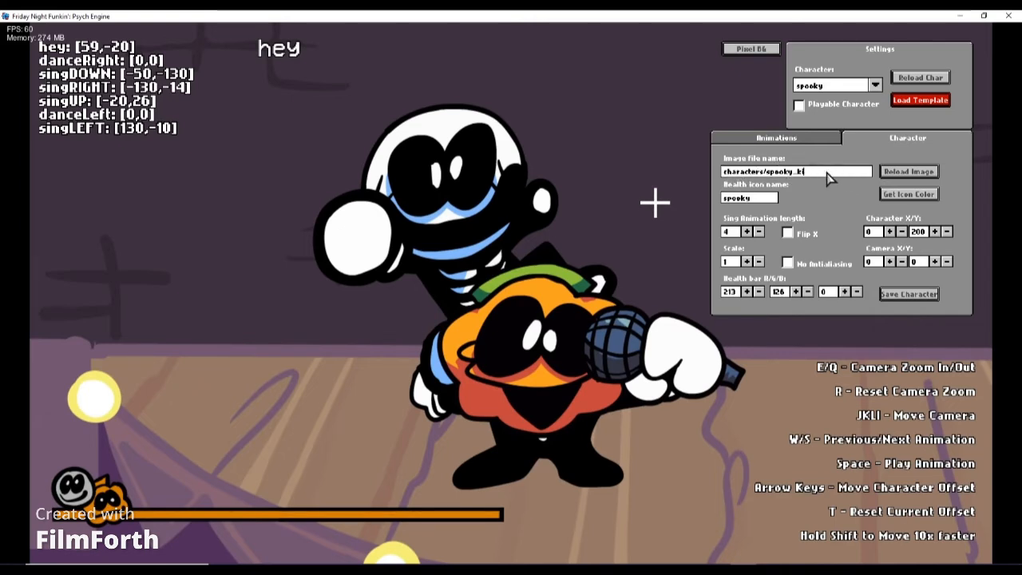
pyautogui.press('BackSpace')
pyautogui.press('BackSpace')
pyautogui.click(924, 172)
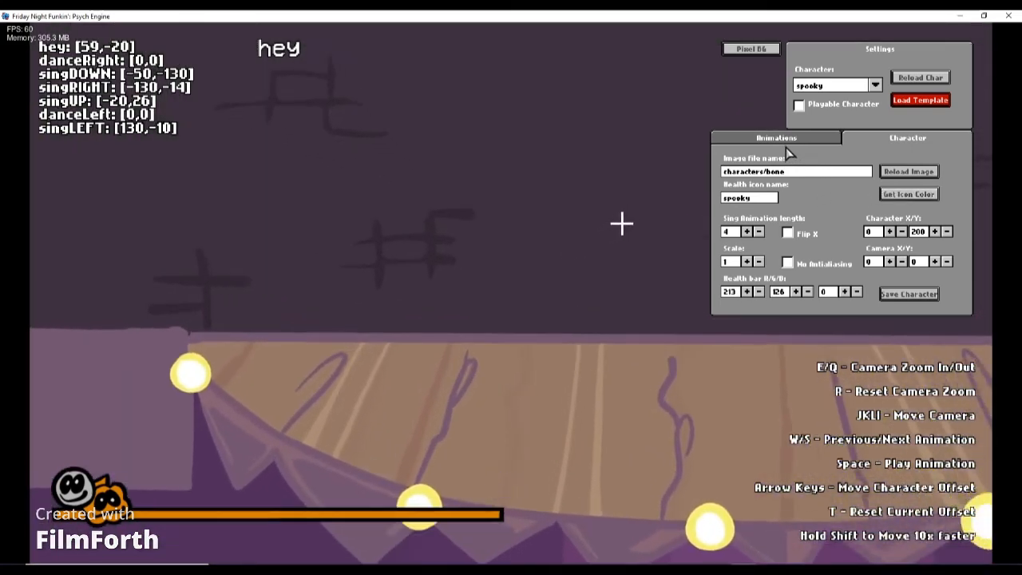
# Select the hey animation in the character's animation list and remove it
pyautogui.click(785, 144)
pyautogui.click(776, 173)
pyautogui.click(772, 188)
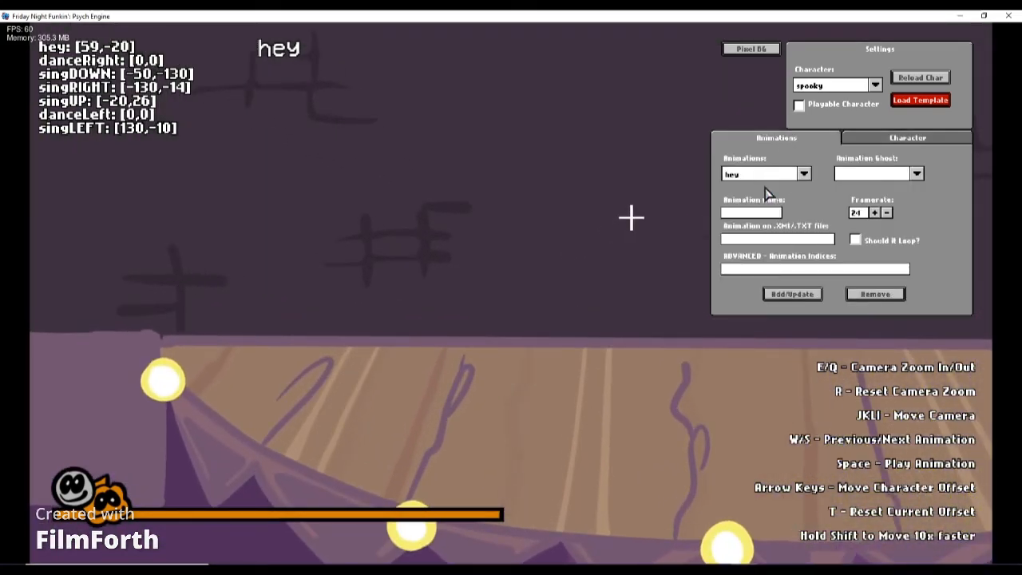
pyautogui.click(752, 179)
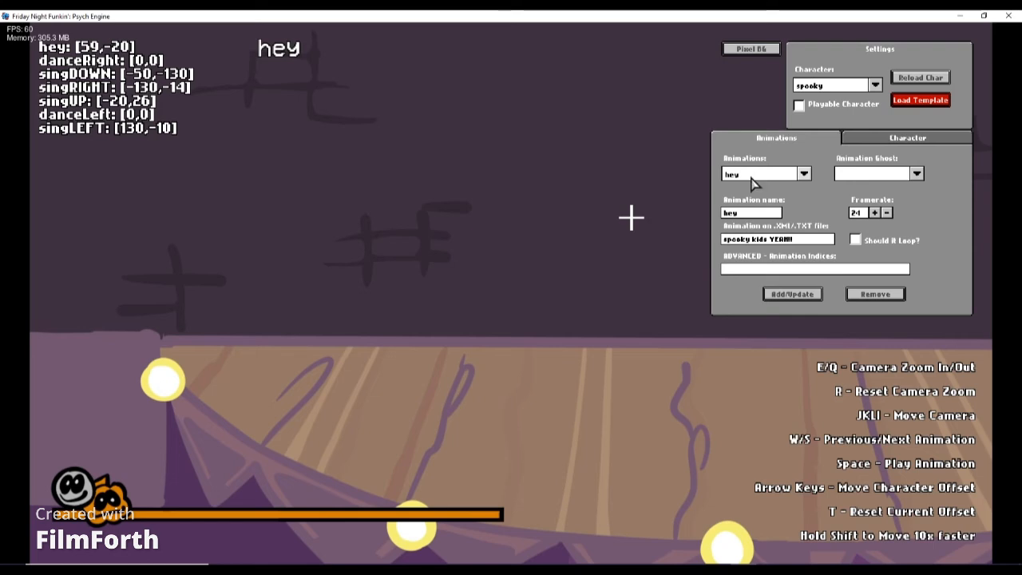
pyautogui.click(871, 295)
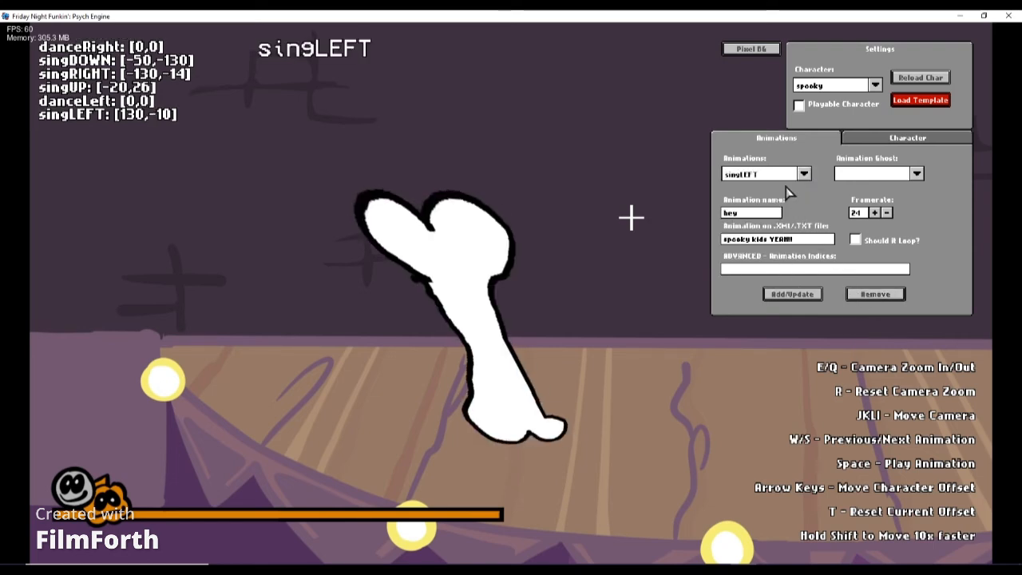
# Step through all of the bone character's animations to examine each pose and its alignment
pyautogui.press('s')
pyautogui.press('s')
pyautogui.press('s')
pyautogui.press('s')
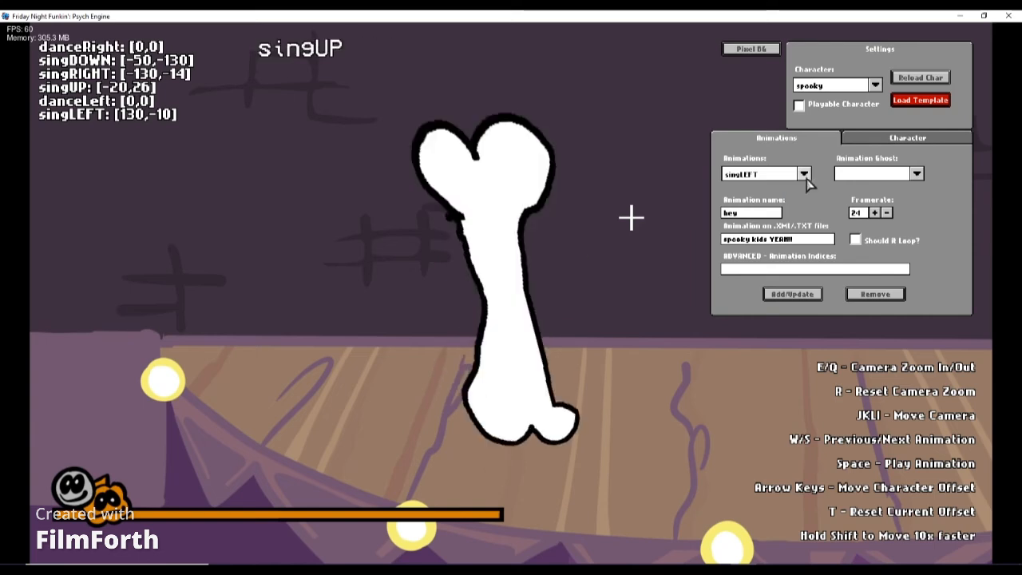
pyautogui.press('w')
pyautogui.click(852, 176)
pyautogui.press('w')
pyautogui.press('s')
pyautogui.press('s')
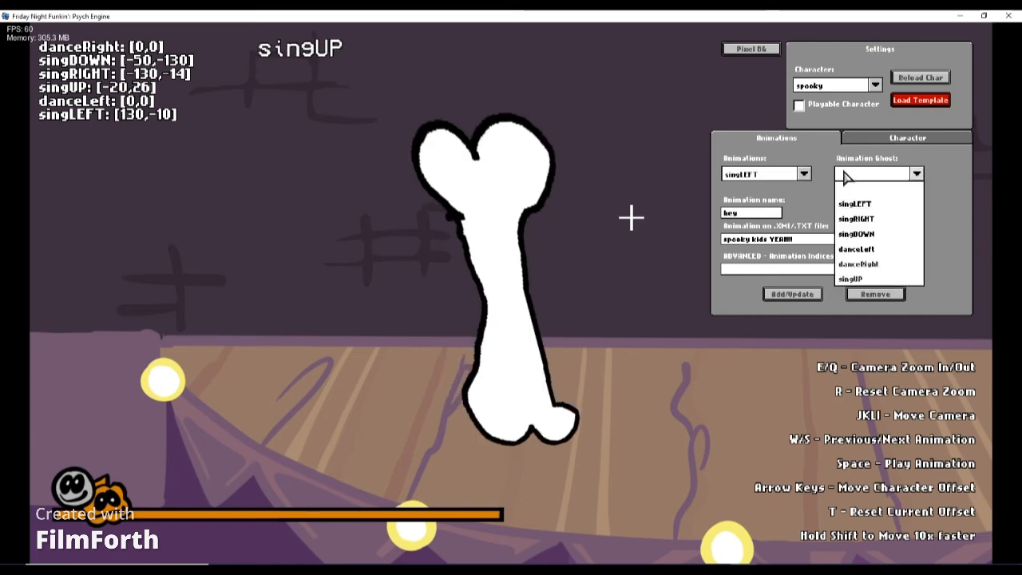
pyautogui.press('w')
pyautogui.press('w')
pyautogui.press('w')
pyautogui.press('w')
pyautogui.press('w')
pyautogui.press('w')
pyautogui.press('w')
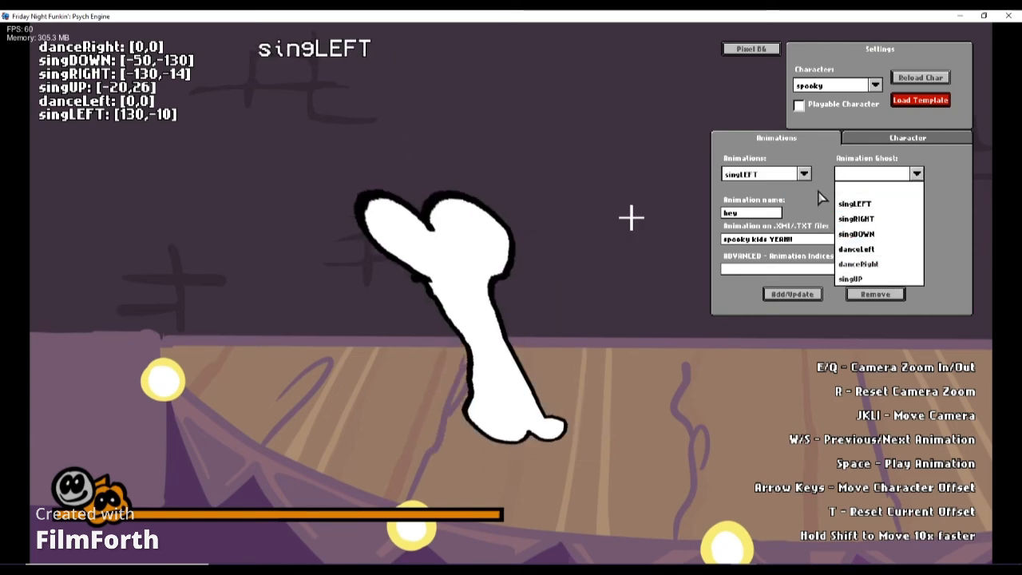
pyautogui.press('w')
pyautogui.click(825, 193)
pyautogui.press('w')
pyautogui.press('w')
pyautogui.press('w')
pyautogui.press('w')
pyautogui.press('w')
pyautogui.press('w')
pyautogui.press('w')
pyautogui.press('w')
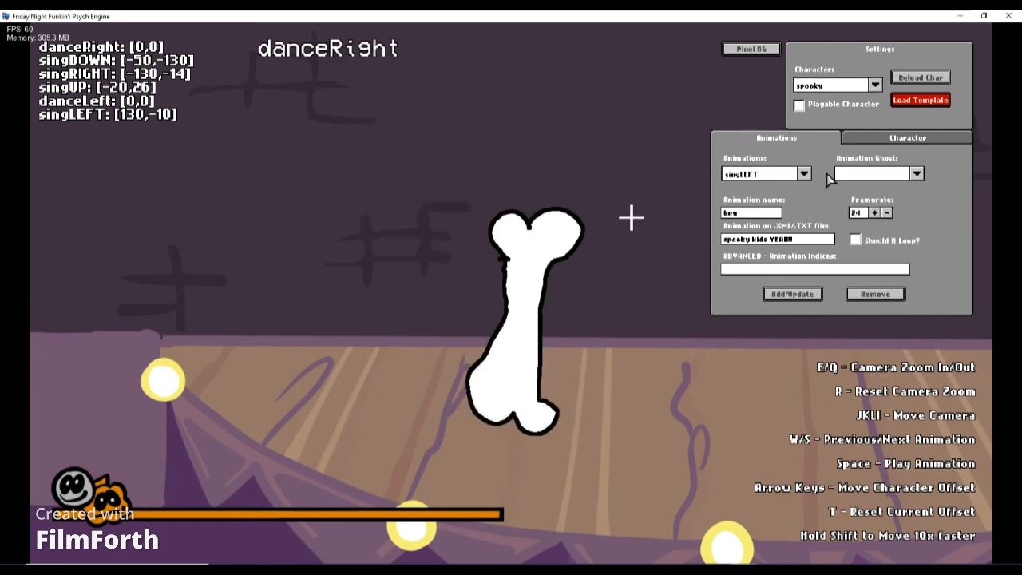
# Compare the danceRight and danceLeft idle poses with the bone's sing poses
pyautogui.press('s')
pyautogui.press('s')
pyautogui.press('s')
pyautogui.press('s')
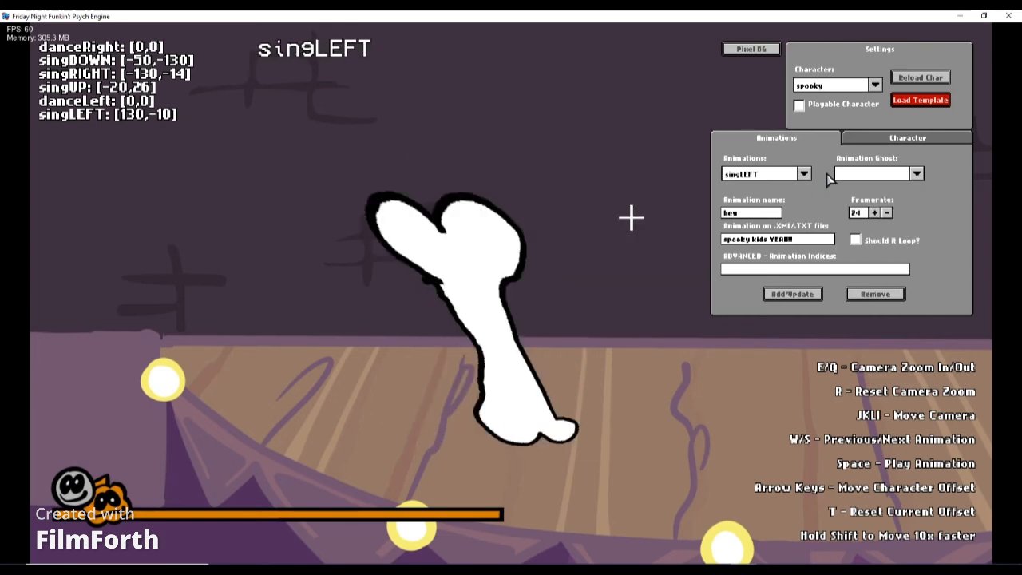
pyautogui.press('s')
pyautogui.press('s')
pyautogui.press('s')
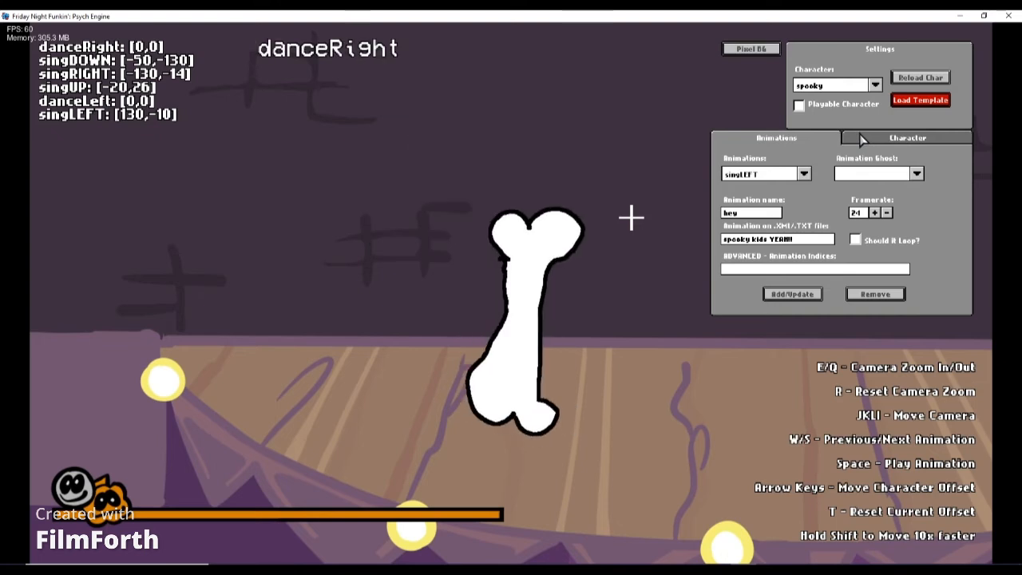
pyautogui.press('s')
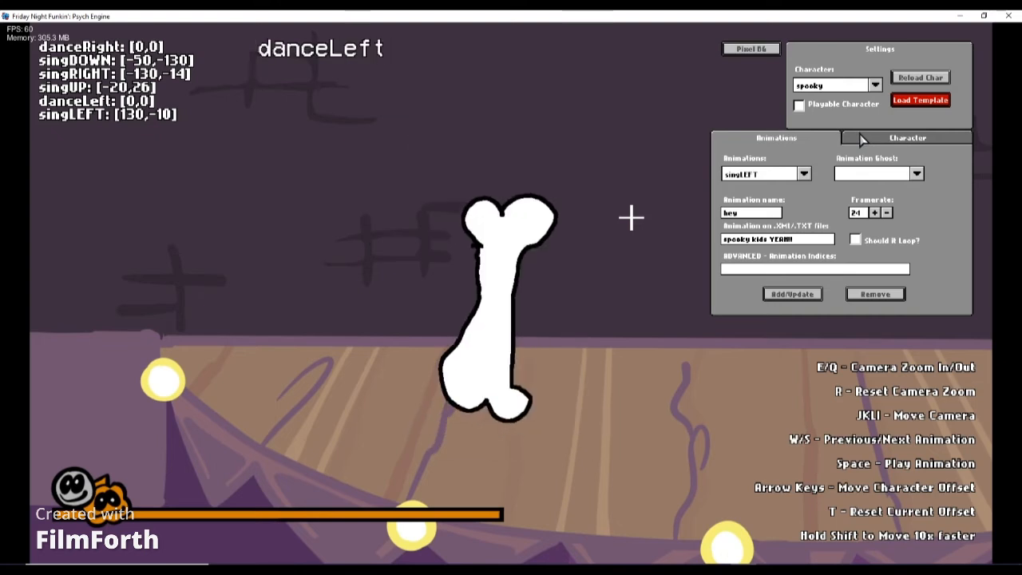
pyautogui.press('s')
pyautogui.press('w')
pyautogui.press('w')
pyautogui.press('s')
pyautogui.press('s')
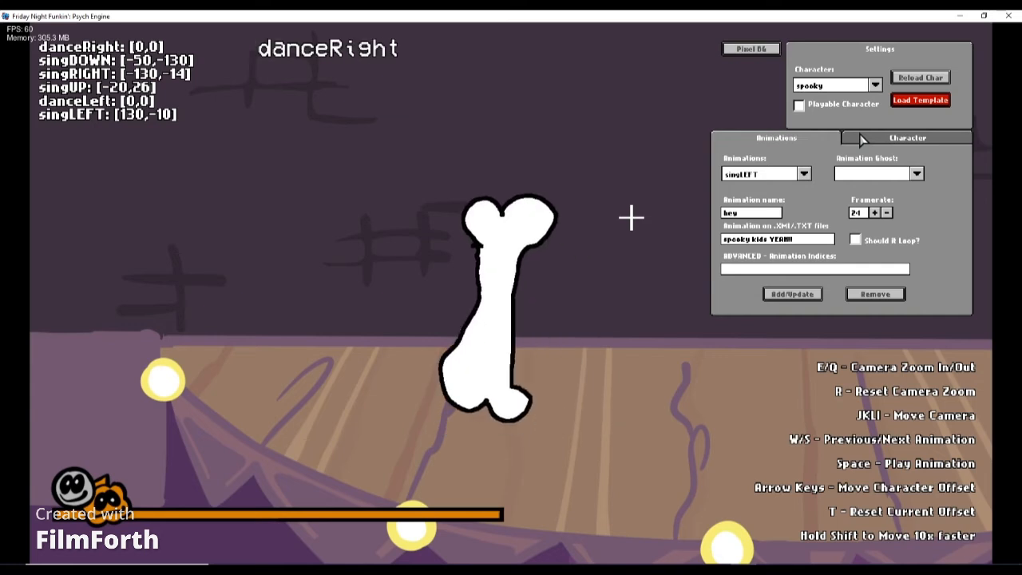
pyautogui.press('w')
pyautogui.press('w')
# Select singLEFT in the animation list and check the bone's poses, including singUP and singDOWN, once more
pyautogui.click(770, 174)
pyautogui.click(770, 189)
pyautogui.press('s')
pyautogui.press('s')
pyautogui.press('s')
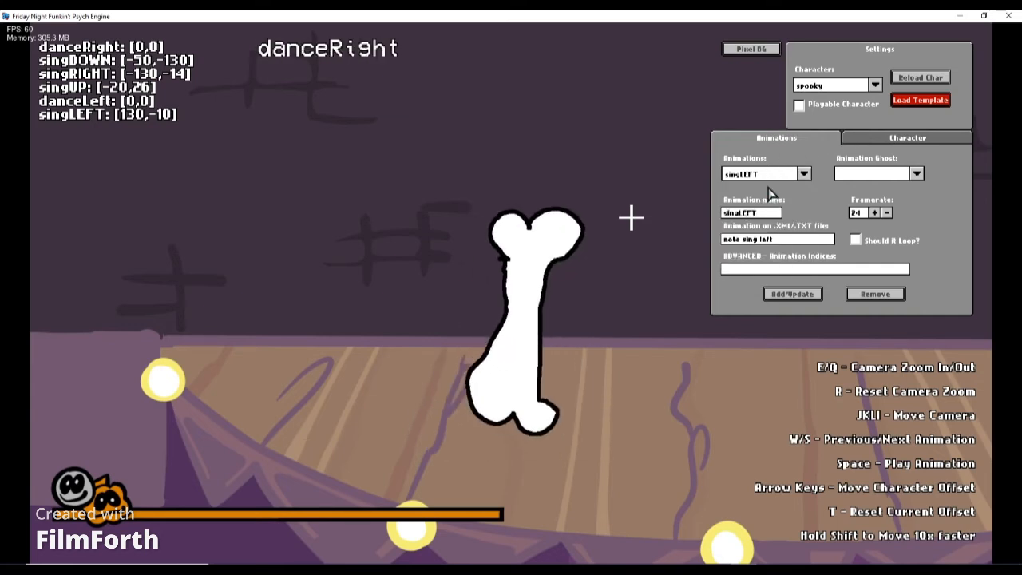
pyautogui.press('s')
pyautogui.press('w')
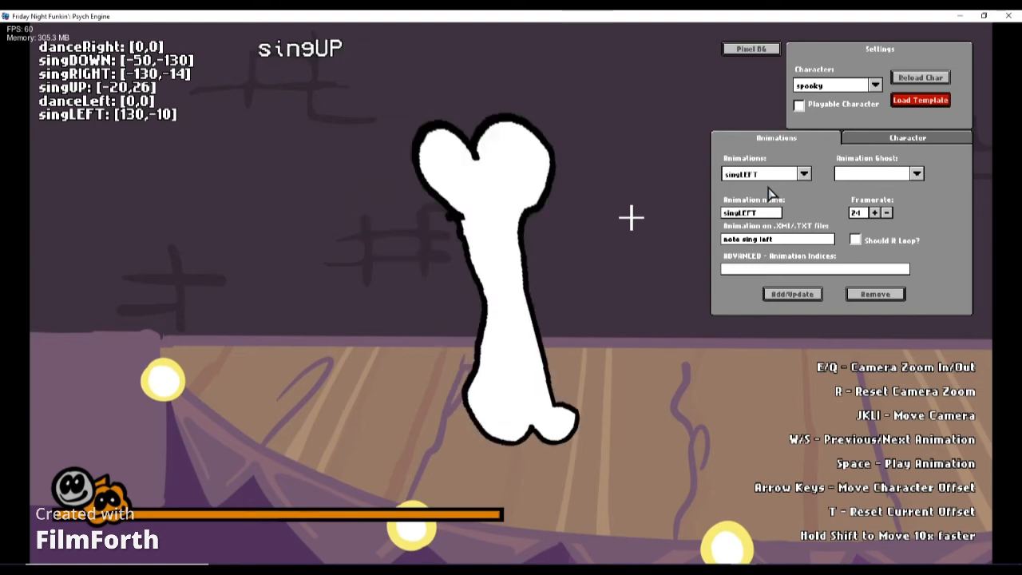
pyautogui.press('s')
pyautogui.press('s')
pyautogui.press('s')
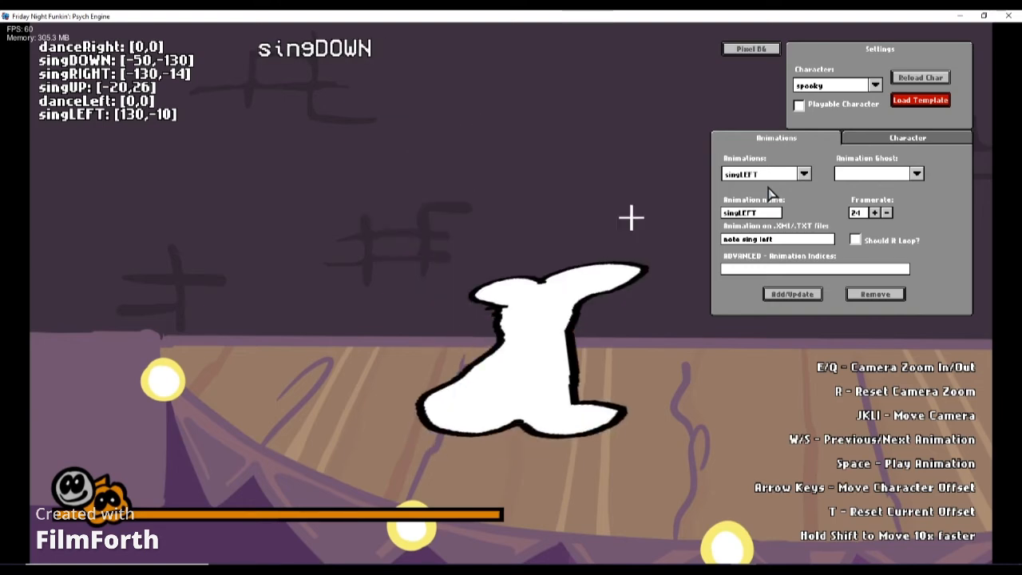
pyautogui.press('s')
pyautogui.press('s')
pyautogui.press('s')
pyautogui.click(882, 142)
pyautogui.press('w')
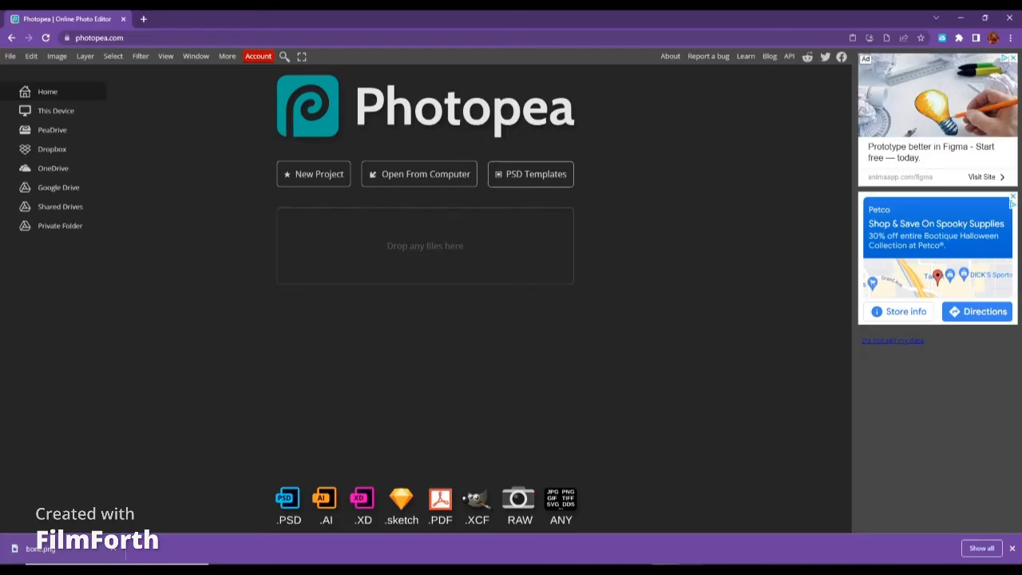
# Open icon-bf.png from PsychEngine's assets/images/icons folder in Photopea and zoom in on the first icon face
pyautogui.click(1012, 550)
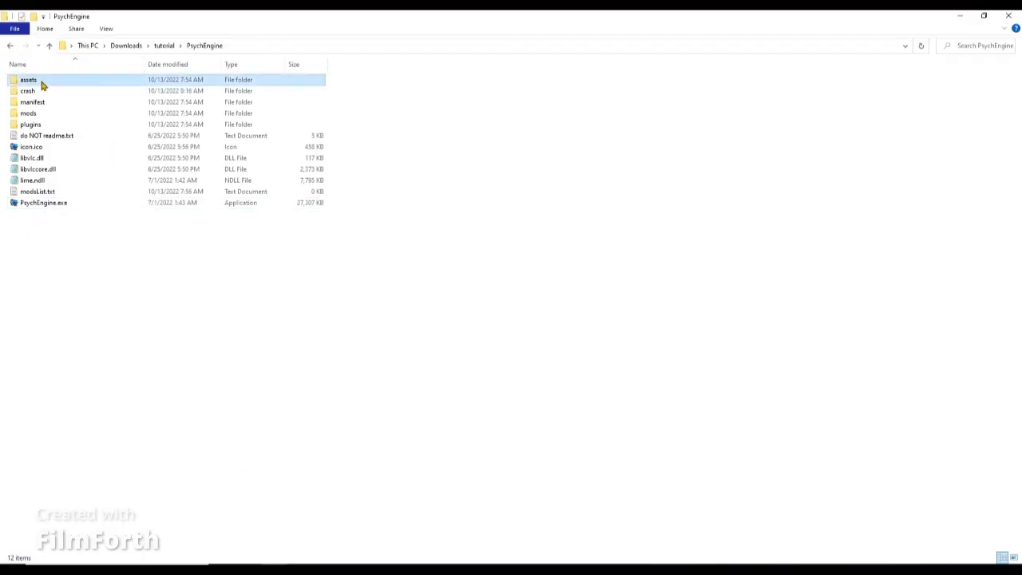
pyautogui.doubleClick(41, 83)
pyautogui.doubleClick(37, 102)
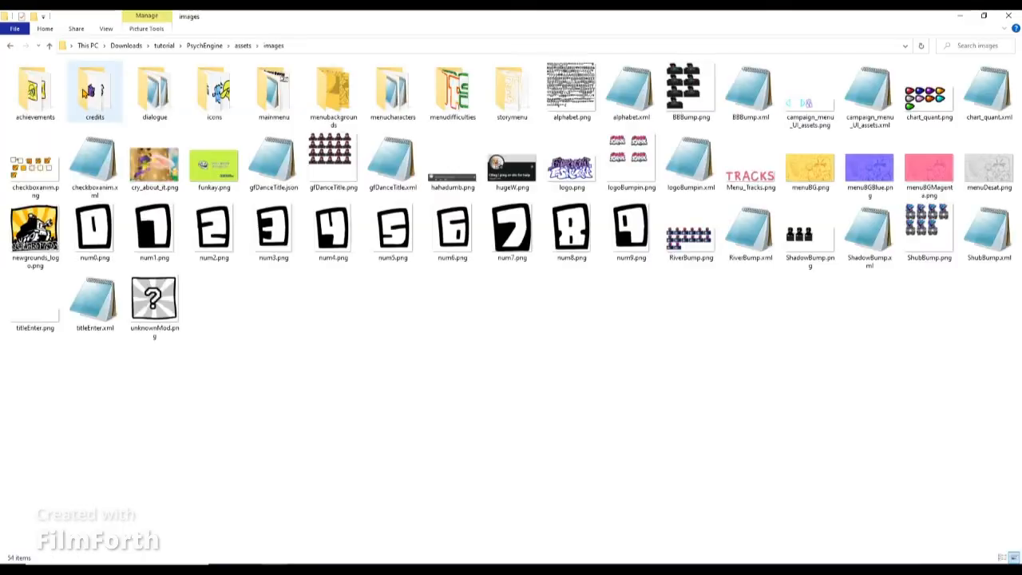
pyautogui.doubleClick(214, 104)
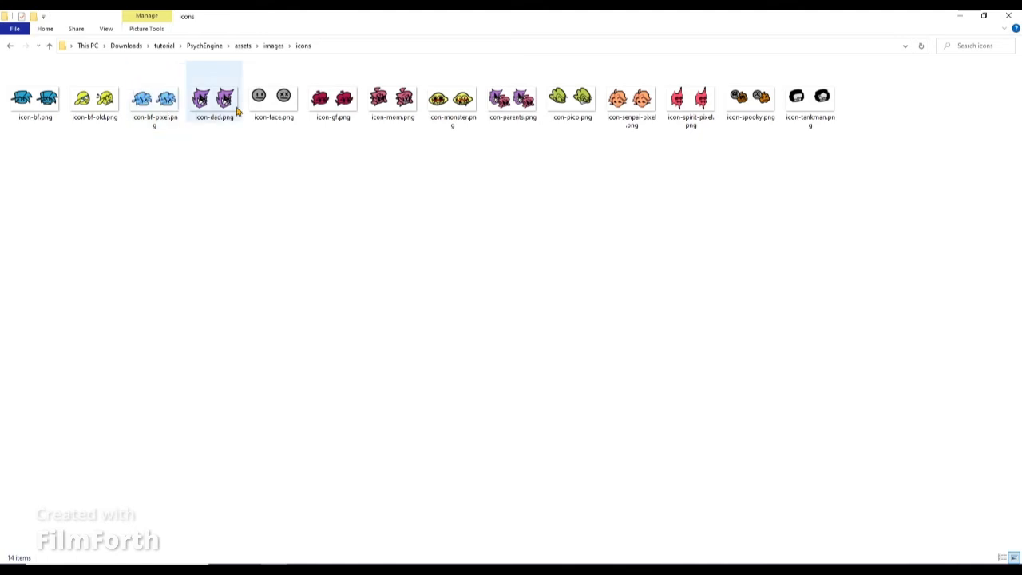
pyautogui.moveTo(54, 73); pyautogui.dragTo(458, 328)
pyautogui.moveTo(375, 330); pyautogui.dragTo(450, 357)
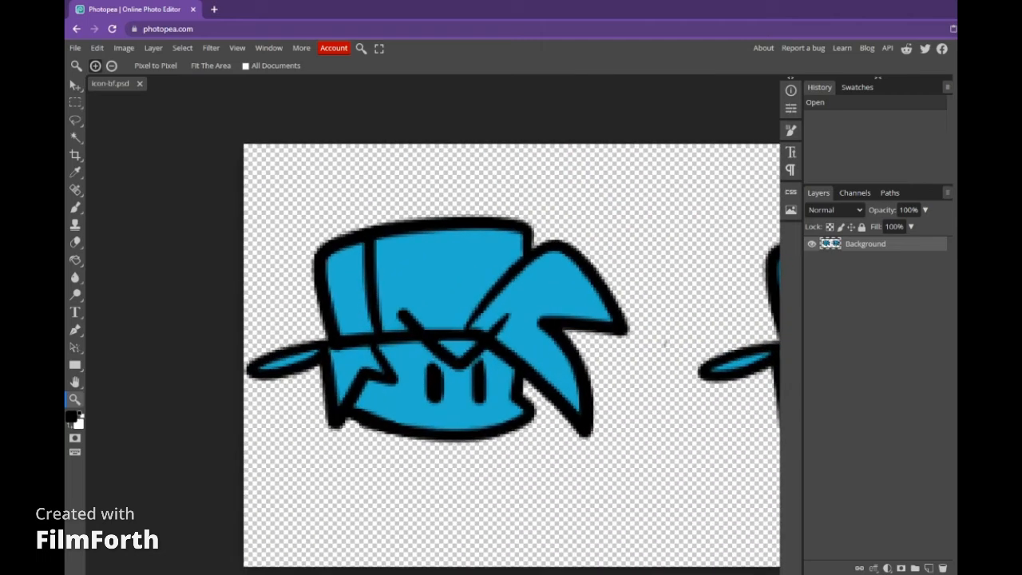
# Add a new layer and brush a black bone outline over the first icon face
pyautogui.click(929, 568)
pyautogui.click(75, 207)
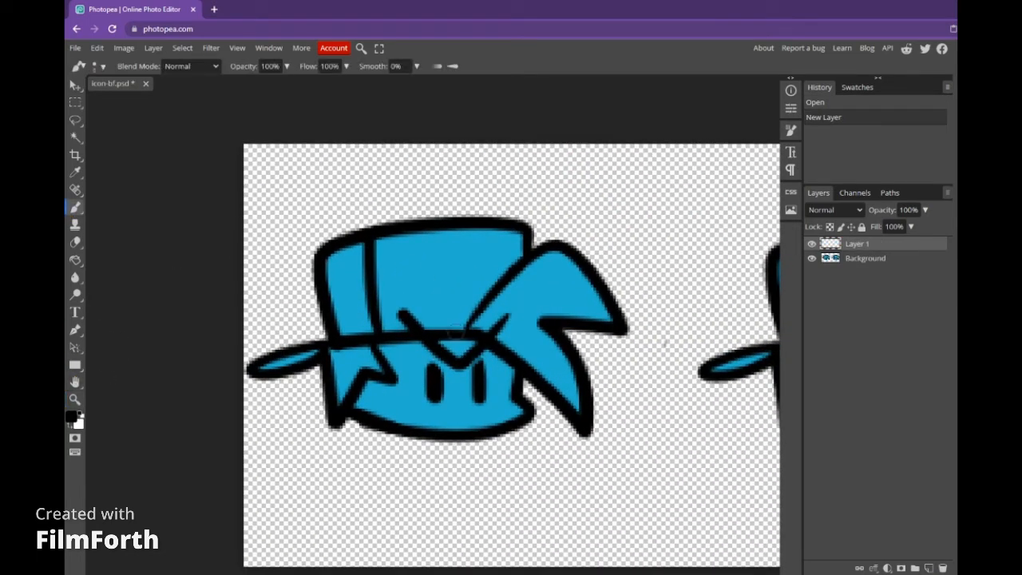
pyautogui.moveTo(423, 411)
pyautogui.mouseDown()
pyautogui.moveTo(392, 391)
pyautogui.moveTo(404, 219)
pyautogui.moveTo(444, 254)
pyautogui.moveTo(485, 238)
pyautogui.moveTo(479, 292)
pyautogui.moveTo(449, 333)
pyautogui.moveTo(434, 385)
pyautogui.moveTo(449, 422)
pyautogui.mouseUp()
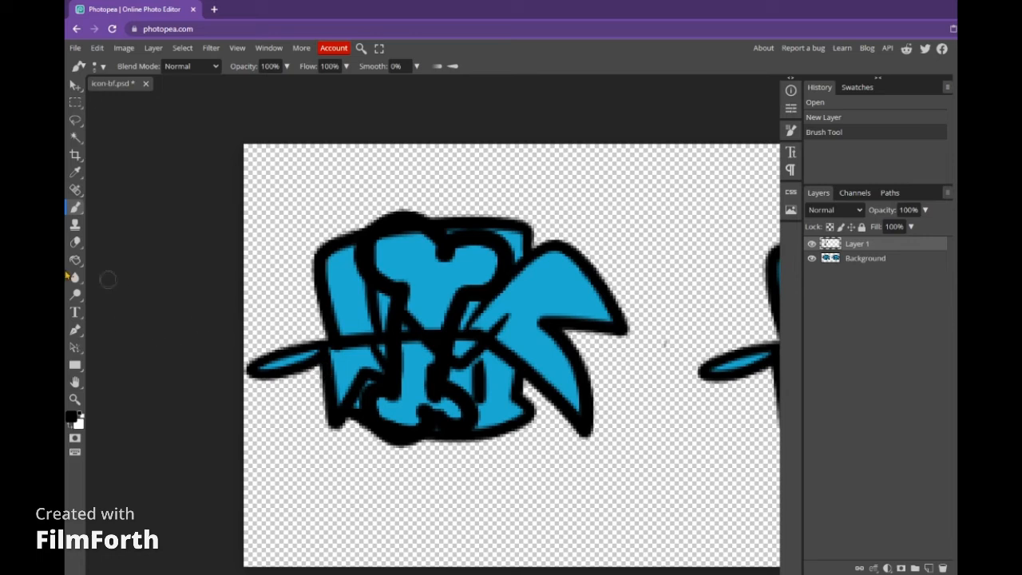
# Fill the inside of the bone with white and its outline with solid black using the Paint Bucket
pyautogui.click(75, 259)
pyautogui.press('x')
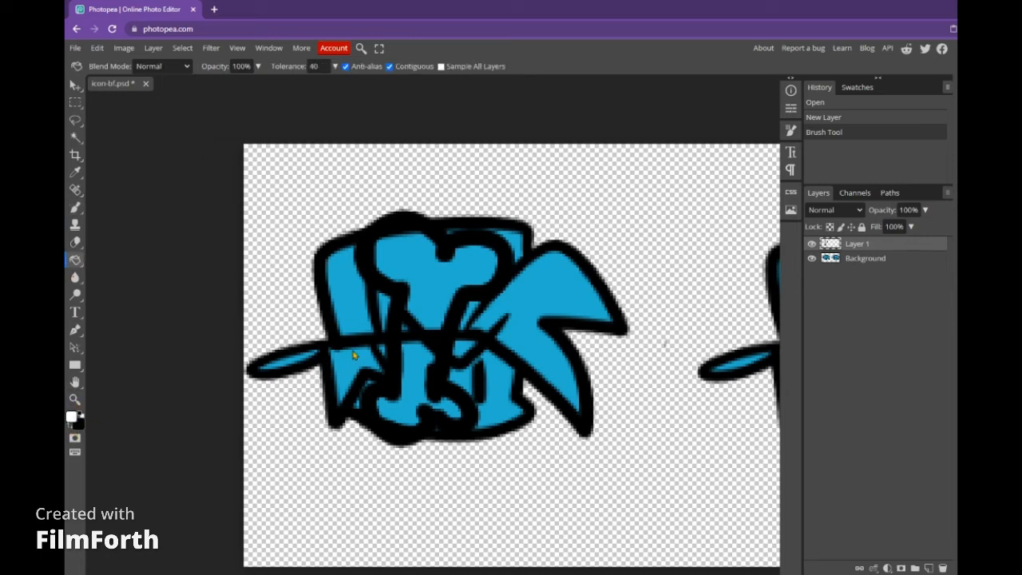
pyautogui.click(416, 326)
pyautogui.click(82, 415)
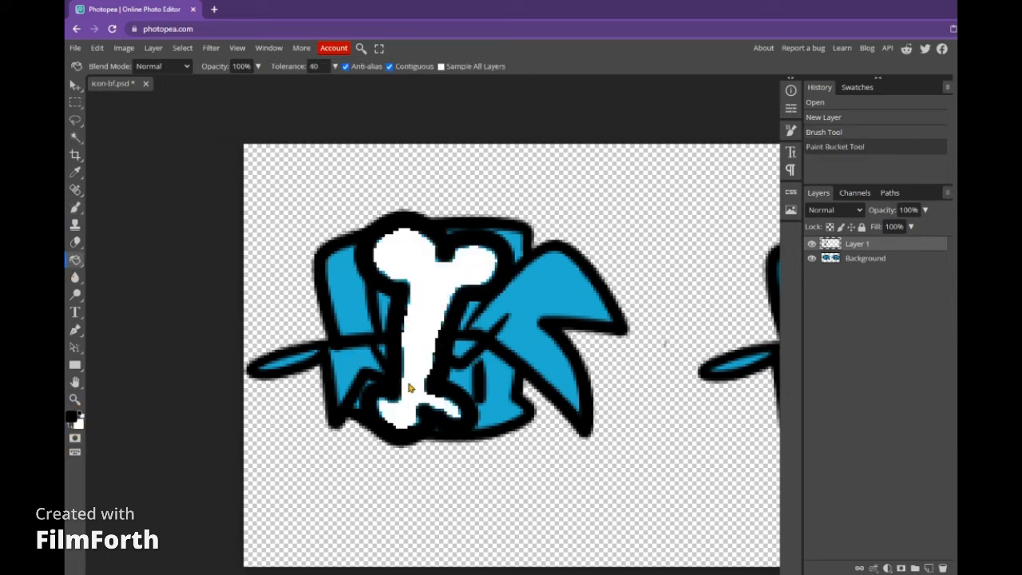
pyautogui.click(397, 385)
# Duplicate the bone layer, Layer 1, and move the copy over the second icon face
pyautogui.click(848, 264)
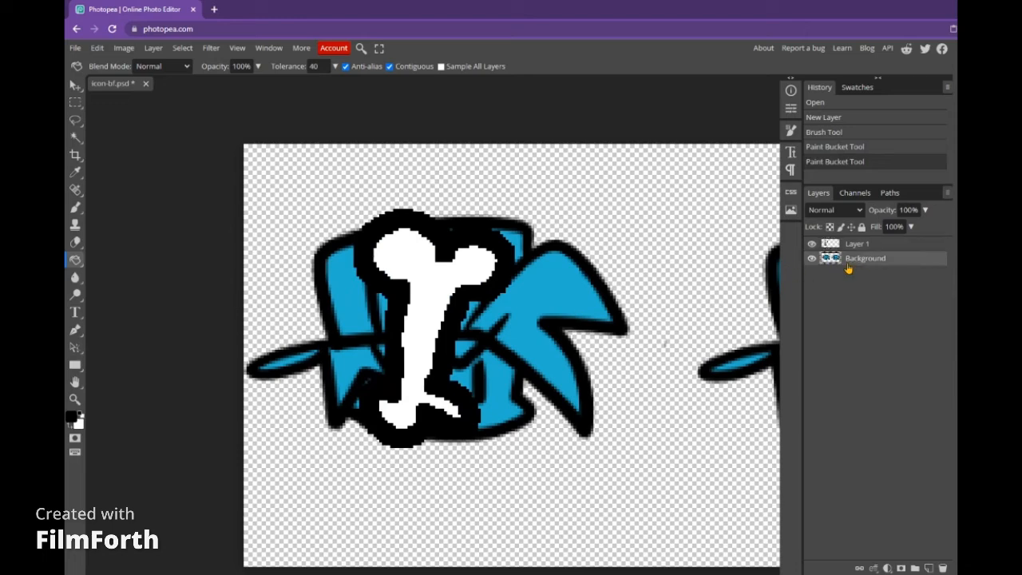
pyautogui.click(857, 244)
pyautogui.hscroll(5, 522, 304)
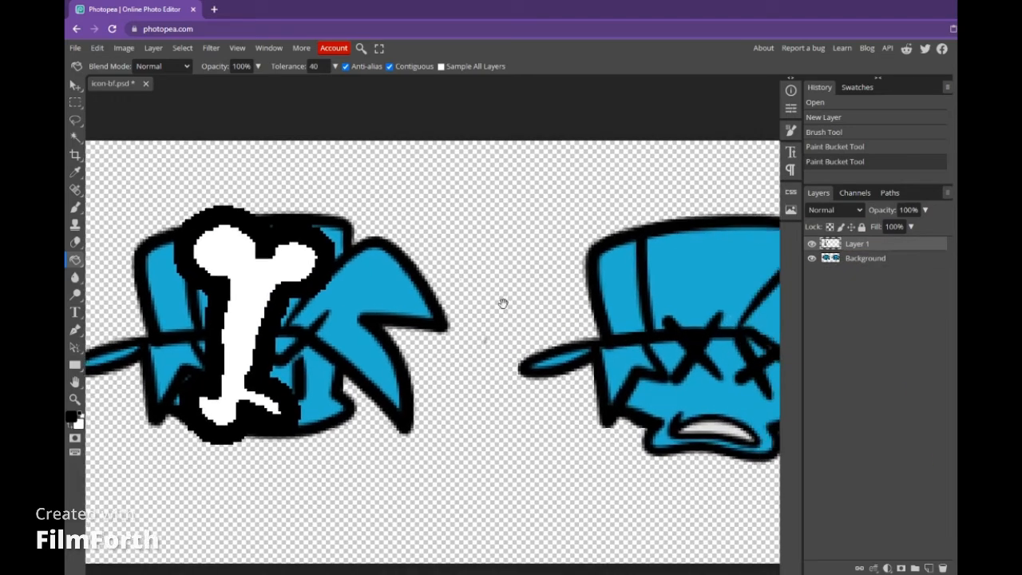
pyautogui.hotkey('ctrl', 'j')
pyautogui.press('v')
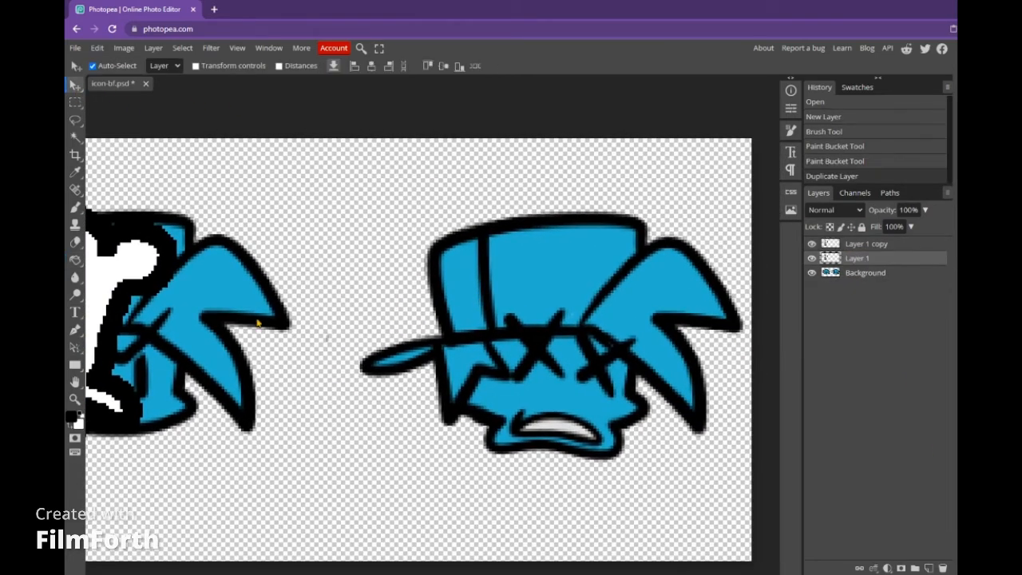
pyautogui.moveTo(123, 265); pyautogui.dragTo(525, 262)
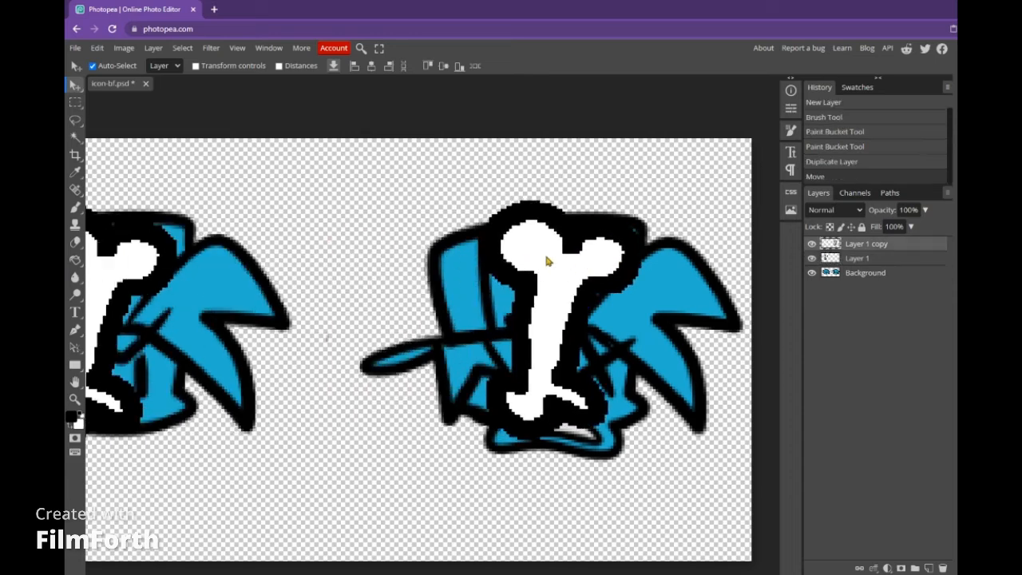
# Delete the Background layer with the original icon faces and make Layer 1 copy the active layer
pyautogui.click(864, 274)
pyautogui.click(944, 569)
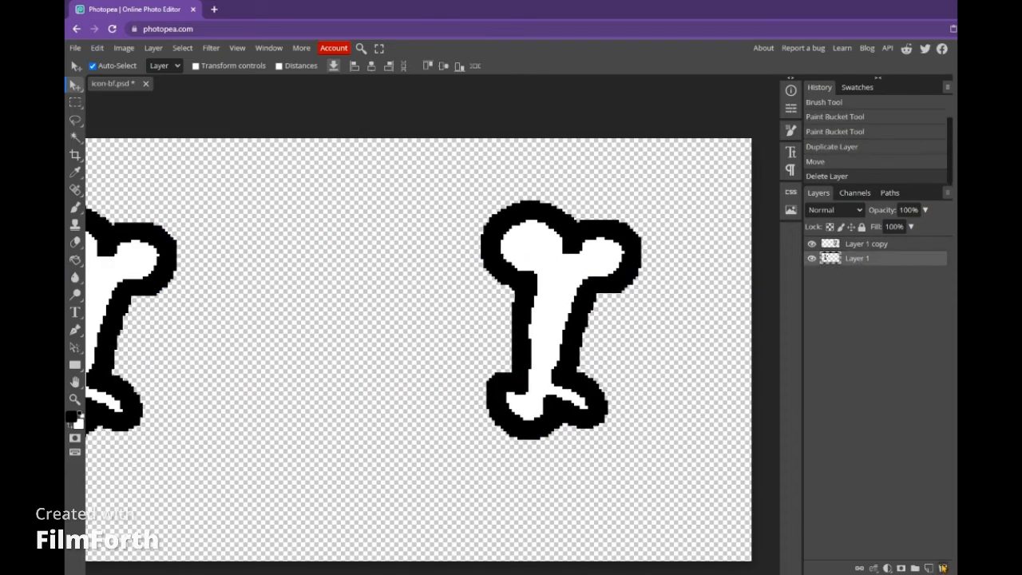
pyautogui.moveTo(742, 349); pyautogui.dragTo(682, 359)
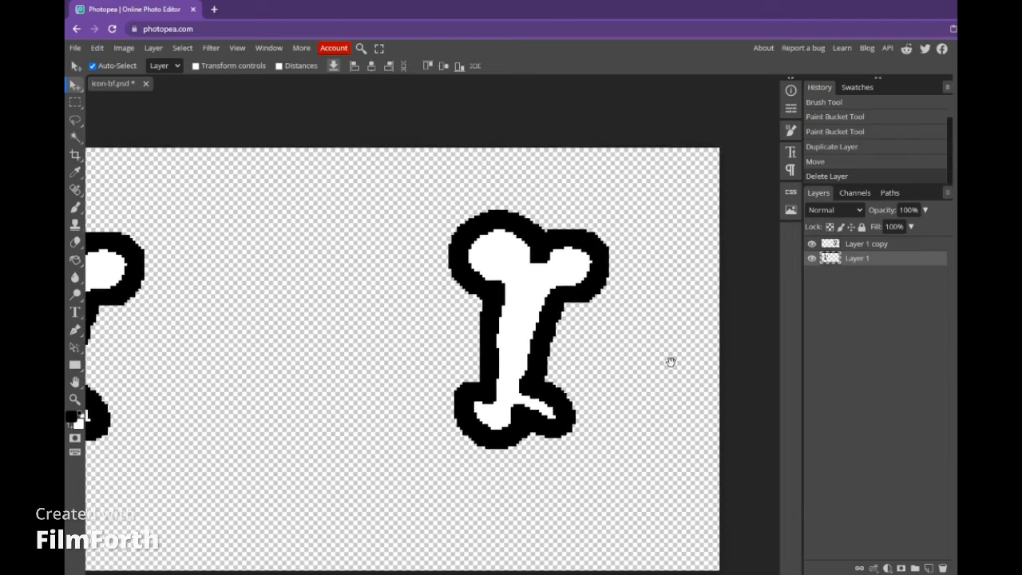
pyautogui.click(860, 247)
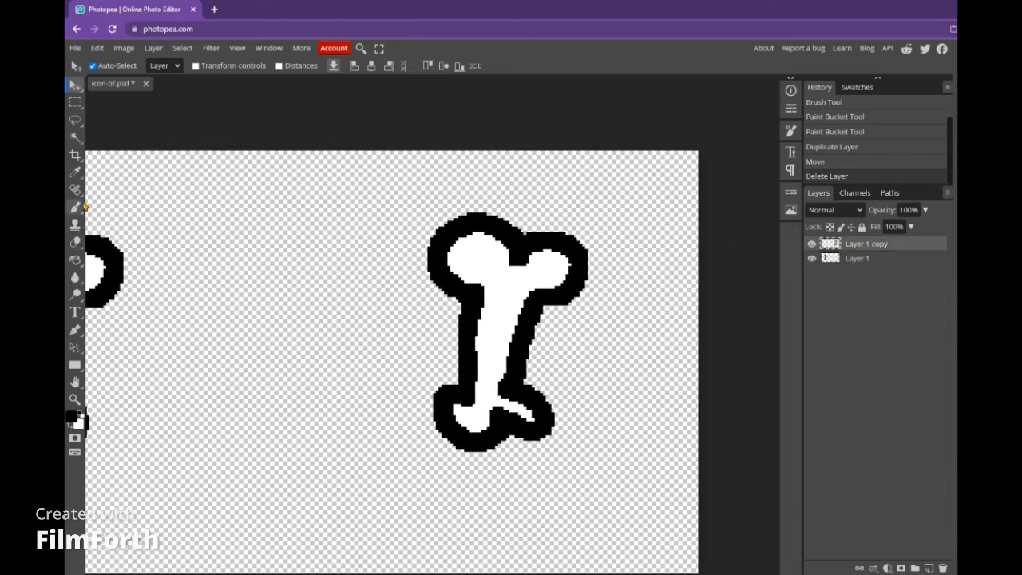
pyautogui.click(75, 207)
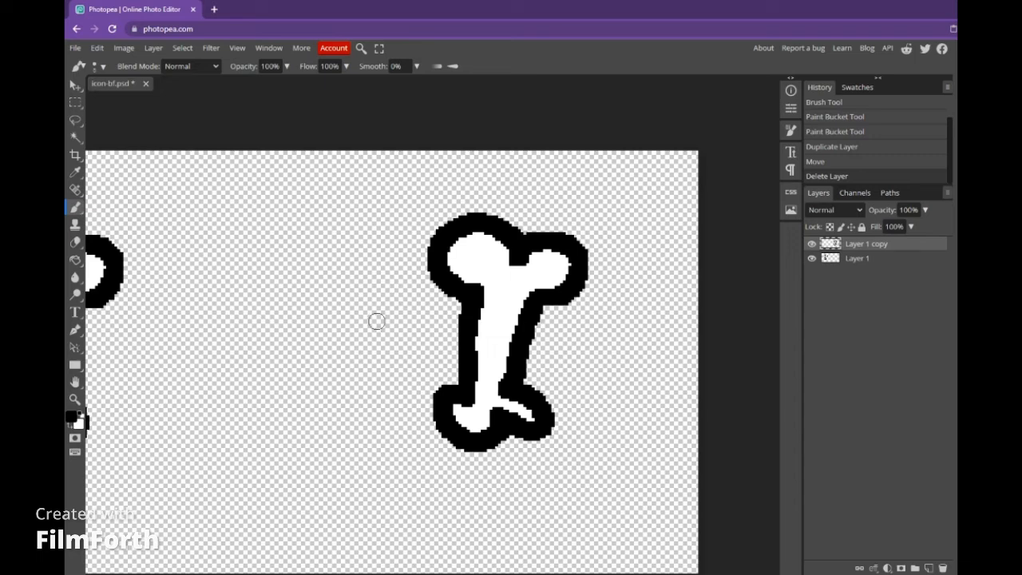
pyautogui.moveTo(233, 500)
pyautogui.mouseDown()
pyautogui.moveTo(325, 499)
pyautogui.moveTo(290, 462)
pyautogui.mouseUp()
pyautogui.moveTo(348, 502); pyautogui.dragTo(305, 532)
pyautogui.moveTo(392, 472); pyautogui.dragTo(369, 524)
pyautogui.moveTo(382, 502)
pyautogui.mouseDown()
pyautogui.moveTo(400, 529)
pyautogui.moveTo(395, 512)
pyautogui.mouseUp()
pyautogui.moveTo(469, 508)
pyautogui.mouseDown()
pyautogui.moveTo(483, 484)
pyautogui.moveTo(479, 534)
pyautogui.mouseUp()
pyautogui.click(497, 478)
pyautogui.moveTo(517, 499)
pyautogui.mouseDown()
pyautogui.moveTo(505, 531)
pyautogui.moveTo(551, 537)
pyautogui.moveTo(551, 560)
pyautogui.mouseUp()
pyautogui.hotkey('ctrl', 'z')
pyautogui.hotkey('ctrl', 'z')
pyautogui.hotkey('ctrl', 'z')
pyautogui.hotkey('ctrl', 'z')
pyautogui.hotkey('ctrl', 'z')
pyautogui.hotkey('ctrl', 'z')
pyautogui.hotkey('ctrl', 'z')
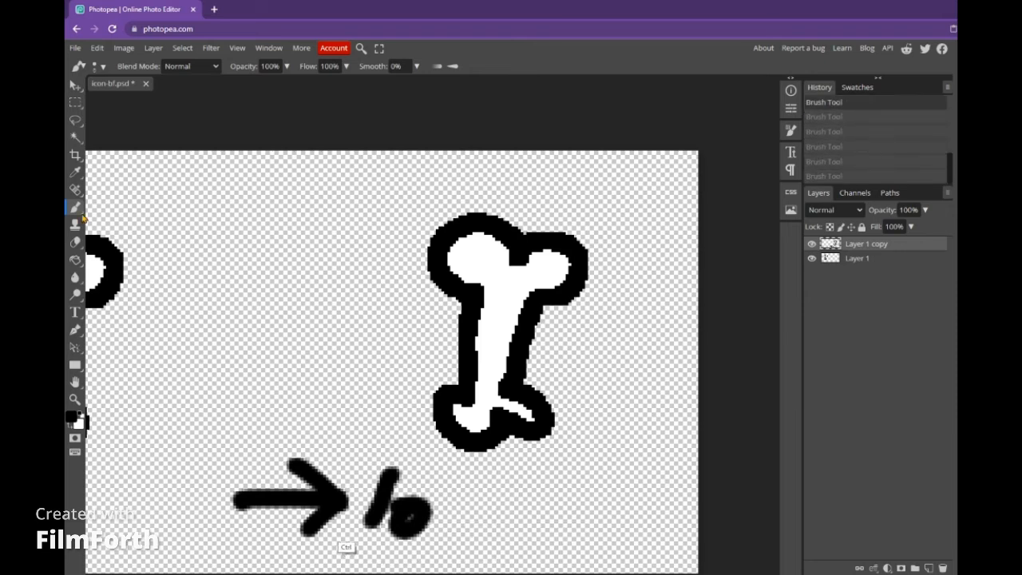
pyautogui.hotkey('ctrl', 'z')
pyautogui.hotkey('ctrl', 'z')
pyautogui.hotkey('ctrl', 'z')
pyautogui.hotkey('ctrl', 'z')
pyautogui.hotkey('ctrl', 'z')
pyautogui.hotkey('ctrl', 'z')
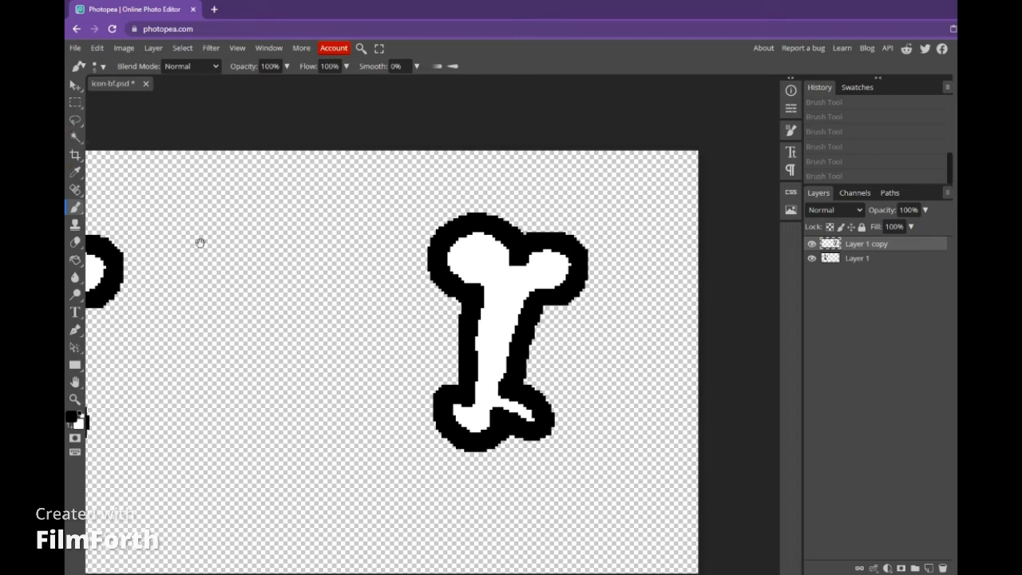
pyautogui.moveTo(191, 243); pyautogui.dragTo(499, 171)
pyautogui.moveTo(477, 423)
pyautogui.mouseDown()
pyautogui.moveTo(369, 452)
pyautogui.moveTo(395, 419)
pyautogui.moveTo(384, 443)
pyautogui.moveTo(389, 457)
pyautogui.moveTo(419, 470)
pyautogui.mouseUp()
pyautogui.moveTo(515, 423)
pyautogui.mouseDown()
pyautogui.moveTo(541, 454)
pyautogui.moveTo(526, 395)
pyautogui.moveTo(534, 385)
pyautogui.moveTo(559, 424)
pyautogui.mouseUp()
pyautogui.hotkey('ctrl', 'z')
pyautogui.hotkey('ctrl', 'z')
pyautogui.hotkey('ctrl', 'z')
pyautogui.hotkey('ctrl', 'z')
pyautogui.hotkey('ctrl', 'z')
# Try brushing a small black teardrop outline beside the second bone's shaft, and undo the stroke while keeping the Background layer deleted
pyautogui.moveTo(589, 382); pyautogui.dragTo(576, 383)
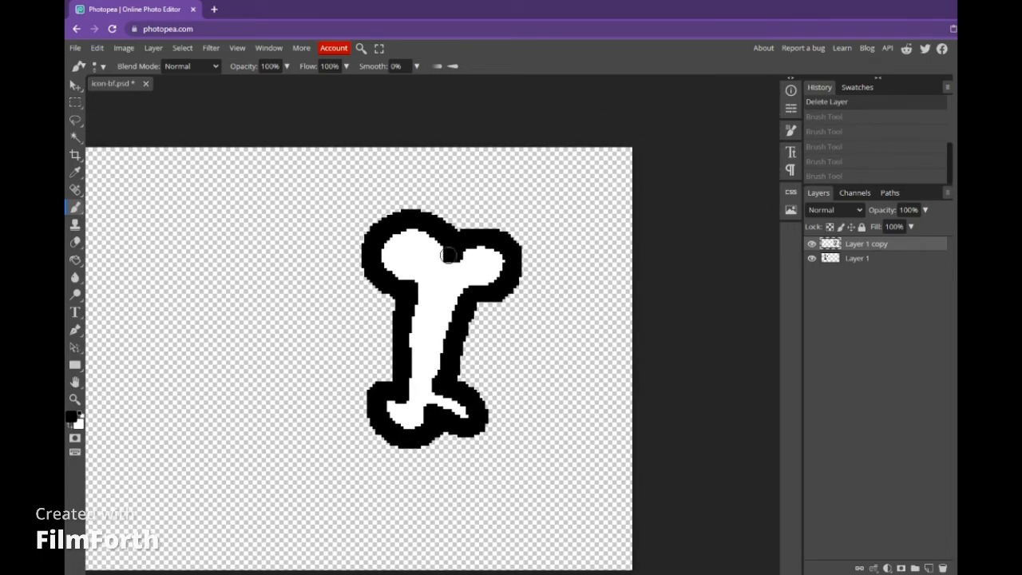
pyautogui.moveTo(487, 320)
pyautogui.mouseDown()
pyautogui.moveTo(486, 365)
pyautogui.moveTo(480, 340)
pyautogui.mouseUp()
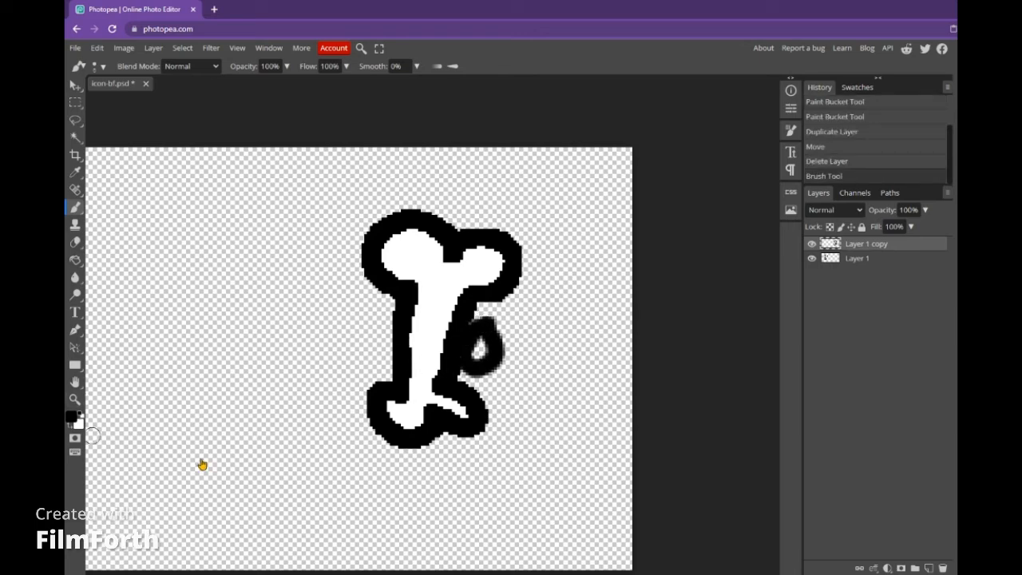
pyautogui.hotkey('ctrl', 'z')
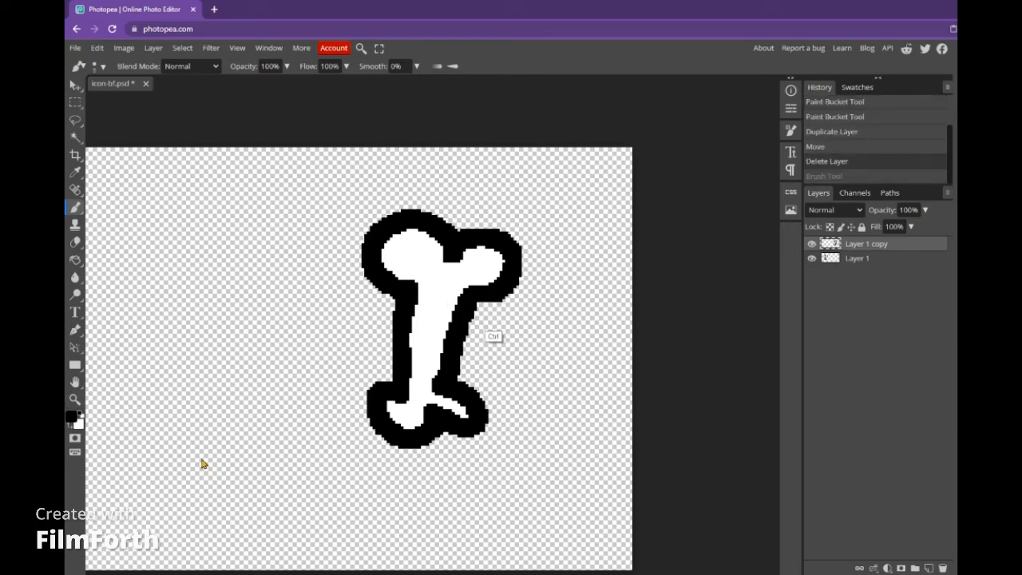
pyautogui.hotkey('ctrl', 'z')
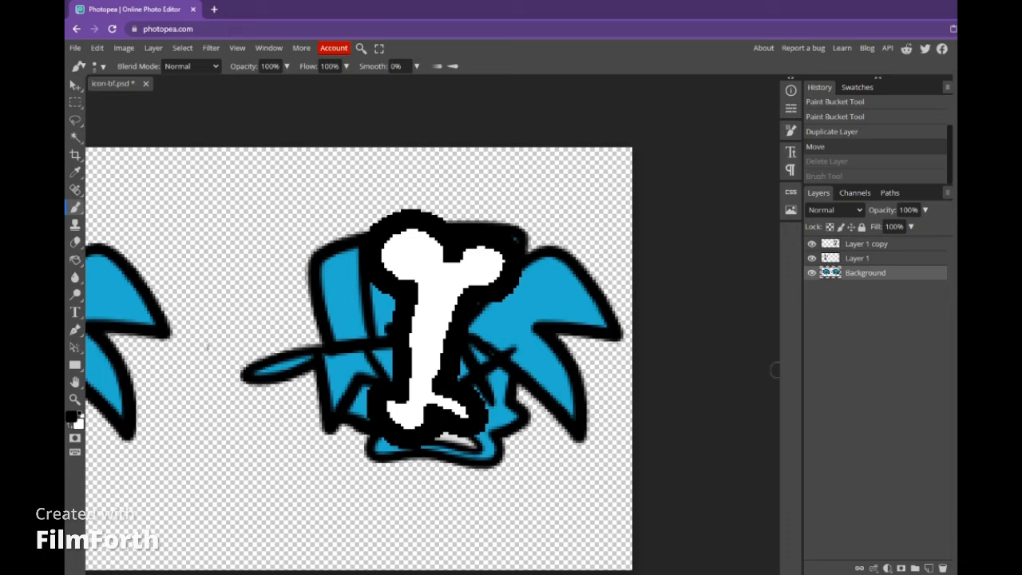
pyautogui.hotkey('ctrl', 'shift', 'z')
pyautogui.hotkey('alt', ']')
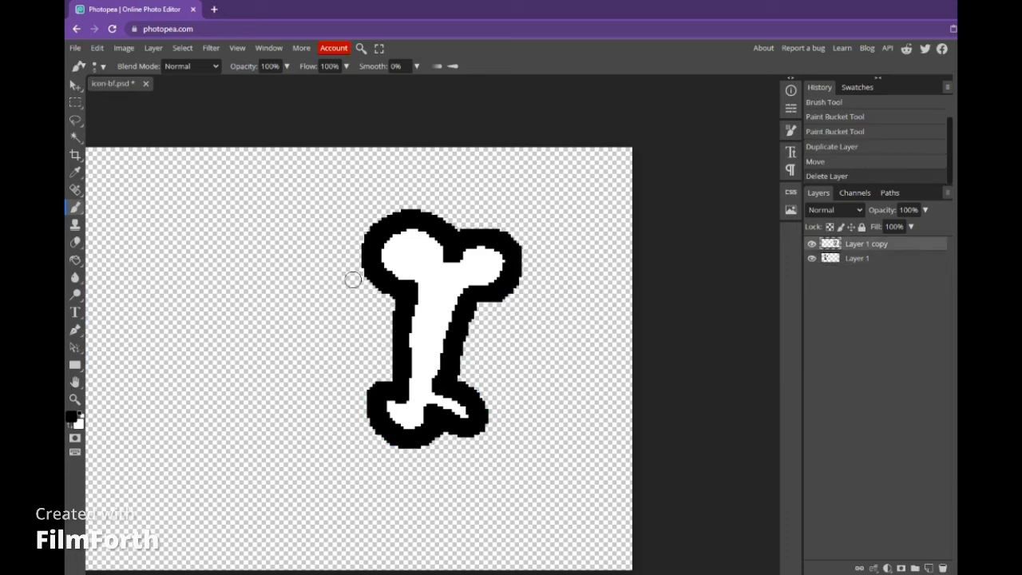
# Brush a black cartoon anger mark of curved strokes beside the upper-left knob of the second bone
pyautogui.moveTo(315, 239)
pyautogui.mouseDown()
pyautogui.moveTo(332, 279)
pyautogui.moveTo(365, 230)
pyautogui.moveTo(387, 217)
pyautogui.mouseUp()
pyautogui.moveTo(306, 221); pyautogui.dragTo(328, 177)
pyautogui.moveTo(351, 171); pyautogui.dragTo(394, 187)
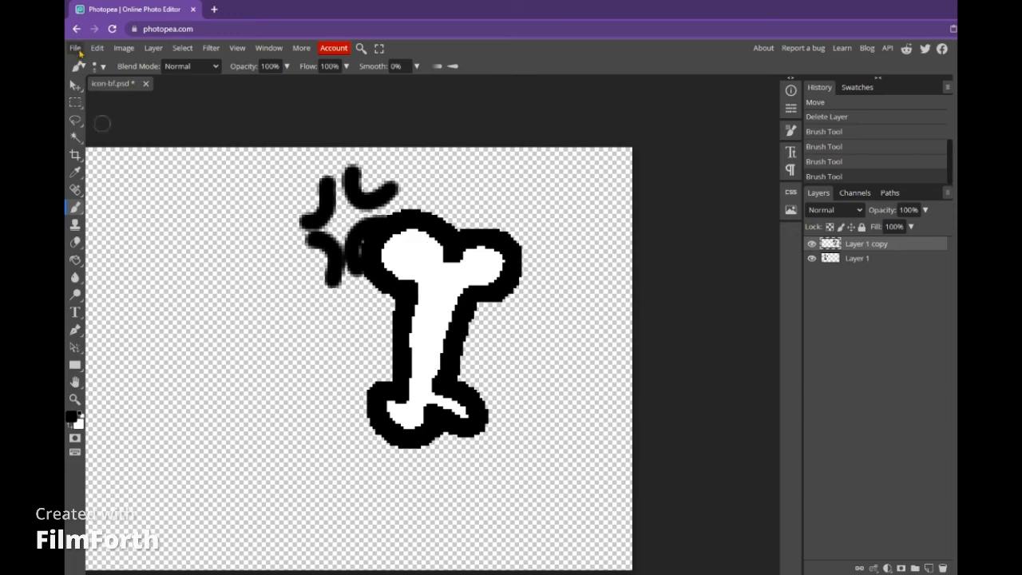
# Export the icon as a PNG named icon-bone and close Photopea, discarding the unsaved changes
pyautogui.click(77, 50)
pyautogui.moveTo(107, 196)
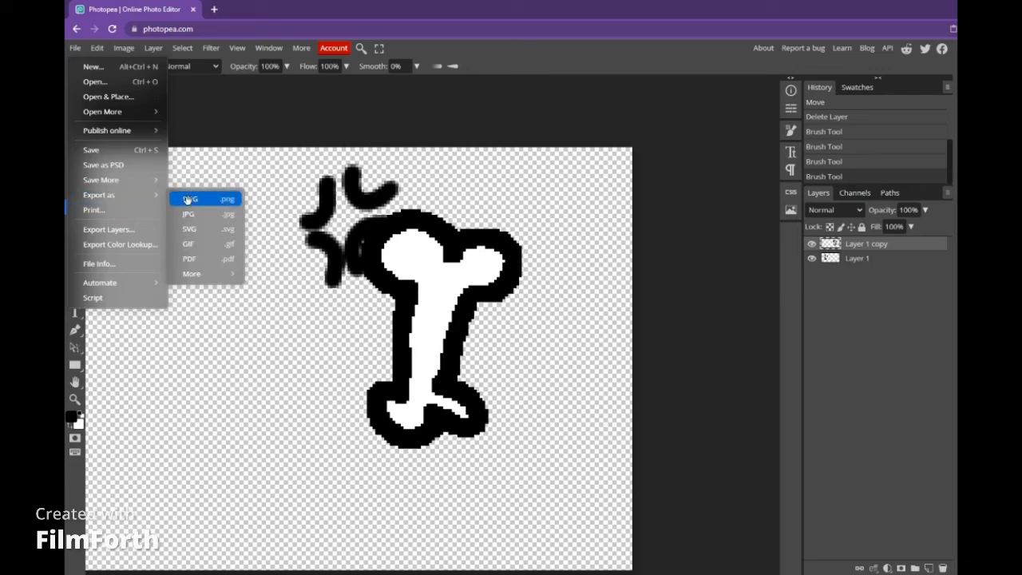
pyautogui.click(190, 206)
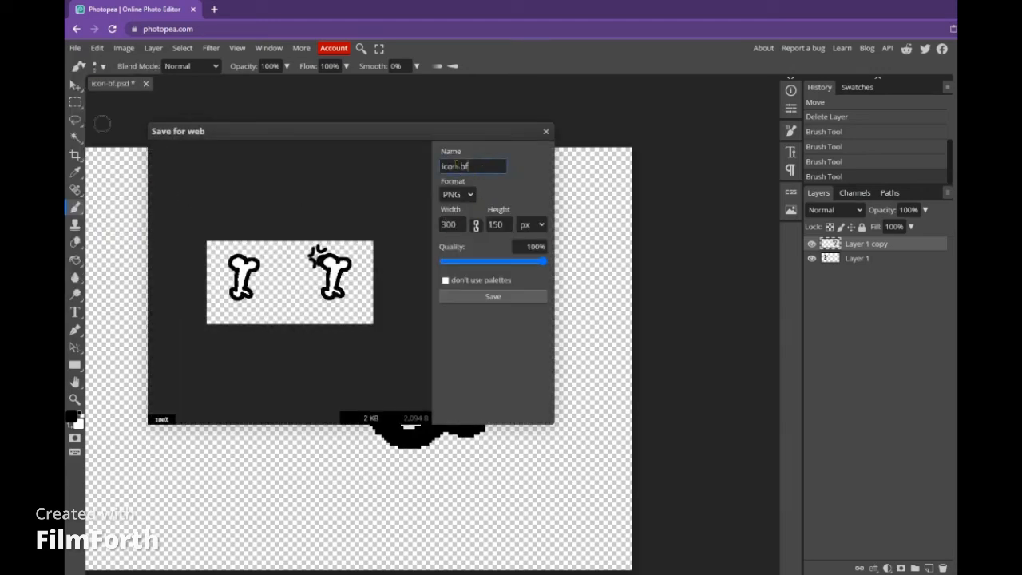
pyautogui.moveTo(460, 166); pyautogui.dragTo(437, 171)
pyautogui.write('Icon-')
pyautogui.click(537, 297)
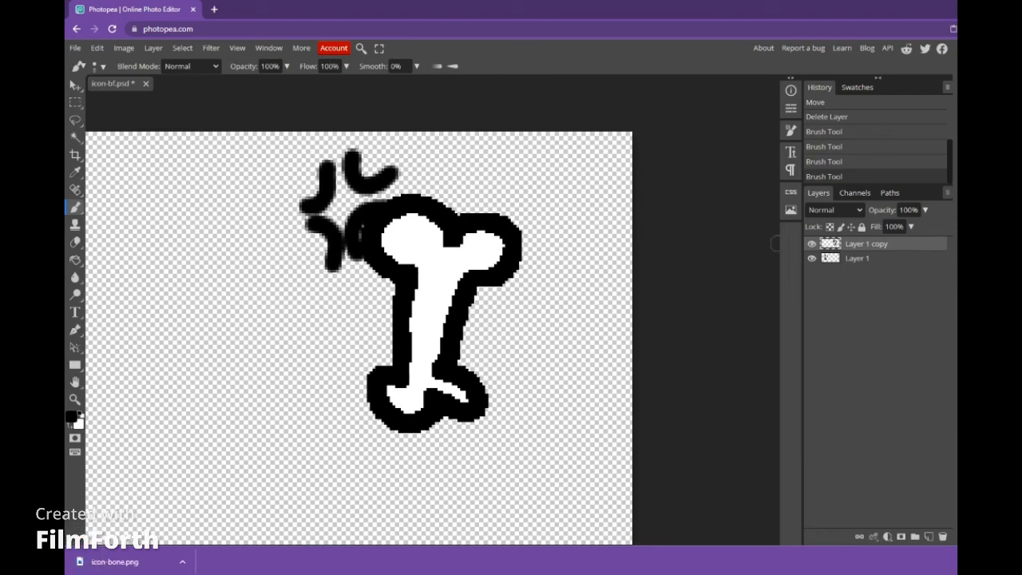
pyautogui.hotkey('ctrl', 'w')
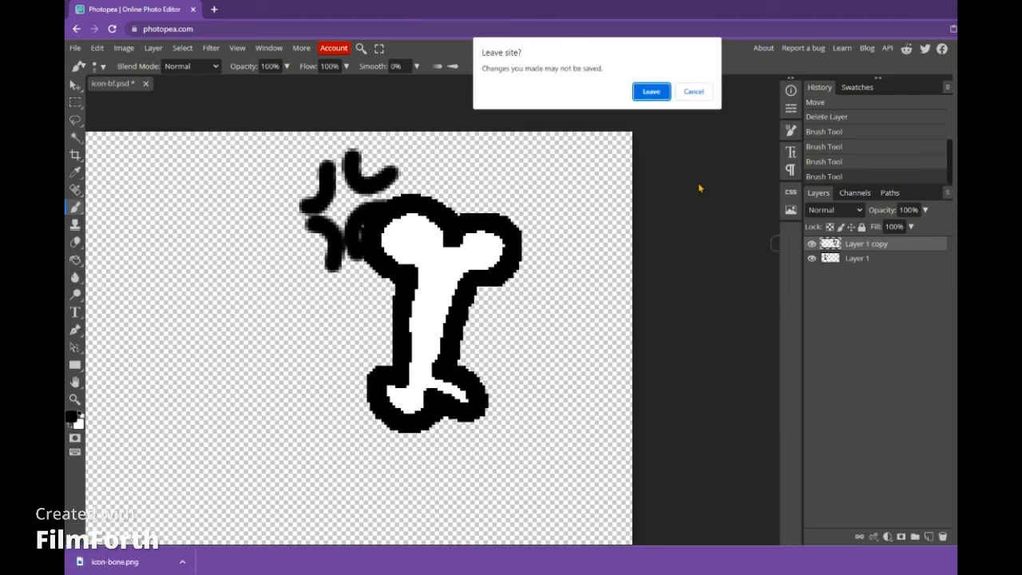
pyautogui.click(652, 93)
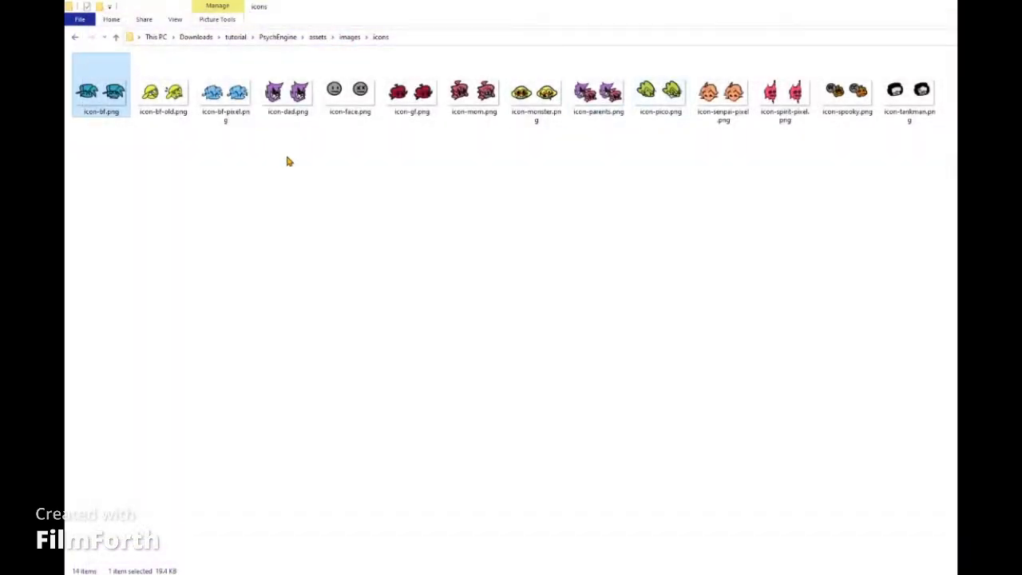
# In File Explorer, go from the assets icons folder to the PsychEngine folder and open mods > images > icons
pyautogui.click(289, 161)
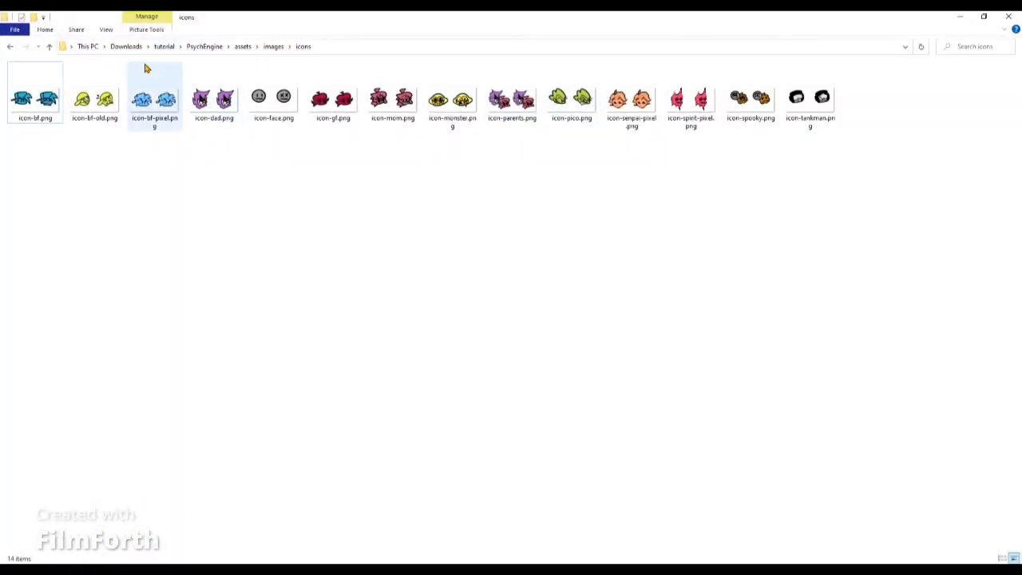
pyautogui.click(206, 46)
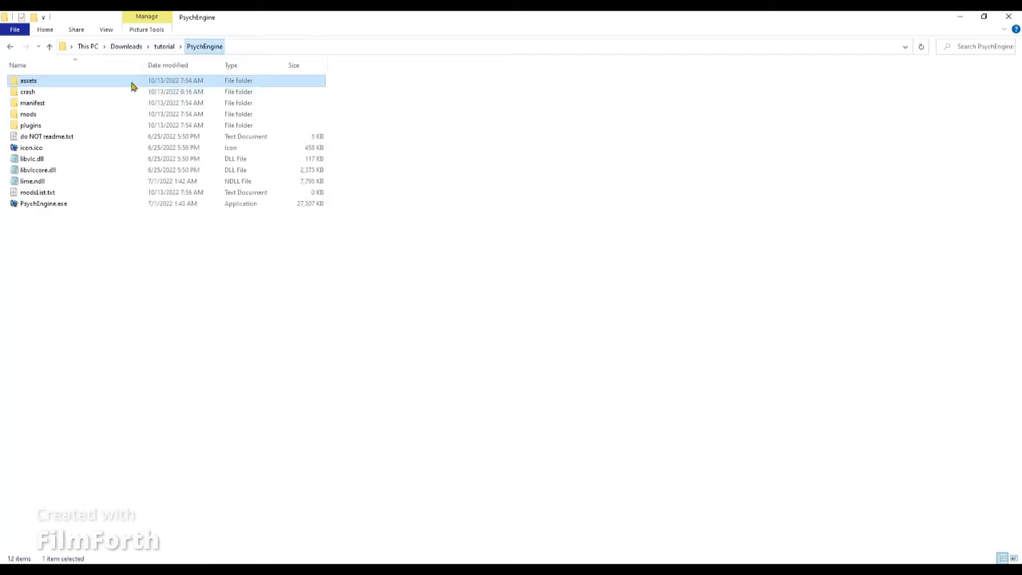
pyautogui.doubleClick(69, 107)
pyautogui.click(56, 138)
pyautogui.doubleClick(55, 137)
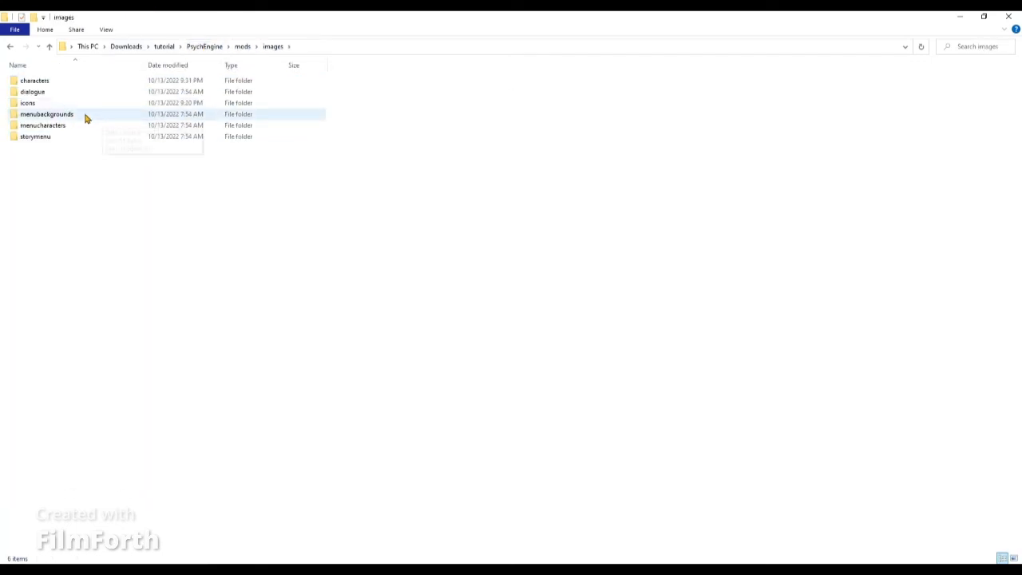
pyautogui.doubleClick(68, 104)
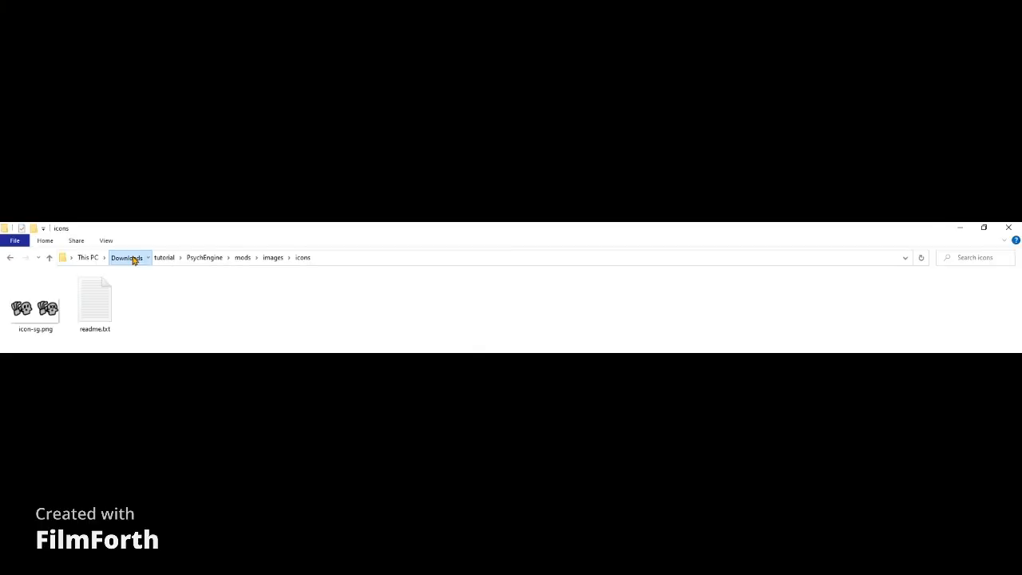
# Delete bone.png from the Downloads folder
pyautogui.click(126, 258)
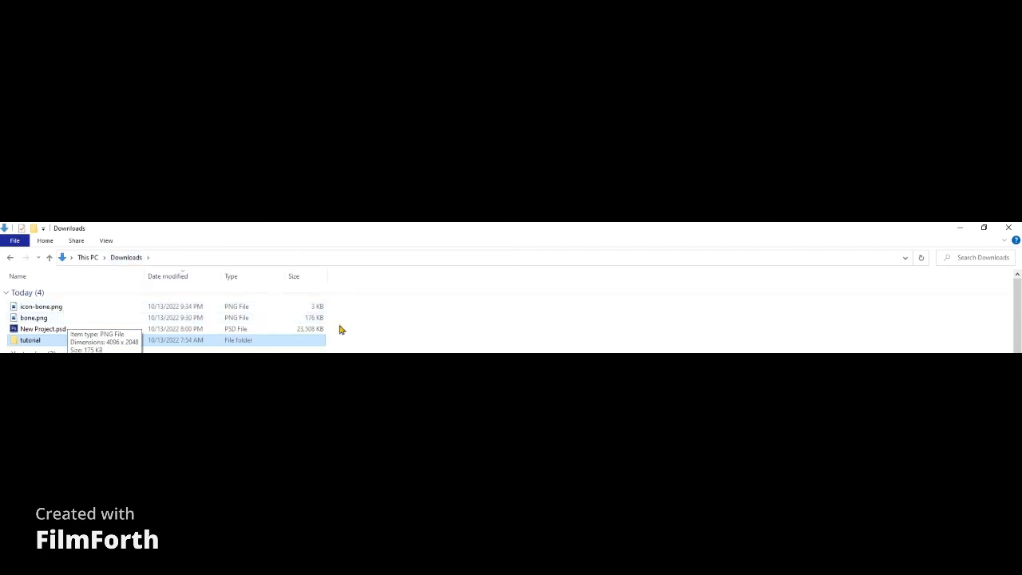
pyautogui.click(286, 320)
pyautogui.rightClick(284, 319)
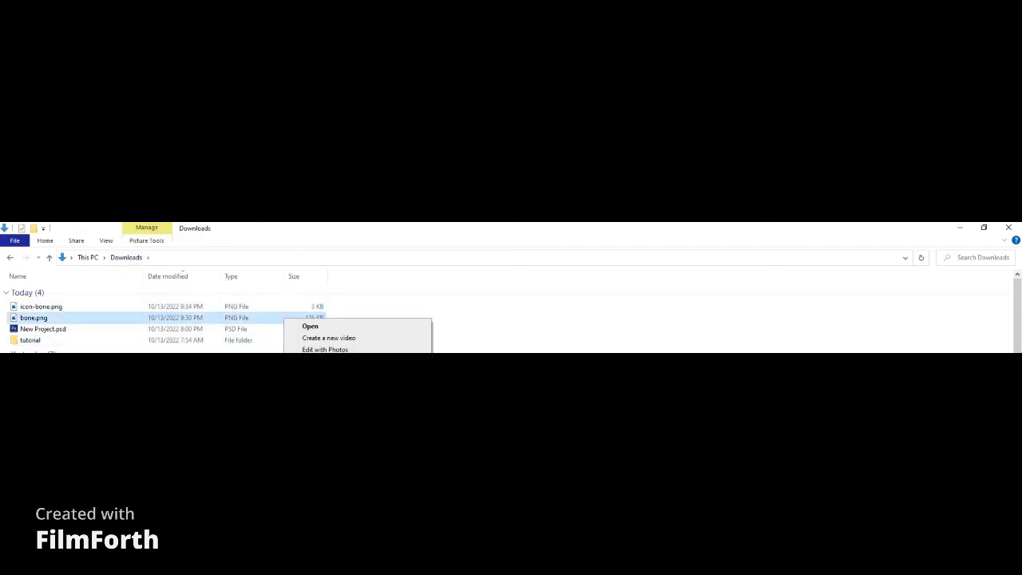
pyautogui.press('Delete')
# Copy icon-bone.png from Downloads into the icons folder under PsychEngine's mods > images
pyautogui.click(80, 306)
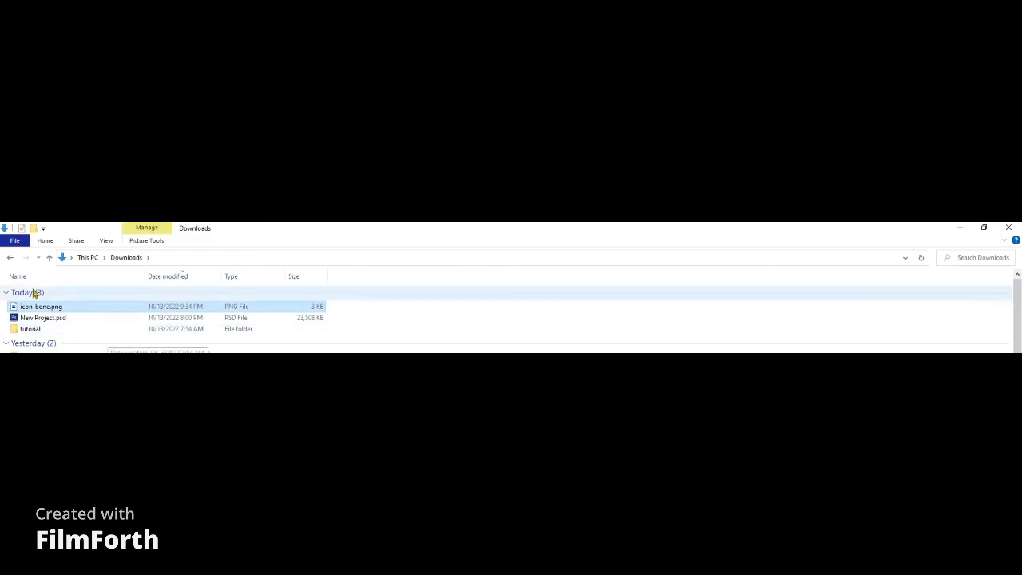
pyautogui.click(10, 258)
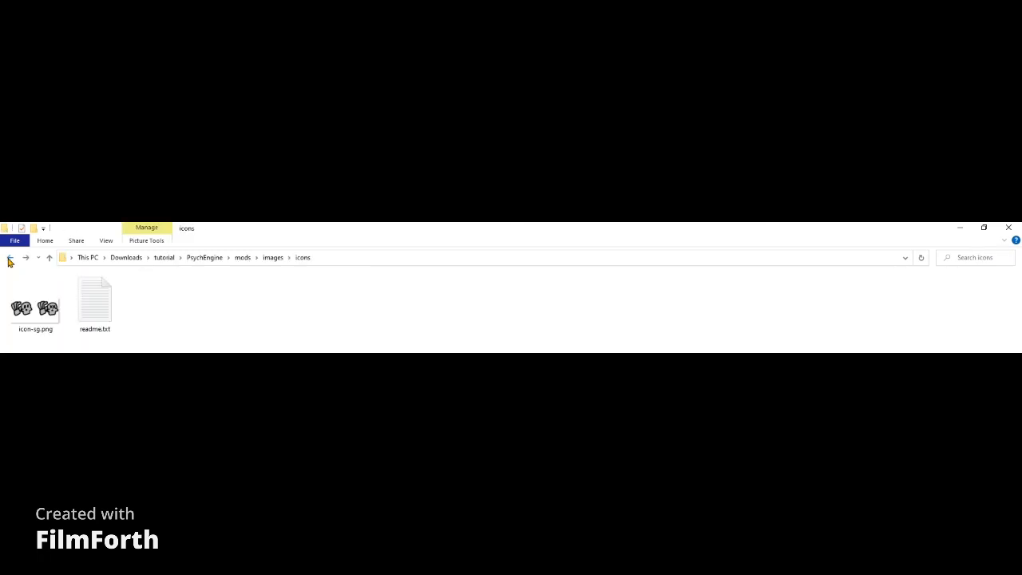
pyautogui.hotkey('ctrl', 'v')
# Delete the original icon-bone.png from Downloads and return to the mods icons folder
pyautogui.click(27, 257)
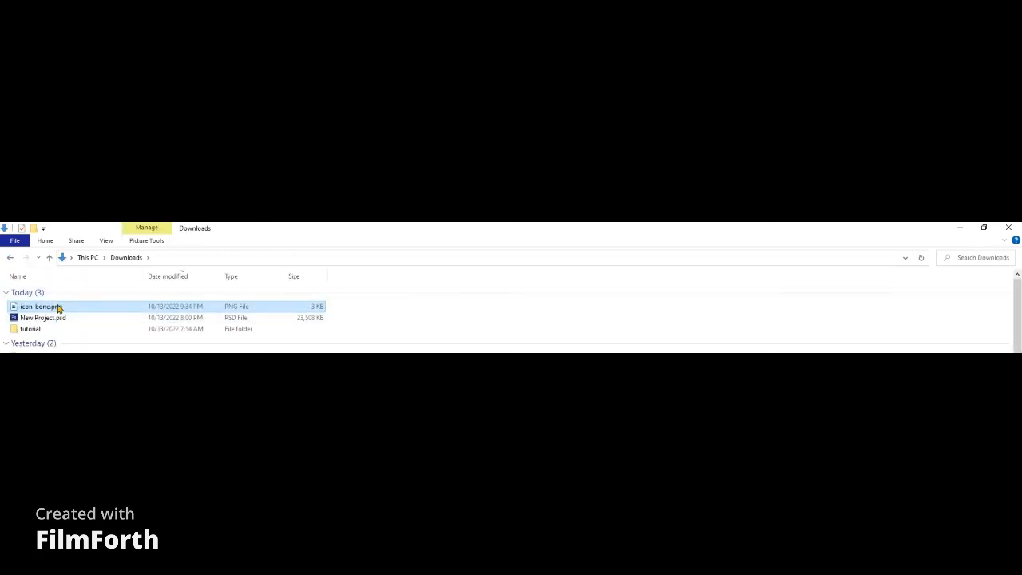
pyautogui.rightClick(58, 307)
pyautogui.press('Delete')
pyautogui.click(10, 258)
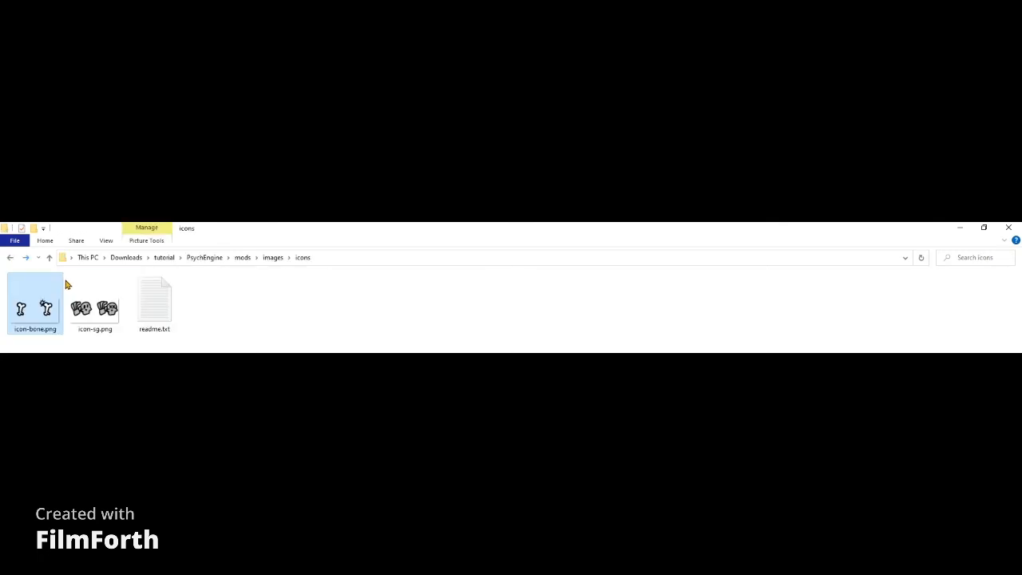
# Switch to Psych Engine, try icon-bone as the health icon name, set it to bone, and take the health bar colour from the icon
pyautogui.click(351, 346)
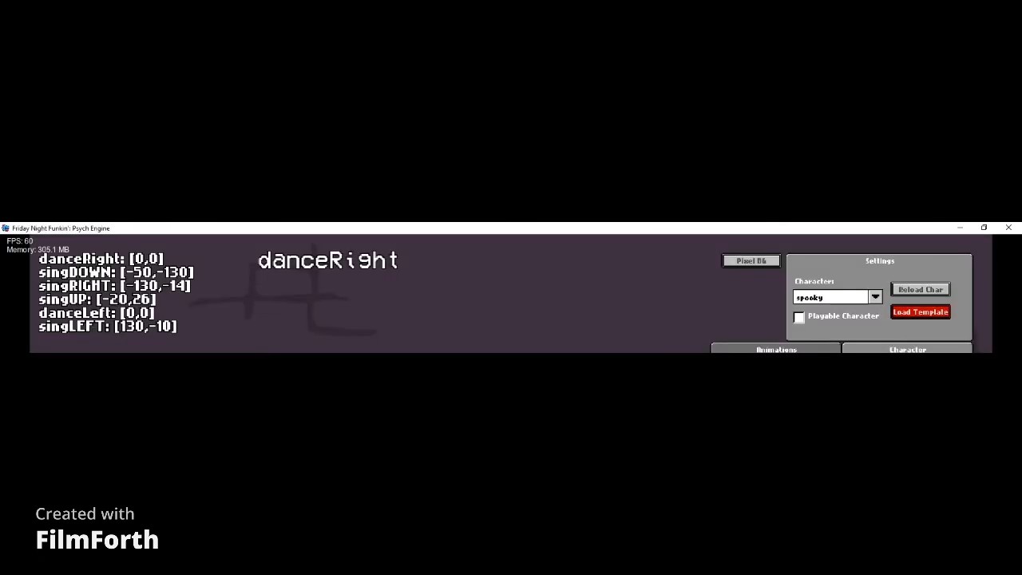
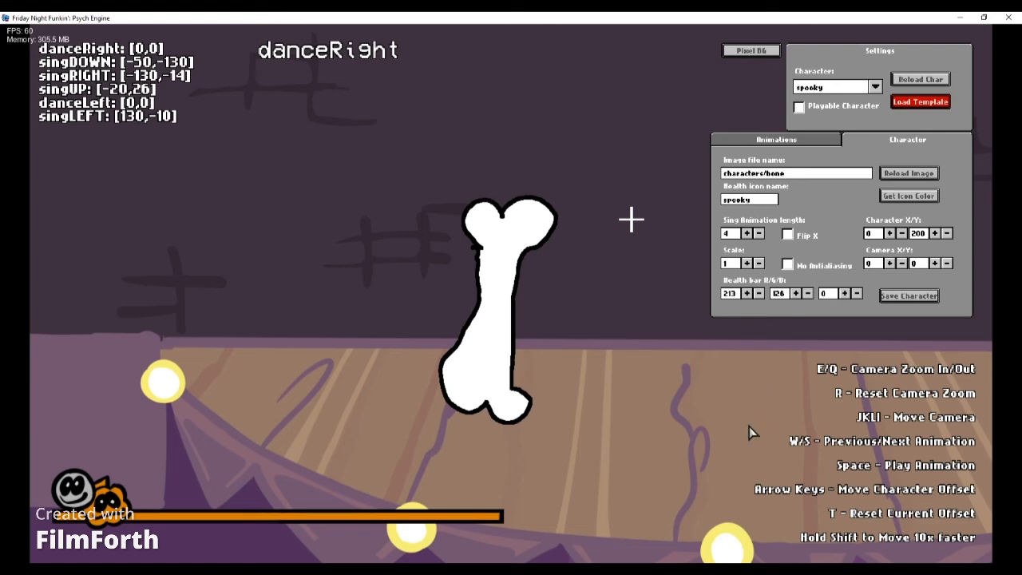
pyautogui.click(717, 569)
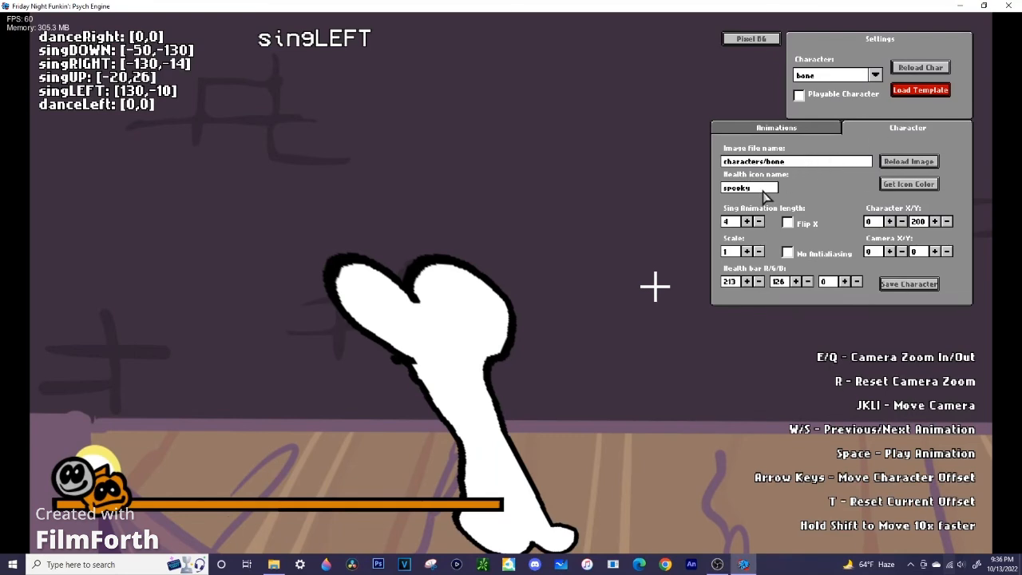
pyautogui.press('BackSpace')
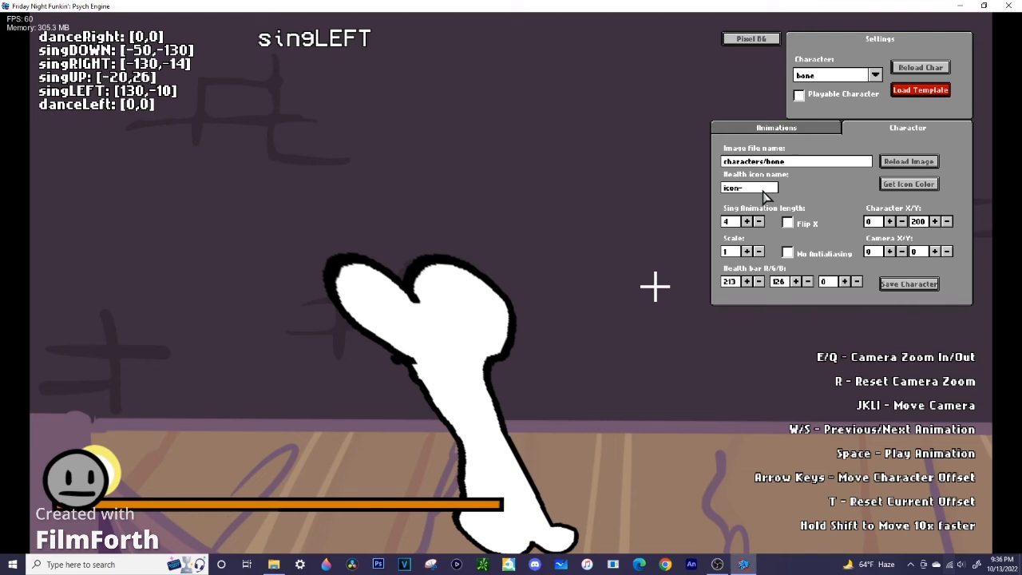
pyautogui.write('bone')
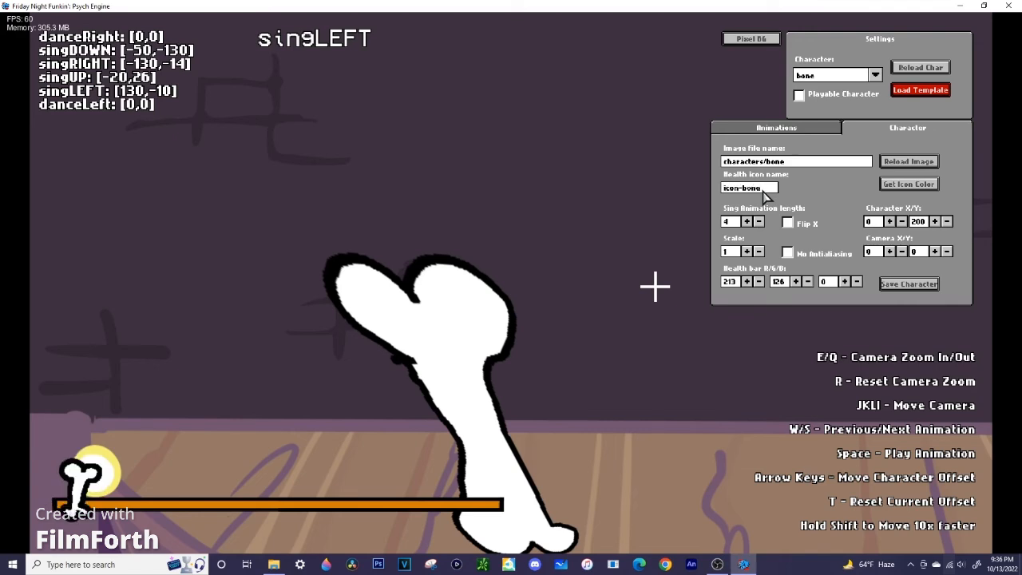
pyautogui.press('BackSpace')
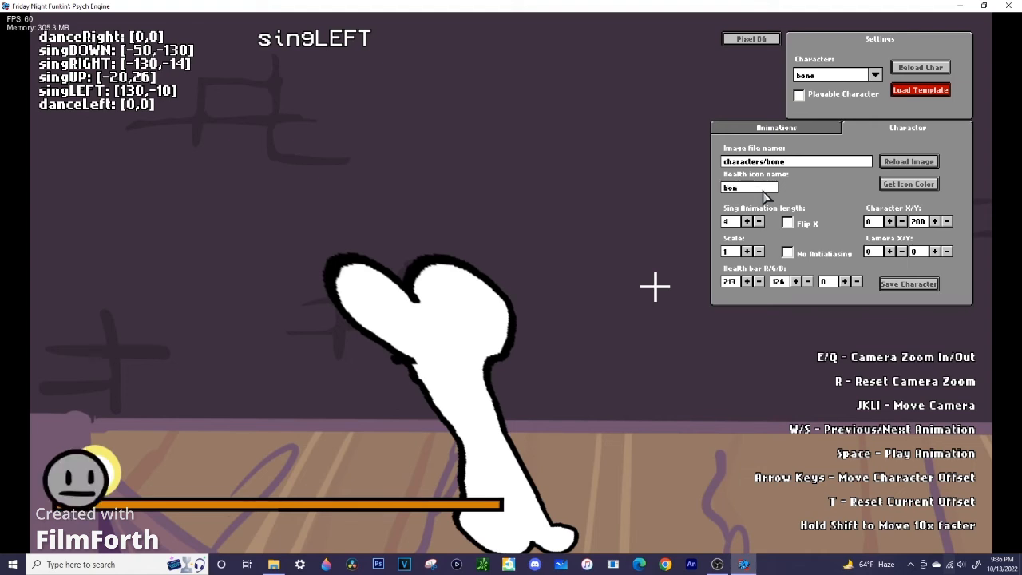
pyautogui.write('e')
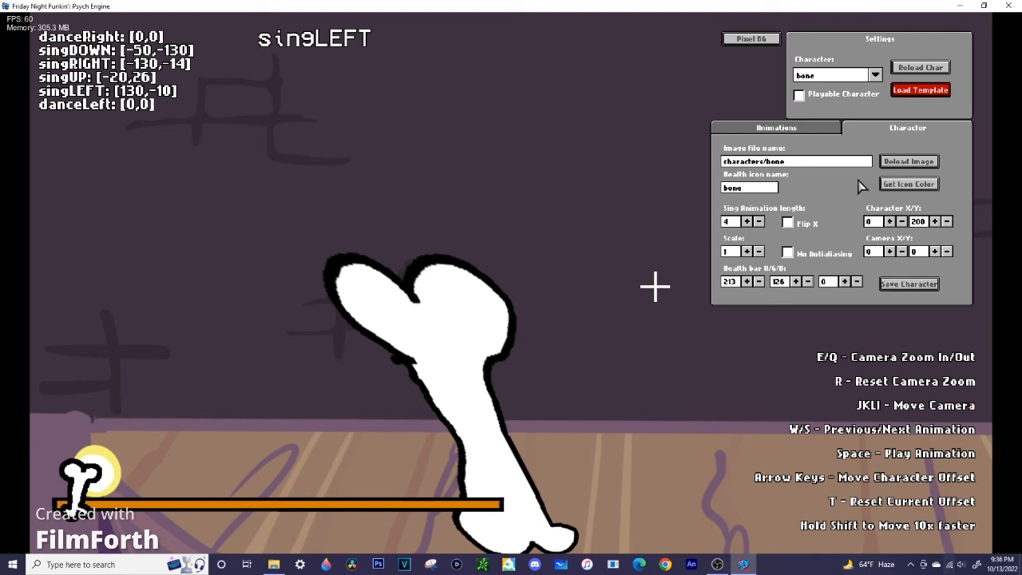
pyautogui.click(890, 184)
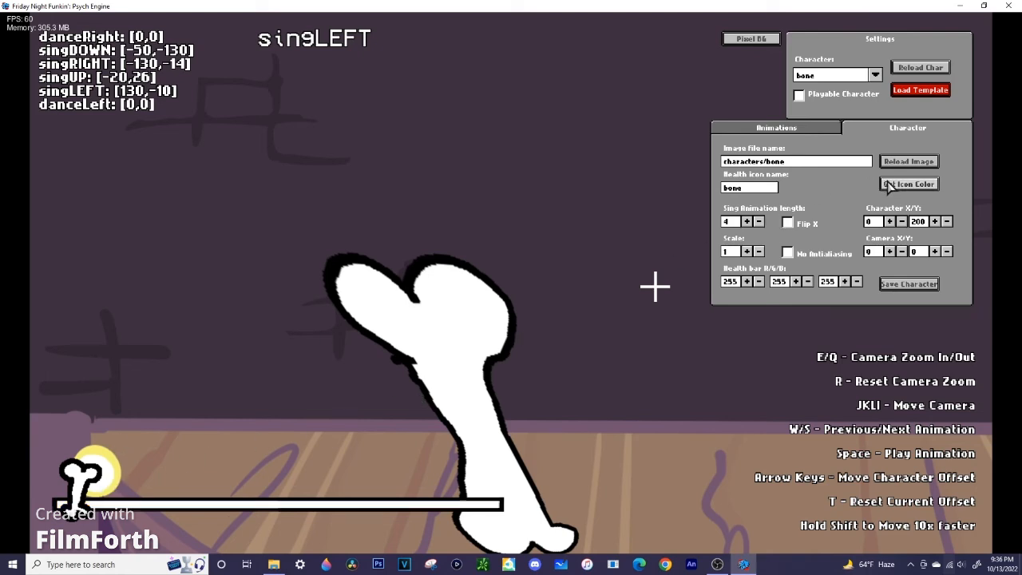
# Preview the bone character's animations by cycling backwards from singLEFT through danceRight to danceLeft
pyautogui.press('w')
pyautogui.press('w')
pyautogui.press('w')
pyautogui.press('w')
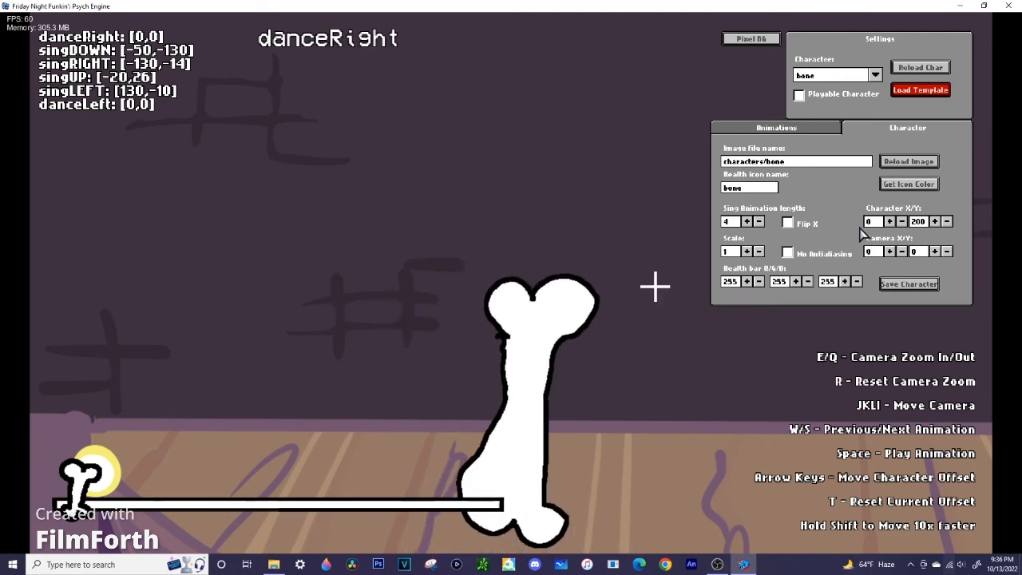
pyautogui.press('w')
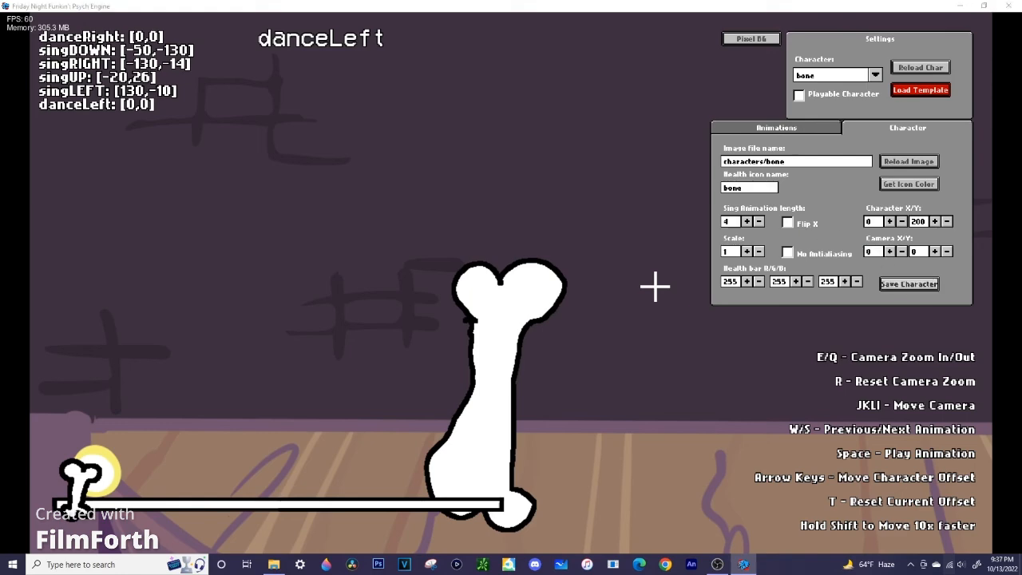
# Save the character as bone in PsychEngine's mods > characters folder, overwriting the existing bone.json
pyautogui.click(208, 27)
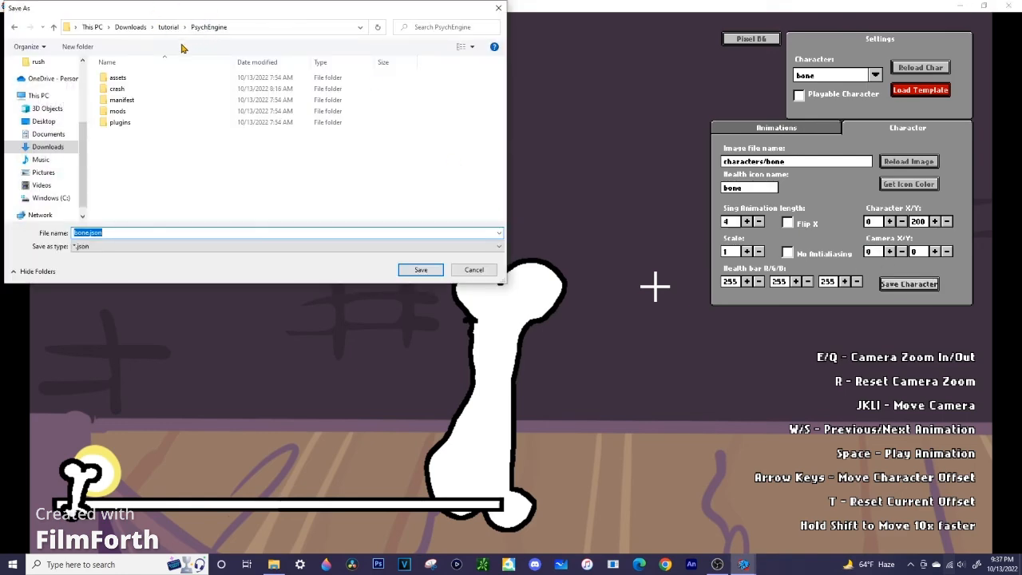
pyautogui.doubleClick(128, 111)
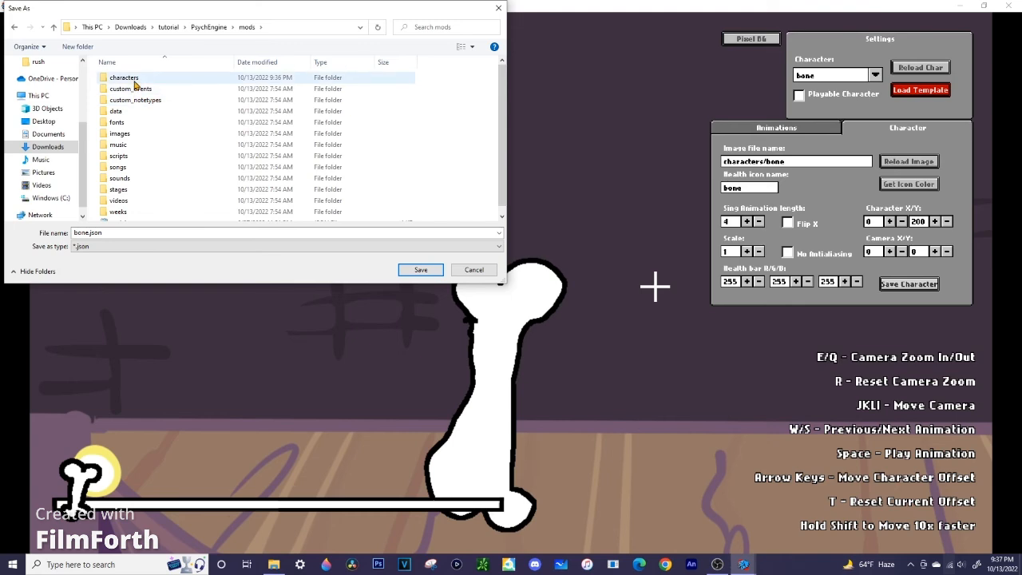
pyautogui.doubleClick(128, 78)
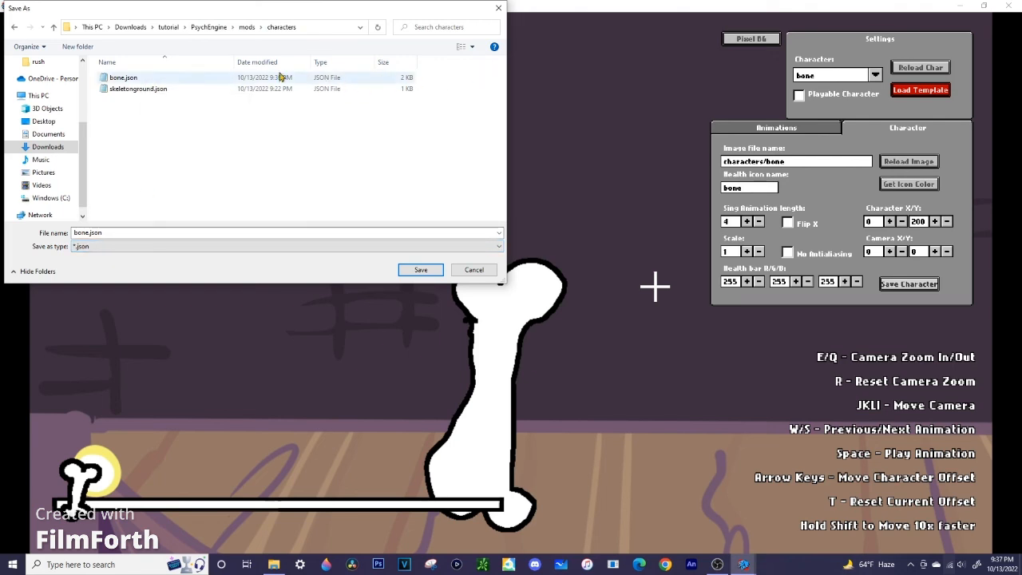
pyautogui.click(220, 79)
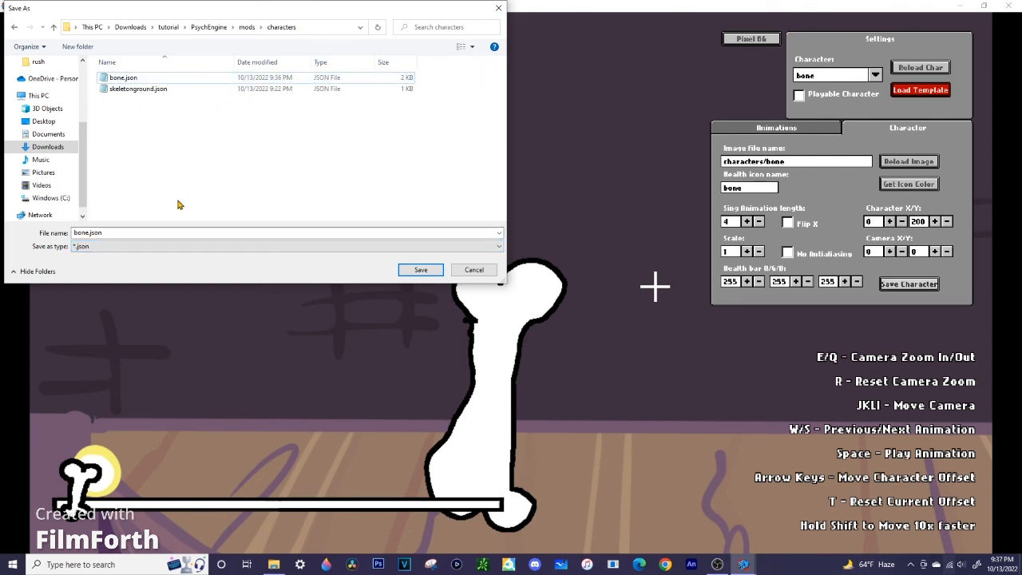
pyautogui.doubleClick(112, 234)
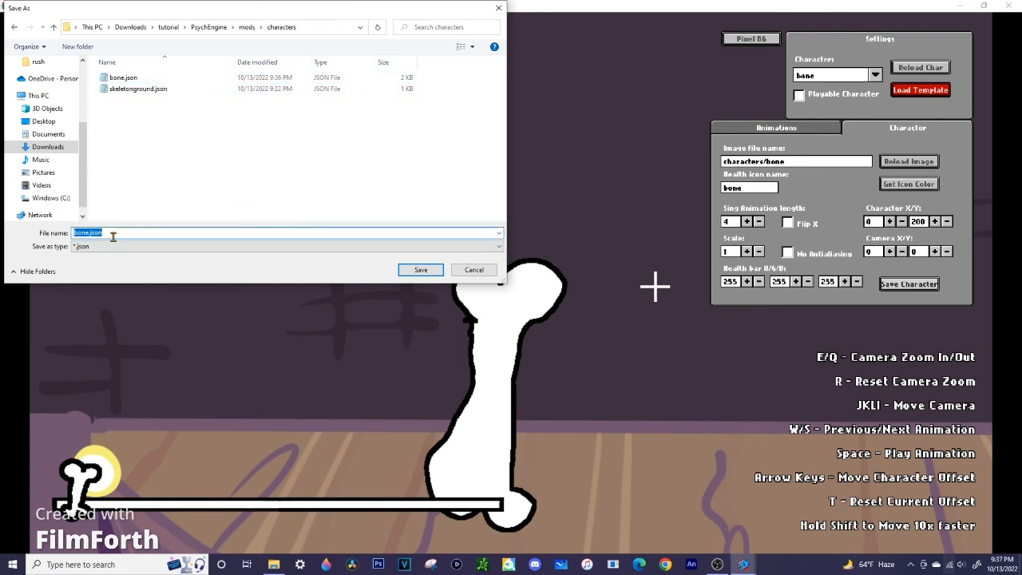
pyautogui.write('bone')
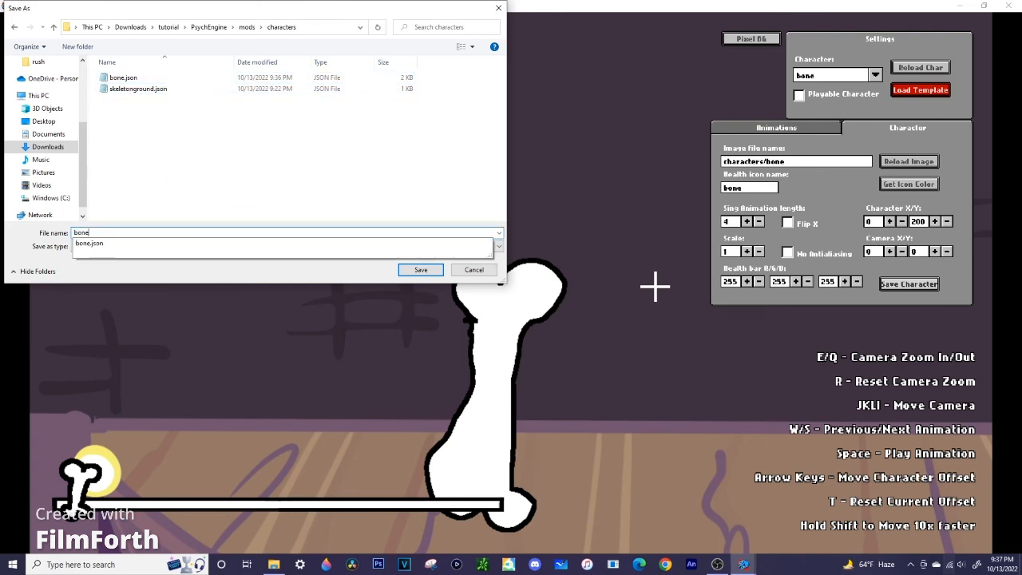
pyautogui.click(421, 272)
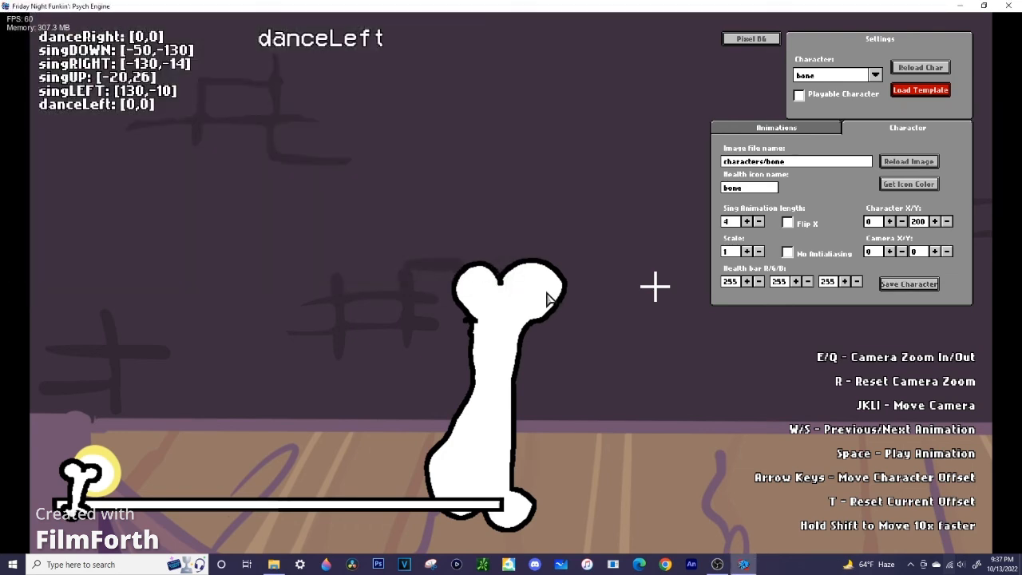
pyautogui.click(929, 283)
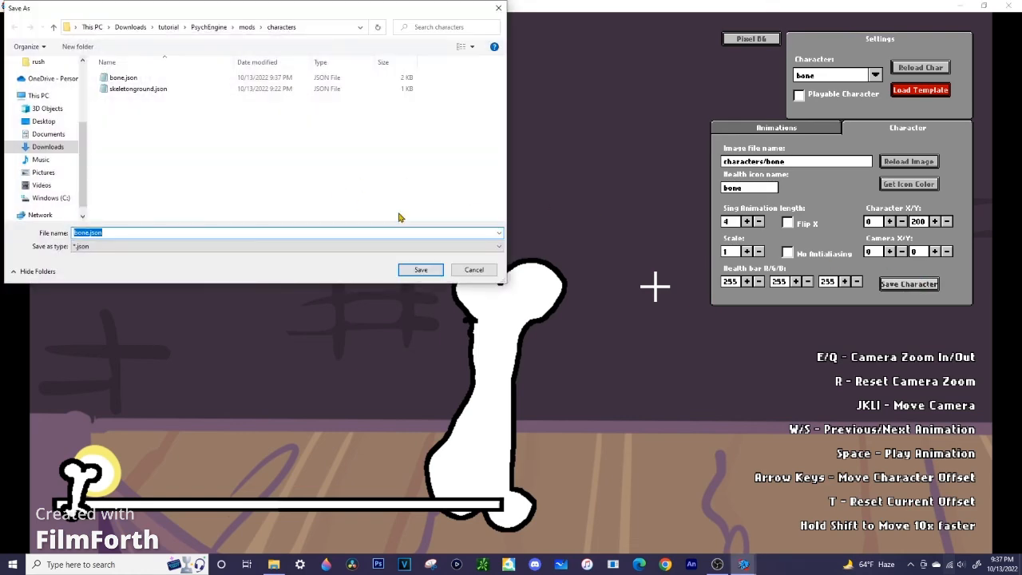
pyautogui.press('Escape')
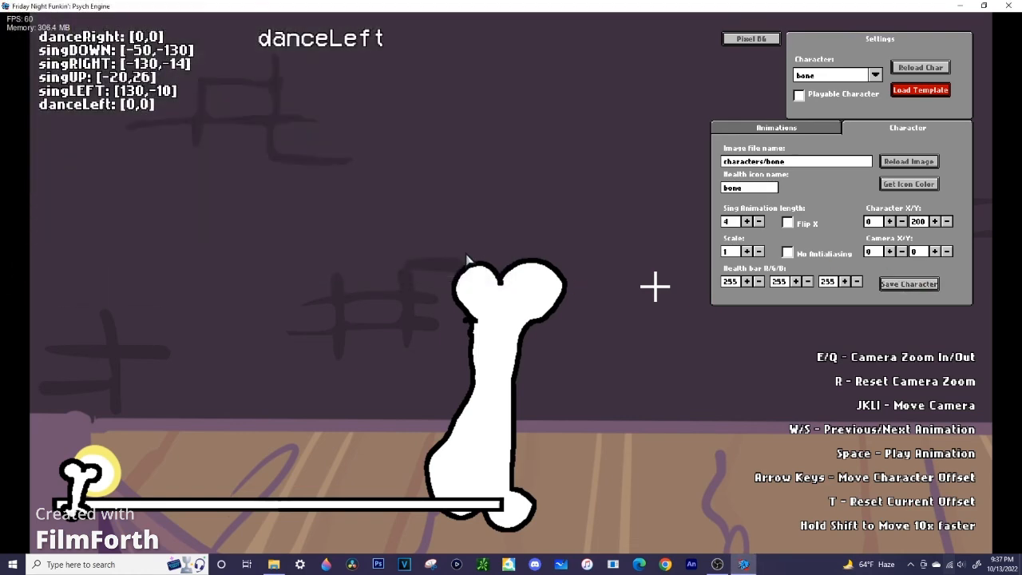
# Leave the character editor and the editors list, and open the Freeplay song list
pyautogui.press('Escape')
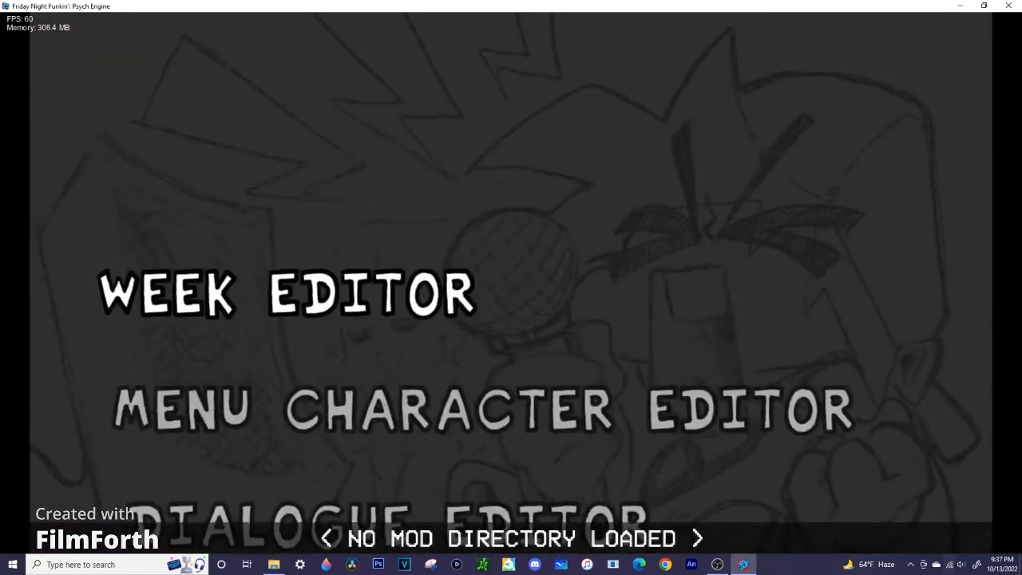
pyautogui.press('Escape')
pyautogui.press('Return')
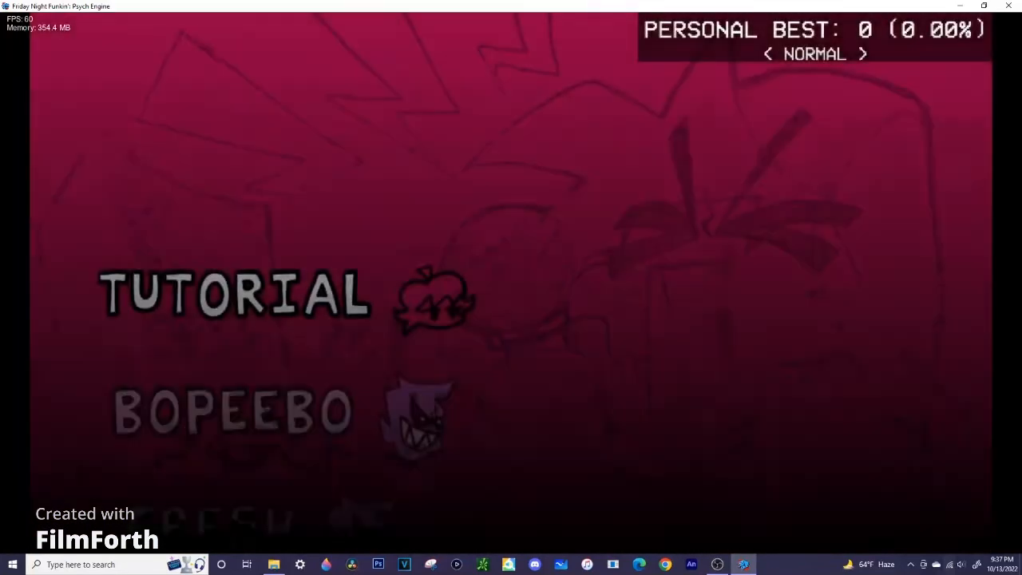
# Choose Spookeez in the song list, set the difficulty to Hard and start the song
pyautogui.press('Down')
pyautogui.press('Down')
pyautogui.press('Down')
pyautogui.press('Down')
pyautogui.press('Down')
pyautogui.press('Down')
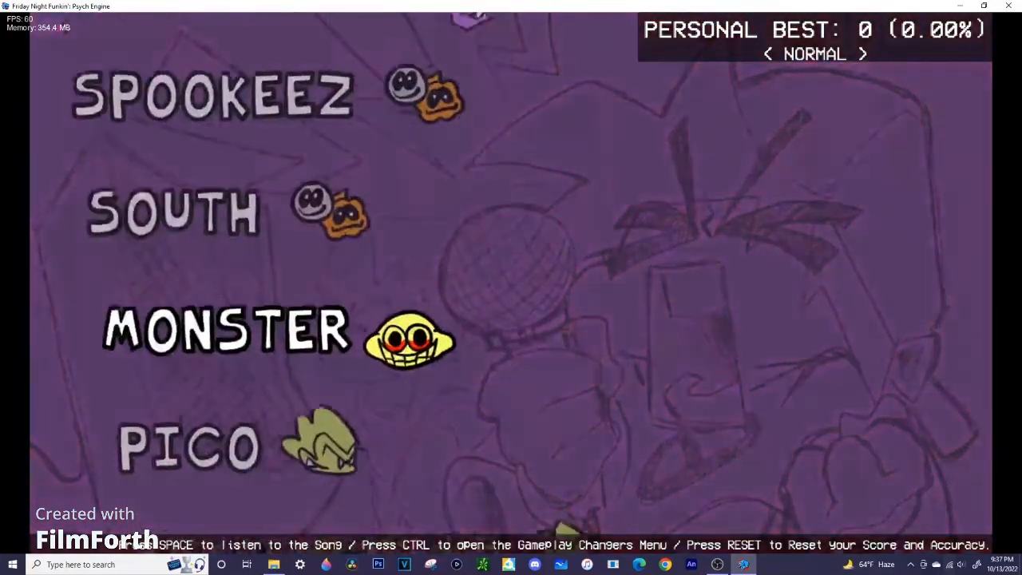
pyautogui.press('Up')
pyautogui.press('Right')
pyautogui.press('Up')
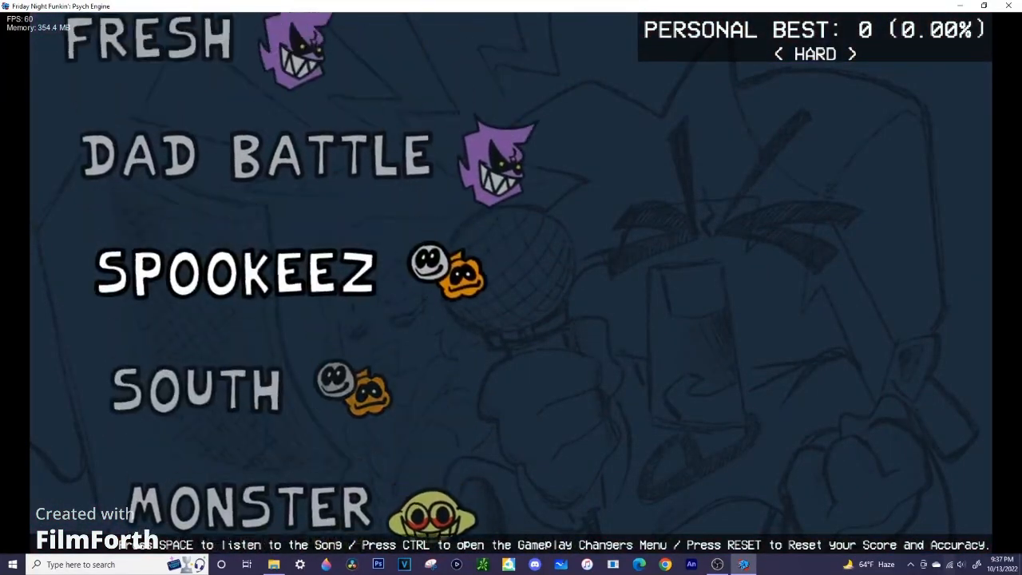
pyautogui.press('Return')
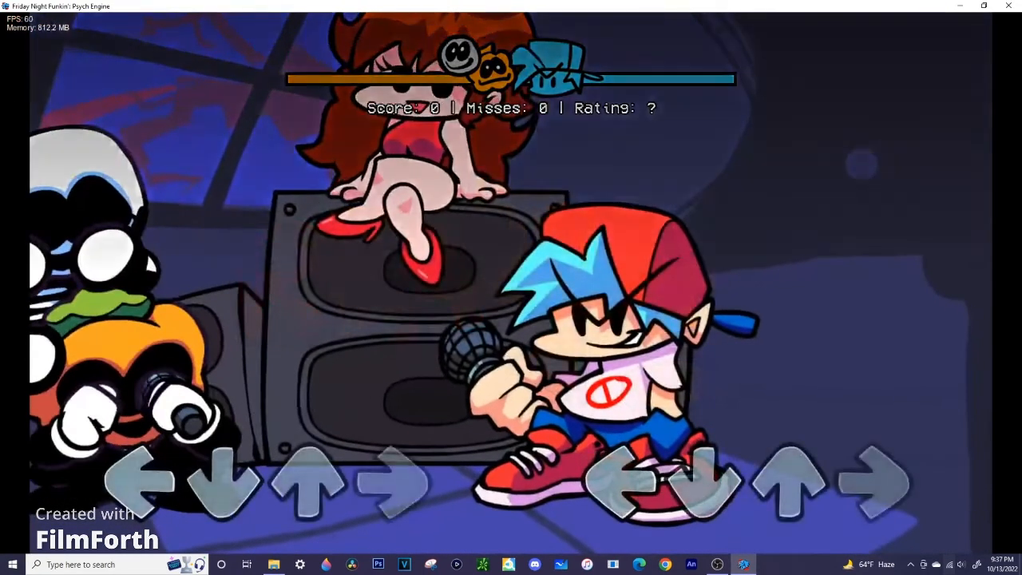
# Open the Spookeez chart in the chart editor and set its opponent to bone
pyautogui.press('7')
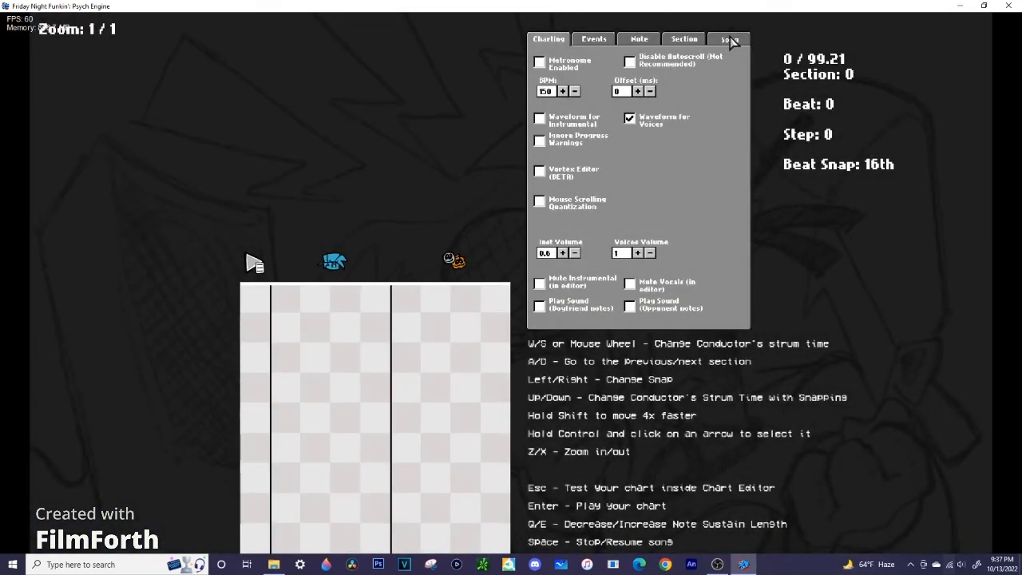
pyautogui.click(730, 40)
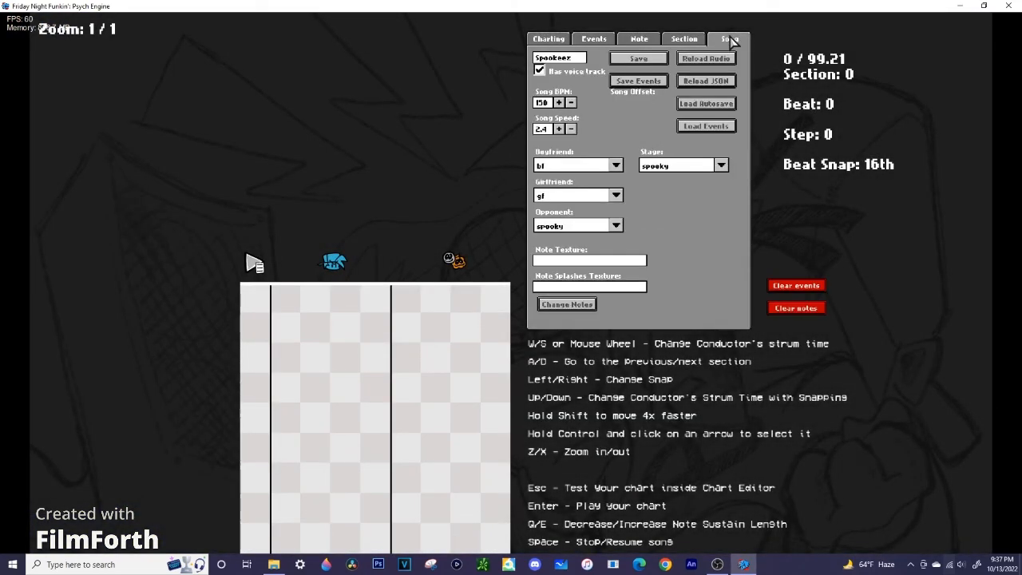
pyautogui.click(566, 229)
pyautogui.scroll(-12, 564, 275)
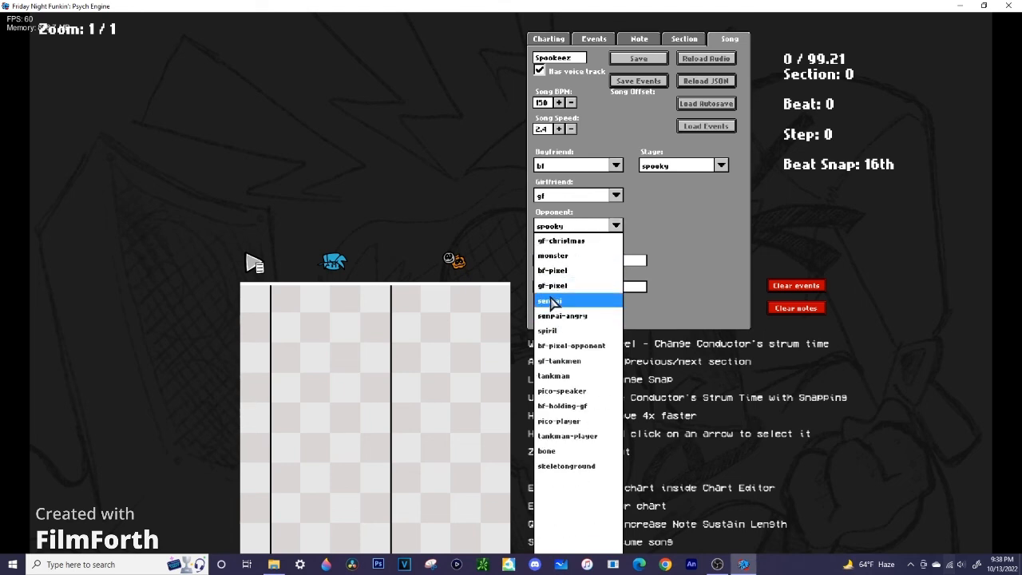
pyautogui.click(568, 452)
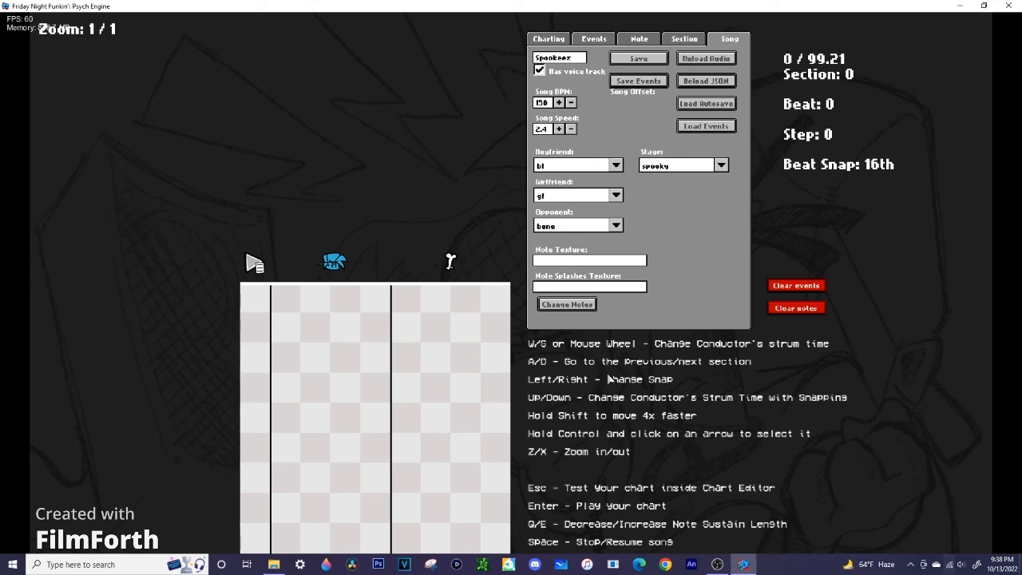
# Playtest the Spookeez chart against the bone opponent, hitting the notes to check its icon and animations, and pause the song
pyautogui.press('Return')
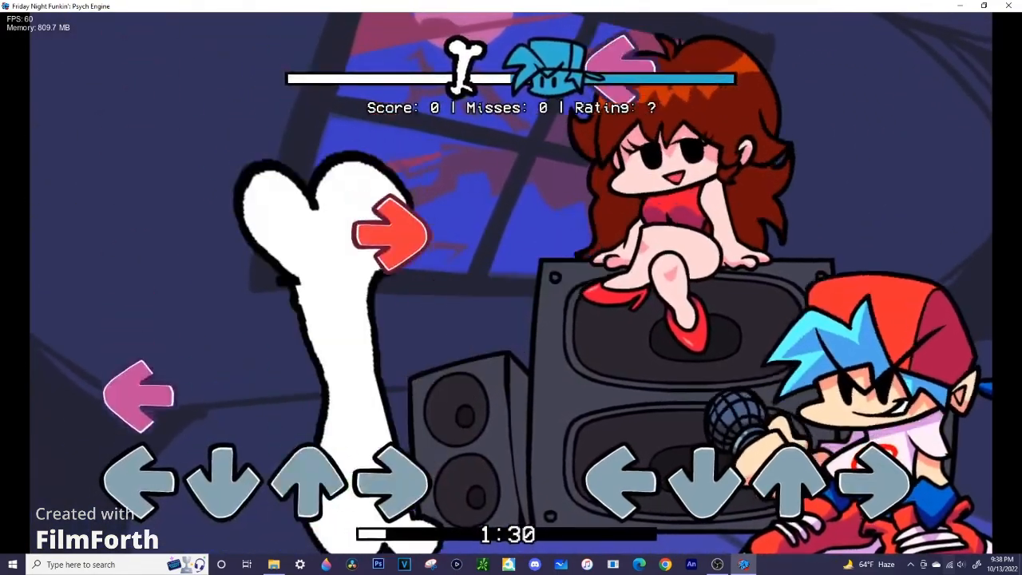
pyautogui.press('Left')
pyautogui.press('Down')
pyautogui.press('Right')
pyautogui.press('Right')
pyautogui.press('Up')
pyautogui.press('Right')
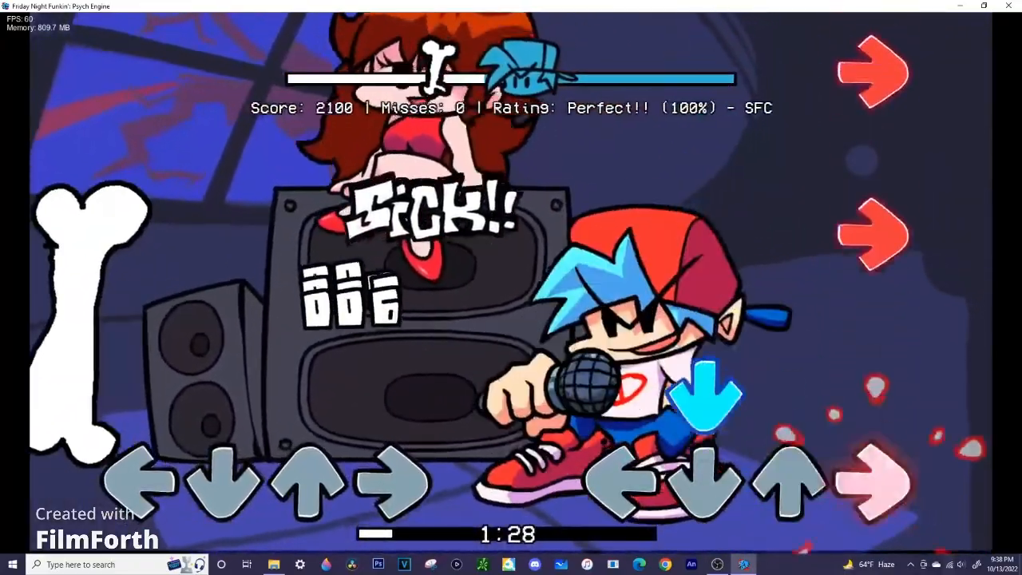
pyautogui.press('Down')
pyautogui.press('Right')
pyautogui.press('Right')
pyautogui.press('Up')
pyautogui.press('Left')
pyautogui.press('Right')
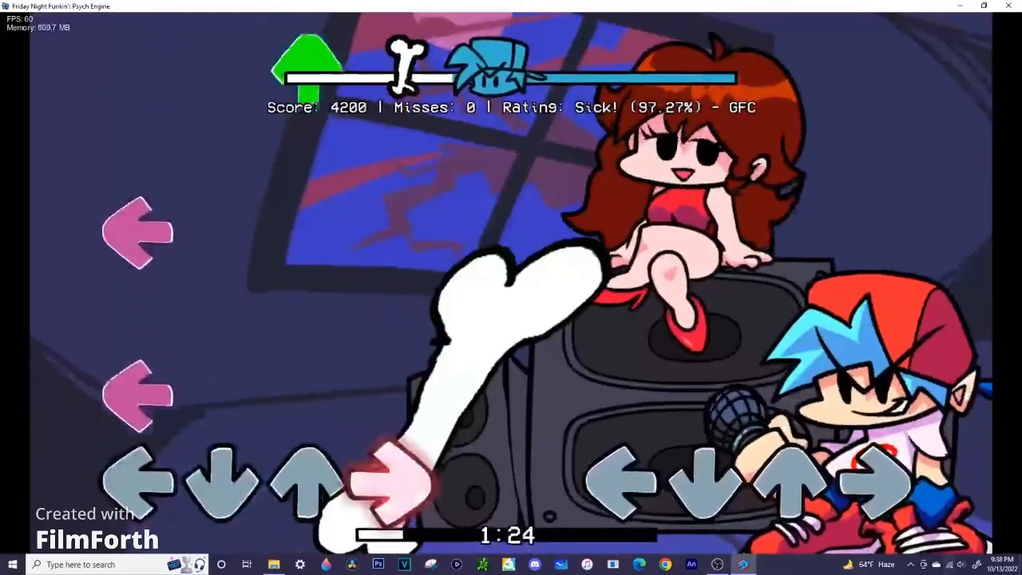
pyautogui.press('Up')
pyautogui.press('Right')
pyautogui.press('Down')
pyautogui.press('Left')
pyautogui.press('Left')
pyautogui.press('Up')
pyautogui.press('Right')
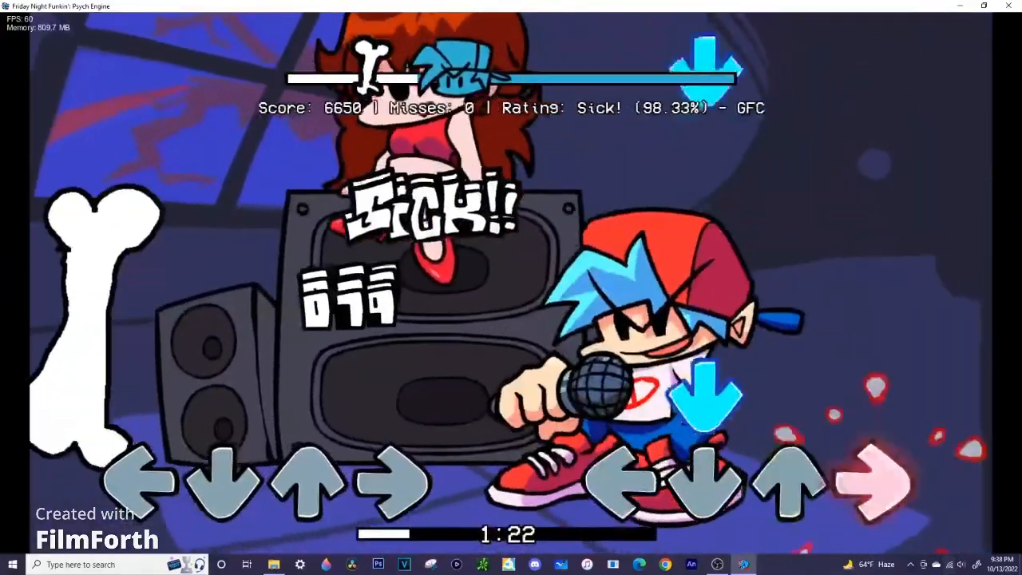
pyautogui.press('Down')
pyautogui.press('Down')
pyautogui.press('Left')
pyautogui.press('Down')
pyautogui.press('Right')
pyautogui.press('Right')
pyautogui.press('Left')
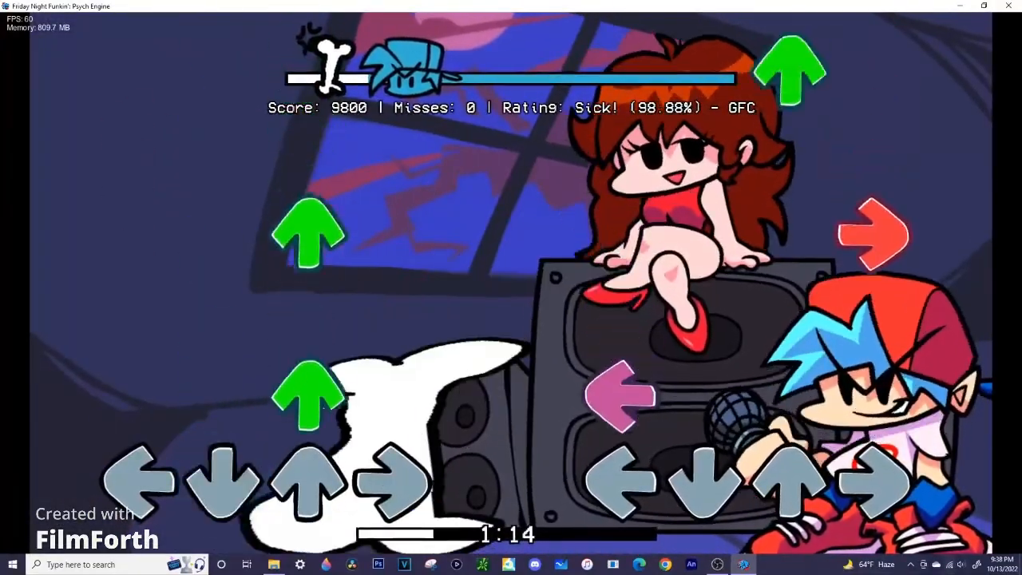
pyautogui.press('Left')
pyautogui.press('Right')
pyautogui.press('Up')
pyautogui.press('Right')
pyautogui.press('Down')
pyautogui.press('Right')
pyautogui.press('Right')
pyautogui.press('Right')
pyautogui.press('Right')
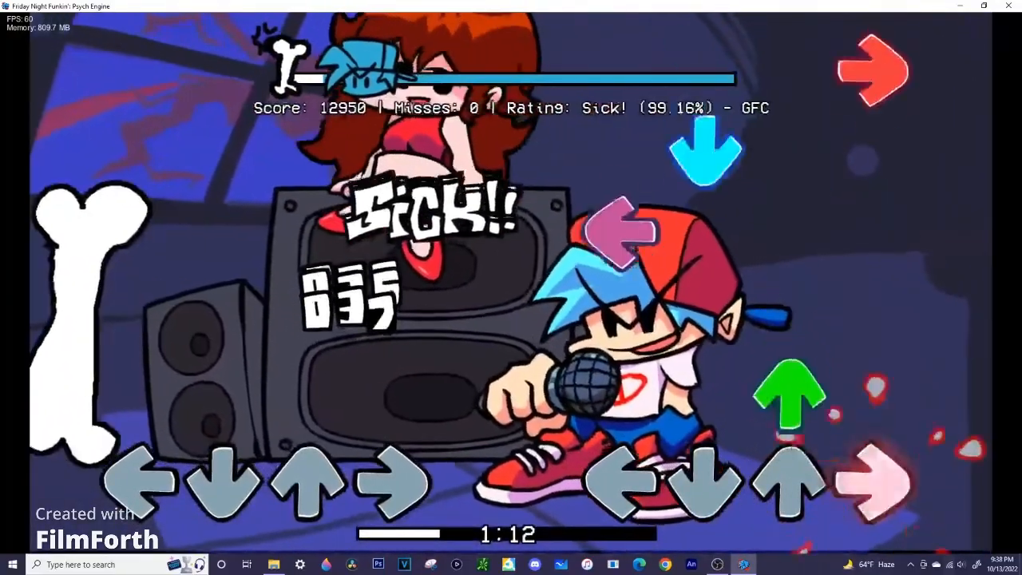
pyautogui.press('Up')
pyautogui.press('Left')
pyautogui.press('Down')
pyautogui.press('Right')
pyautogui.press('Right')
pyautogui.press('Down')
pyautogui.press('Right')
pyautogui.press('Right')
pyautogui.press('Up')
pyautogui.press('Right')
pyautogui.press('Down')
pyautogui.press('Right')
pyautogui.press('Right')
pyautogui.press('Right')
pyautogui.press('Right')
pyautogui.press('Up')
pyautogui.press('Down')
pyautogui.press('Up')
pyautogui.press('Up')
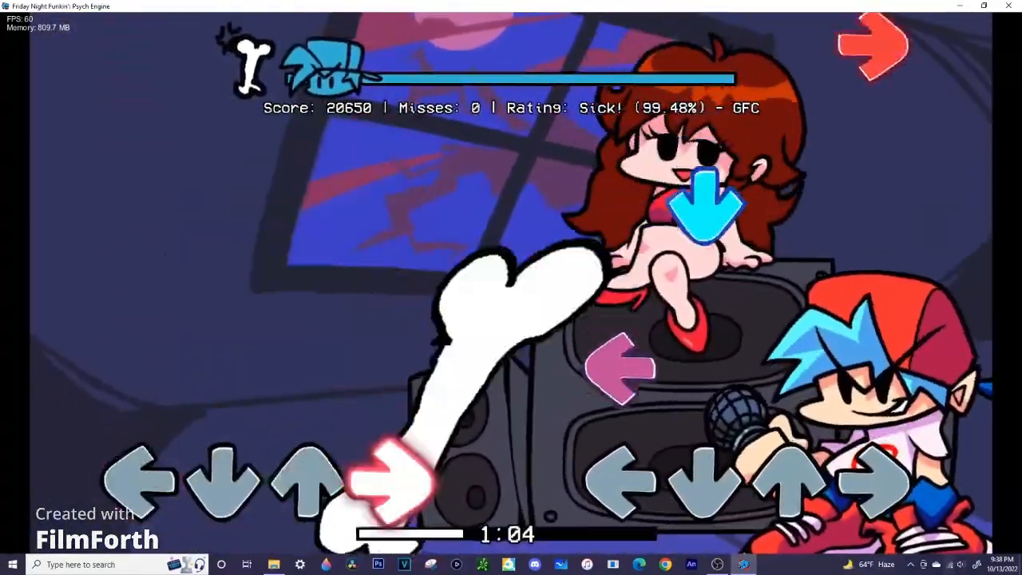
pyautogui.press('Left')
pyautogui.press('Down')
pyautogui.press('Right')
pyautogui.press('Right')
pyautogui.press('Up')
pyautogui.press('Right')
pyautogui.press('Down')
pyautogui.press('Right')
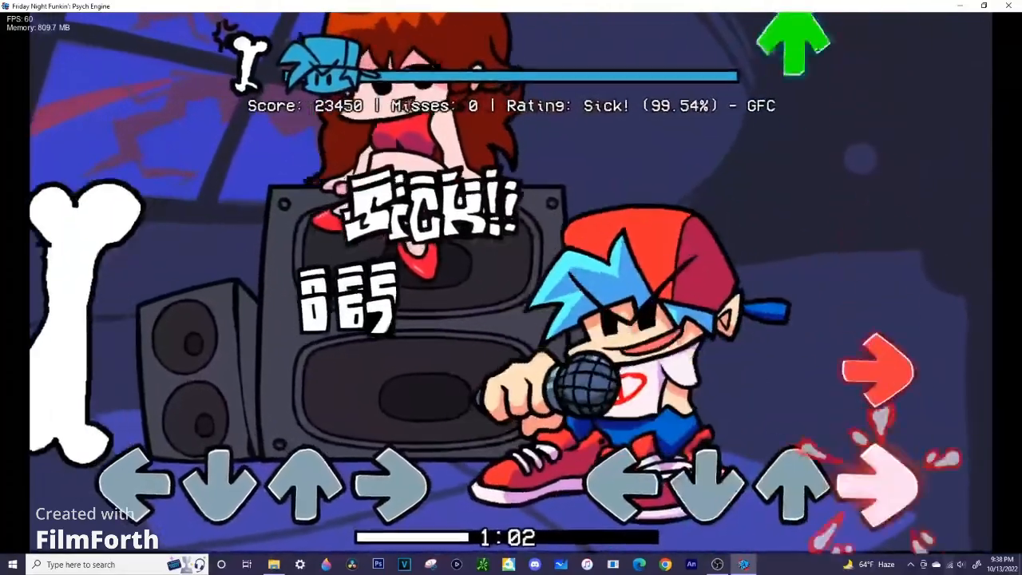
pyautogui.press('Right')
pyautogui.press('Up')
pyautogui.press('Left')
pyautogui.press('Right')
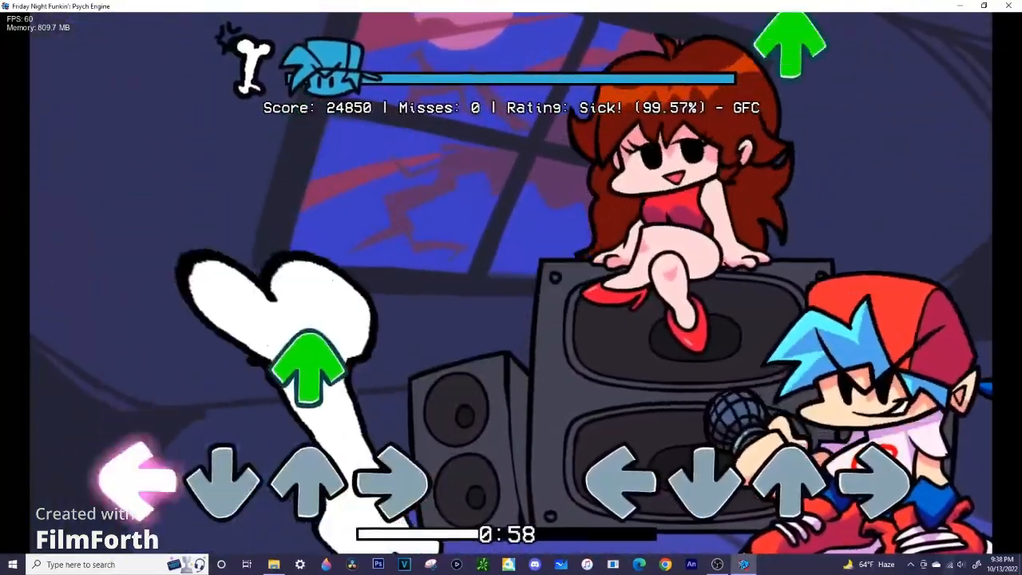
pyautogui.press('Up')
pyautogui.press('Right')
pyautogui.press('Down')
pyautogui.press('Left')
pyautogui.press('Left')
pyautogui.press('Up')
pyautogui.press('Right')
pyautogui.press('Down')
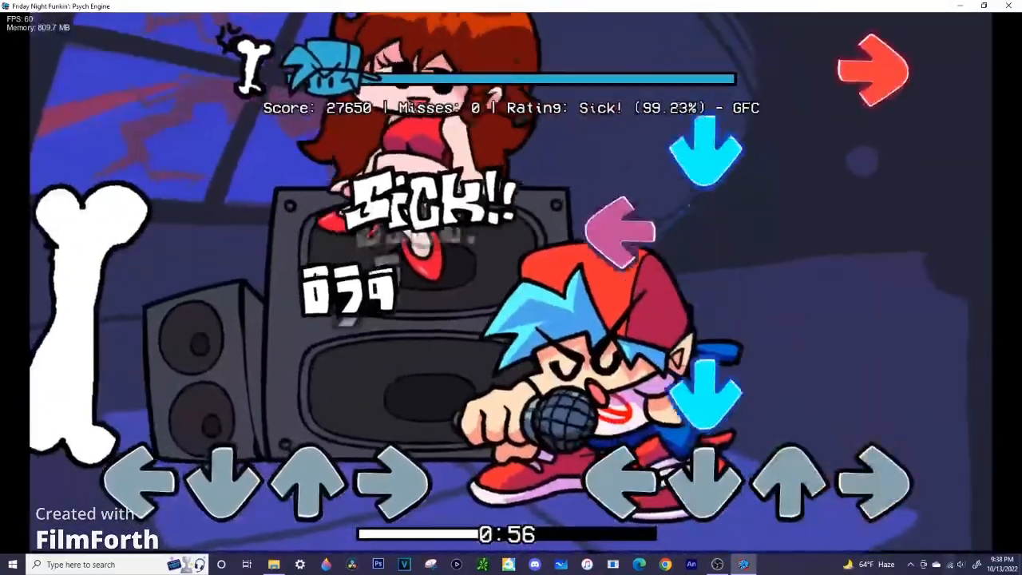
pyautogui.press('Down')
pyautogui.press('Left')
pyautogui.press('Down')
pyautogui.press('Right')
pyautogui.press('Right')
pyautogui.press('Left')
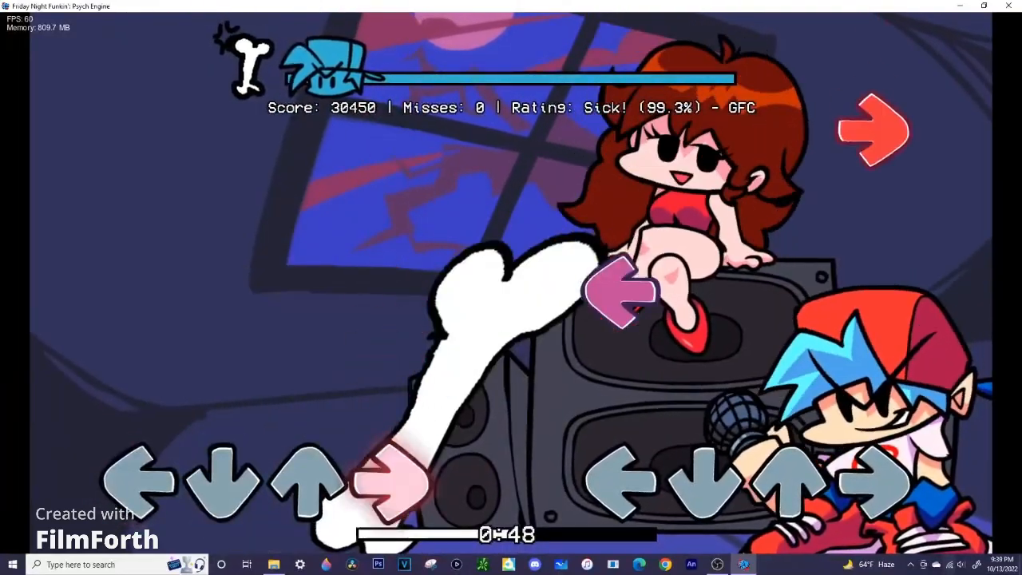
pyautogui.press('Left')
pyautogui.press('Right')
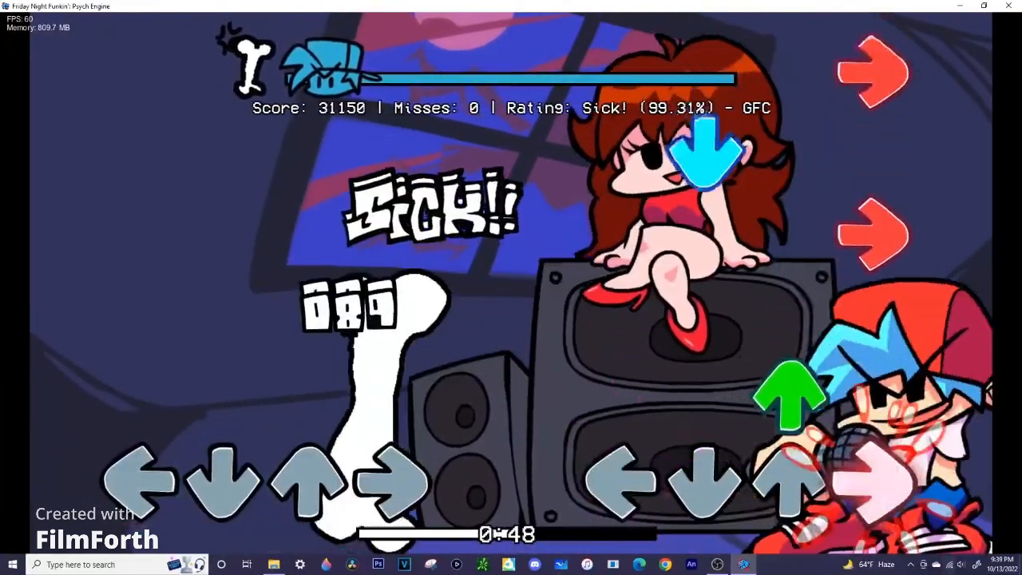
pyautogui.press('Up')
pyautogui.press('Right')
pyautogui.press('Down')
pyautogui.press('Right')
pyautogui.press('Right')
pyautogui.press('Right')
pyautogui.press('Right')
pyautogui.press('Right')
pyautogui.press('Up')
pyautogui.press('Left')
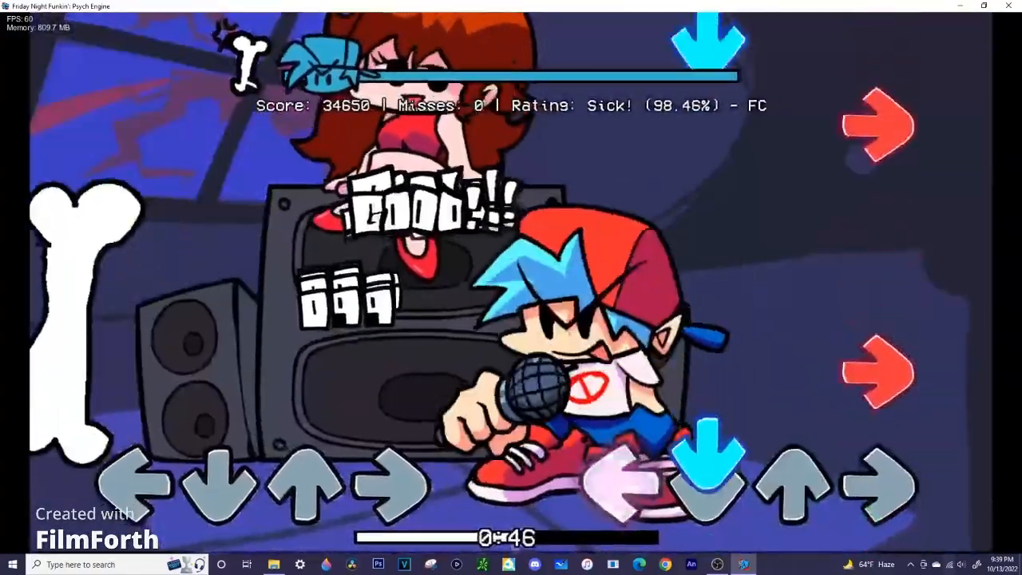
pyautogui.press('Down')
pyautogui.press('Right')
pyautogui.press('Right')
pyautogui.press('Down')
pyautogui.press('Up')
pyautogui.press('Right')
pyautogui.press('Right')
pyautogui.press('Down')
pyautogui.press('Up')
pyautogui.press('Right')
pyautogui.press('Down')
pyautogui.press('Right')
pyautogui.press('Right')
pyautogui.press('Right')
pyautogui.press('Right')
pyautogui.press('Up')
pyautogui.press('Left')
pyautogui.press('Down')
pyautogui.press('Right')
pyautogui.press('Right')
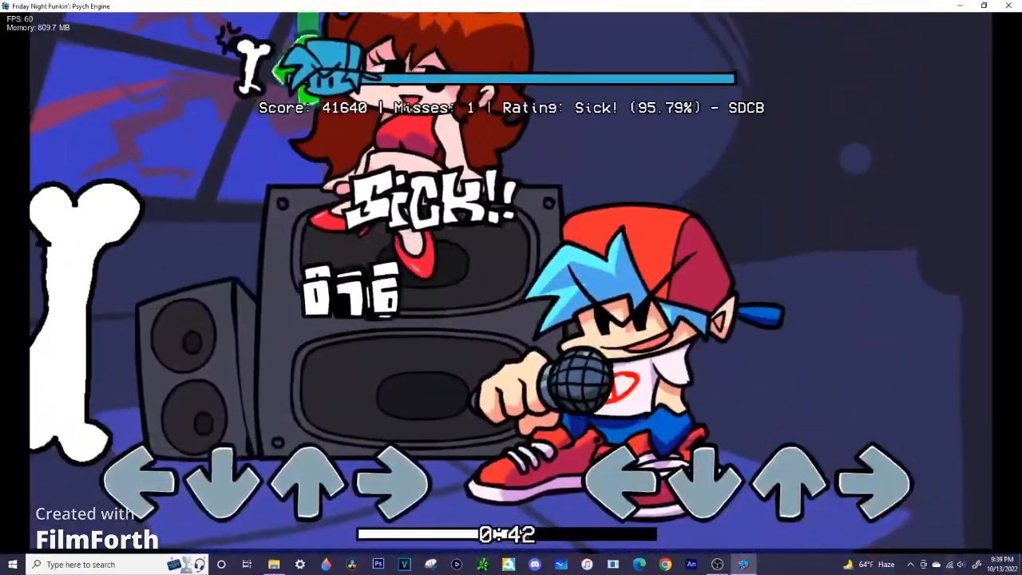
pyautogui.press('Return')
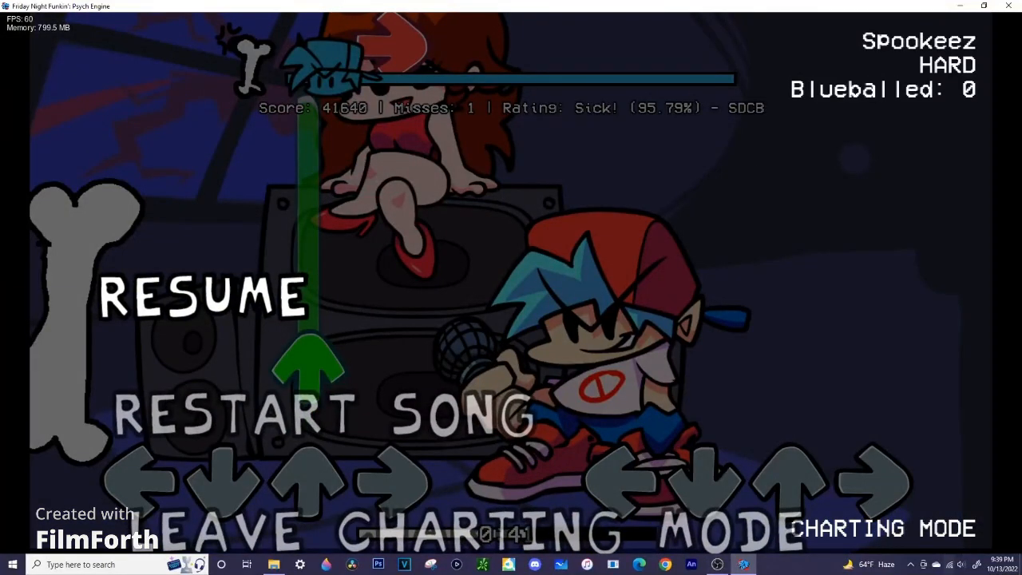
pyautogui.click(716, 564)
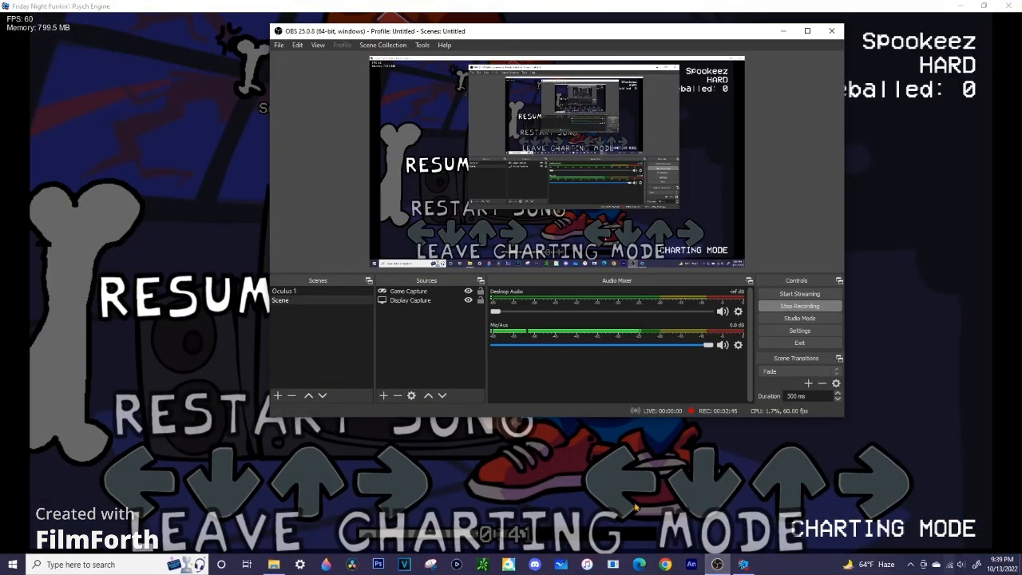